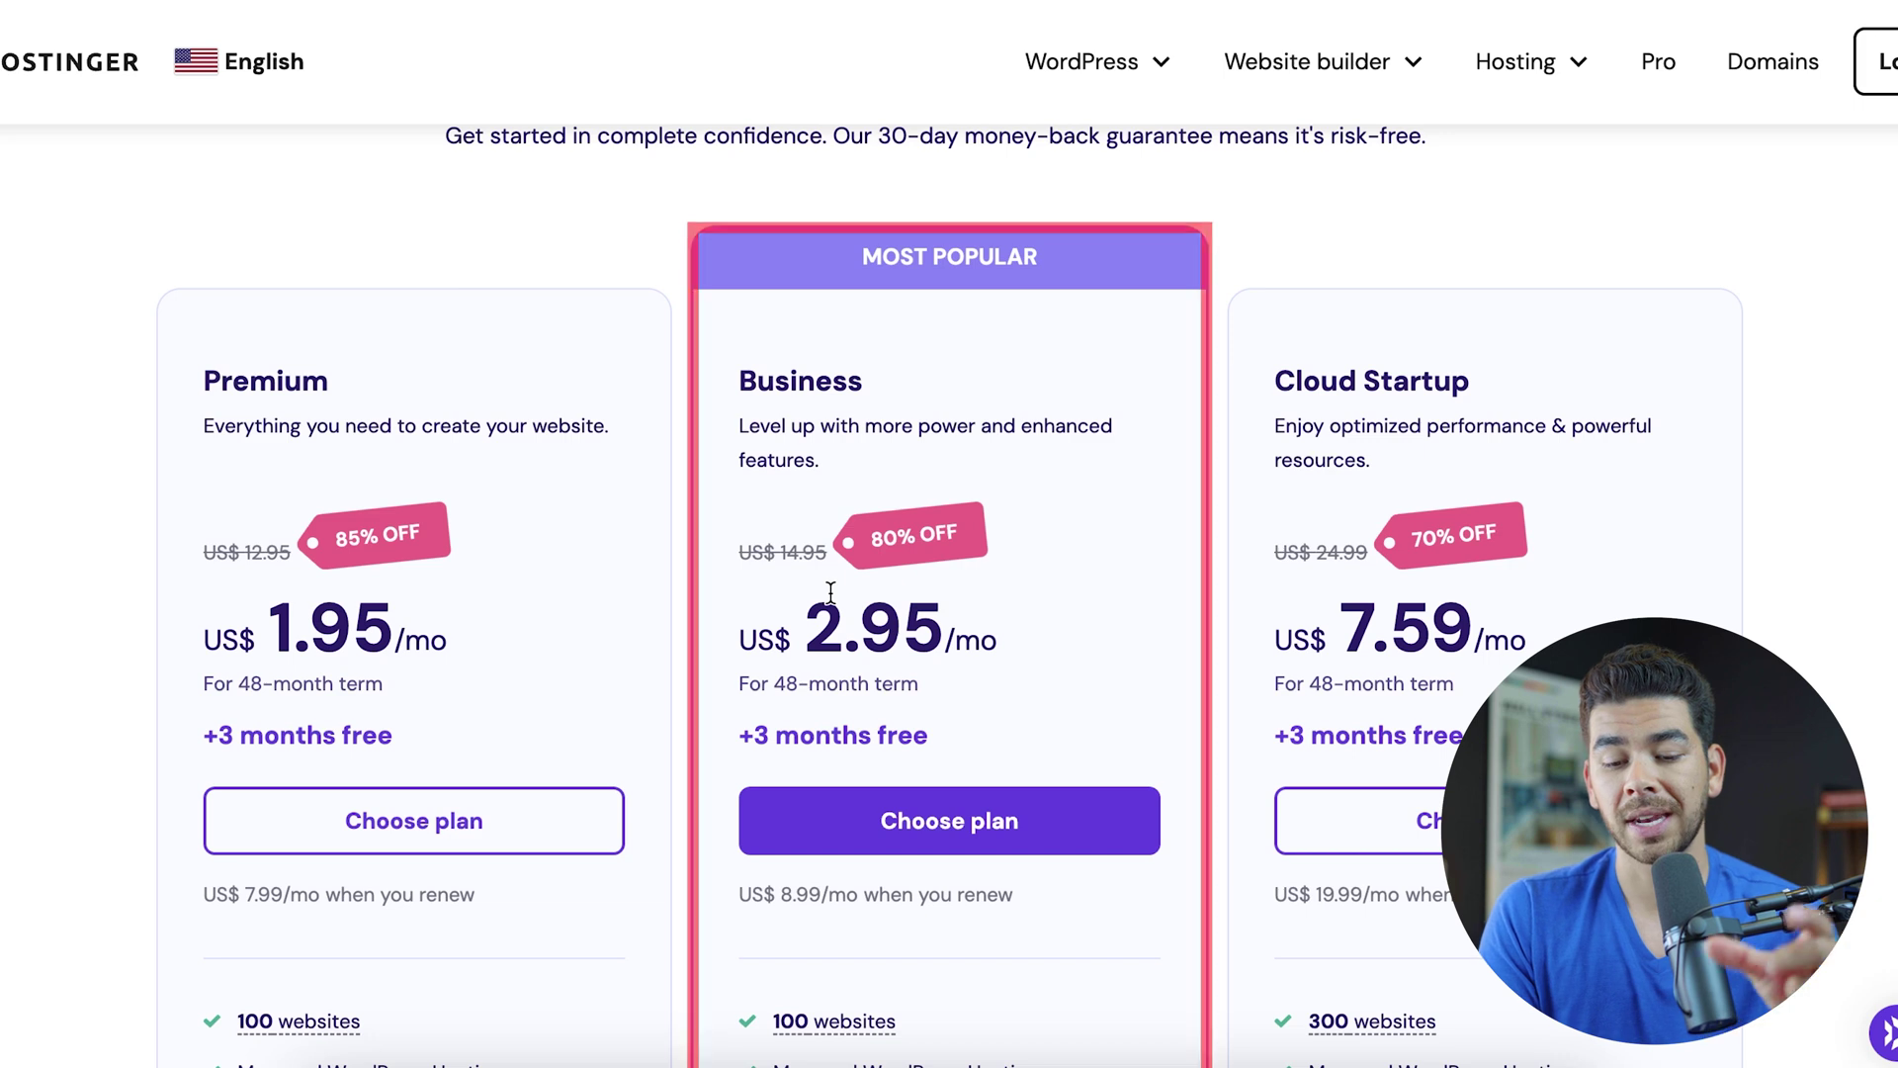
- Choose the Business hosting plan and set its billing period to 12 months
{"action": "scroll", "coordinate": [831, 591], "scroll_direction": "down", "scroll_amount": 1}
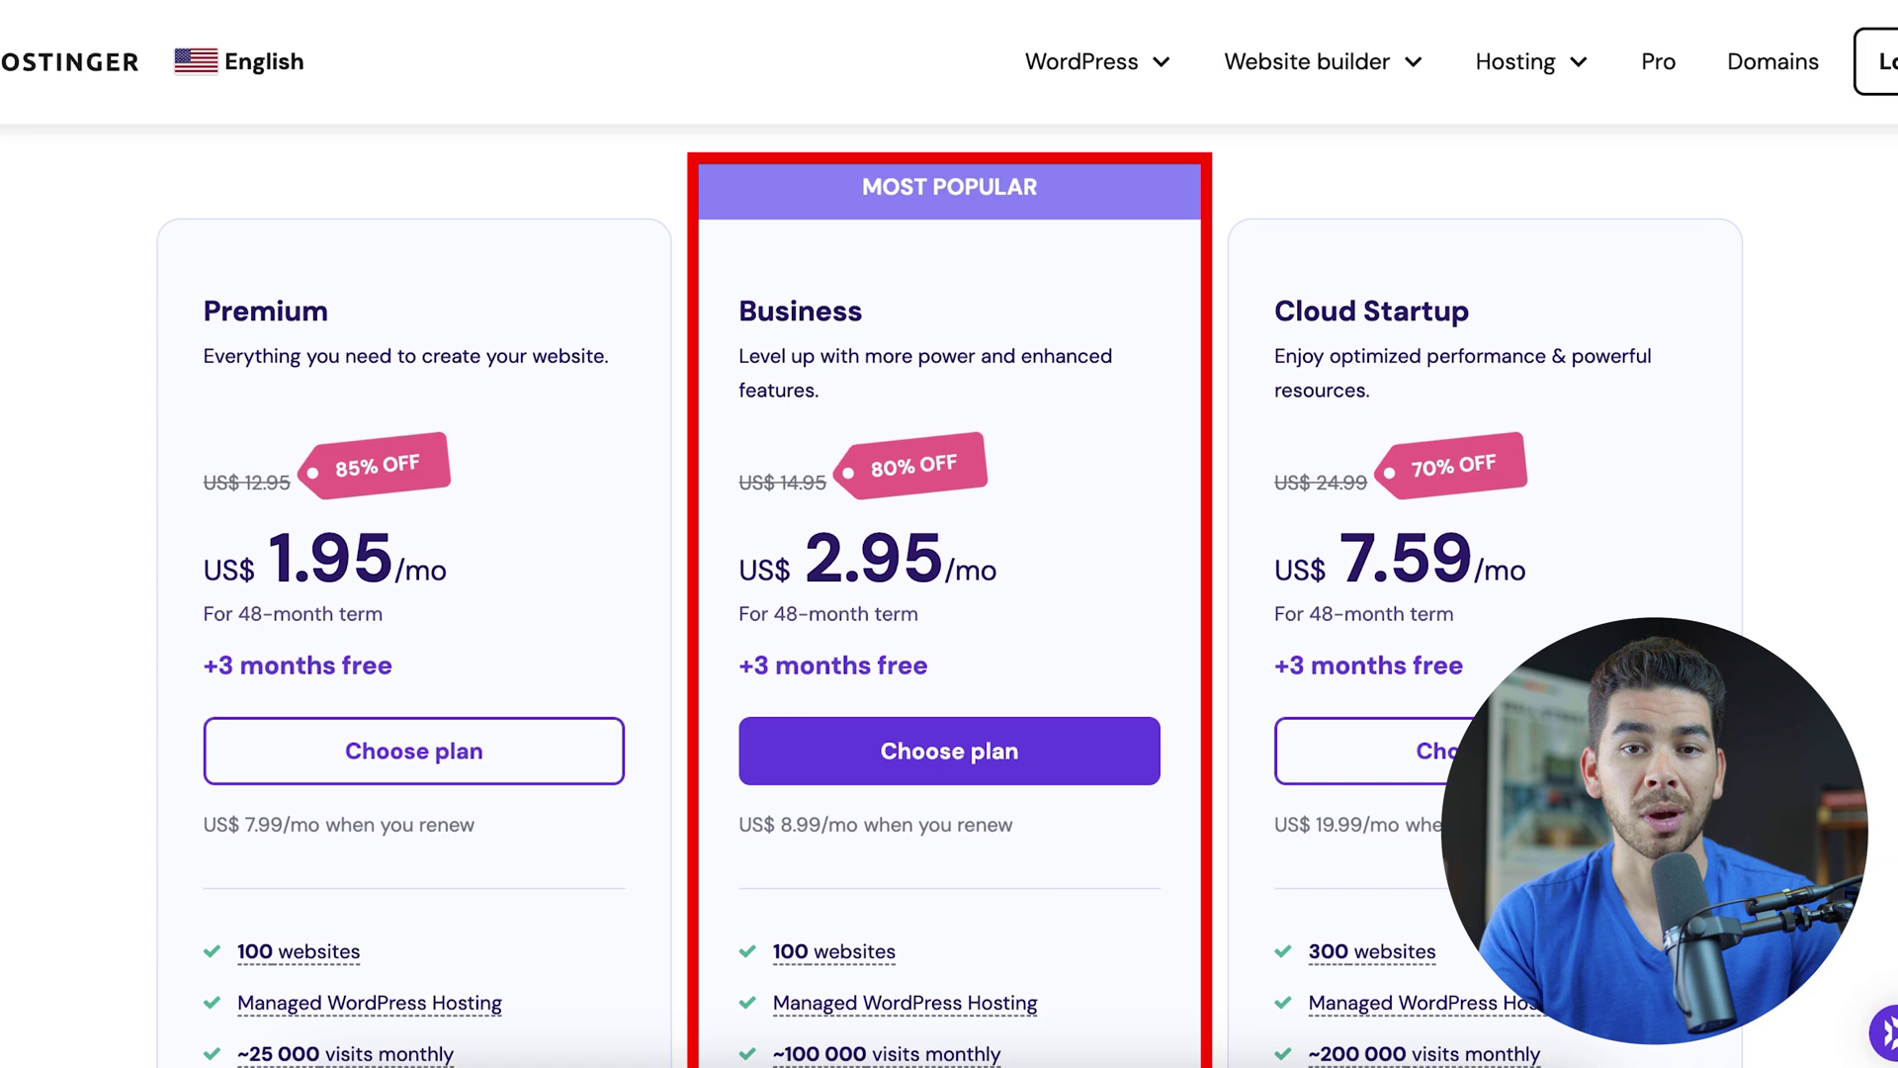
{"action": "left_click", "coordinate": [993, 777]}
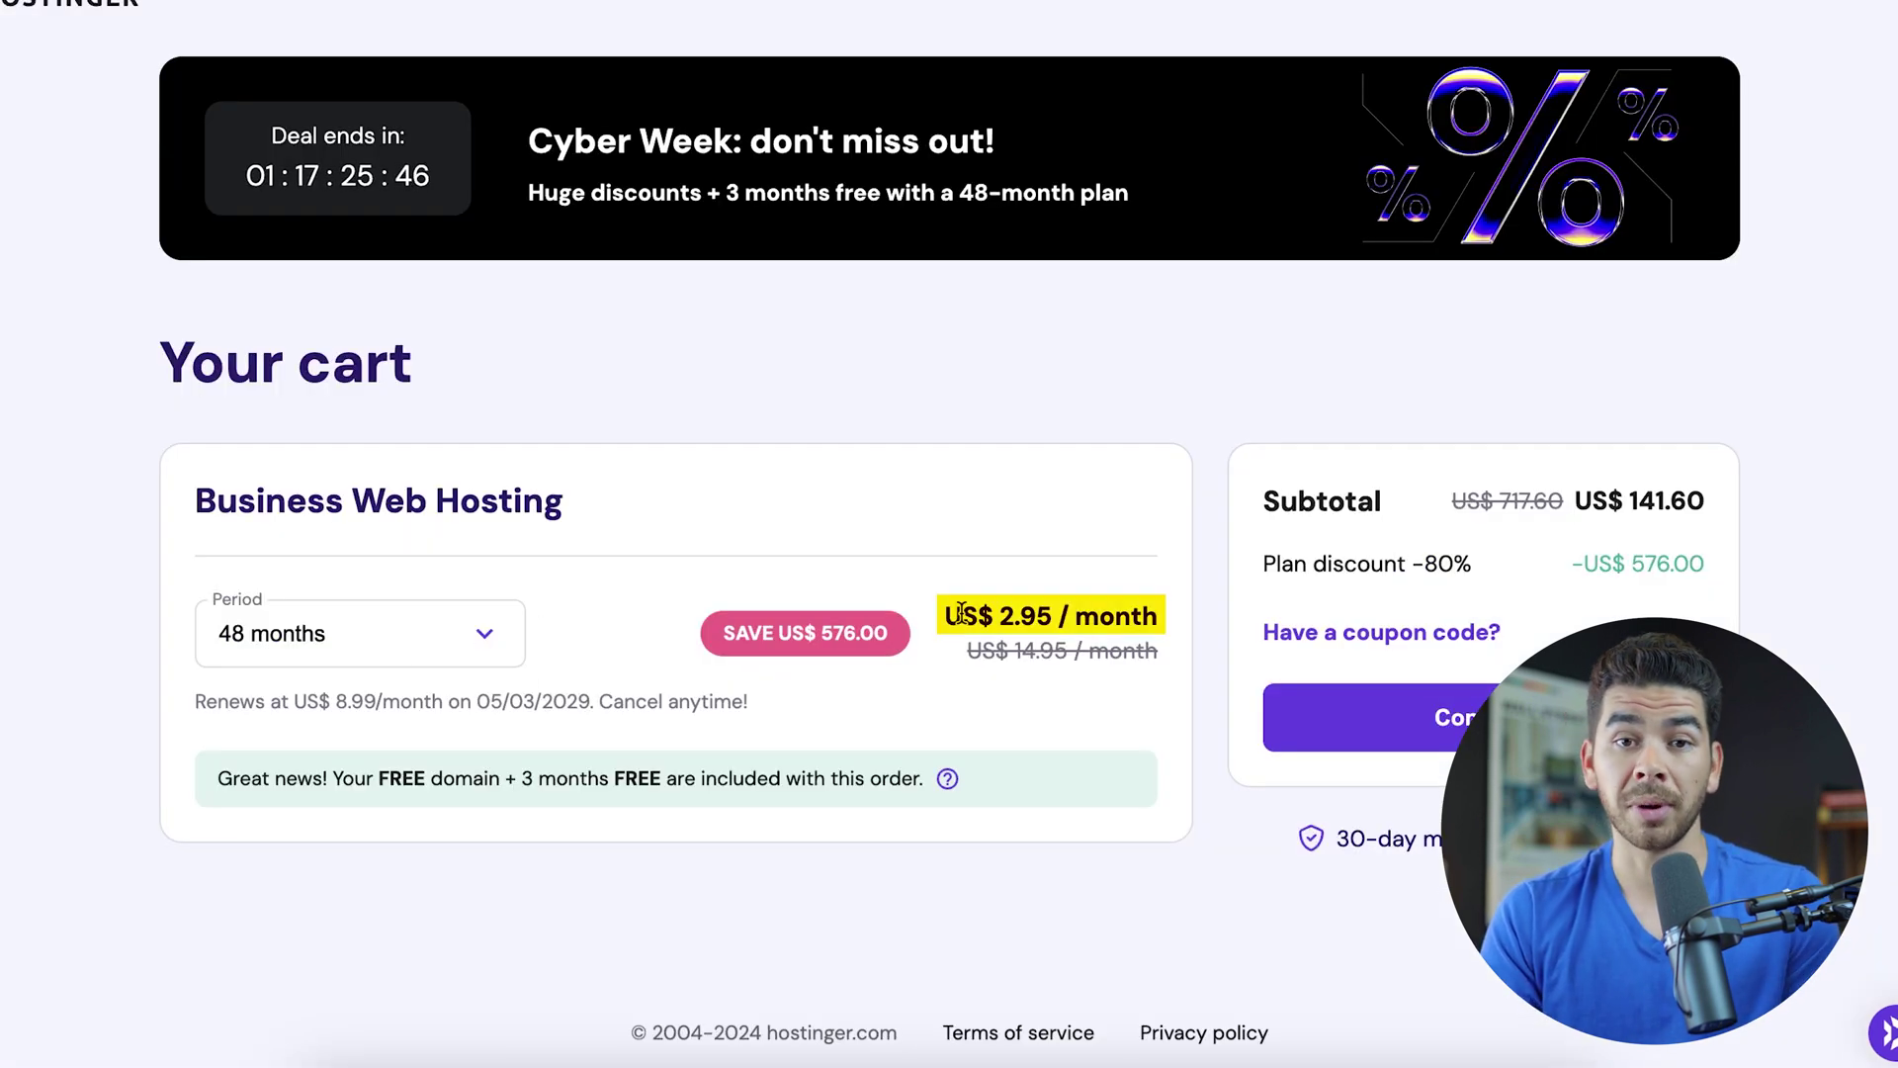
{"action": "left_click", "coordinate": [445, 633]}
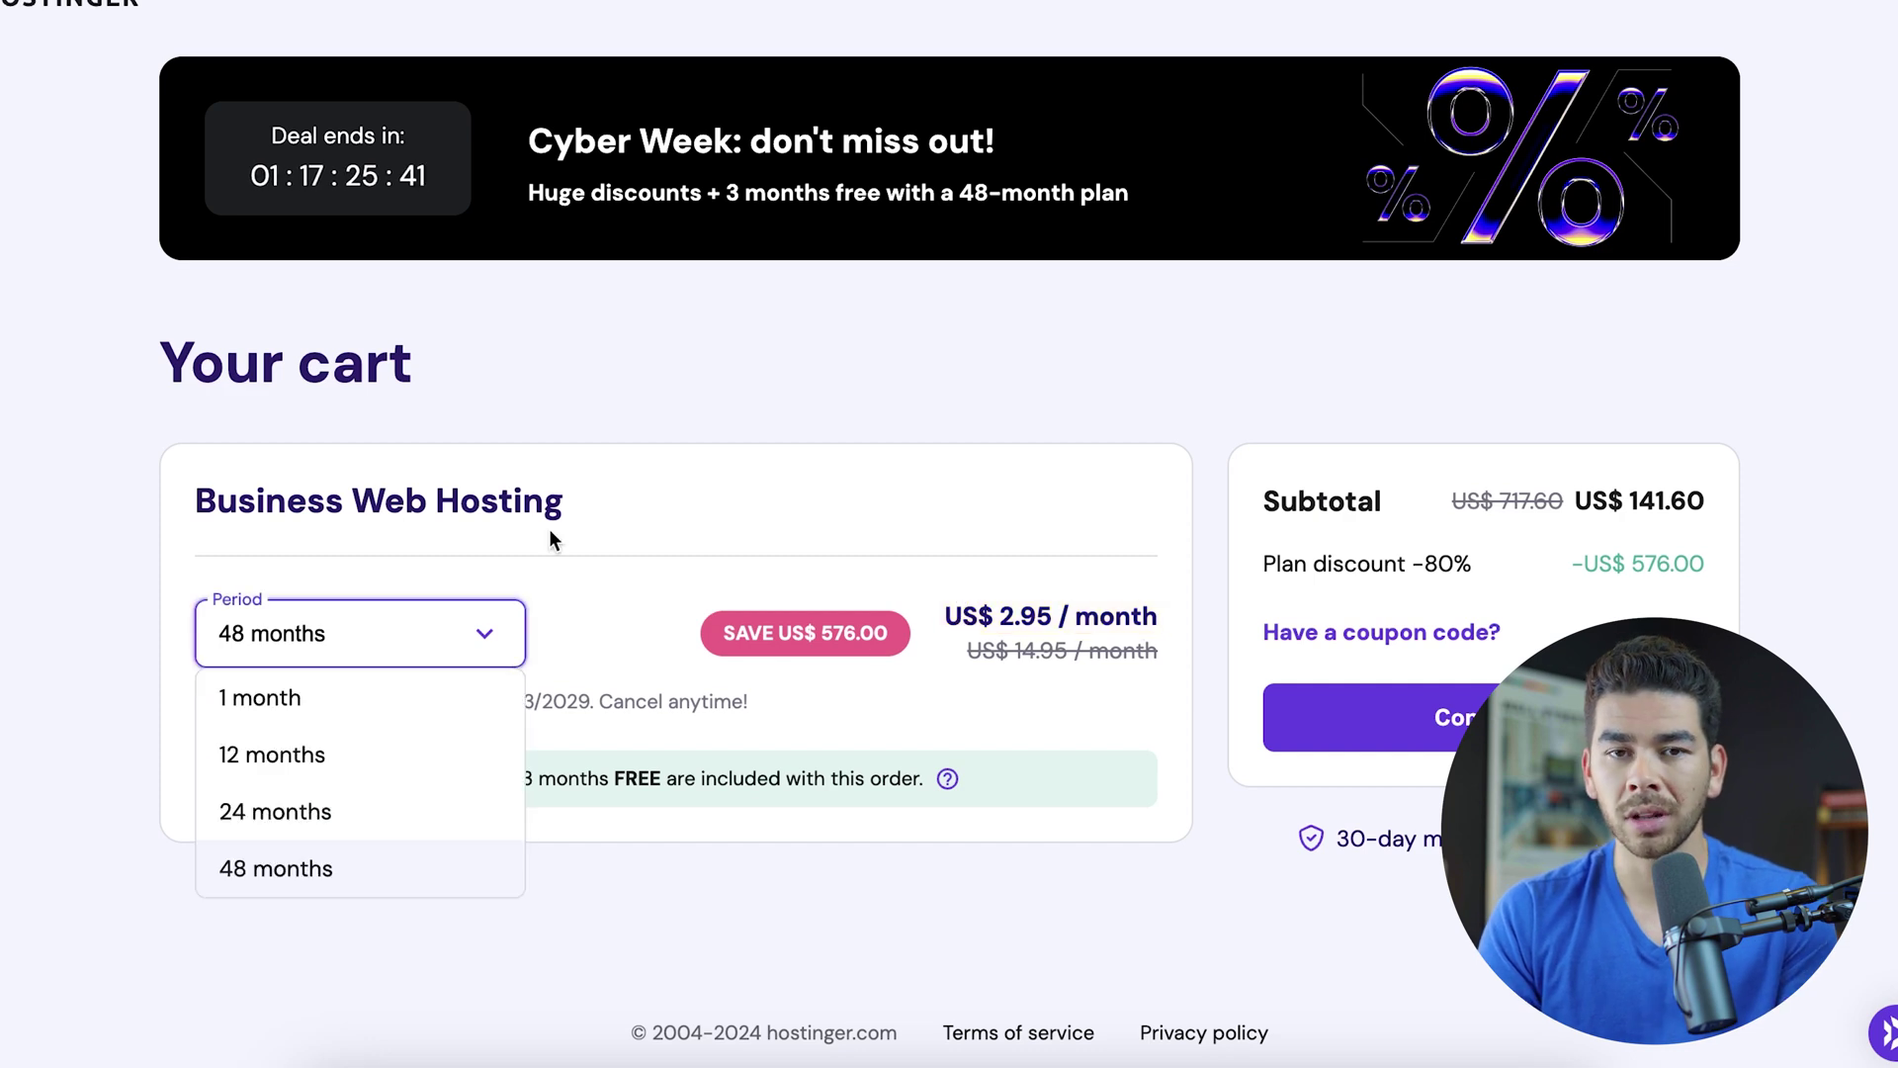
{"action": "left_click", "coordinate": [407, 757]}
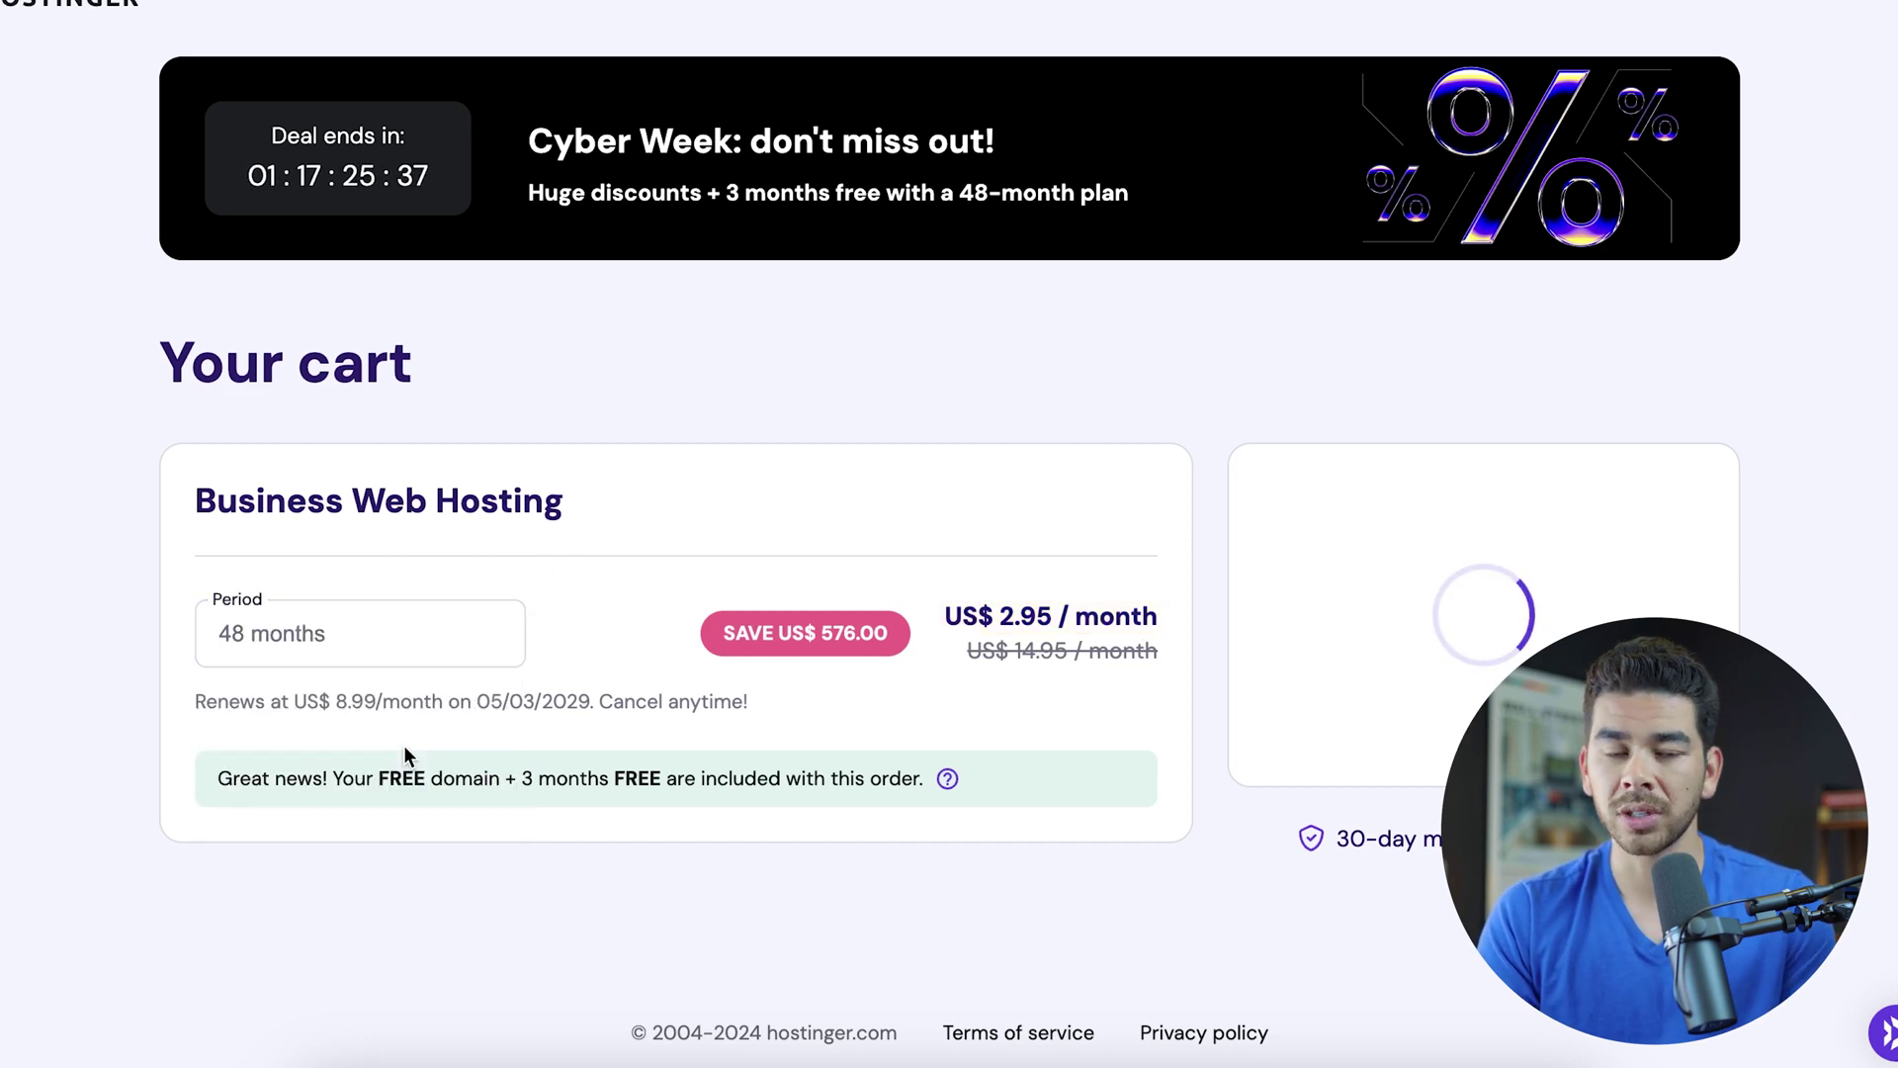
- Try the 1-month billing period in the cart and return to the 12-month period
{"action": "left_click", "coordinate": [438, 645]}
{"action": "left_click", "coordinate": [368, 698]}
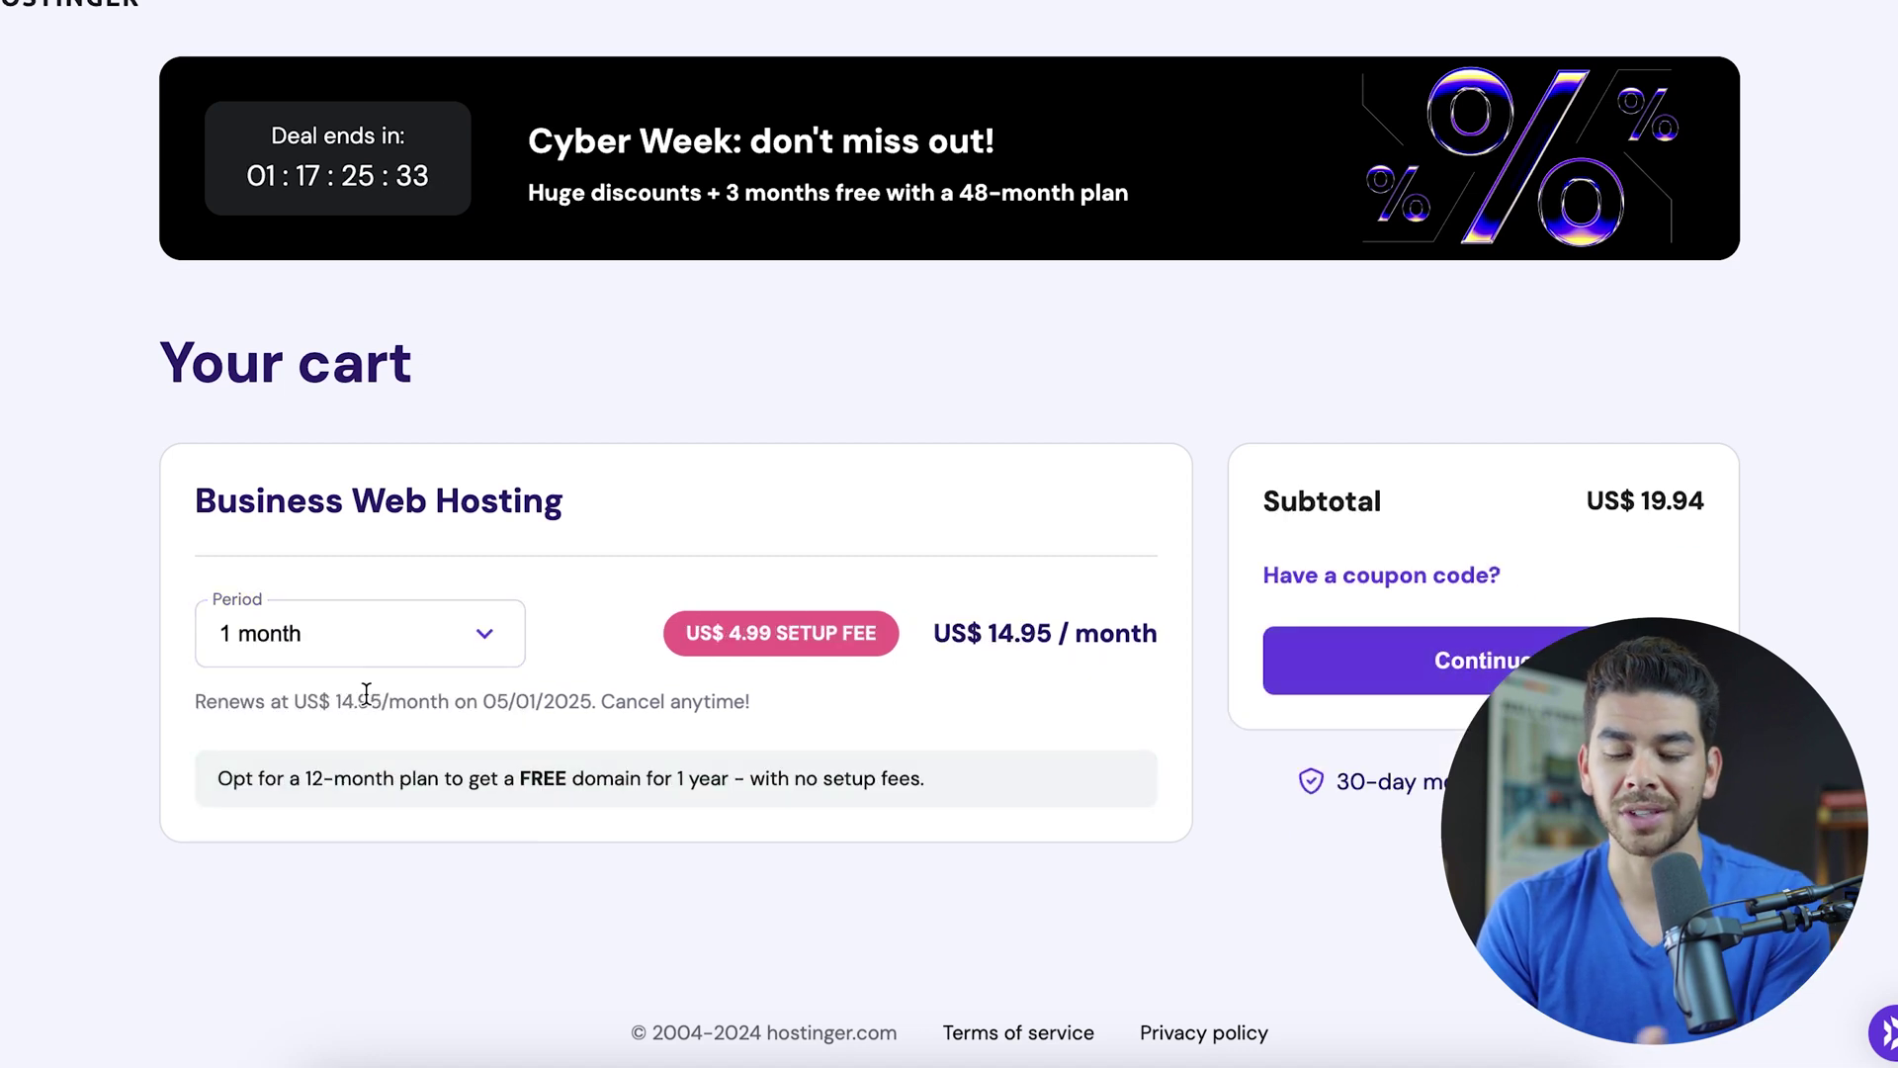
{"action": "left_click", "coordinate": [407, 644]}
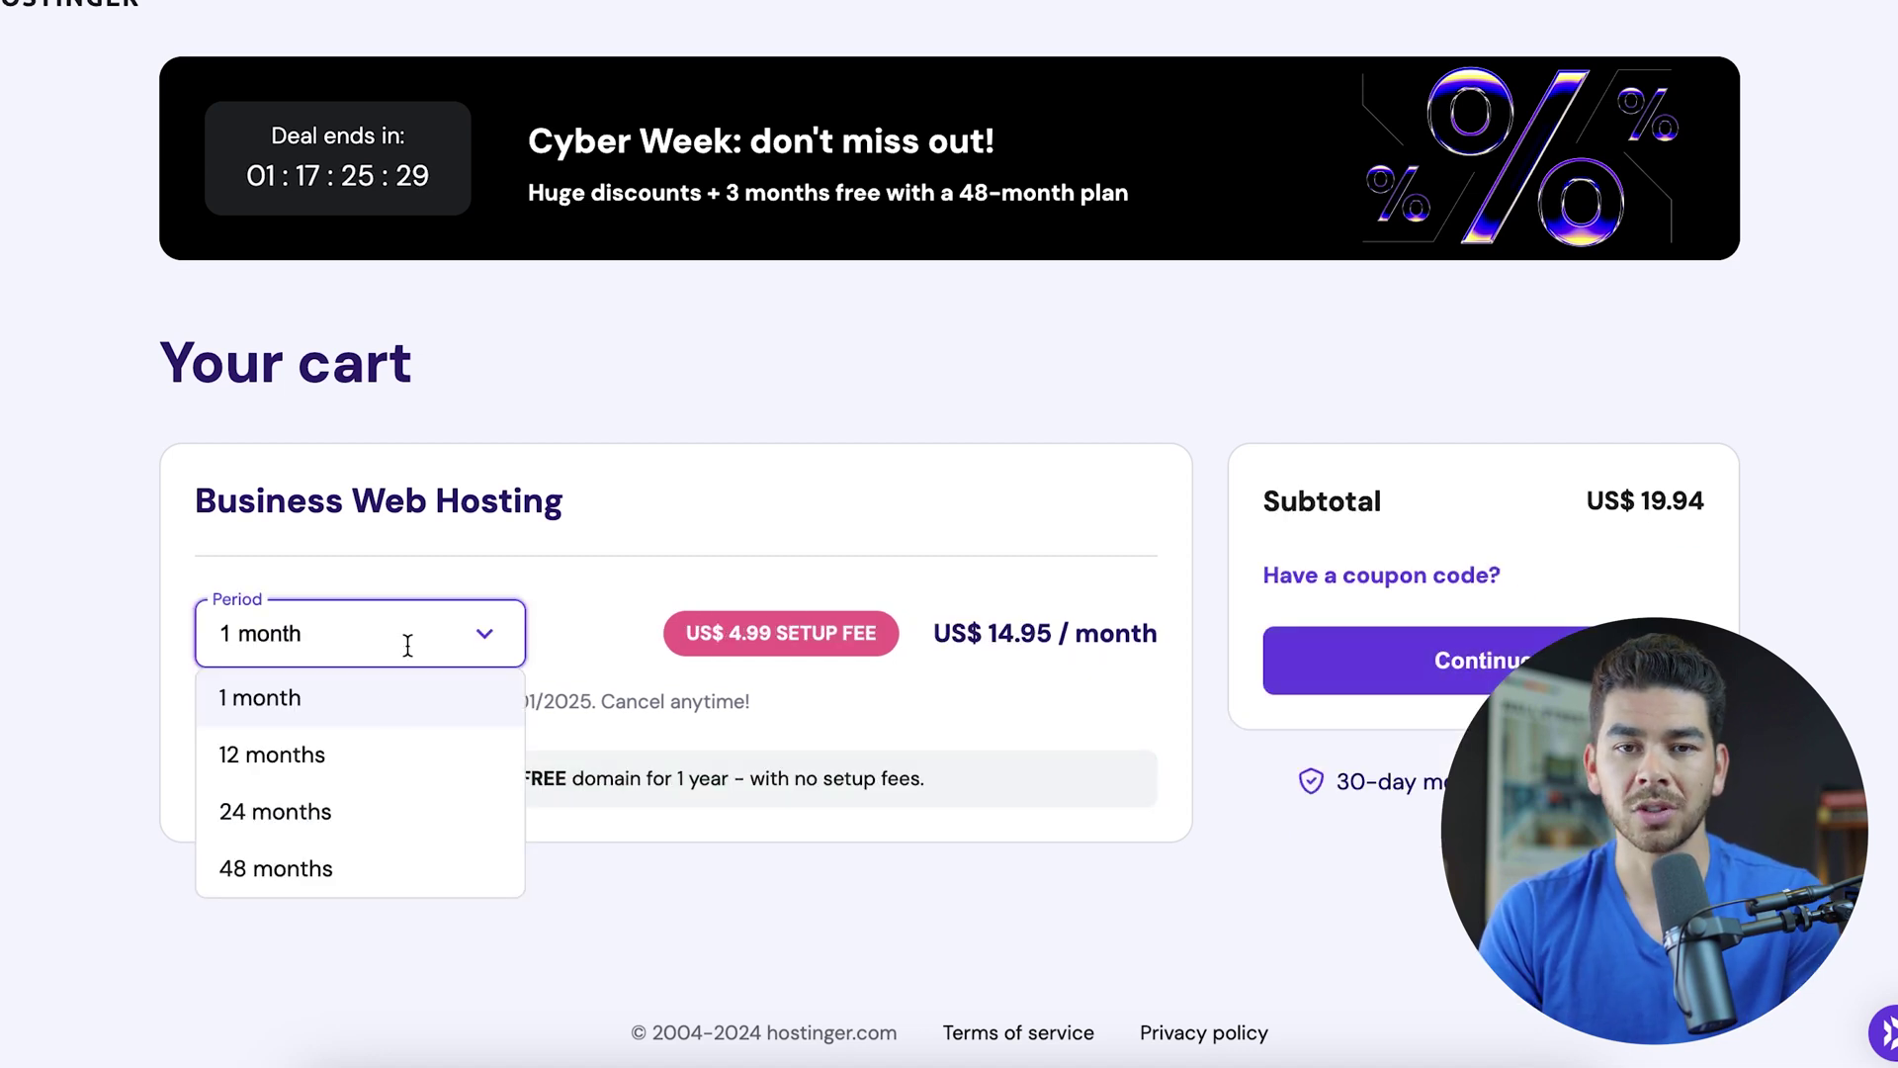
{"action": "left_click", "coordinate": [356, 743]}
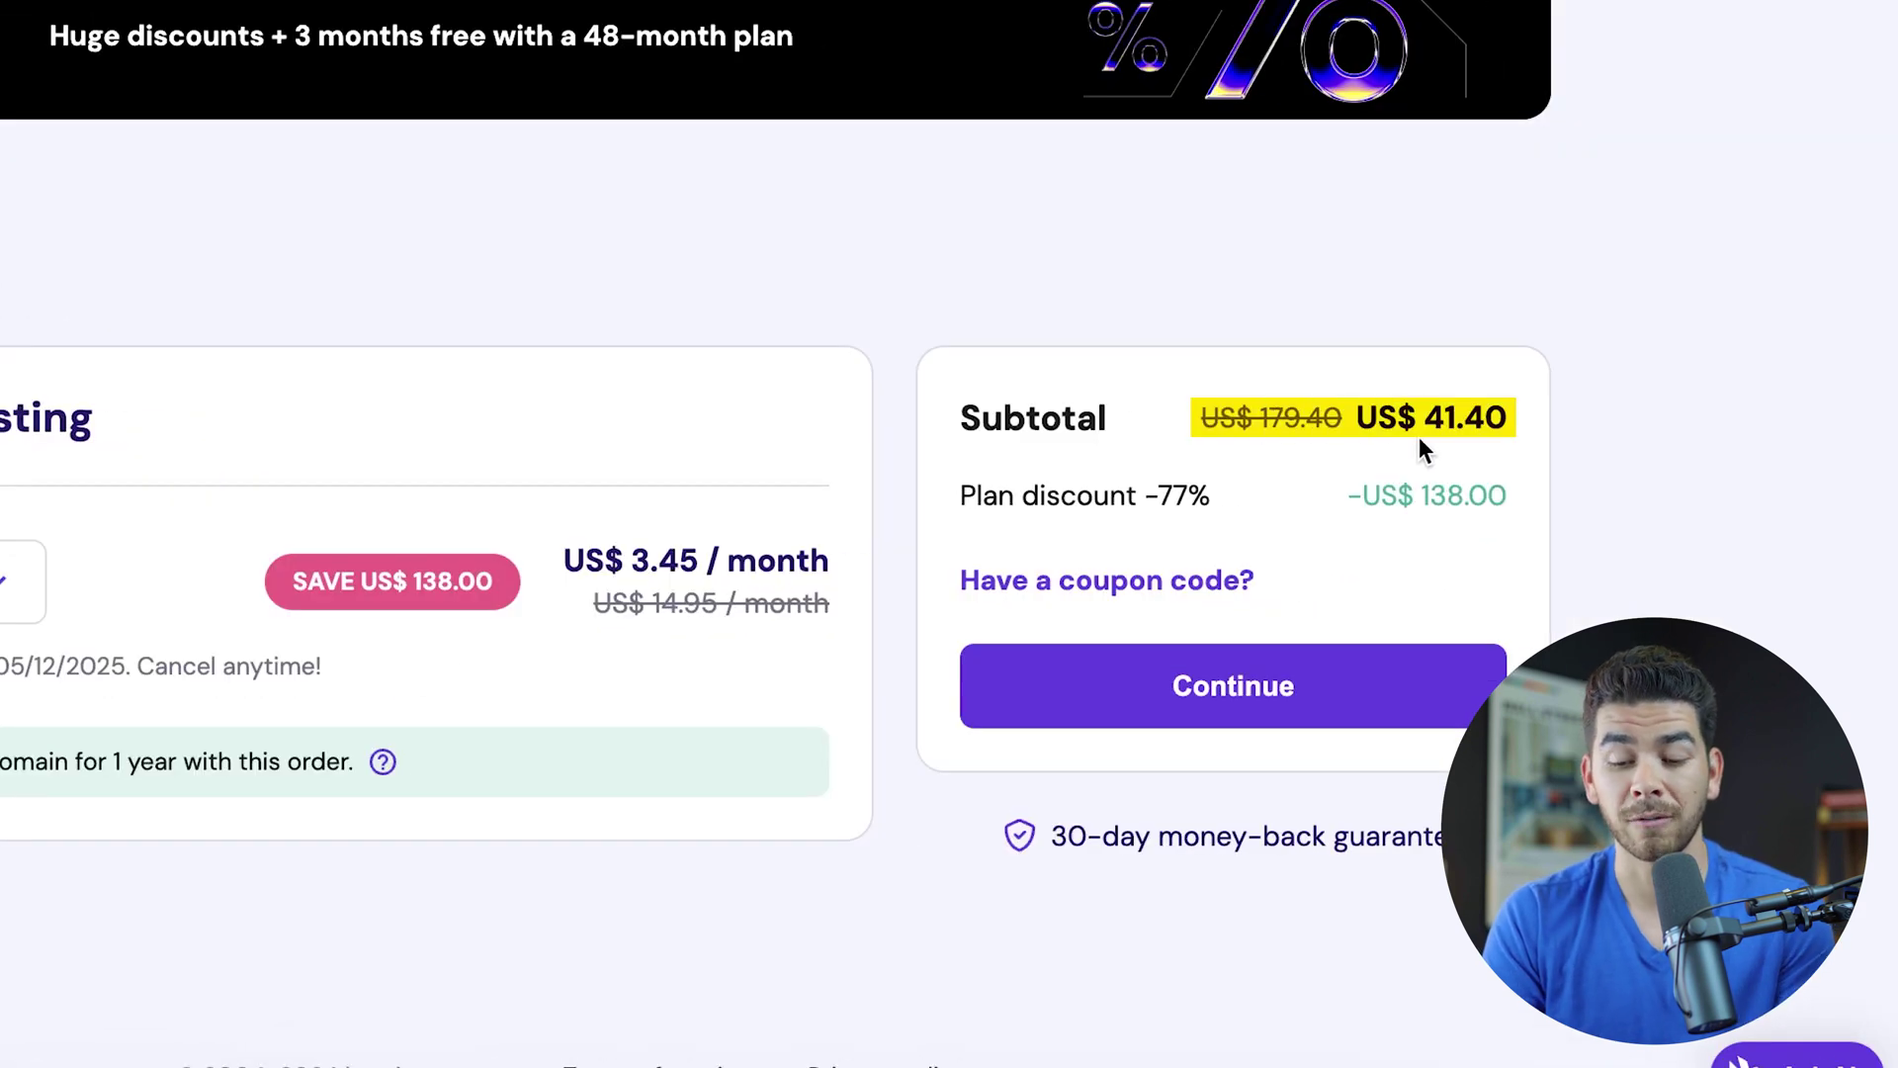
- Apply the coupon code MYFIRSTWEBSITE to the 12-month Business Web Hosting order
{"action": "left_click", "coordinate": [1147, 580]}
{"action": "left_click", "coordinate": [1049, 682]}
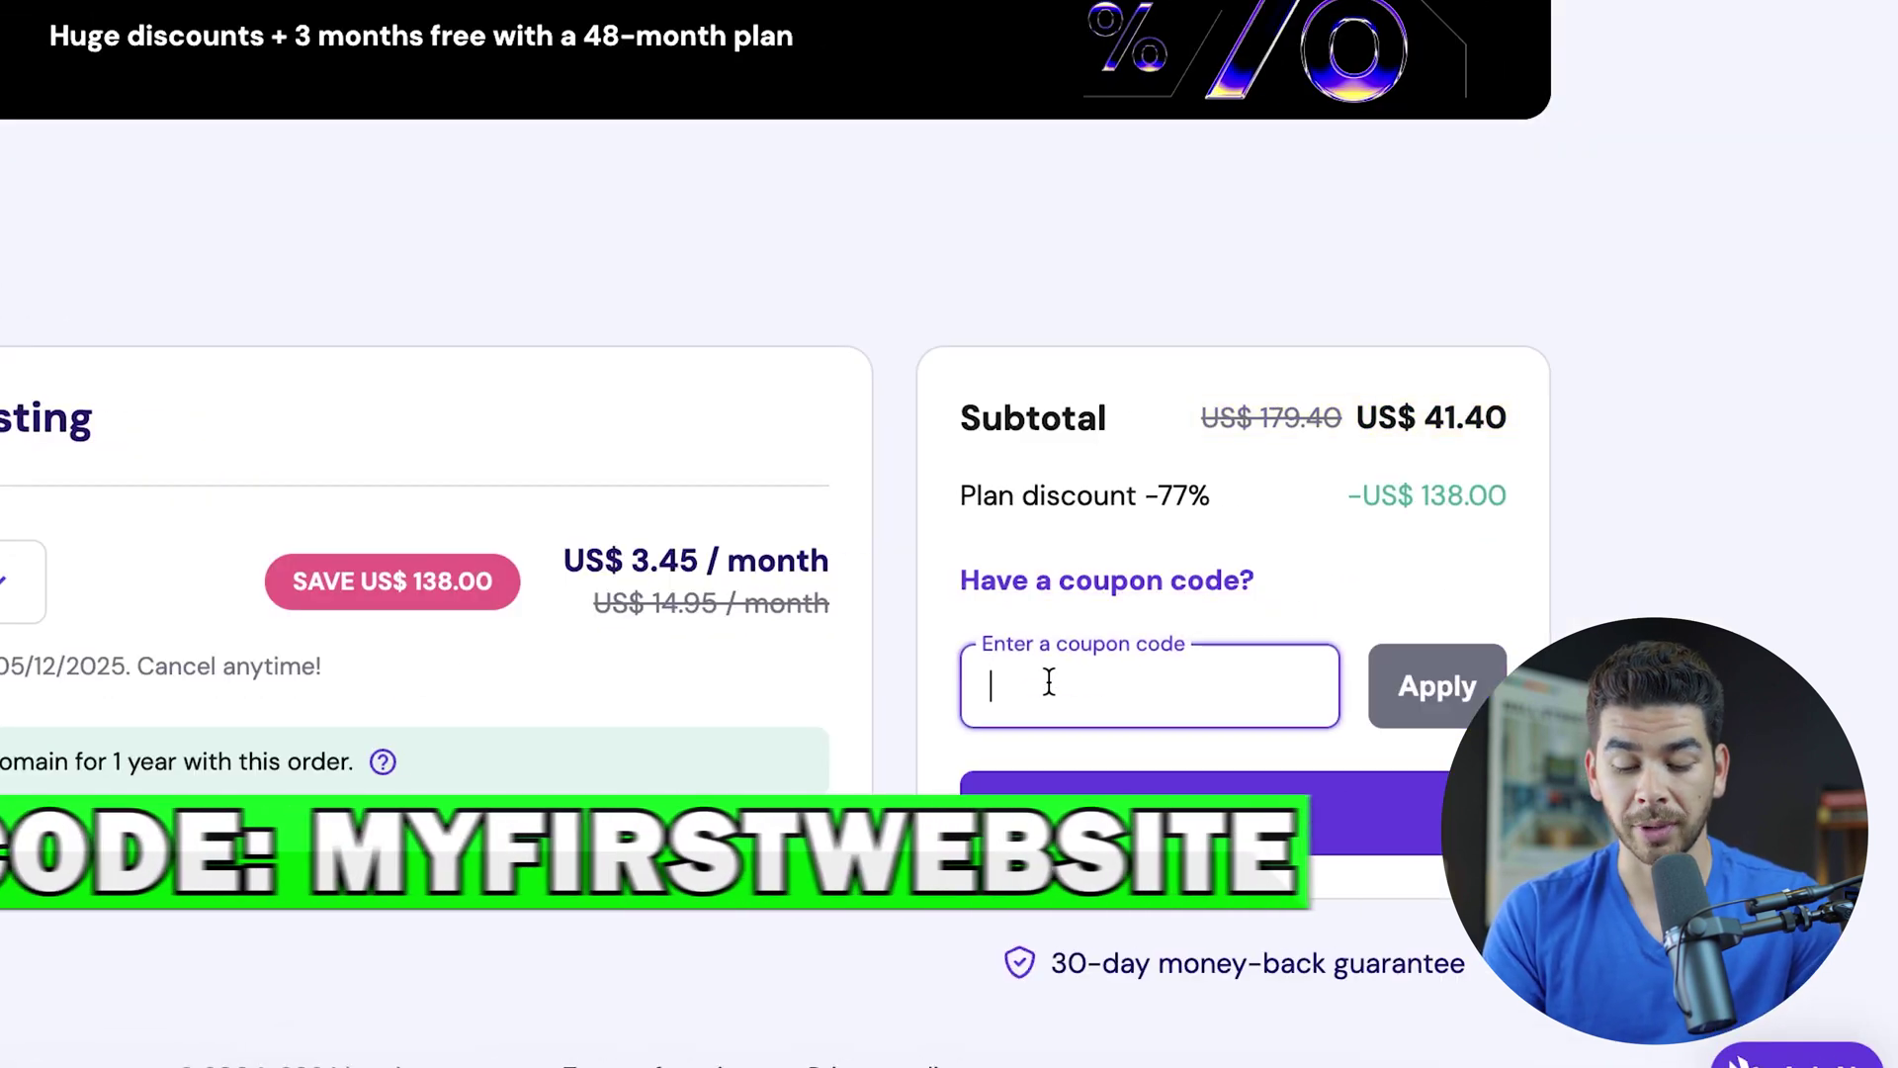
{"action": "type", "text": "MYFIRSTWEBSIT"}
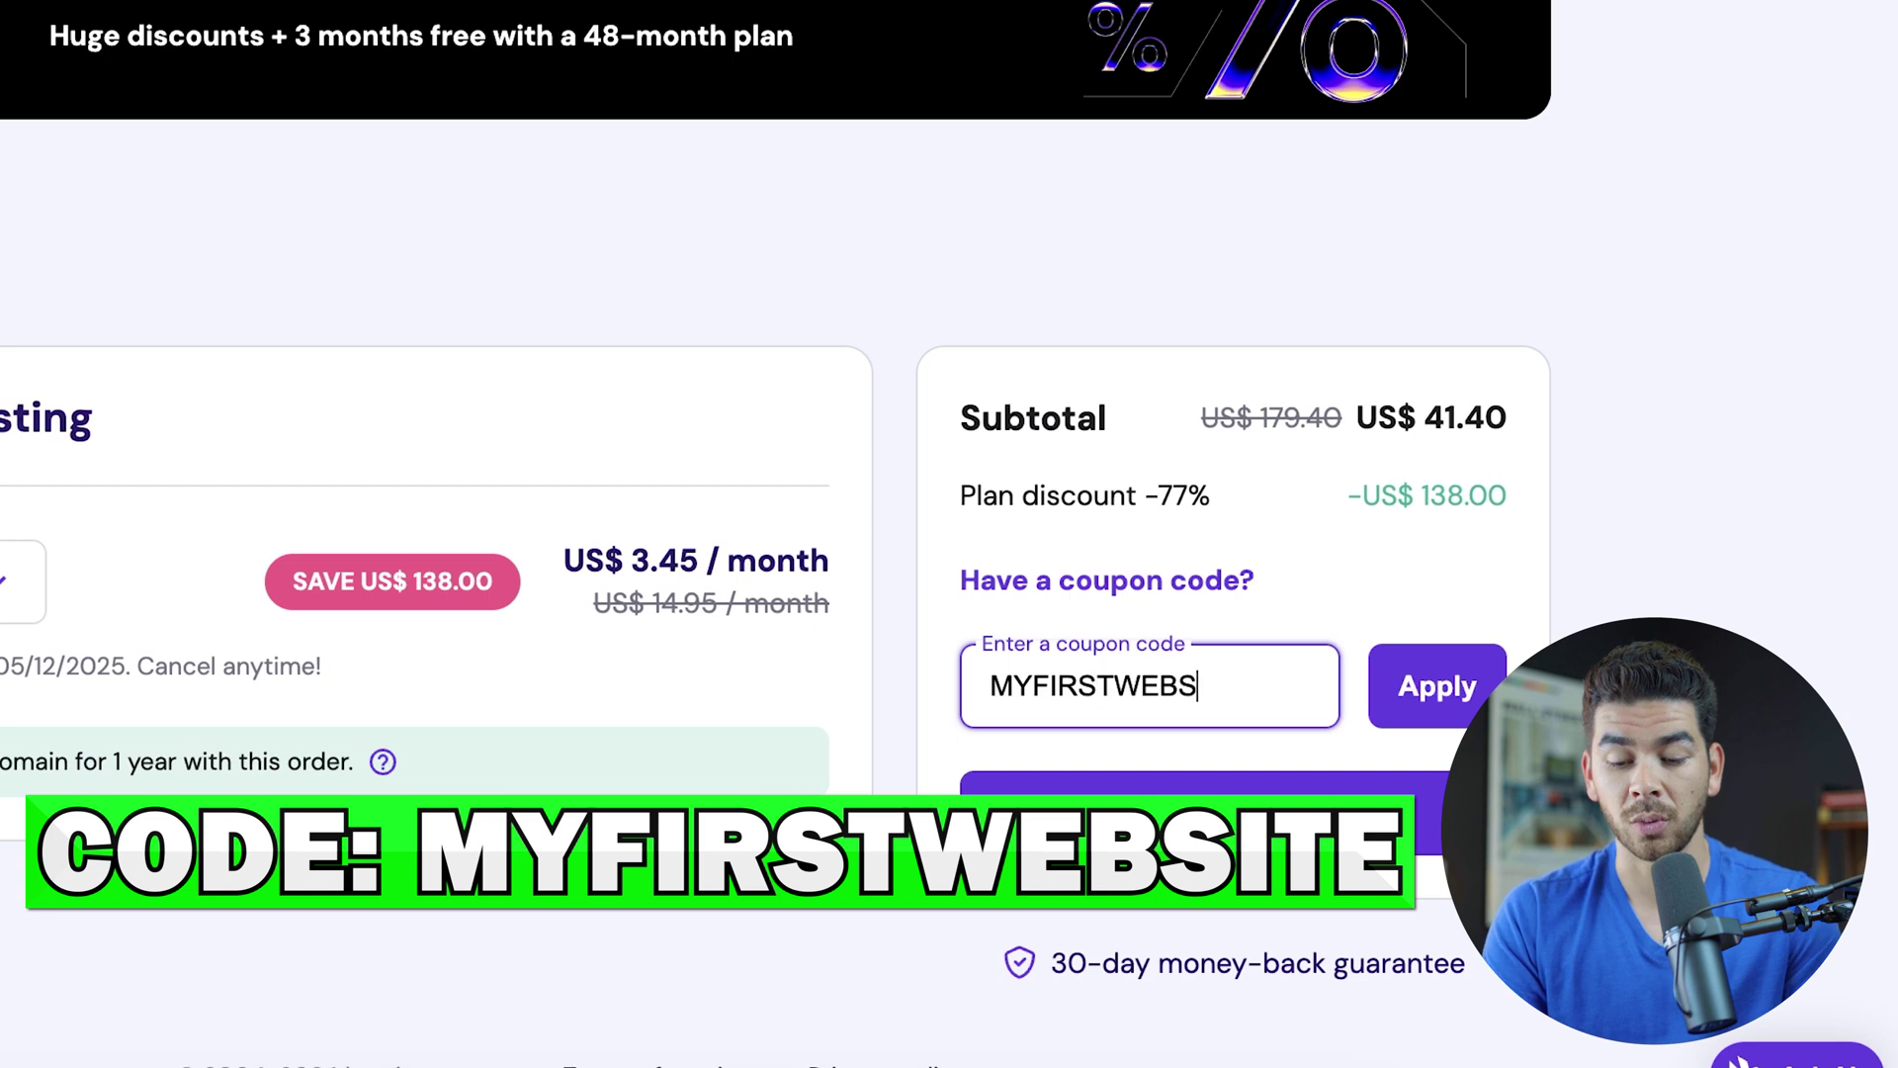
{"action": "left_click", "coordinate": [1433, 681]}
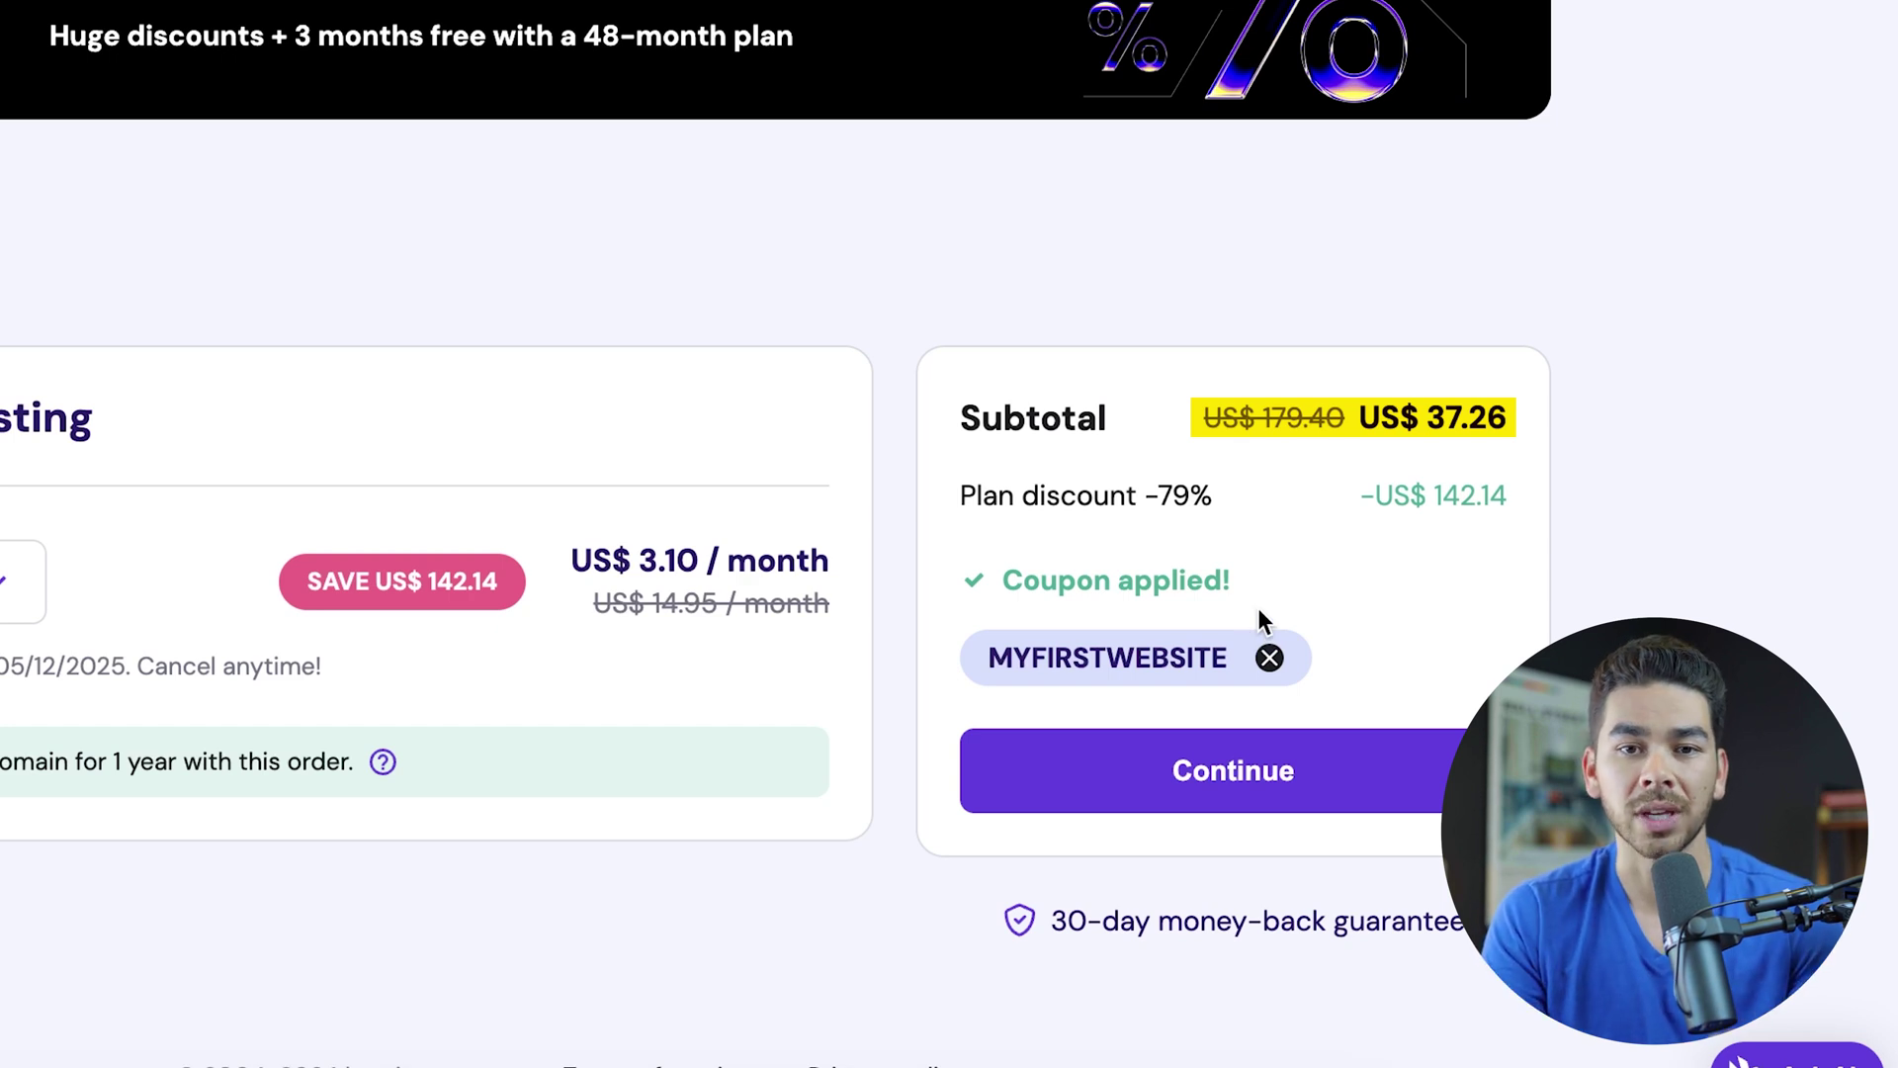
- Proceed from the cart and log in with an existing account instead of creating one
{"action": "left_click", "coordinate": [1168, 777]}
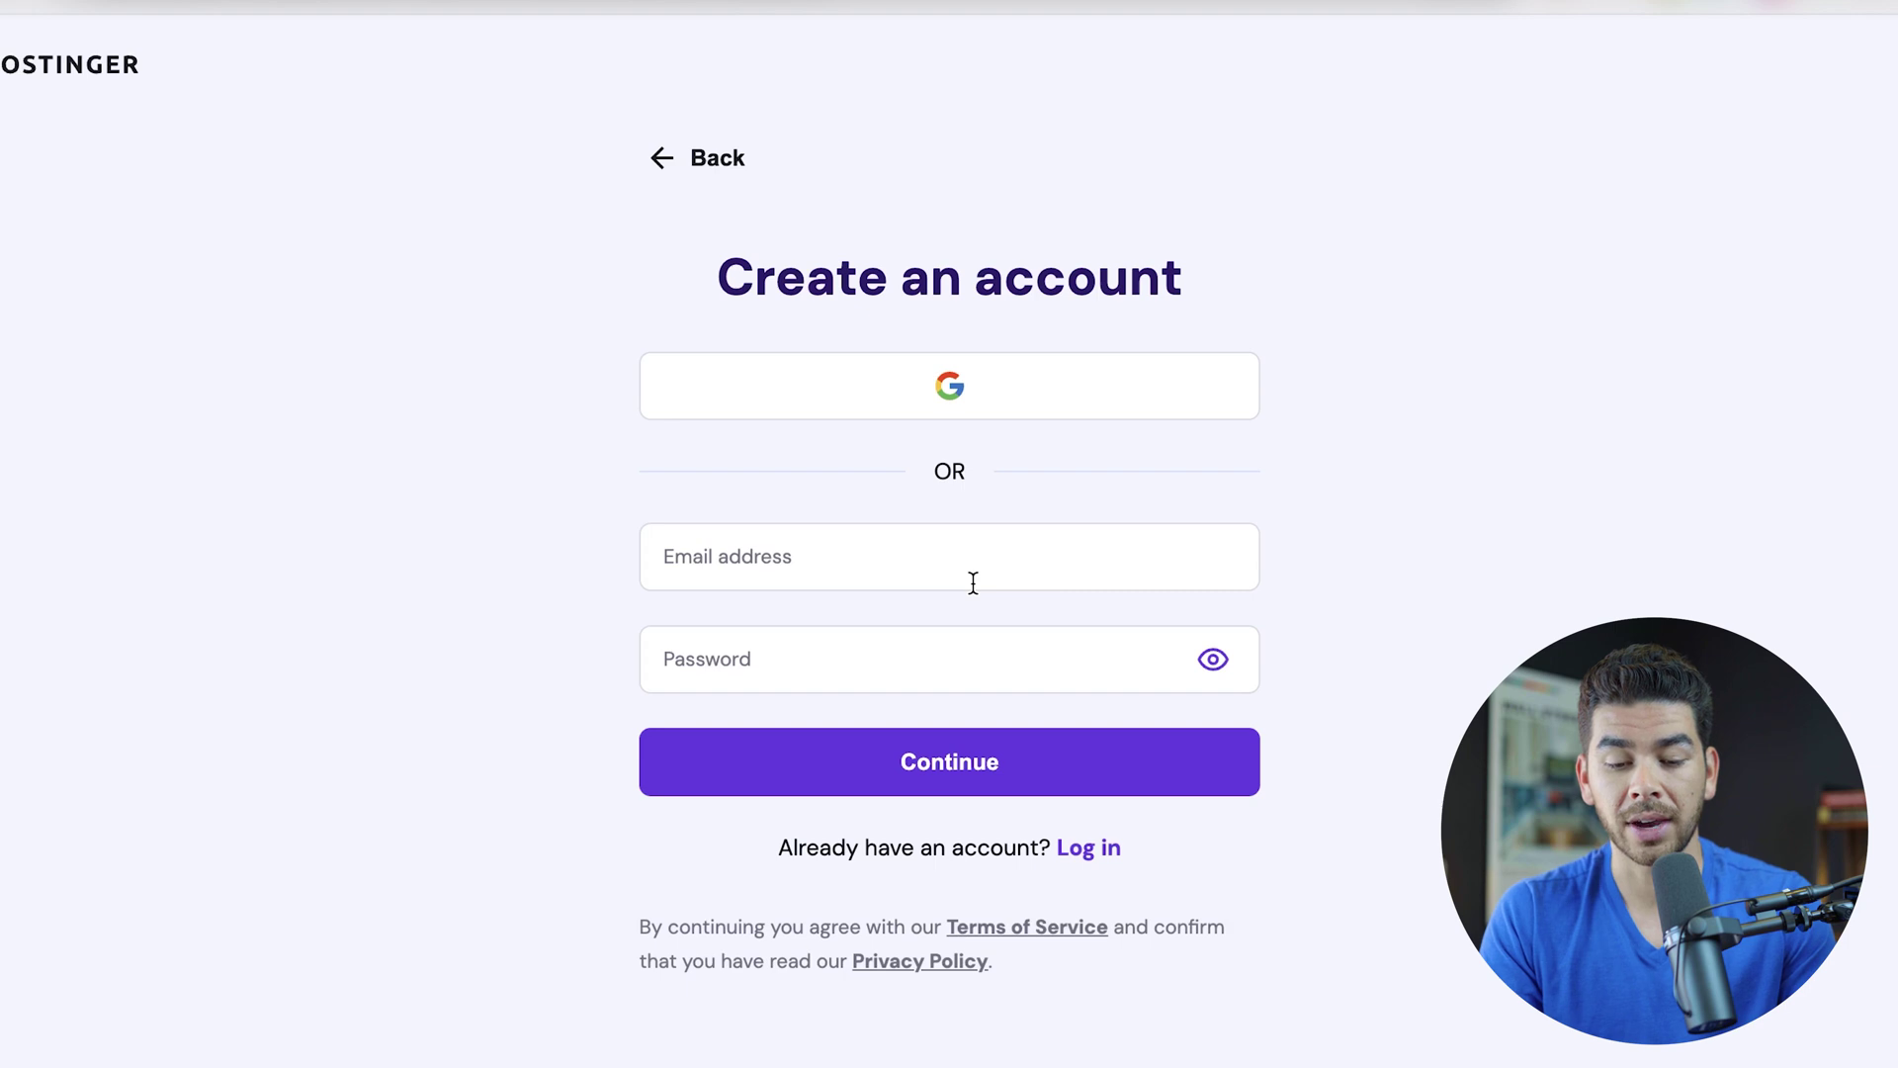
{"action": "left_click", "coordinate": [1089, 847]}
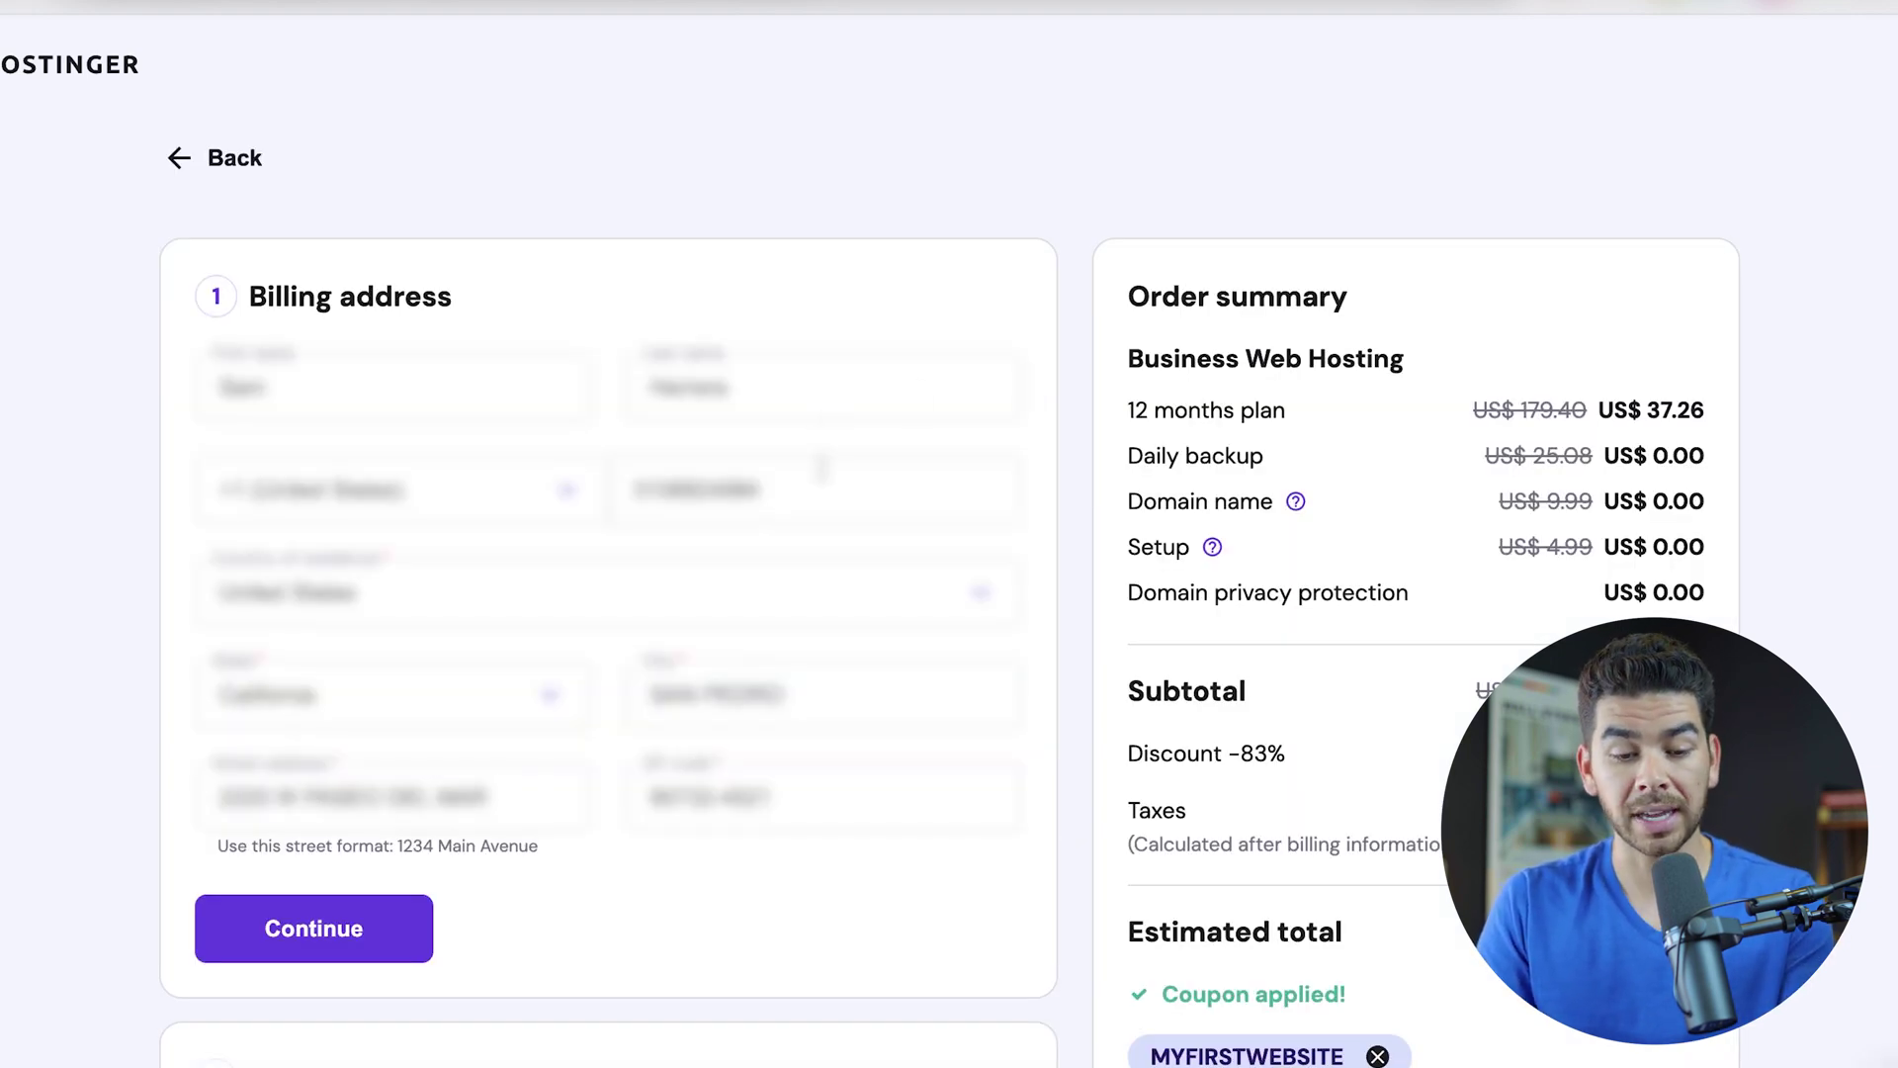
- Confirm the filled-in billing address and choose card as the payment method
{"action": "scroll", "coordinate": [593, 671], "scroll_direction": "down", "scroll_amount": 2}
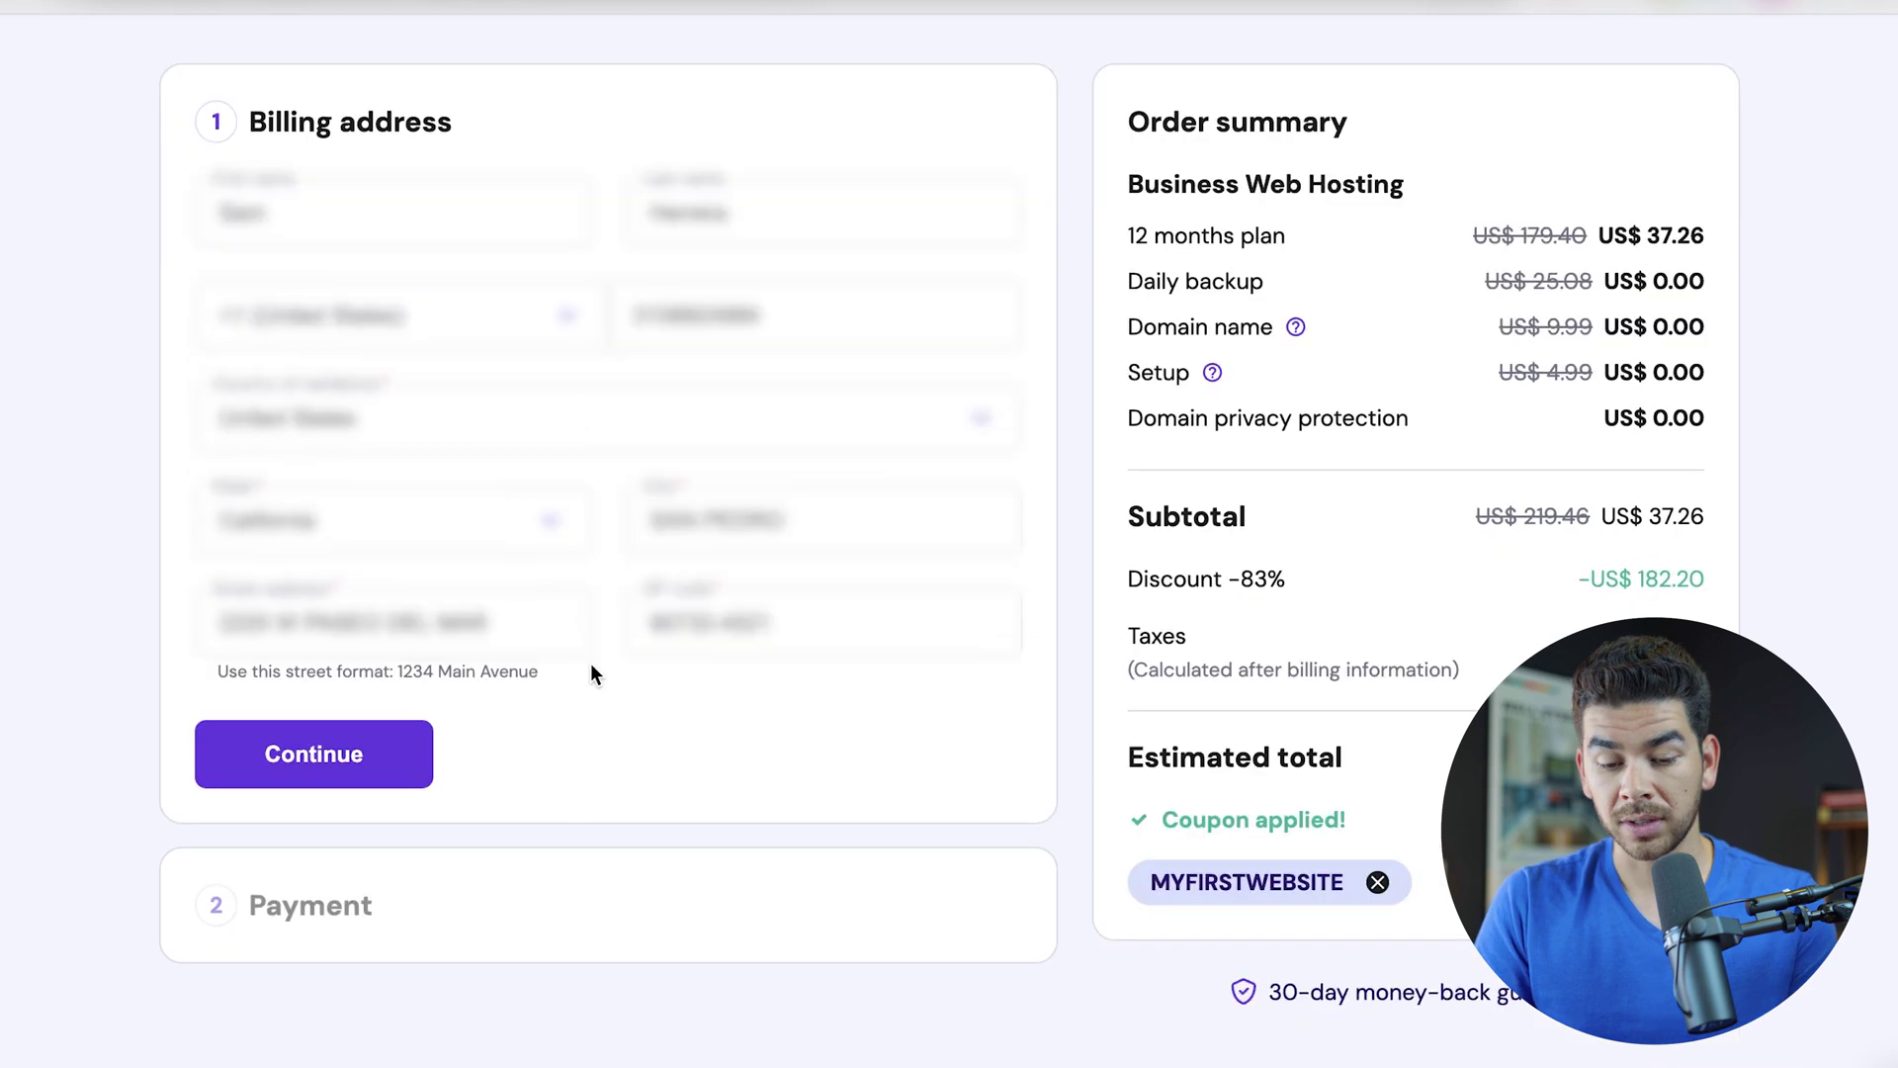
{"action": "left_click", "coordinate": [390, 761]}
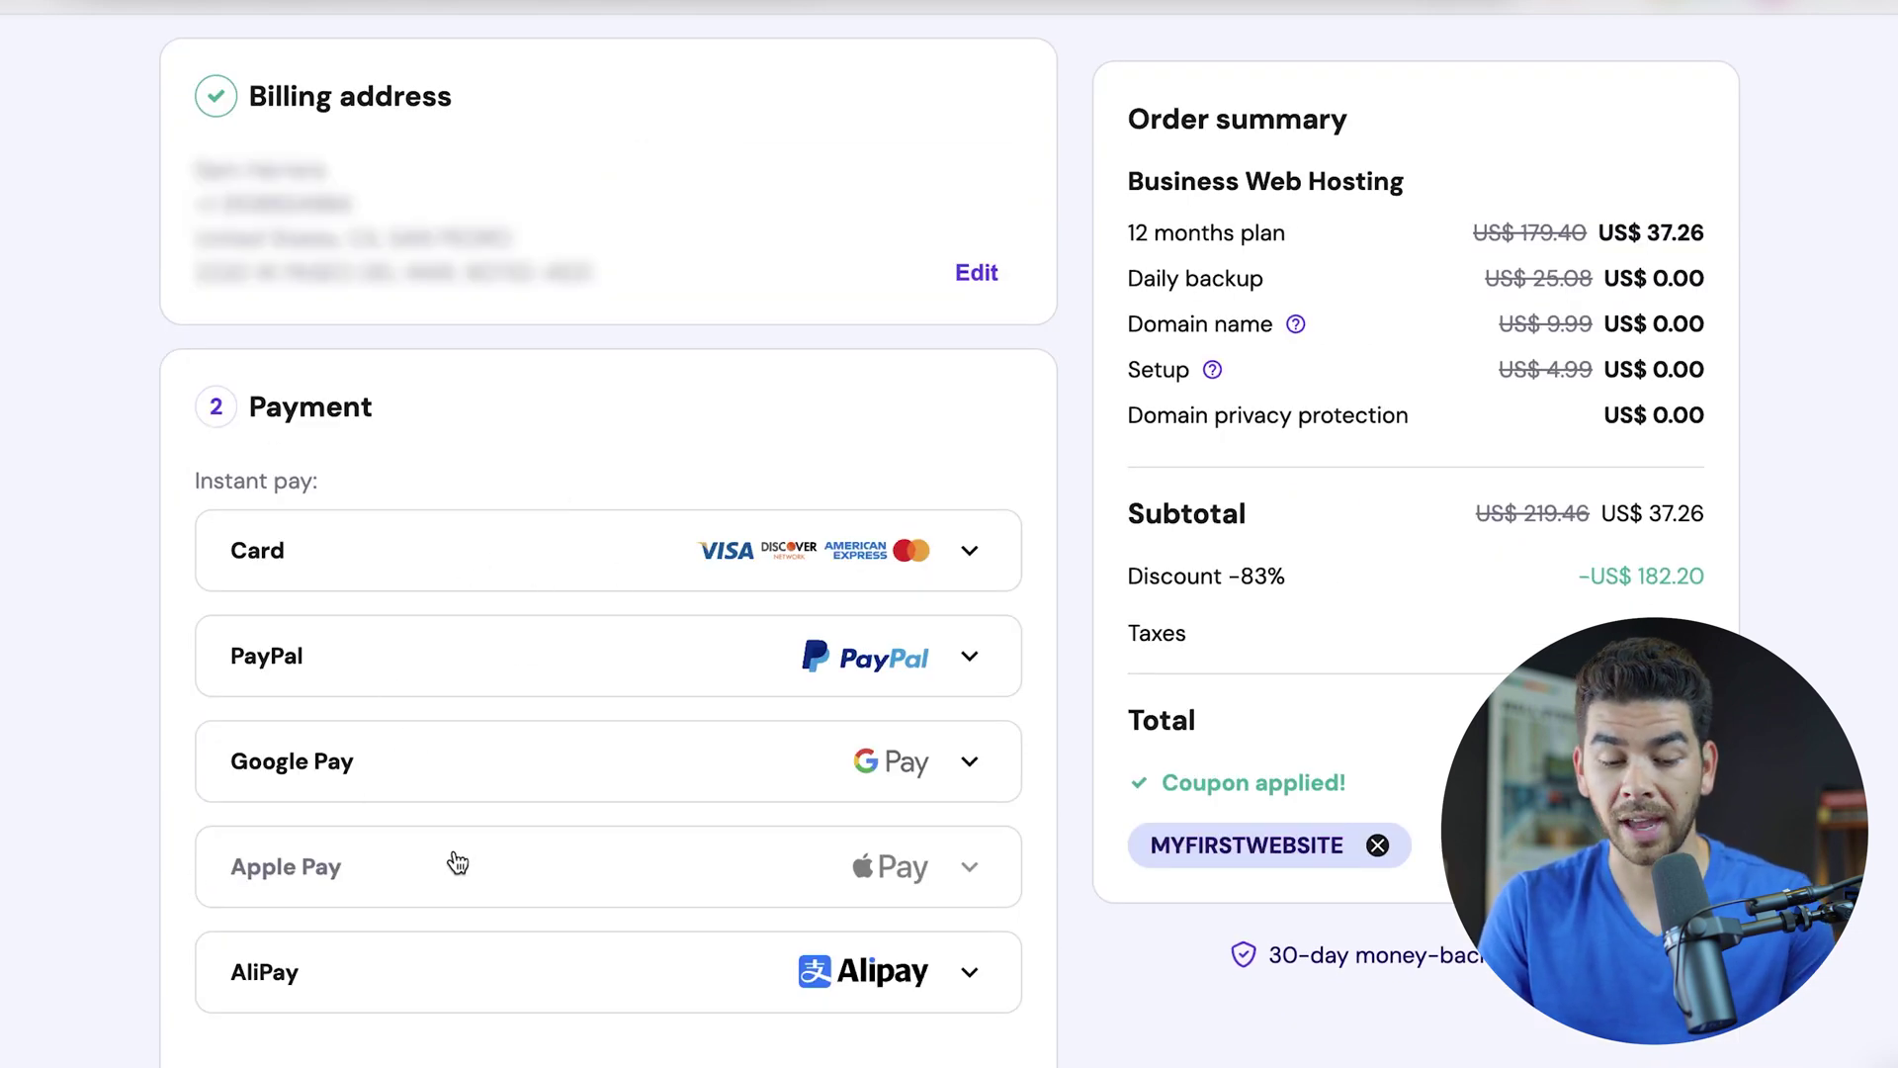
{"action": "scroll", "coordinate": [330, 864], "scroll_direction": "down", "scroll_amount": 1}
{"action": "left_click", "coordinate": [611, 463]}
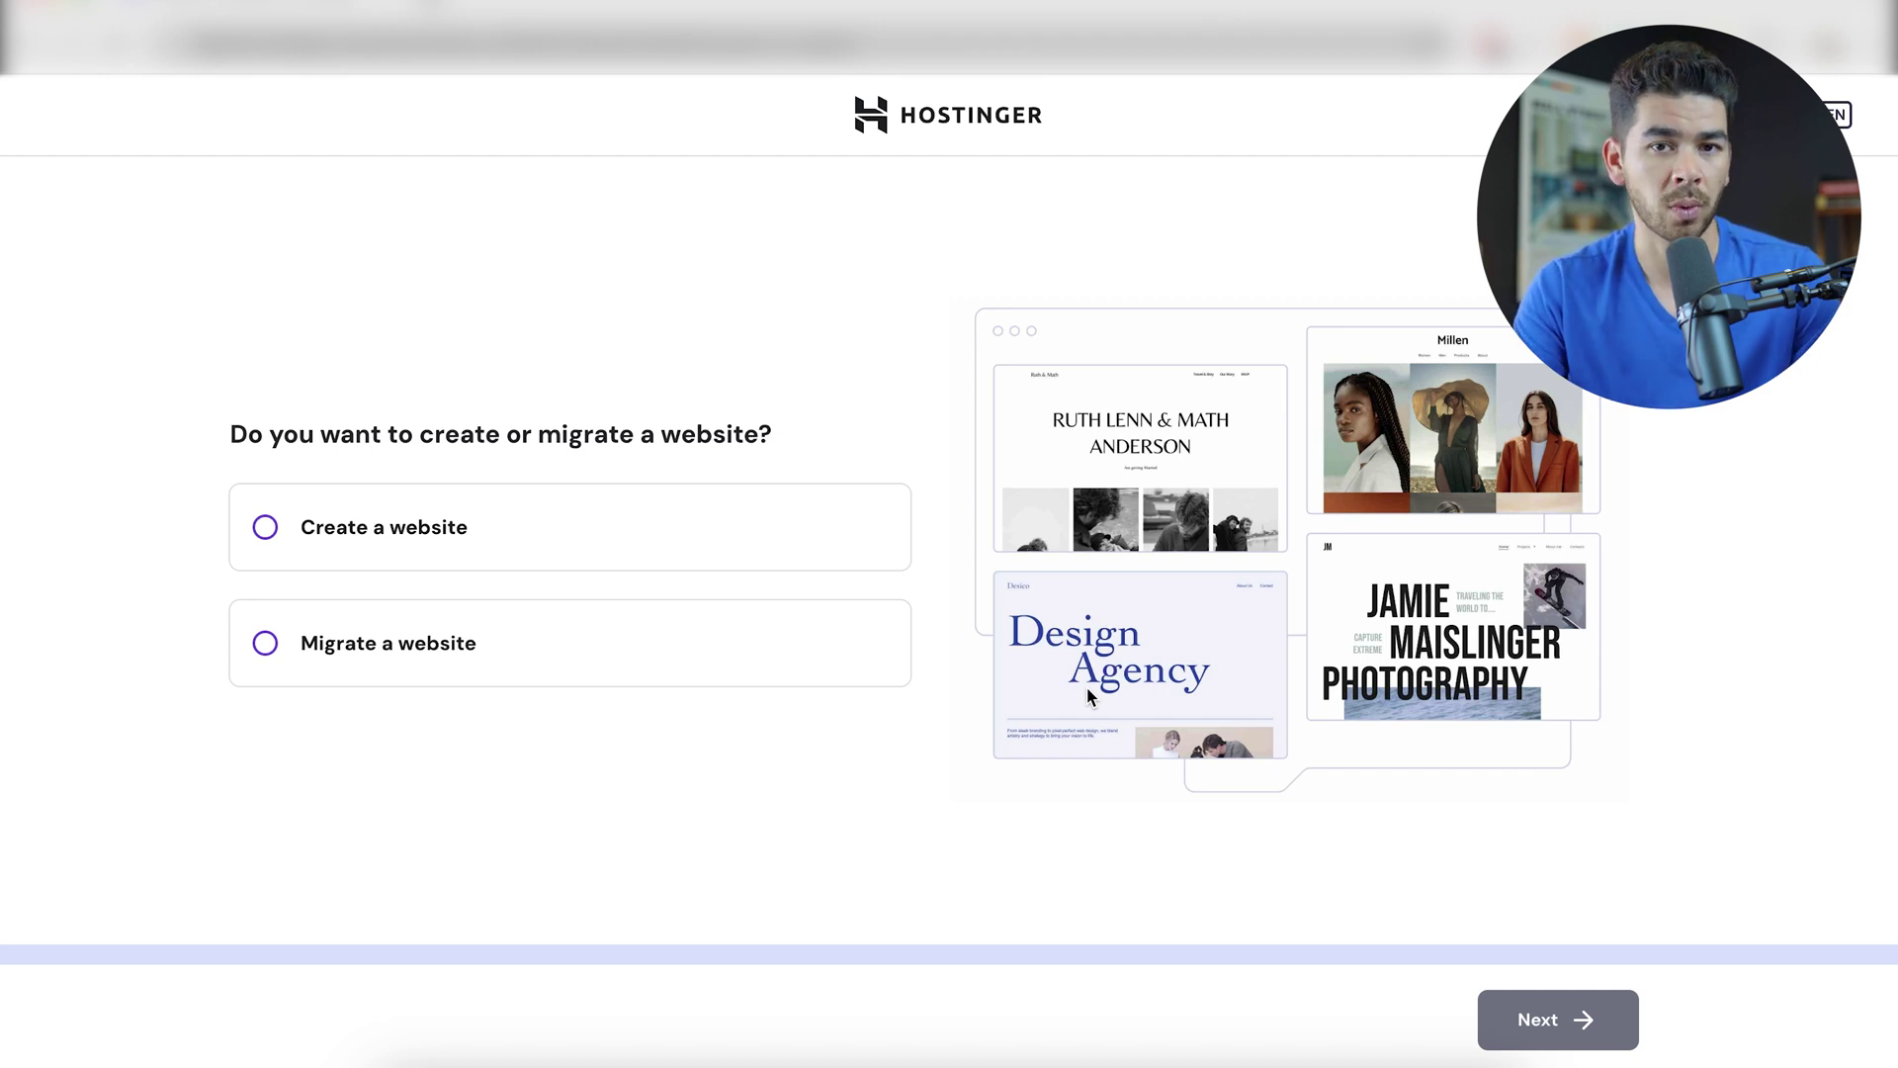
- Set up a new website with Hostinger Website Builder on the owned domain howidbuildmyfirstwebsite.com
{"action": "left_click", "coordinate": [651, 569]}
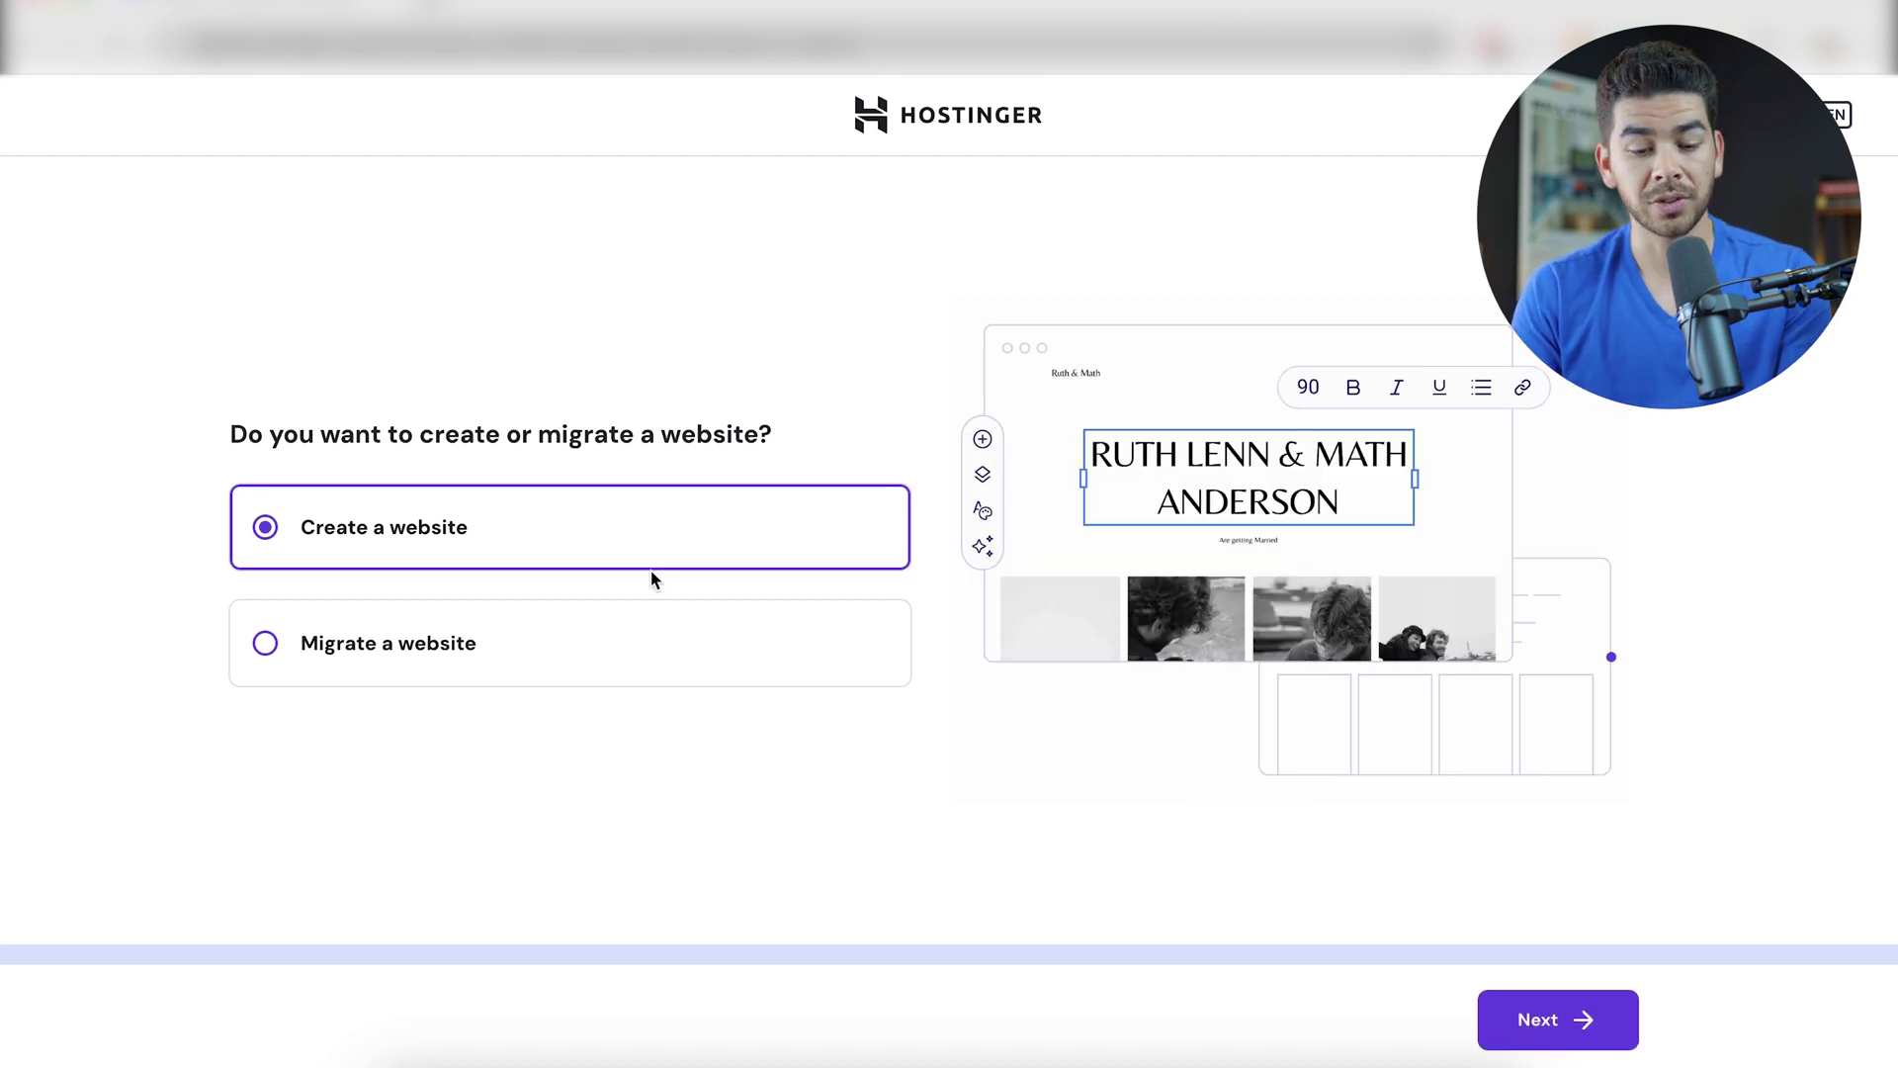
{"action": "left_click", "coordinate": [1527, 1019]}
{"action": "left_click", "coordinate": [1141, 716]}
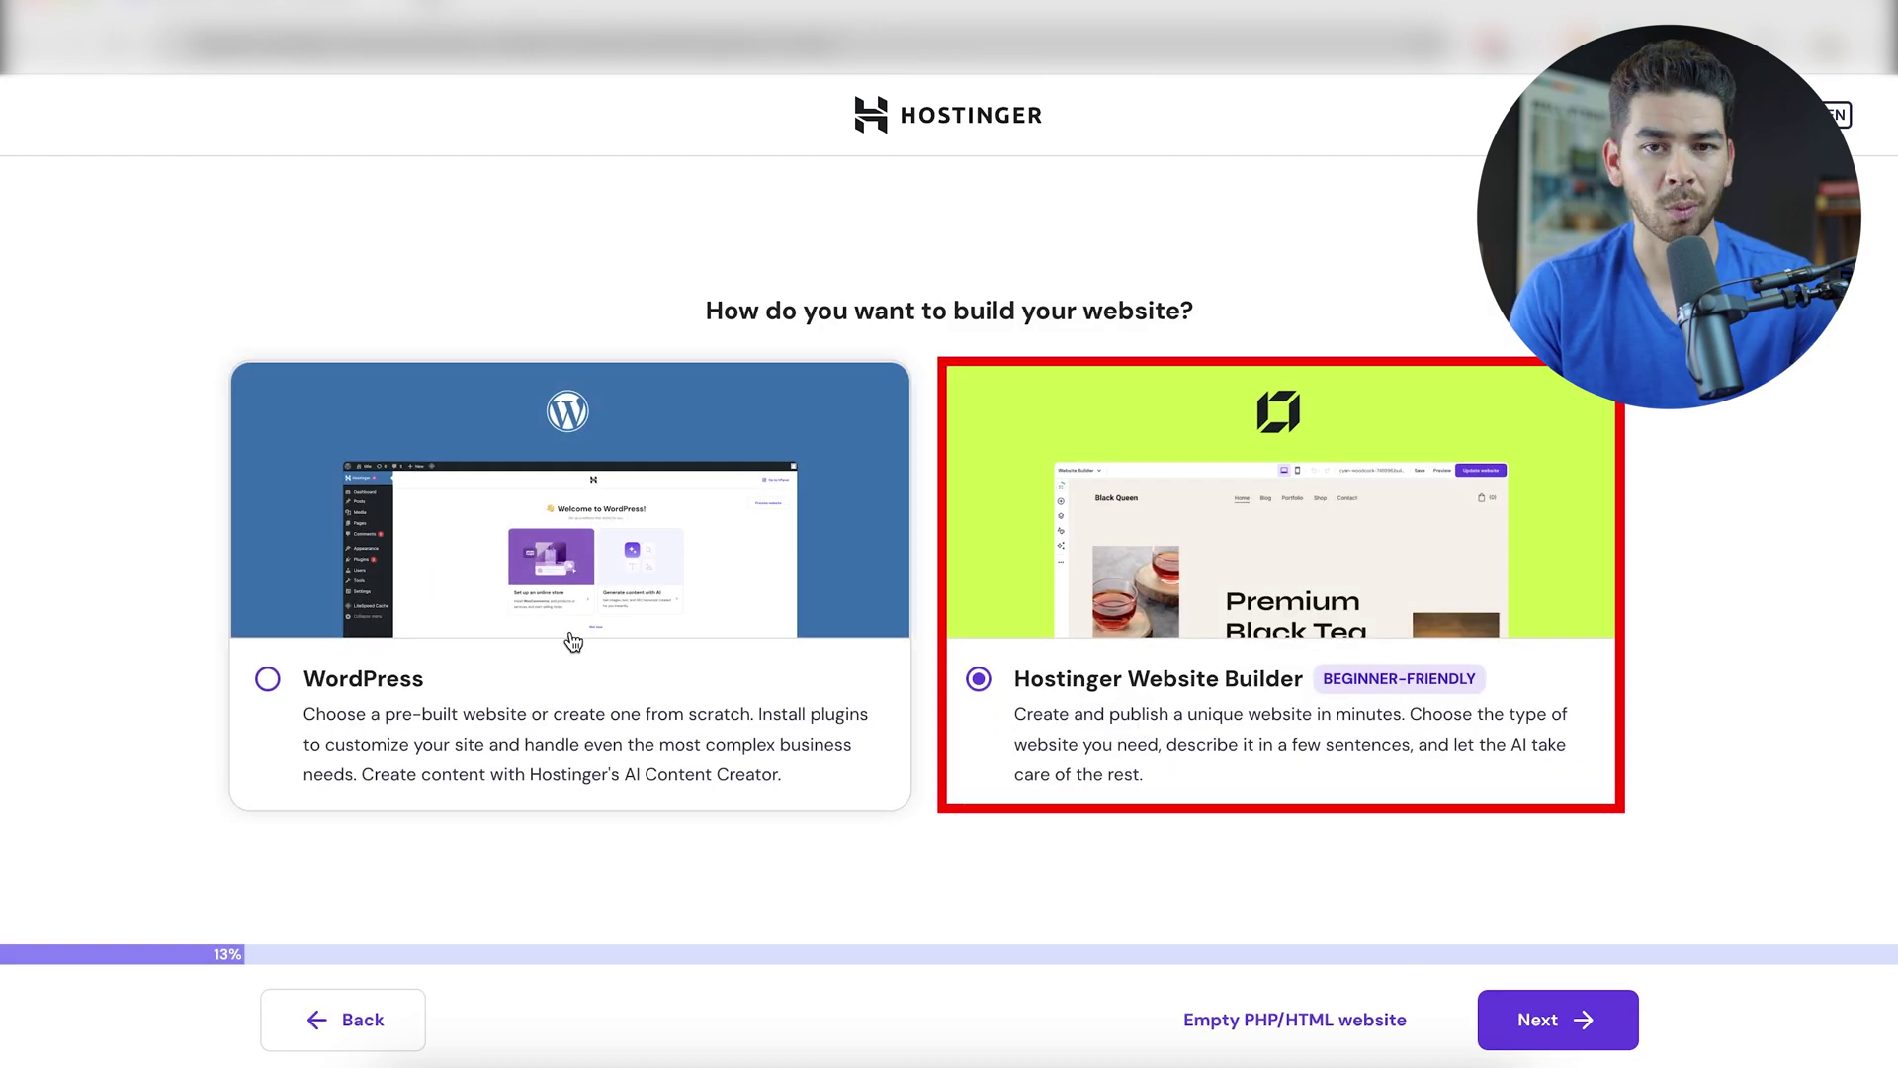
{"action": "left_click", "coordinate": [1558, 1019]}
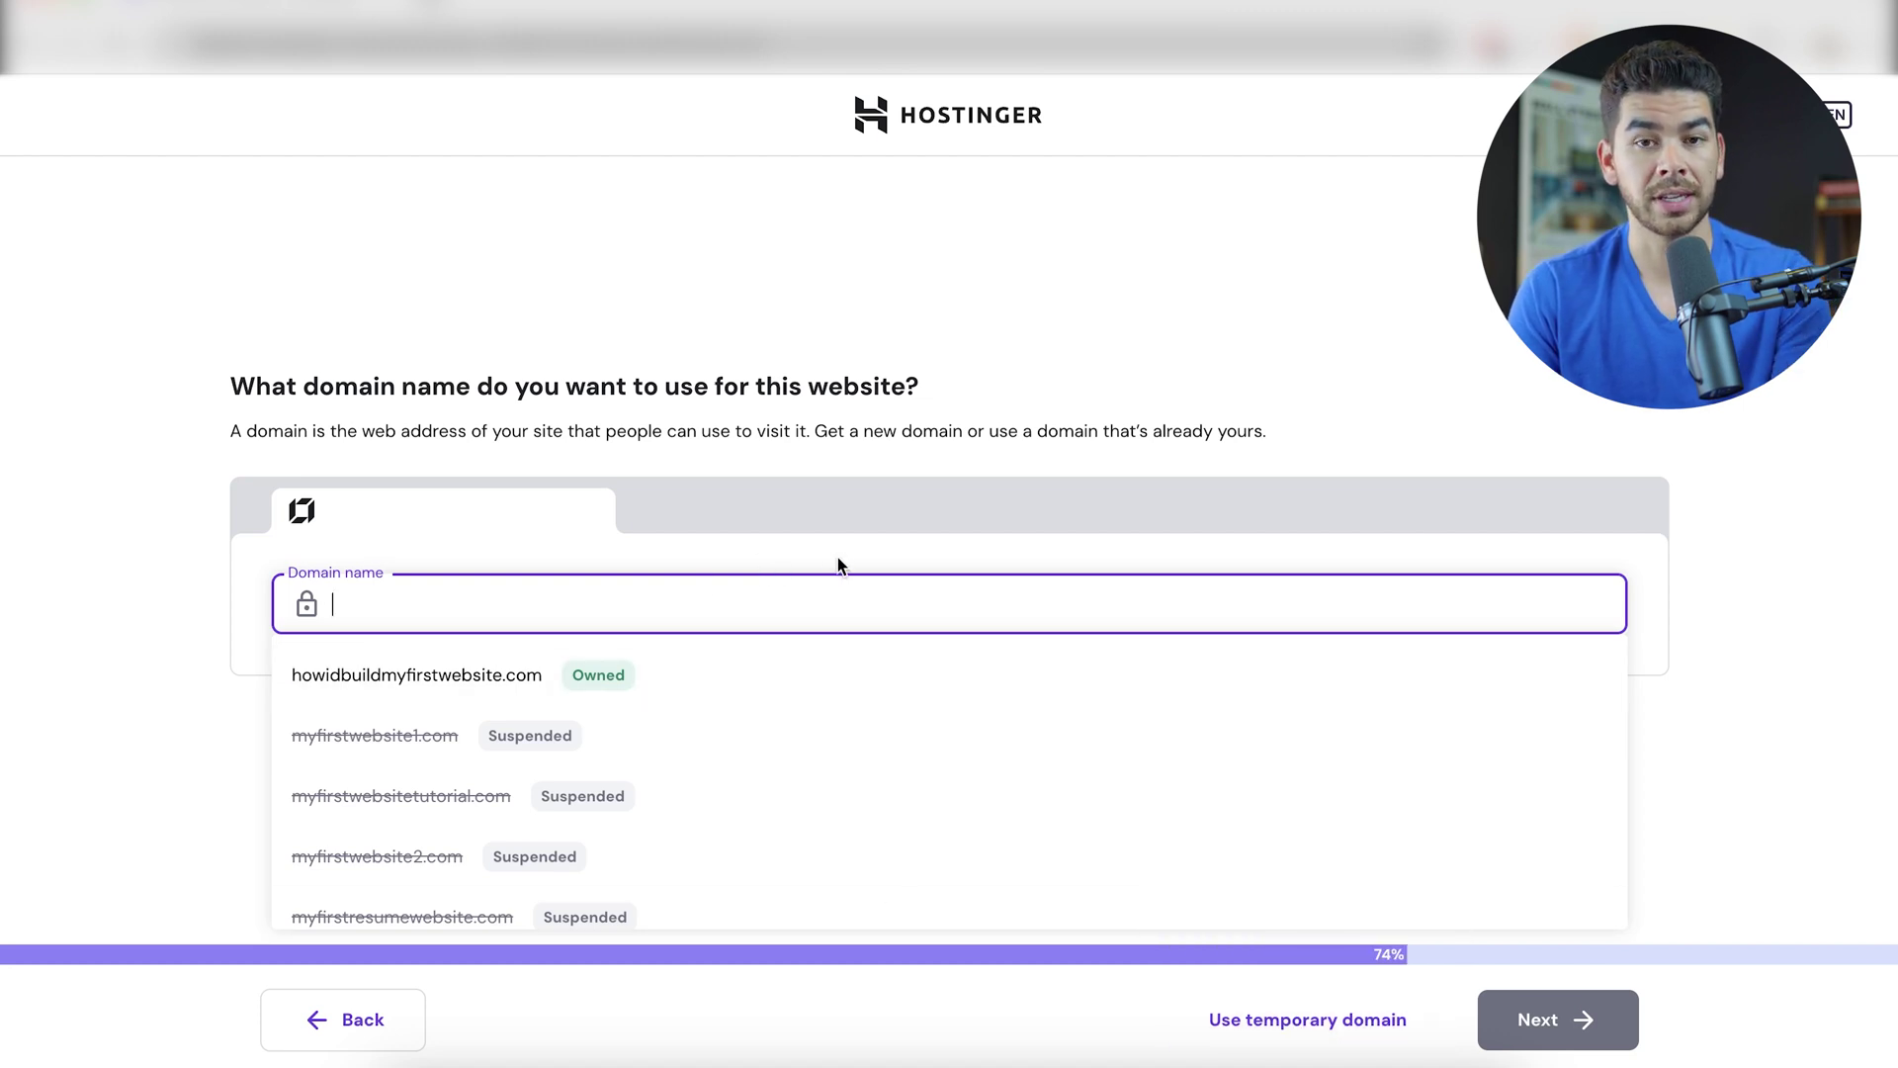
{"action": "left_click", "coordinate": [647, 675]}
{"action": "left_click", "coordinate": [1570, 1018]}
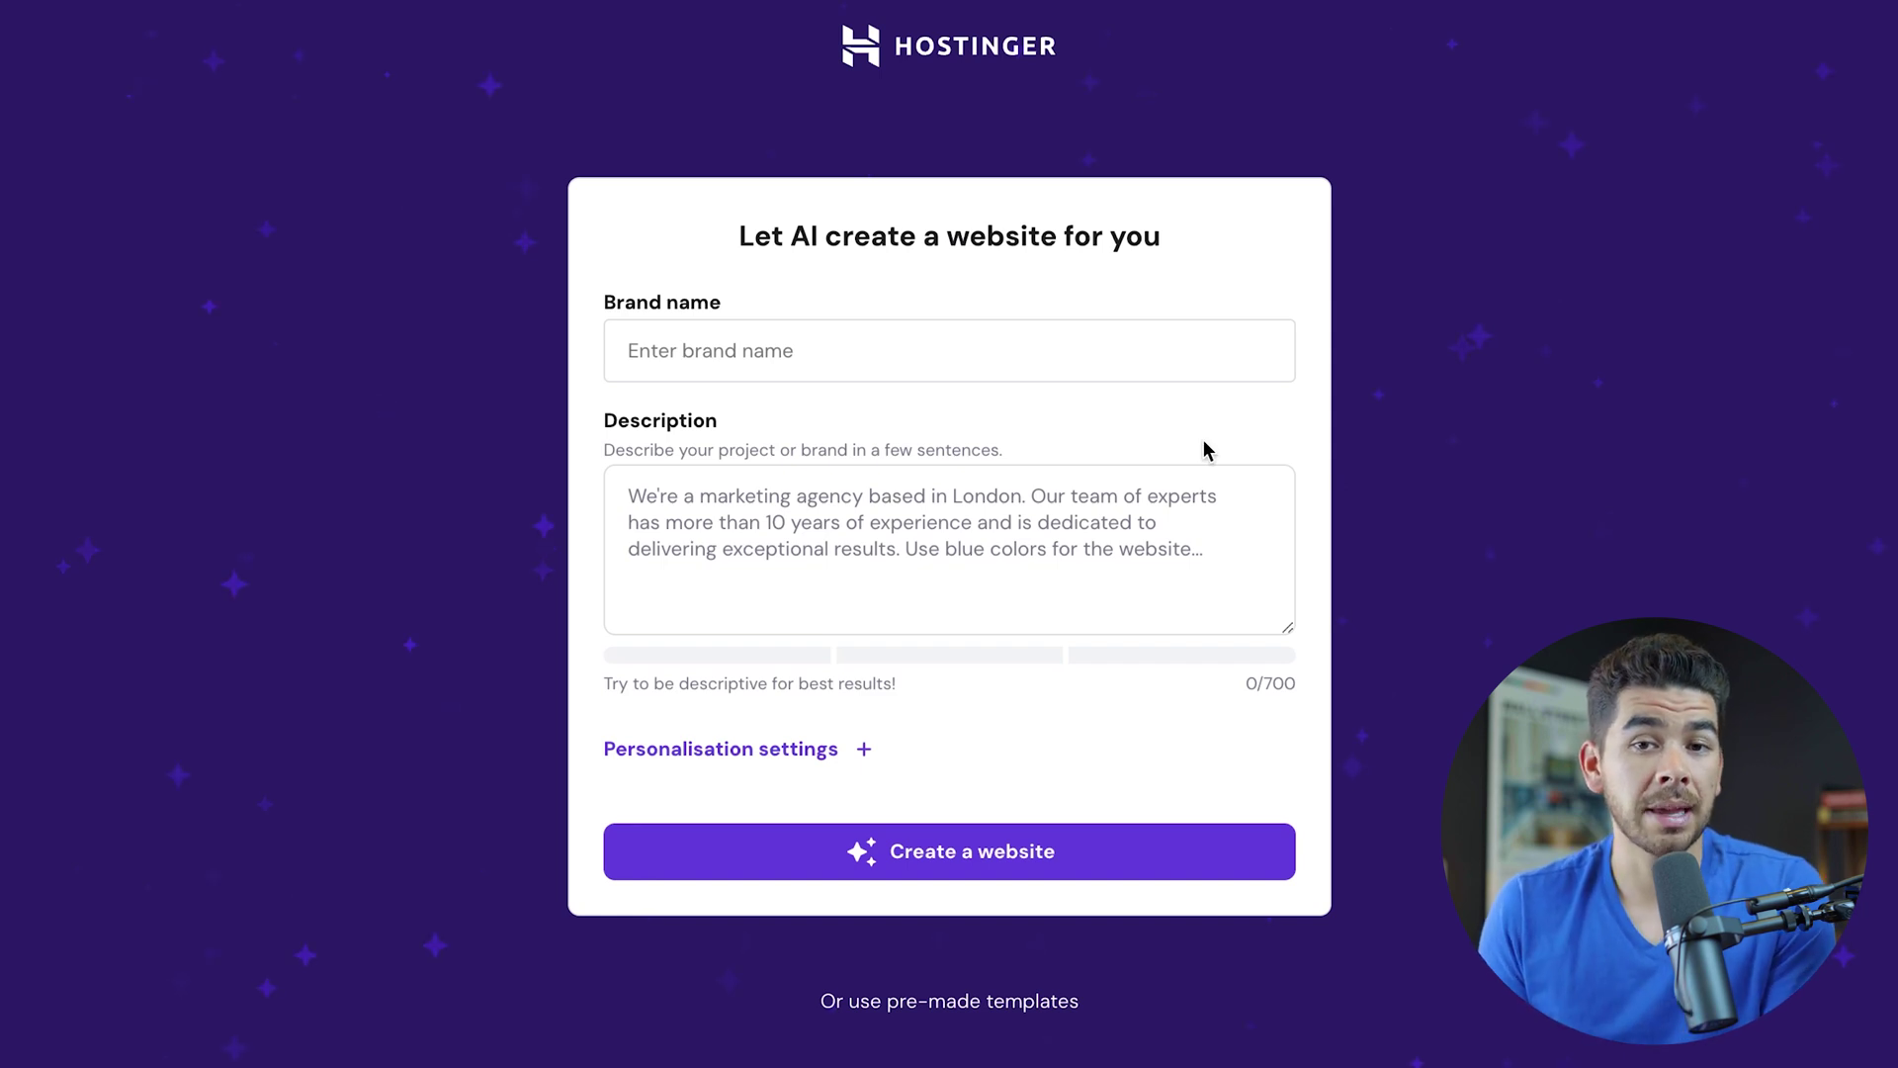
- Enter My First Website as the brand name for the AI website generator
{"action": "left_click", "coordinate": [888, 557]}
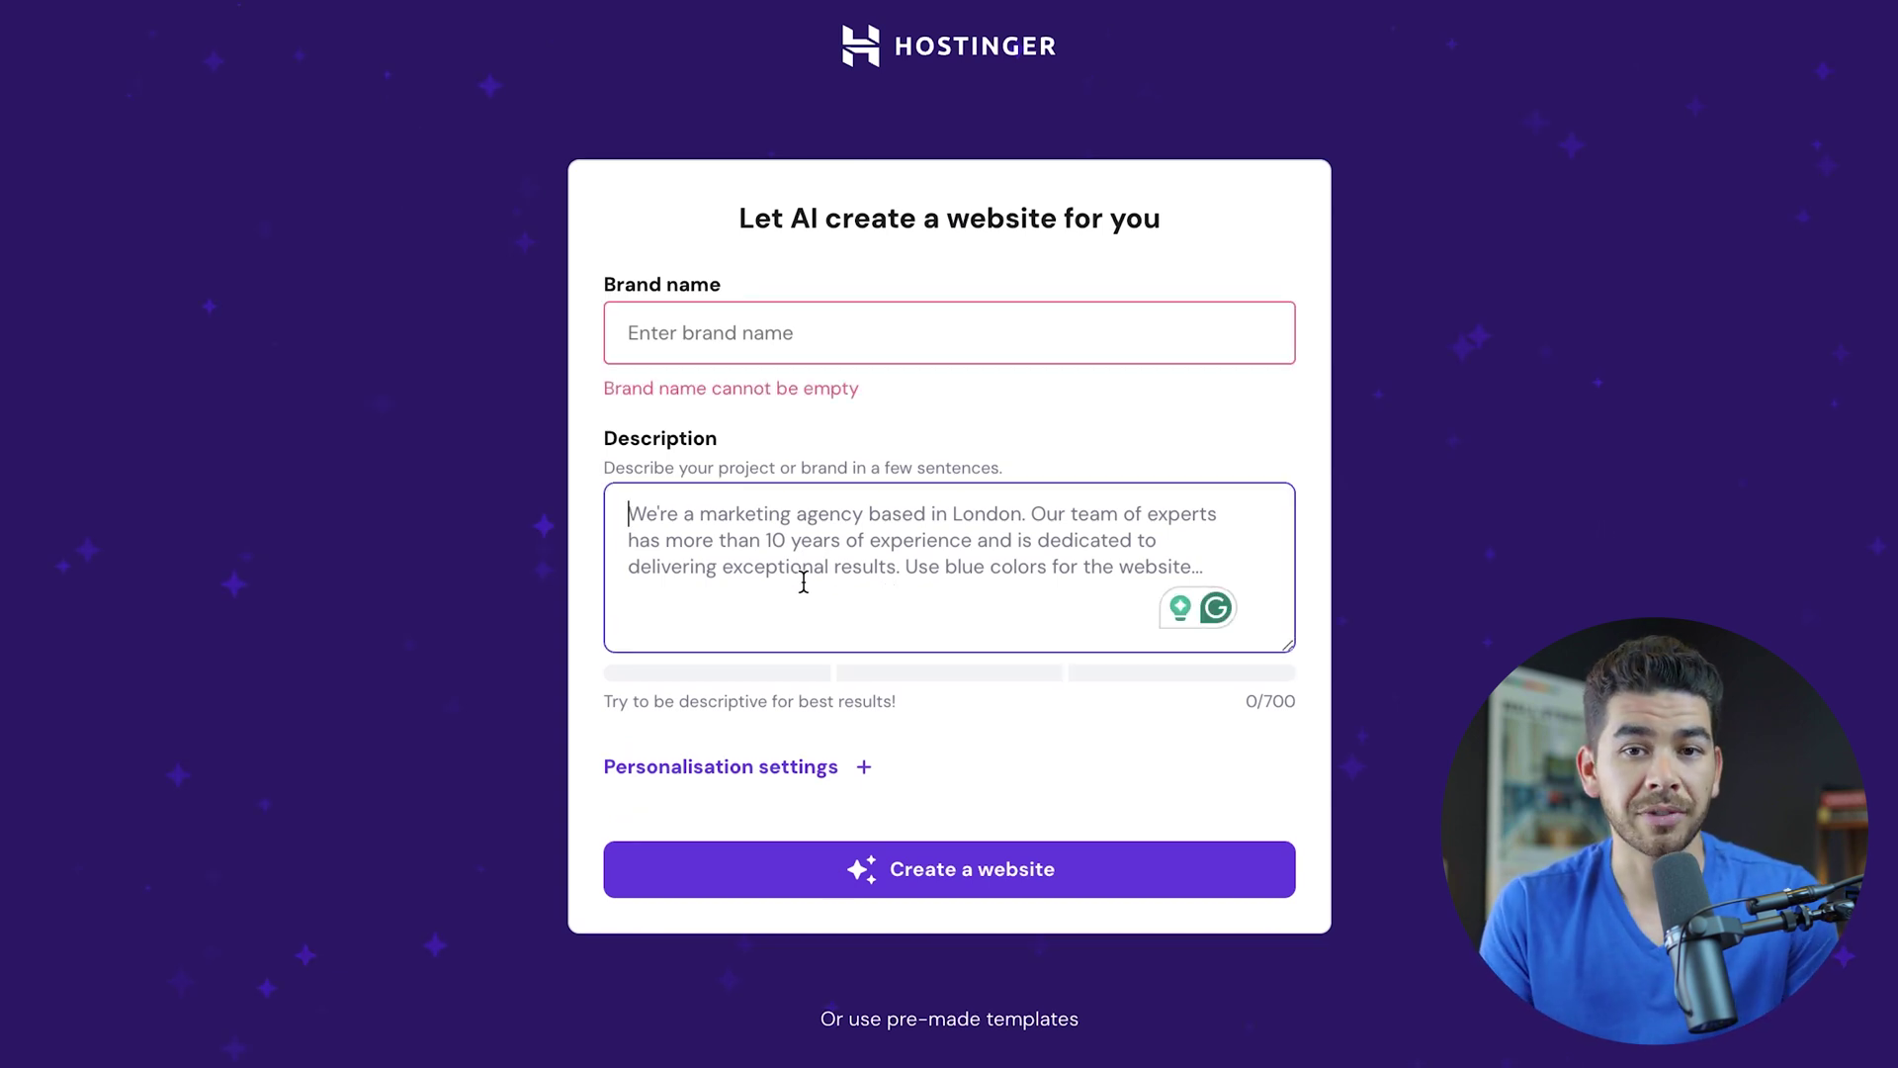
{"action": "left_click", "coordinate": [847, 317]}
{"action": "type", "text": "My"}
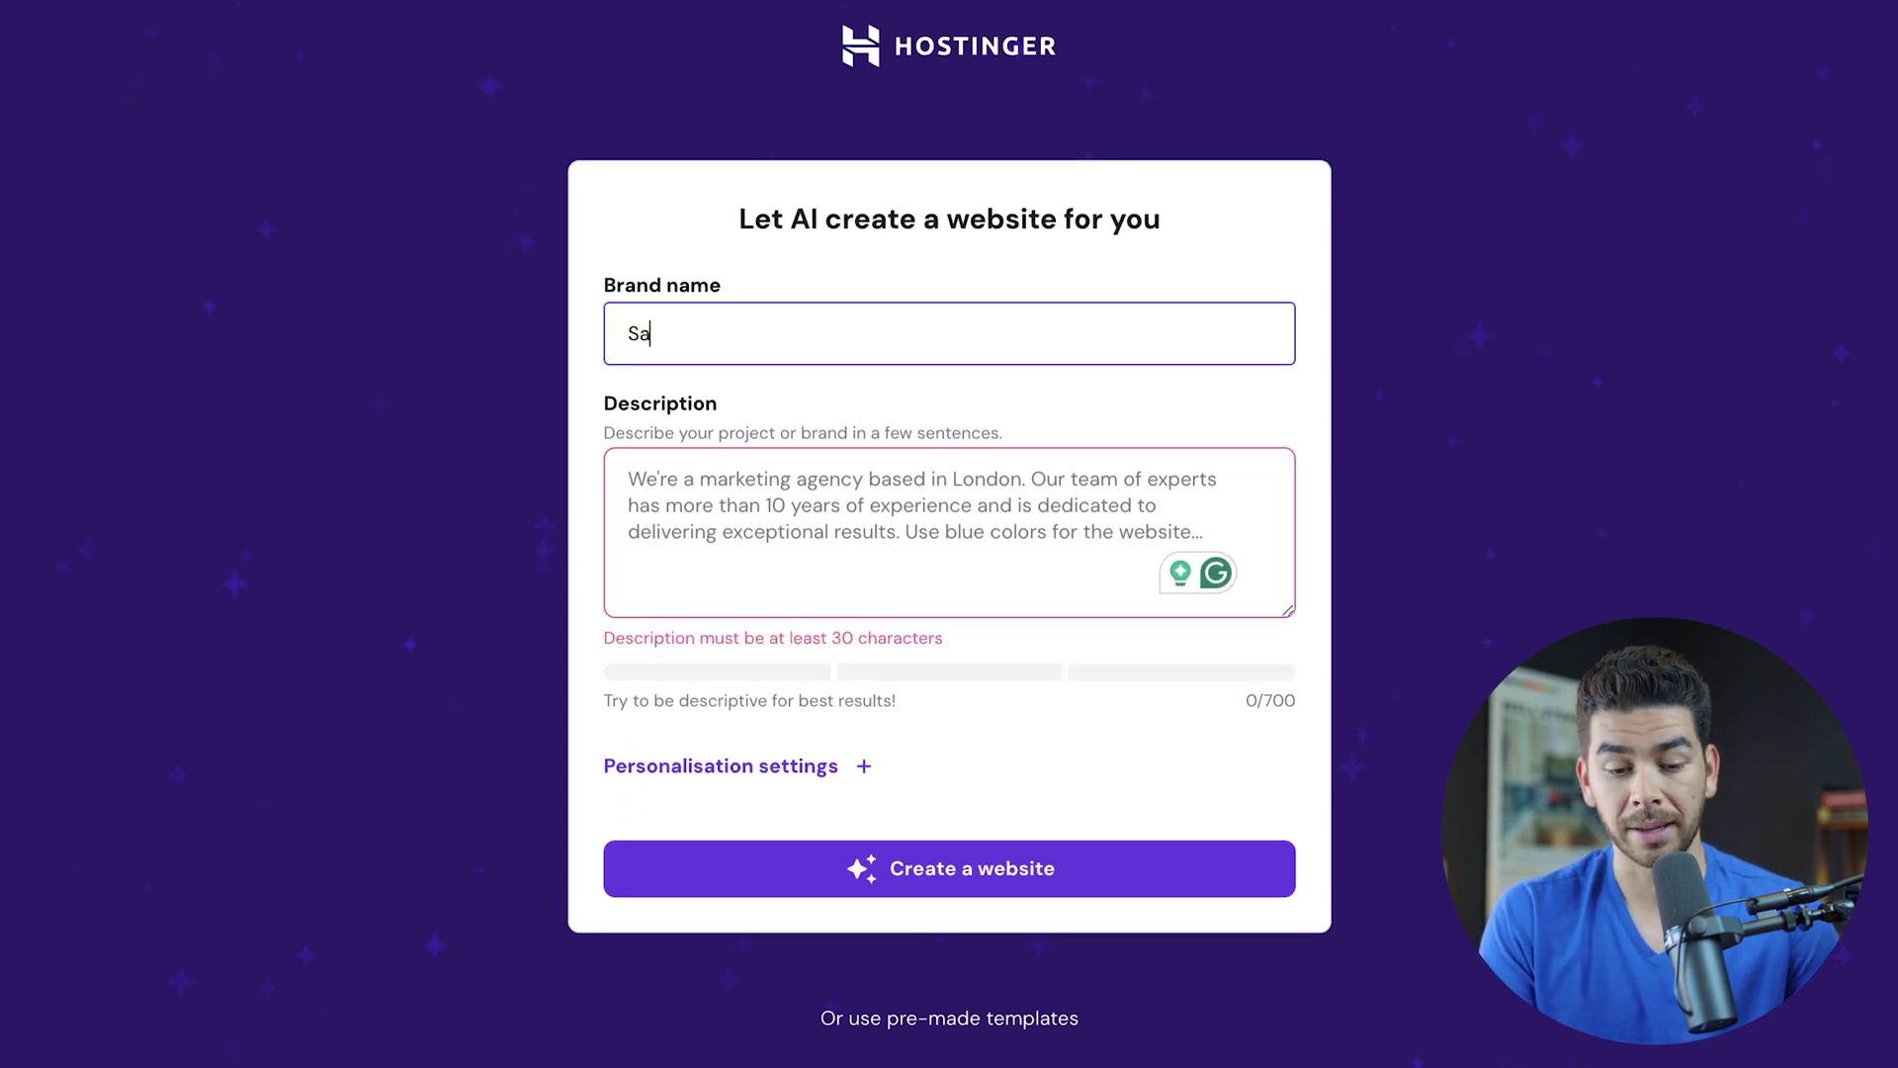
{"action": "type", "text": " Fir"}
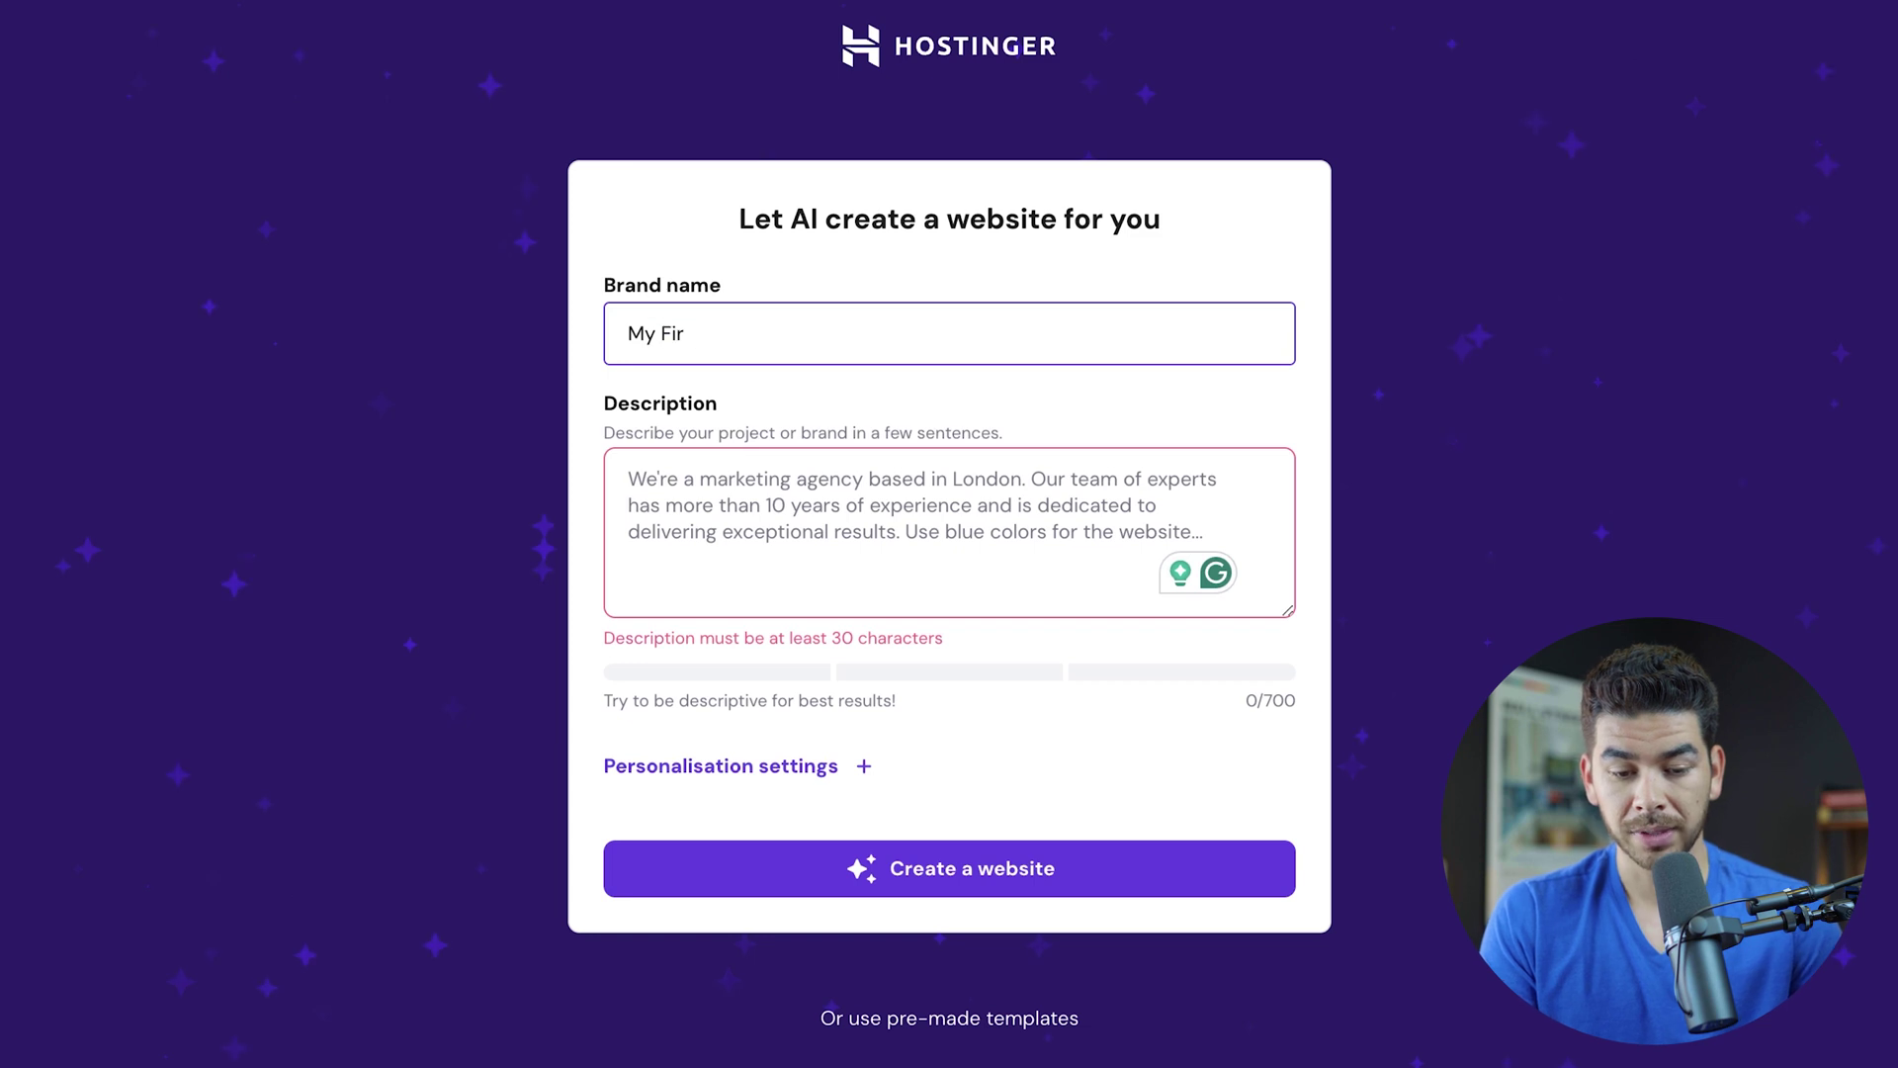
{"action": "type", "text": "st Website"}
- Describe the brand as an affiliate marketing website that creates blog articles, review articles on specific tech, and other interesting content to help you start
{"action": "left_click", "coordinate": [861, 505]}
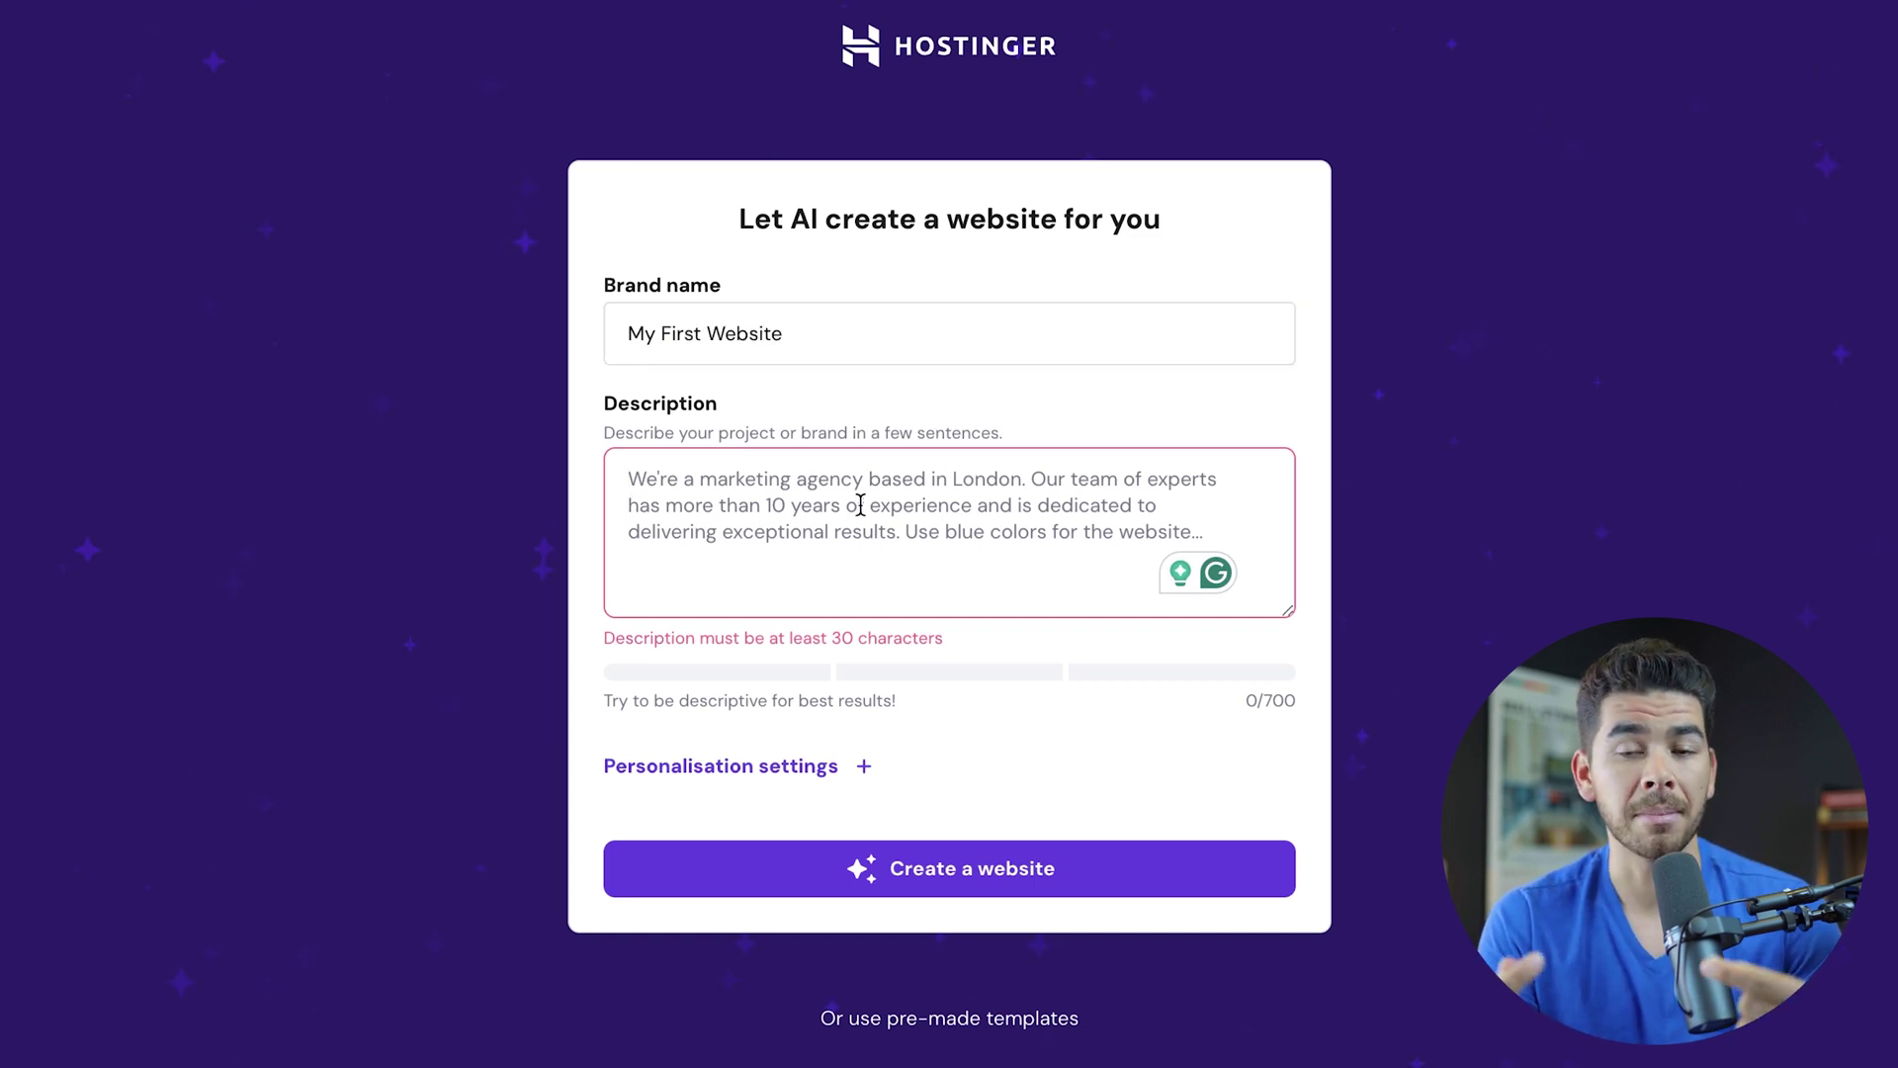
{"action": "type", "text": "We are"}
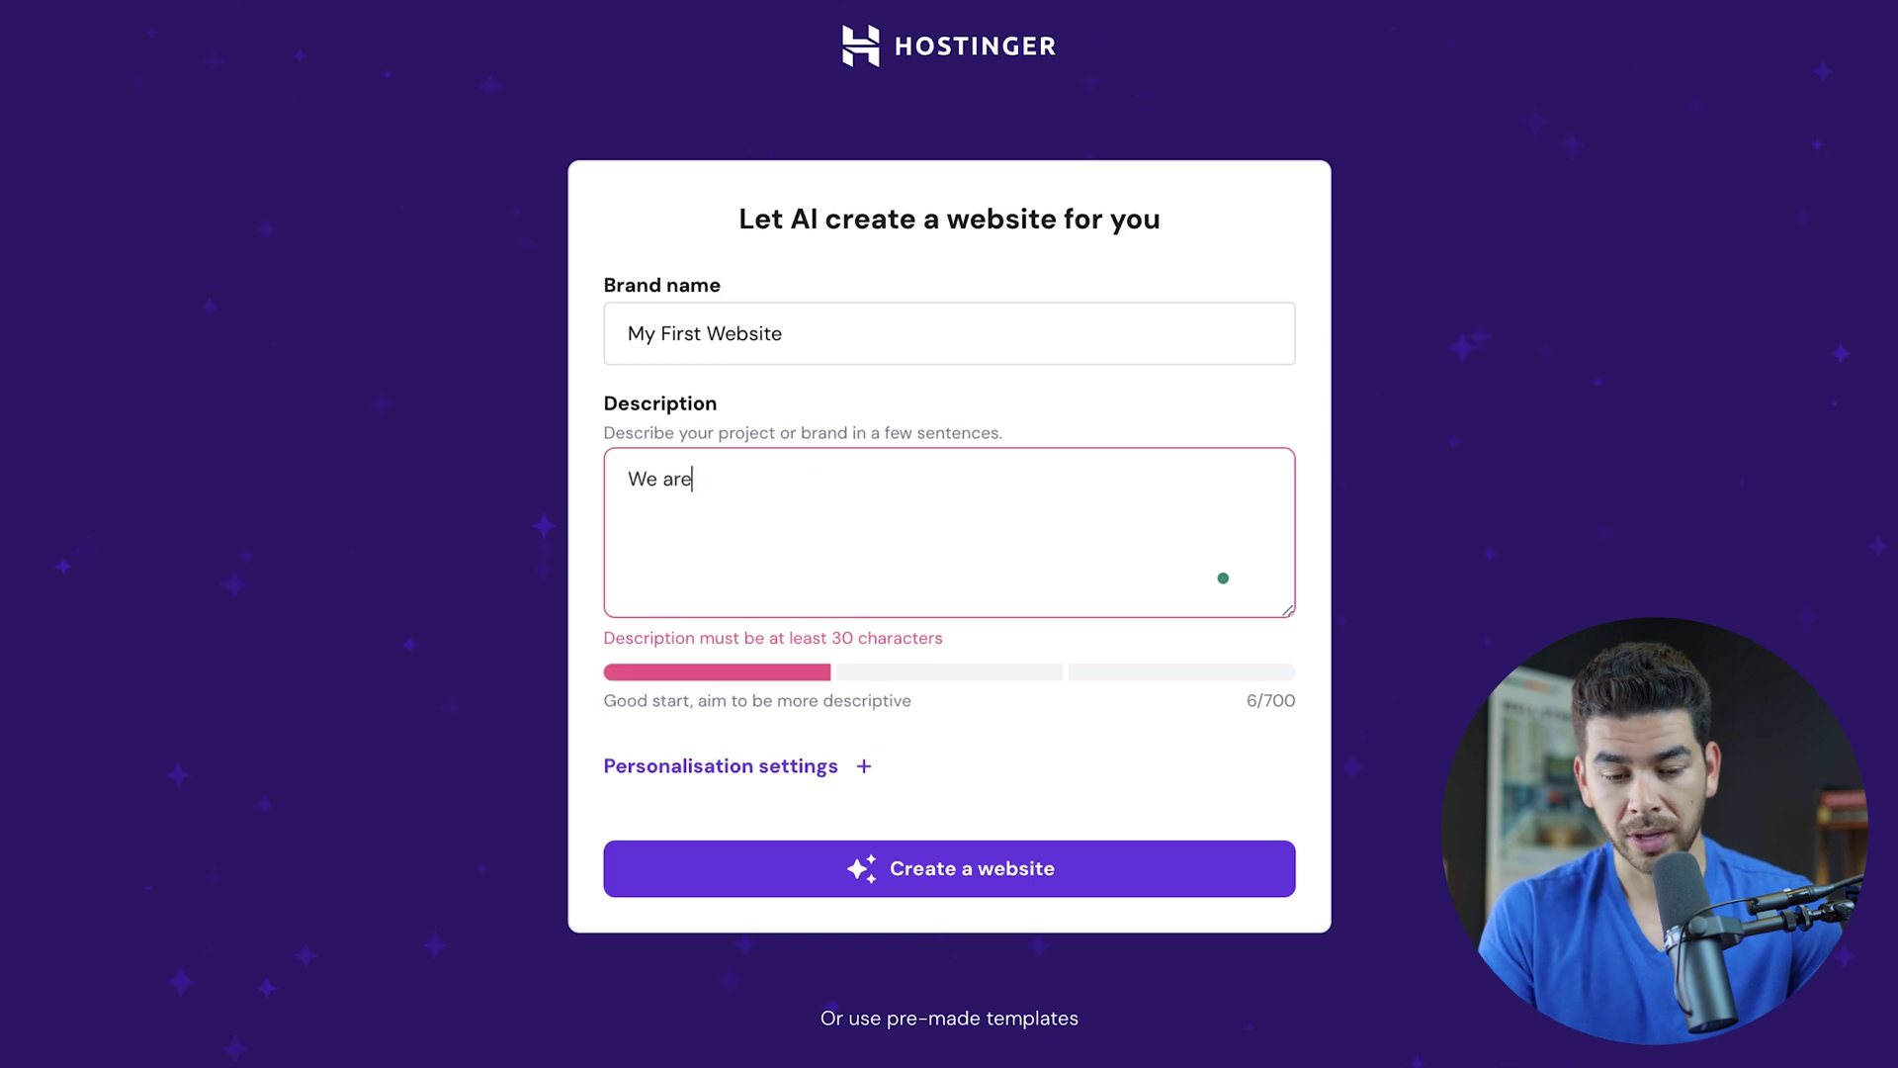
{"action": "type", "text": " an affiliate marketing website. We create blog articles, re"}
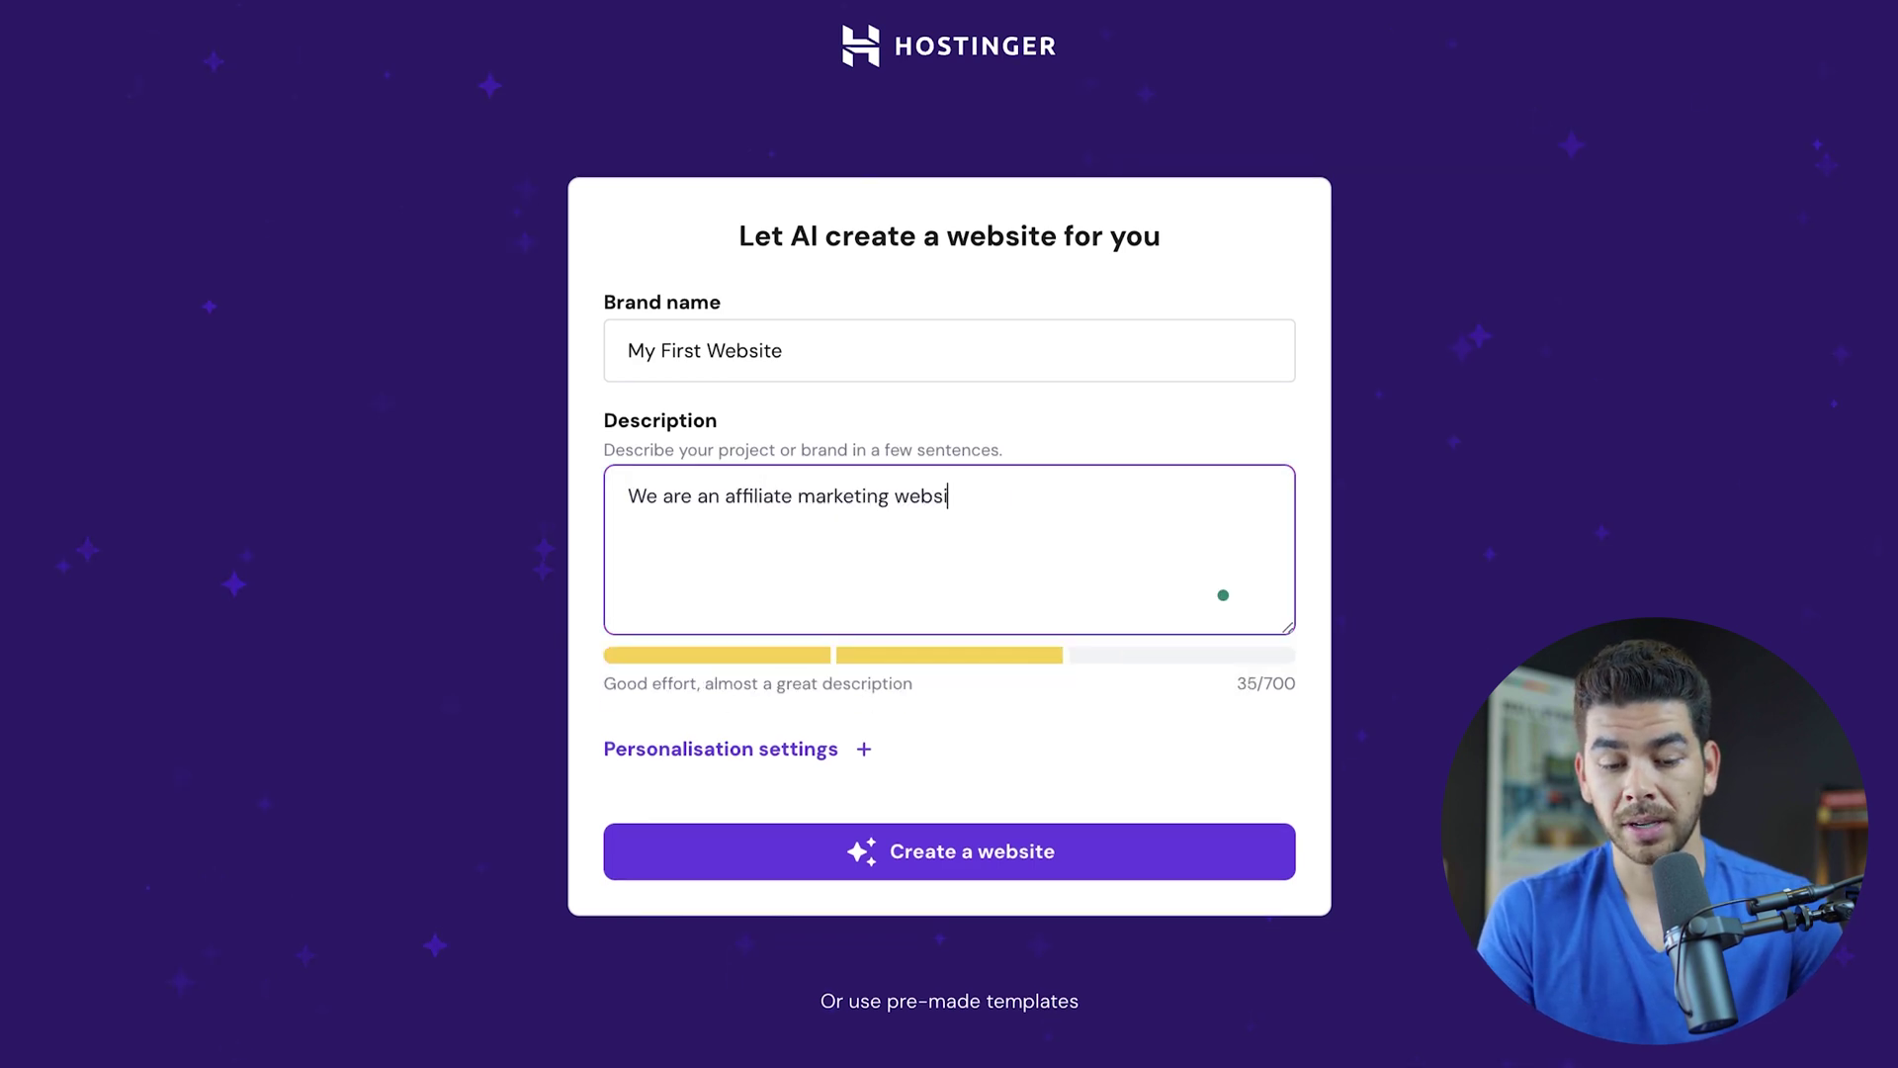
{"action": "type", "text": "view ar"}
{"action": "key", "text": "BackSpace"}
{"action": "key", "text": "BackSpace"}
{"action": "type", "text": "create blog articles, review art"}
{"action": "type", "text": "icles on specific tech, and other interes"}
{"action": "type", "text": "ting content to help you start your own websit"}
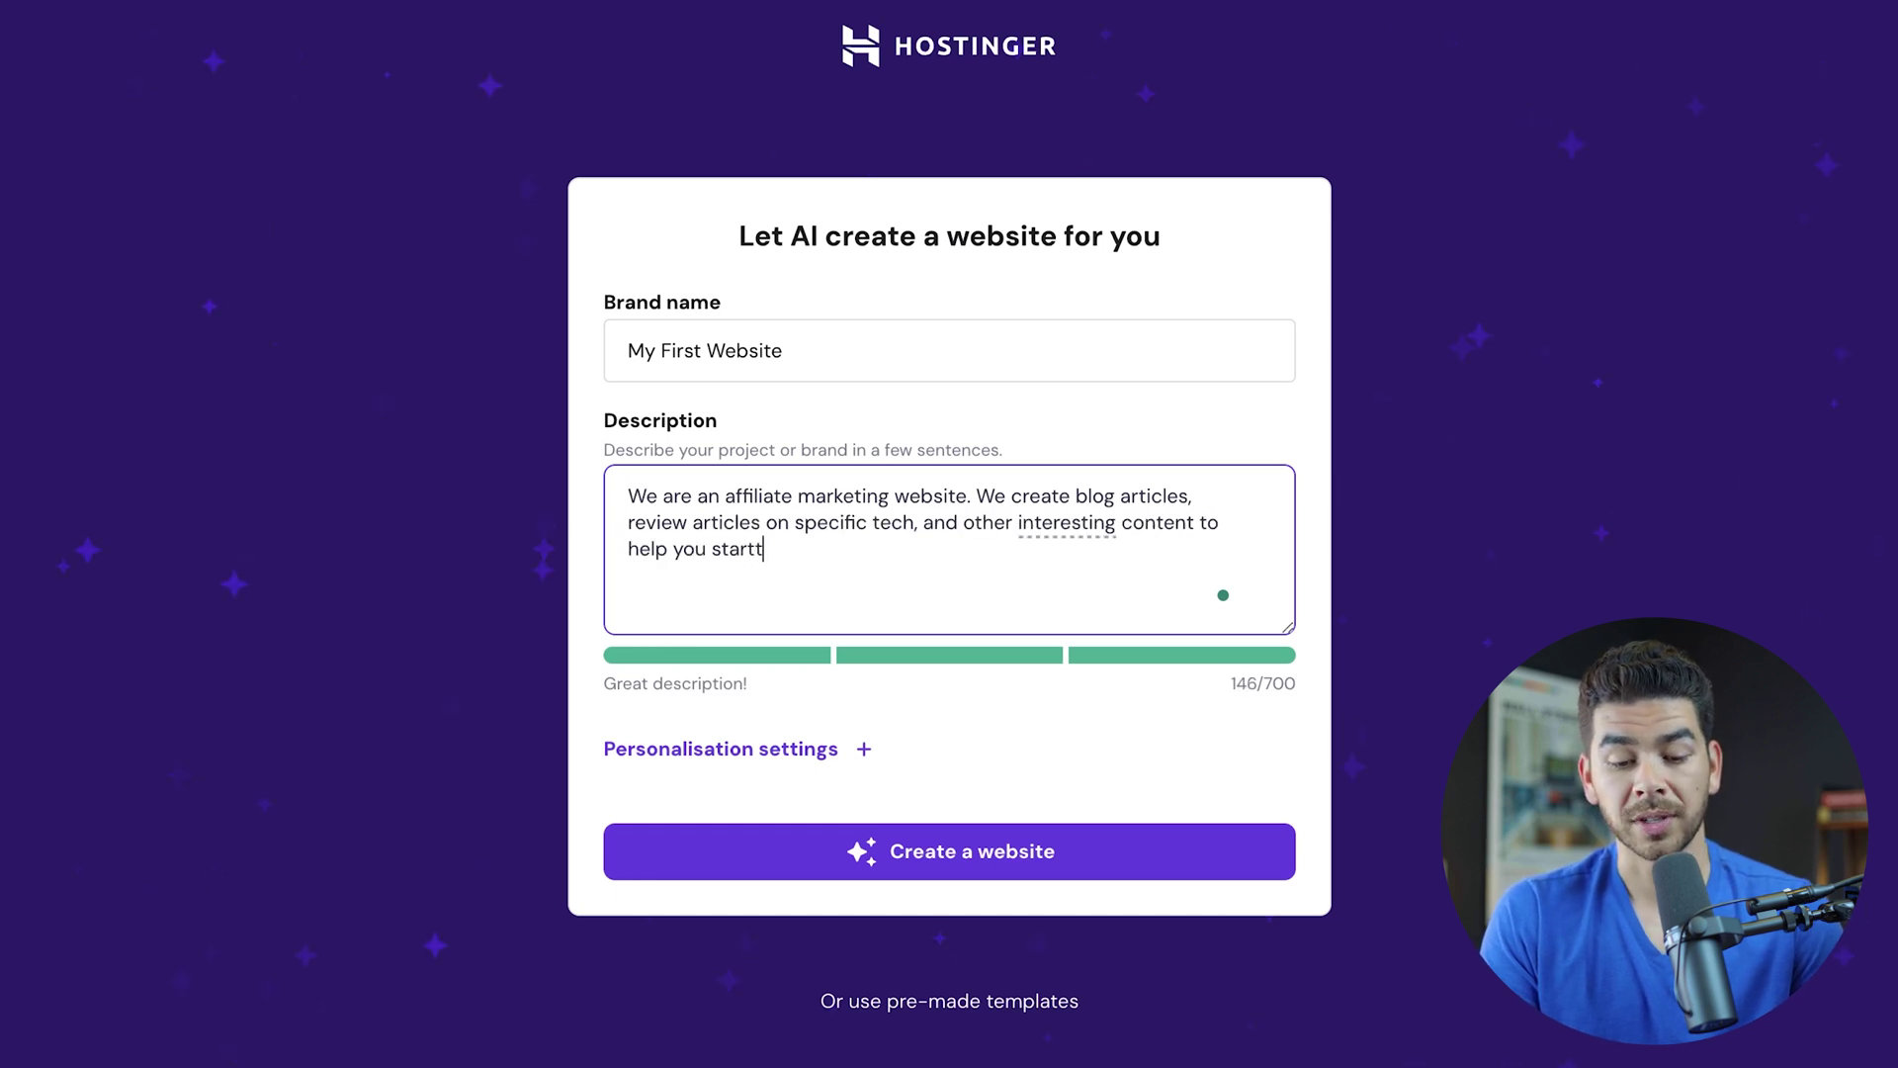
{"action": "key", "text": "BackSpace"}
- Continue the description with "your own website" and the wanted pages: home page, blog/articles page, product page/comparison page and resources page
{"action": "type", "text": "your own website. Some of the pages we want on our website are: a home page, a blog page, a review page,"}
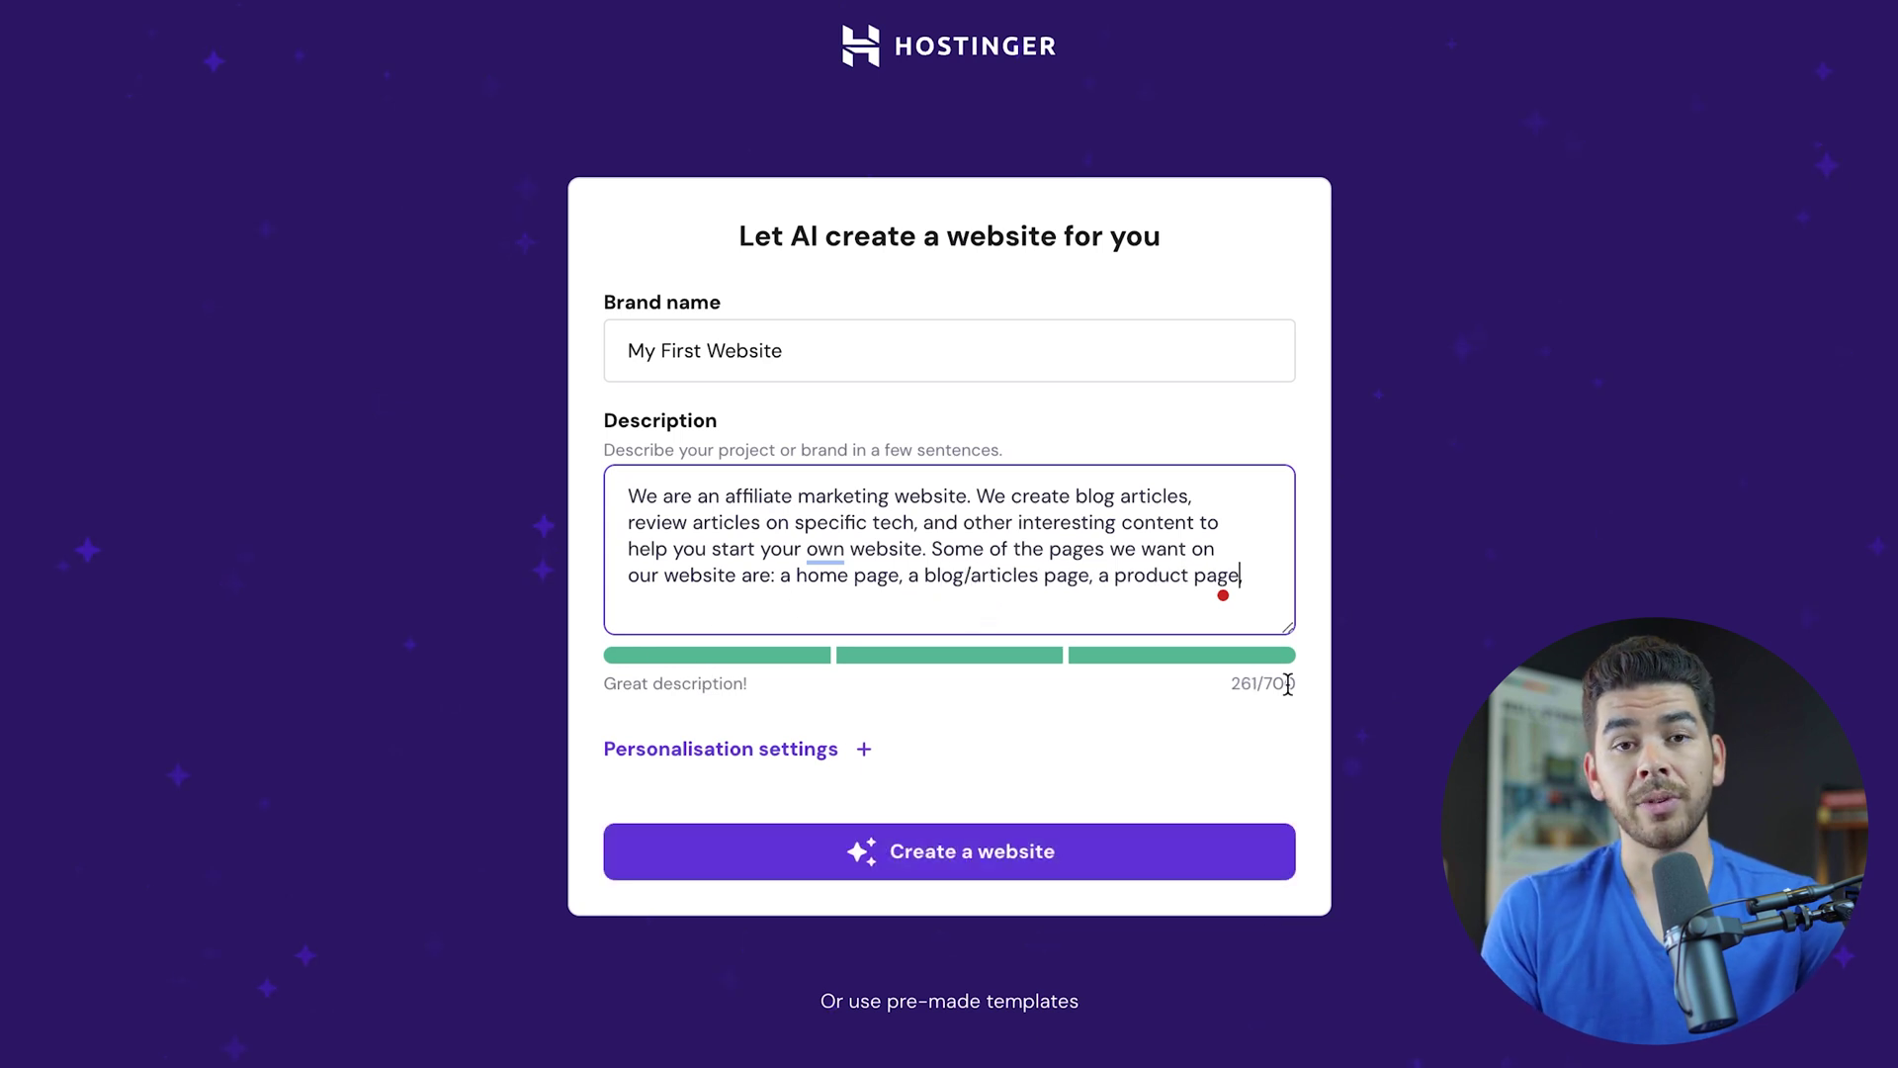
{"action": "type", "text": "/"}
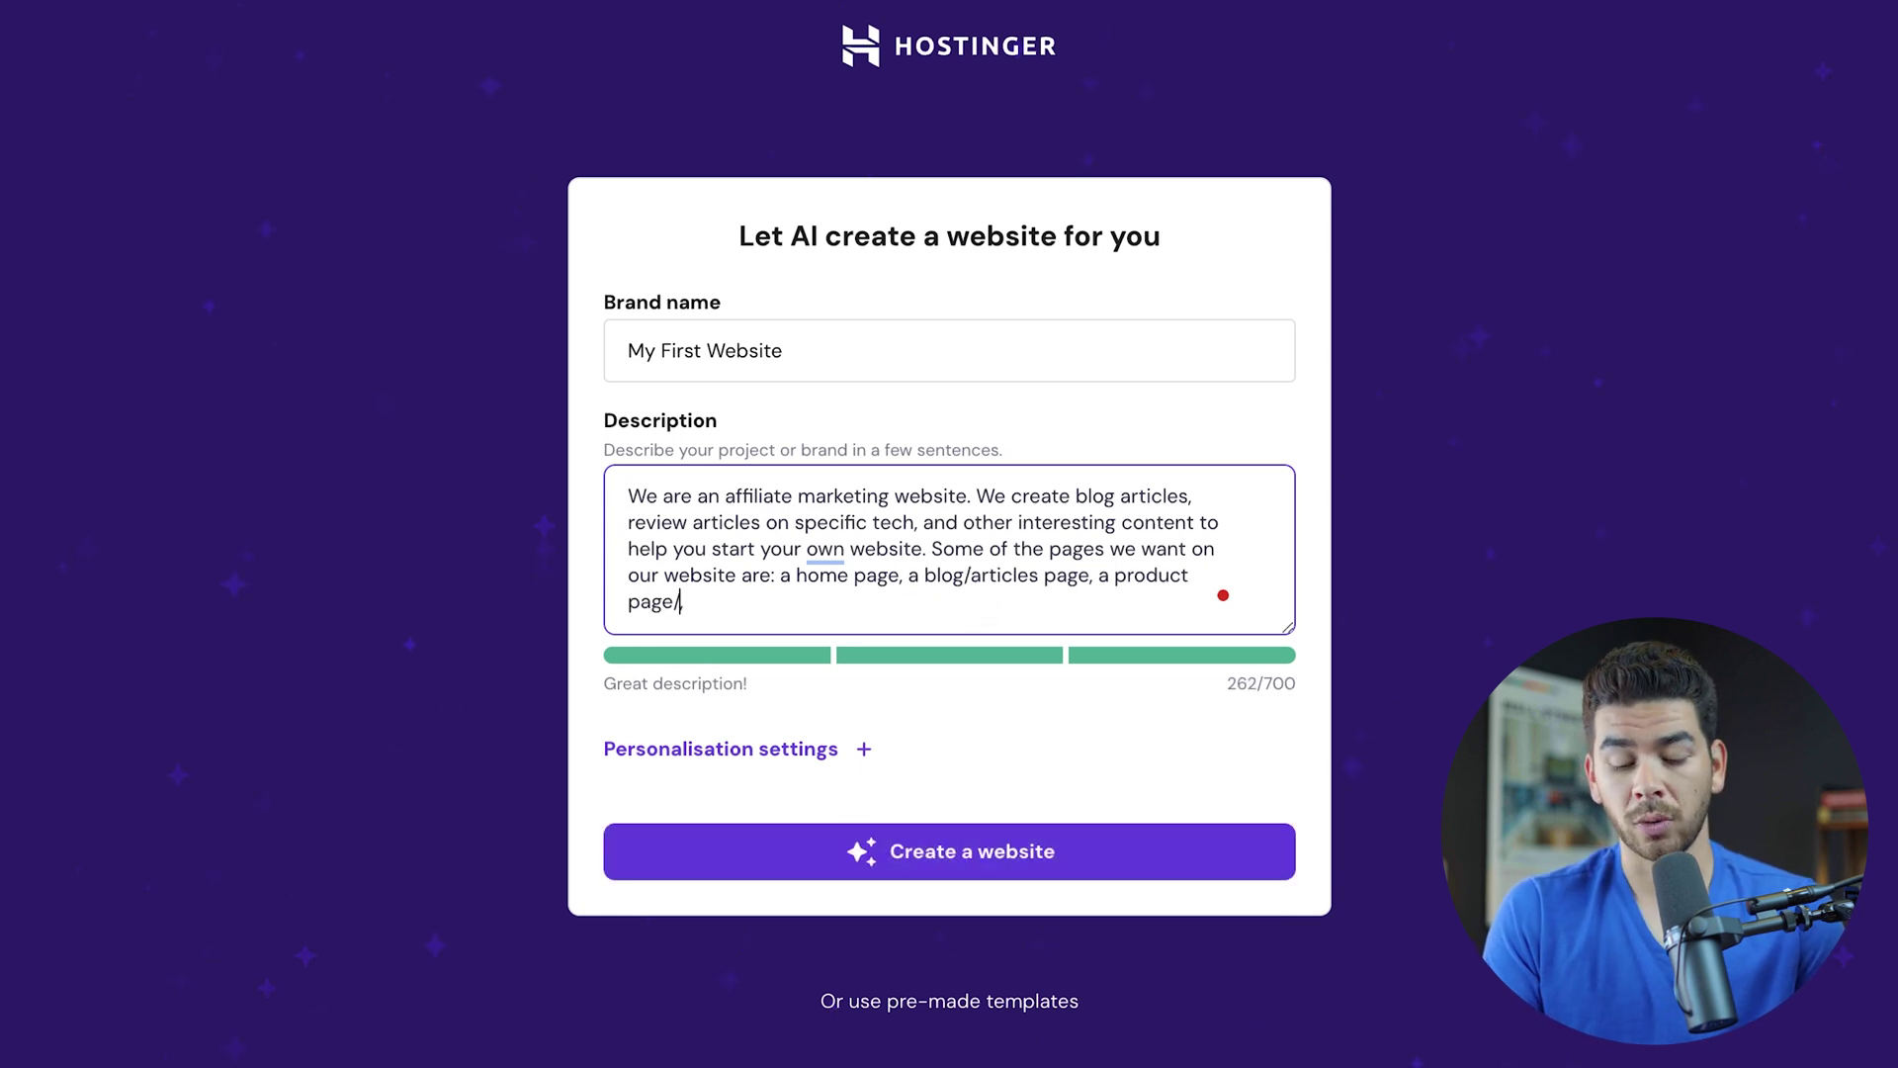
{"action": "type", "text": "comparison page, a resources page, and"}
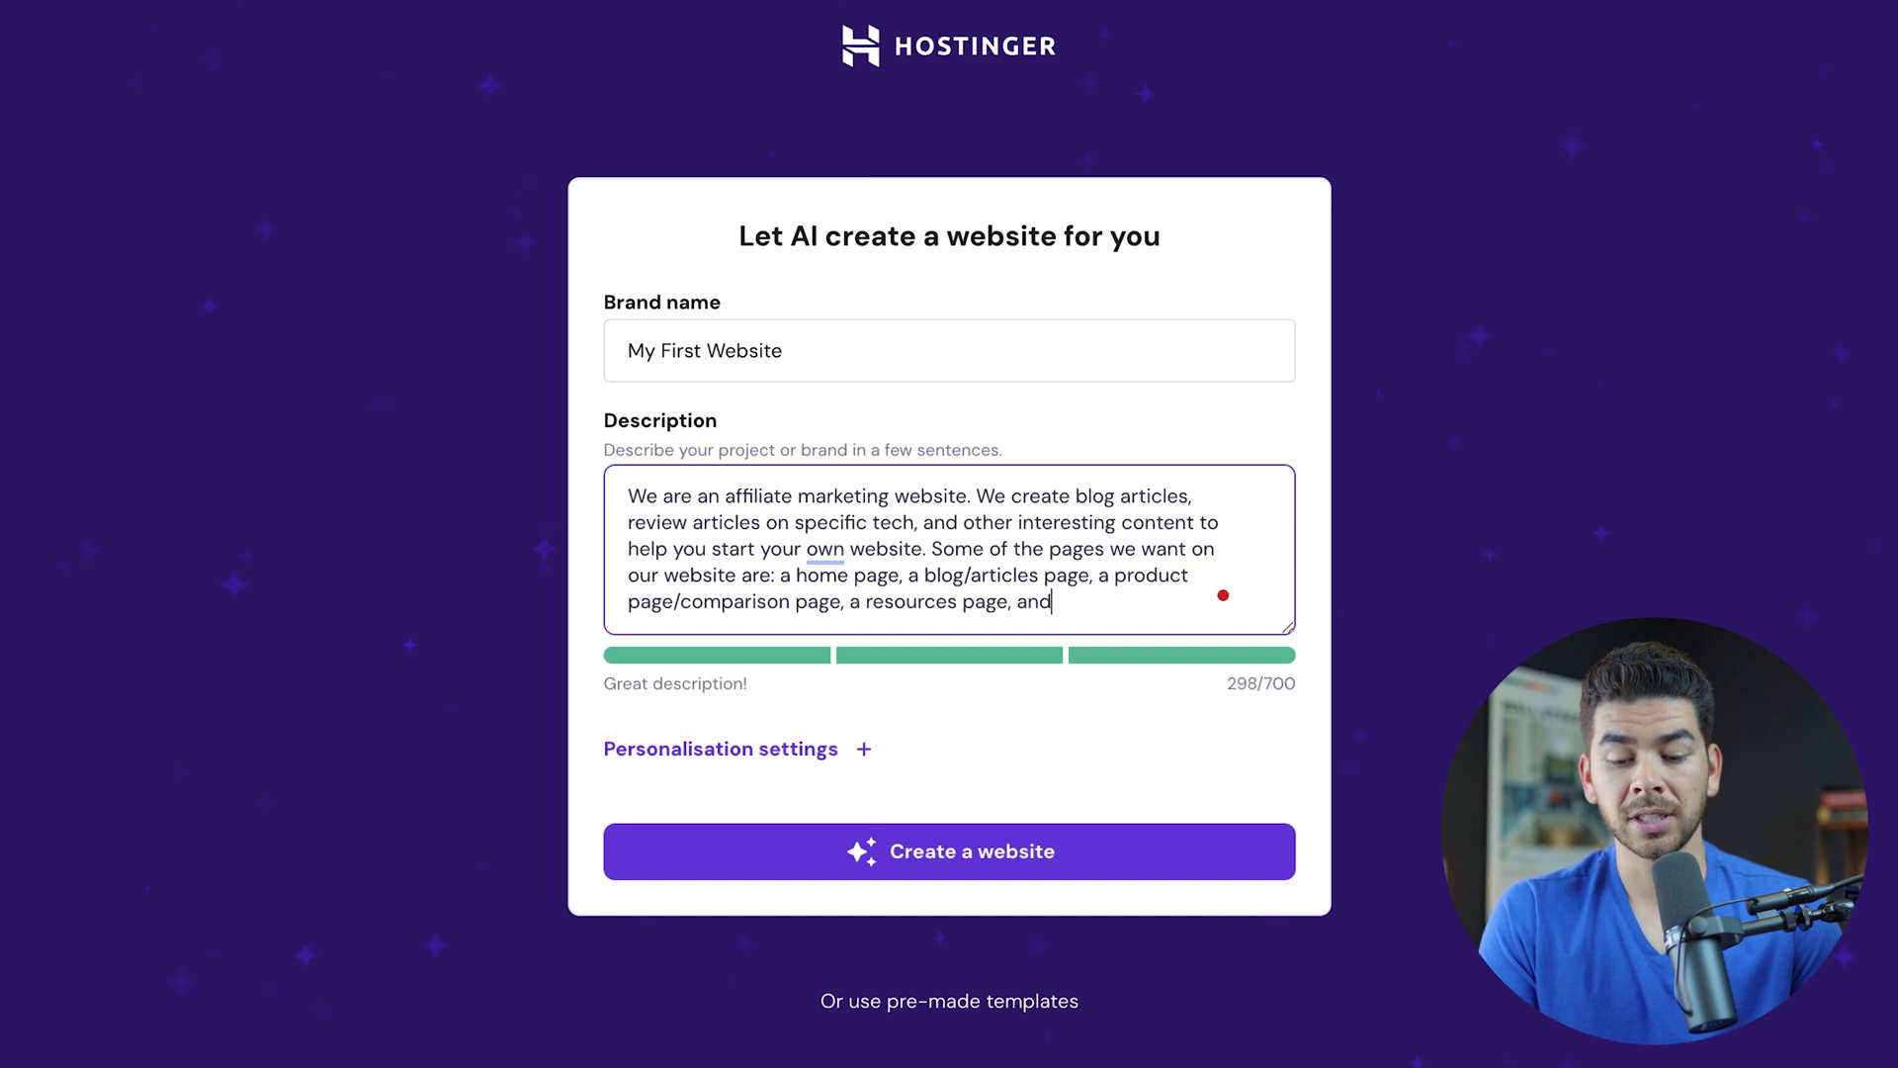
- Complete the page list in the description with an about us page, a contact page, an affiliate disclosure page, and a privacy policy/terms of conditions page
{"action": "key", "text": "BackSpace"}
{"action": "type", "text": "about us page, a conta"}
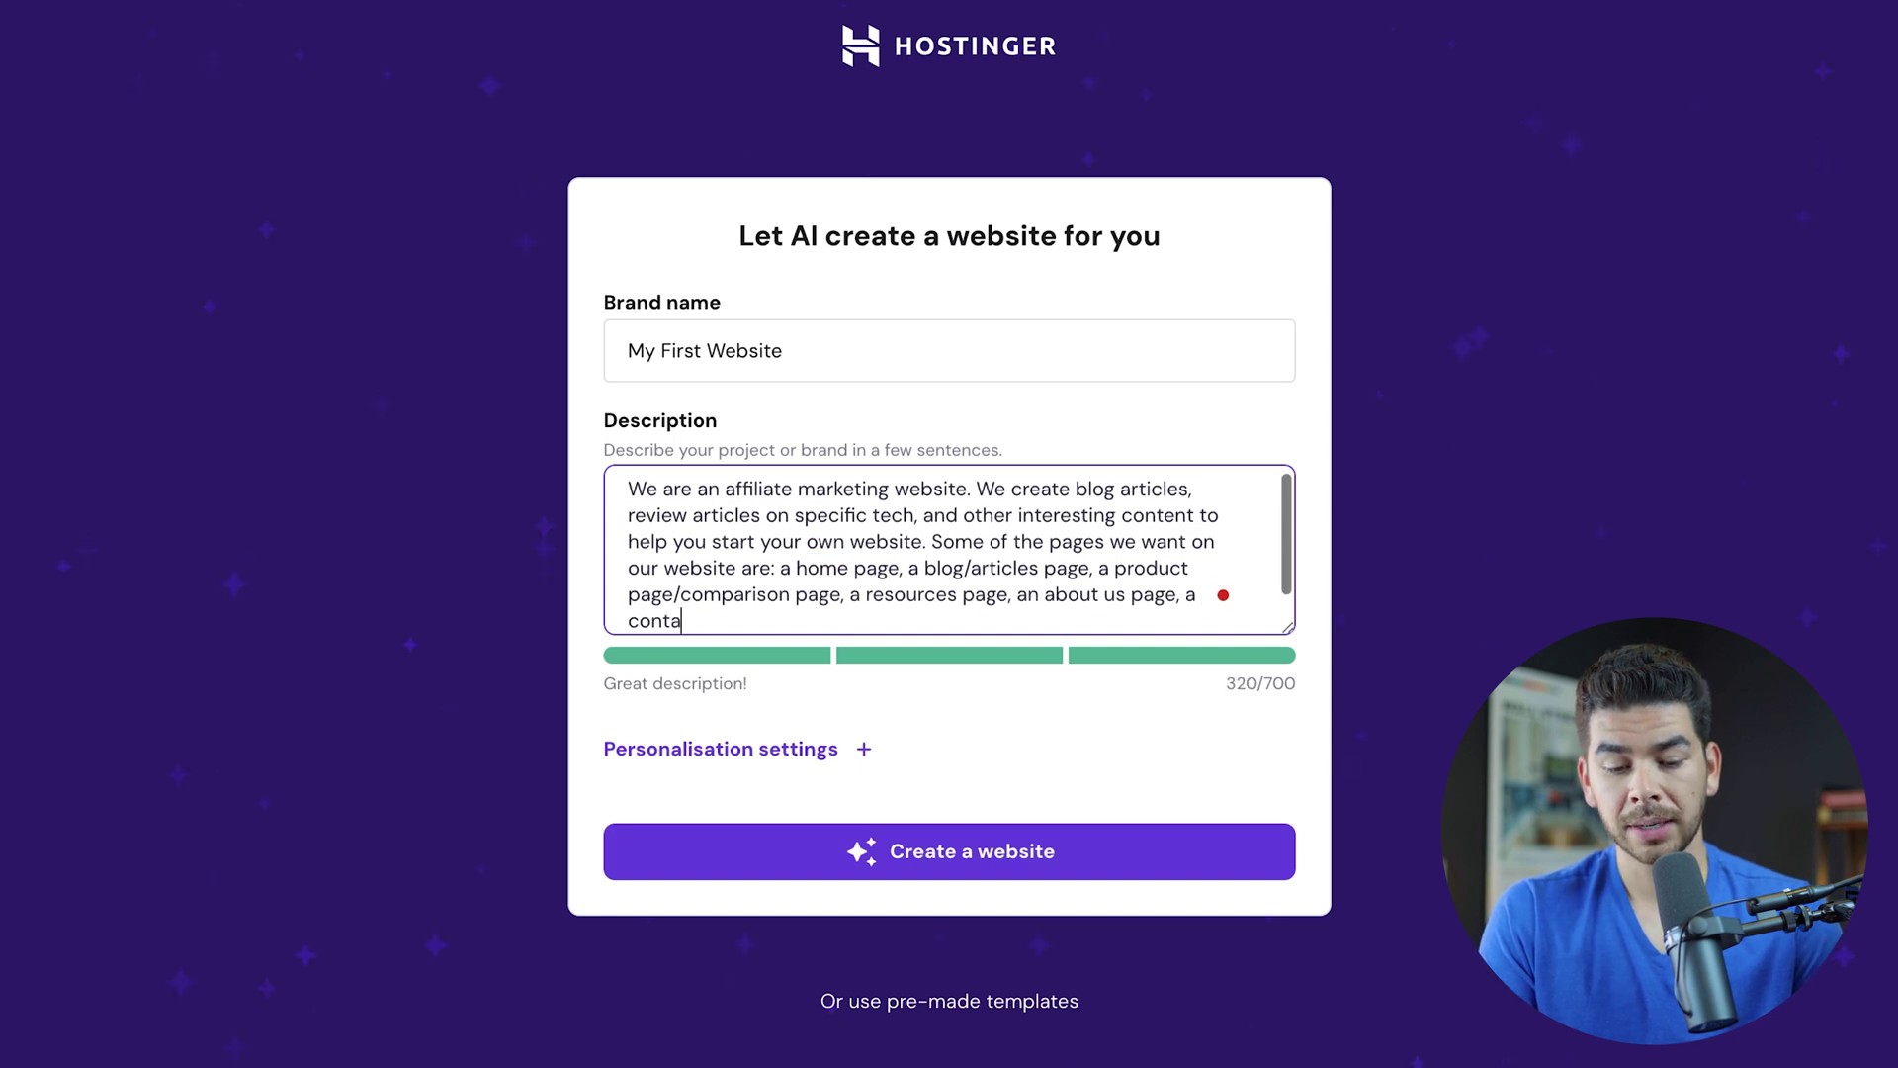
{"action": "type", "text": "ct page, an affiliate disclosure page, and "}
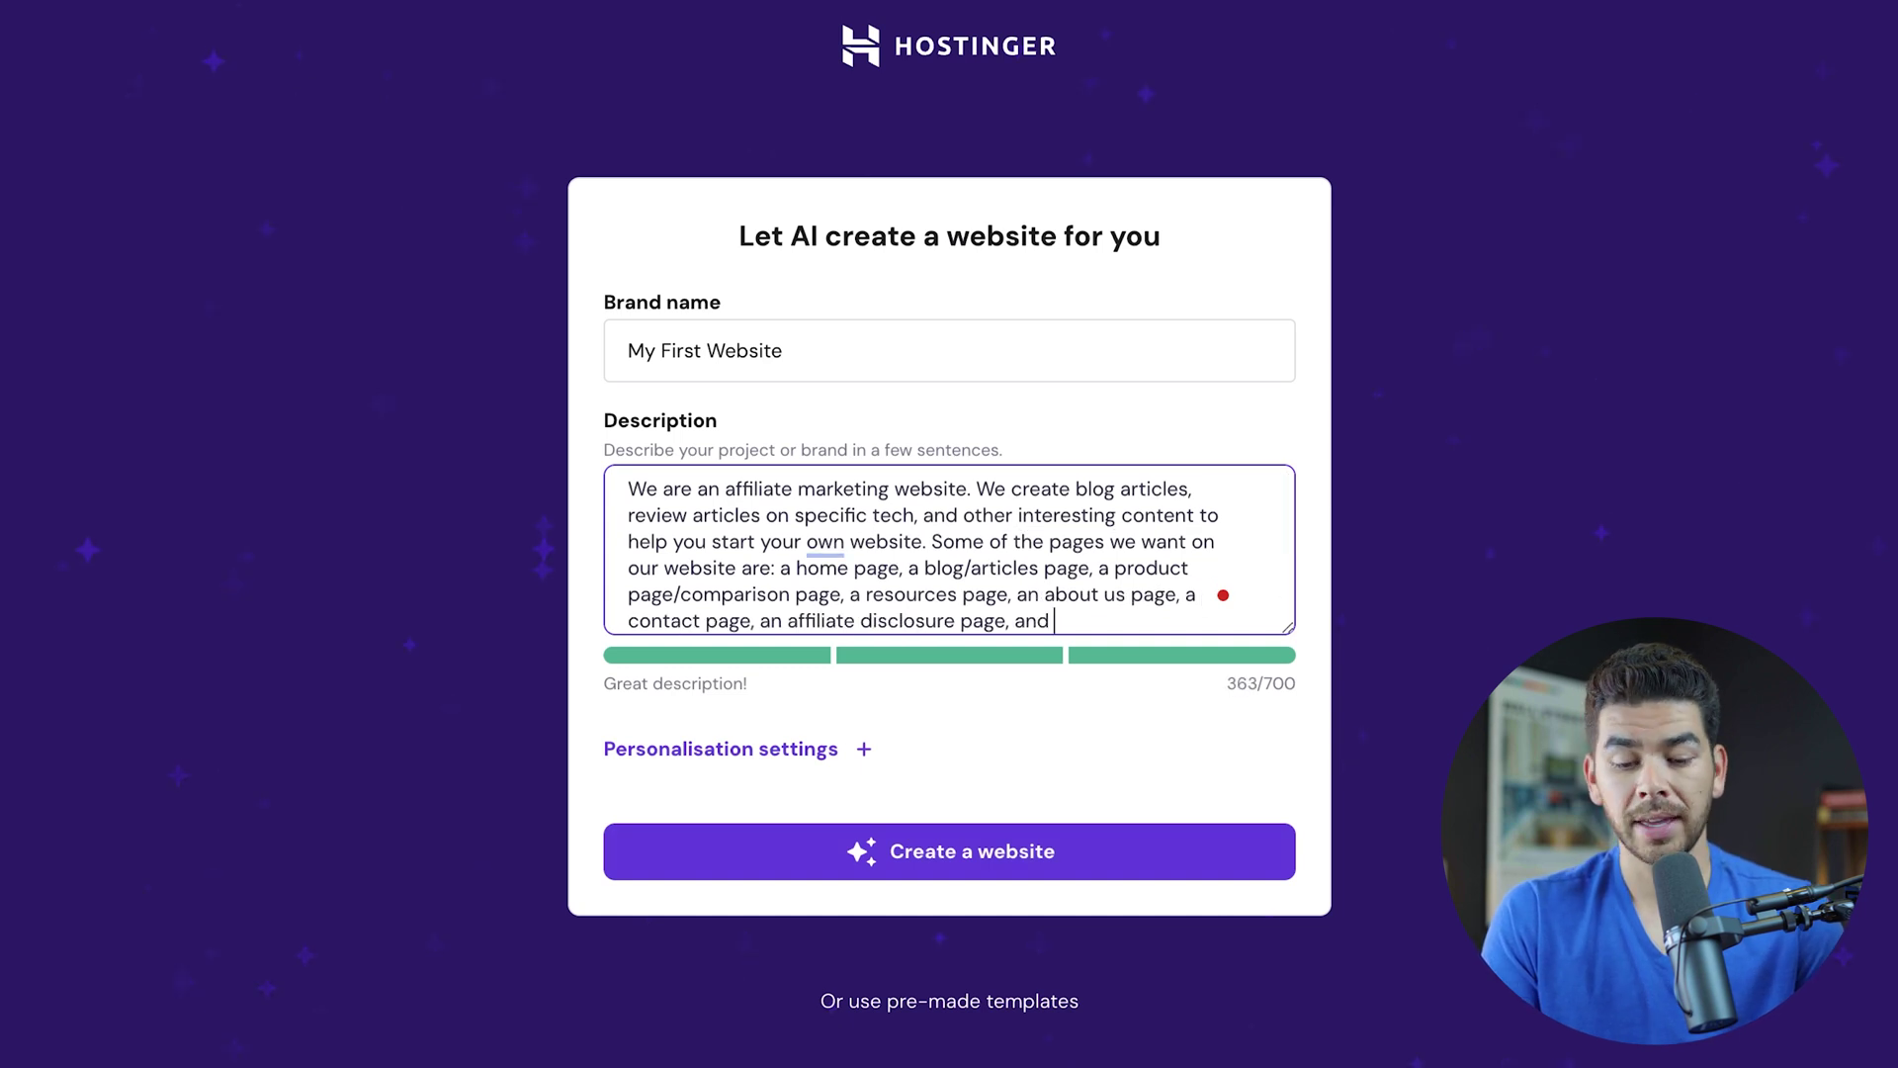
{"action": "type", "text": "priv"}
{"action": "key", "text": "BackSpace"}
{"action": "type", "text": "ivacy policy/t"}
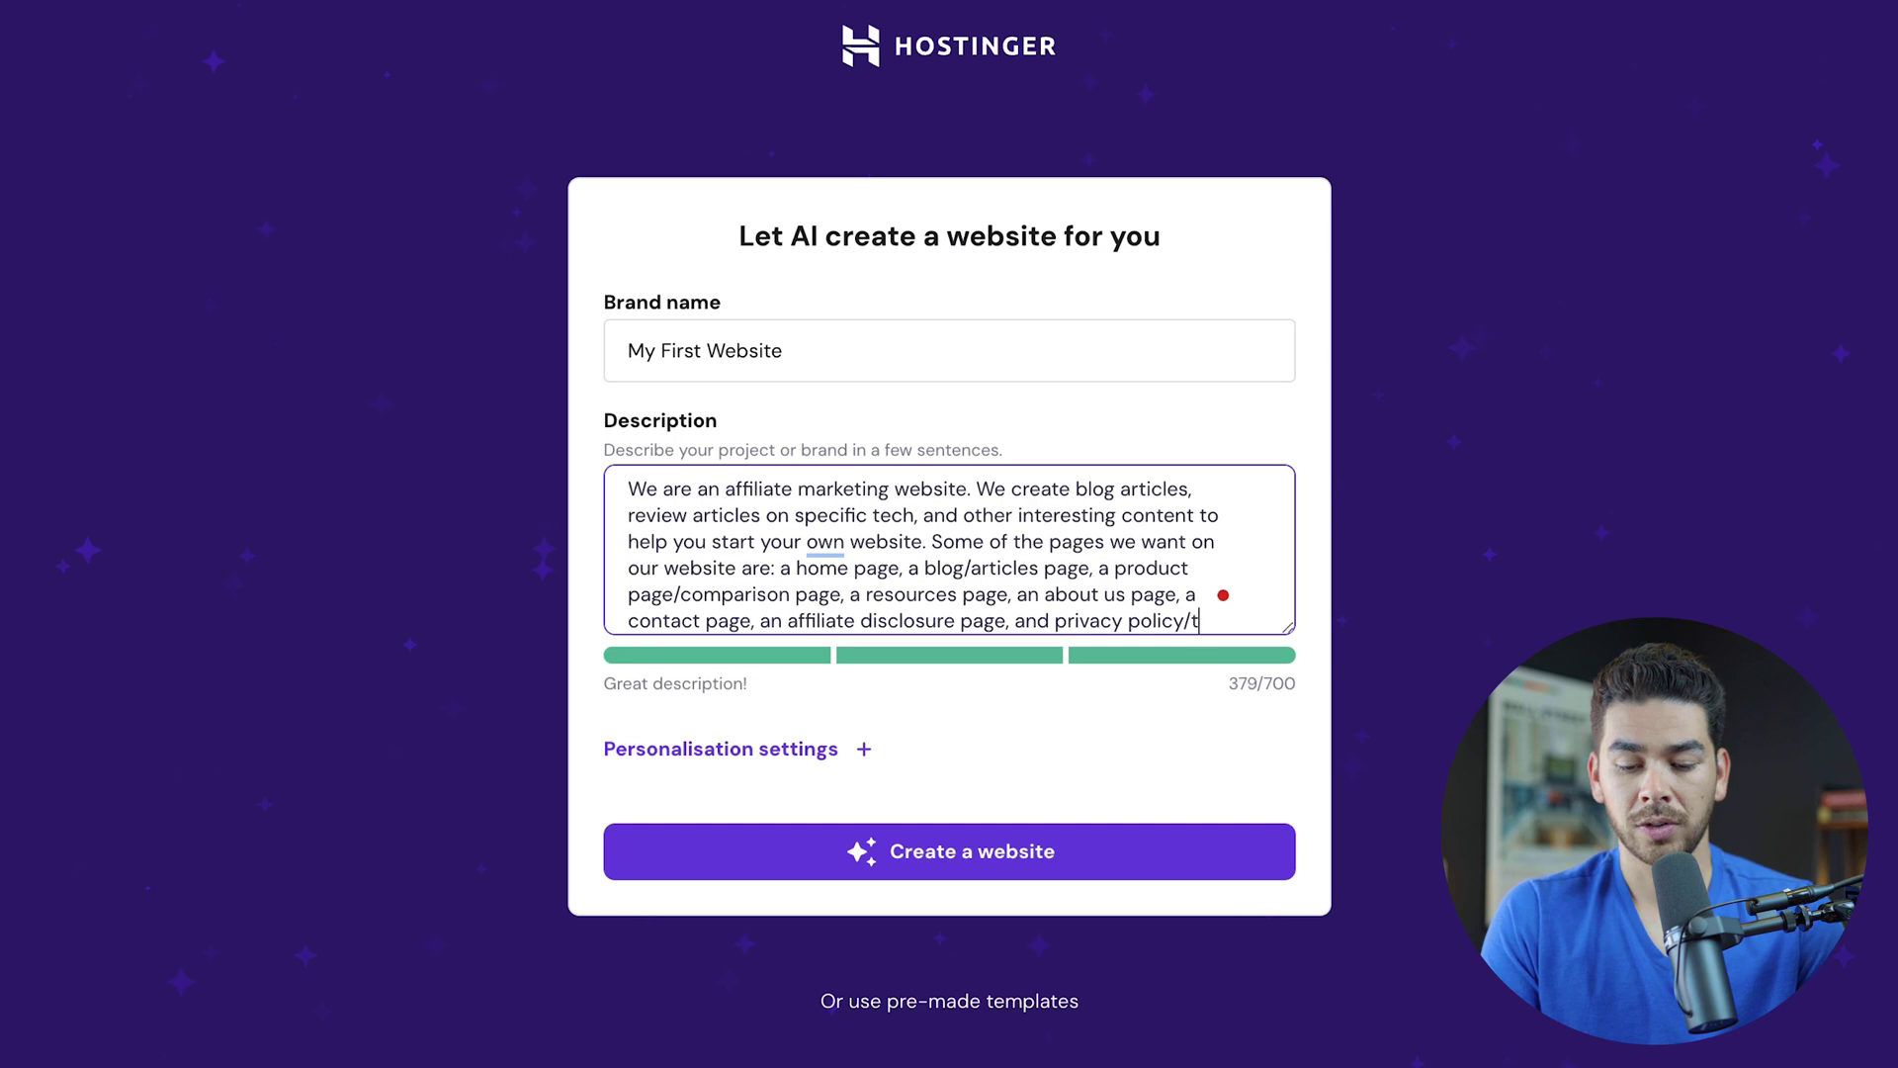
{"action": "type", "text": "erms of conditions page."}
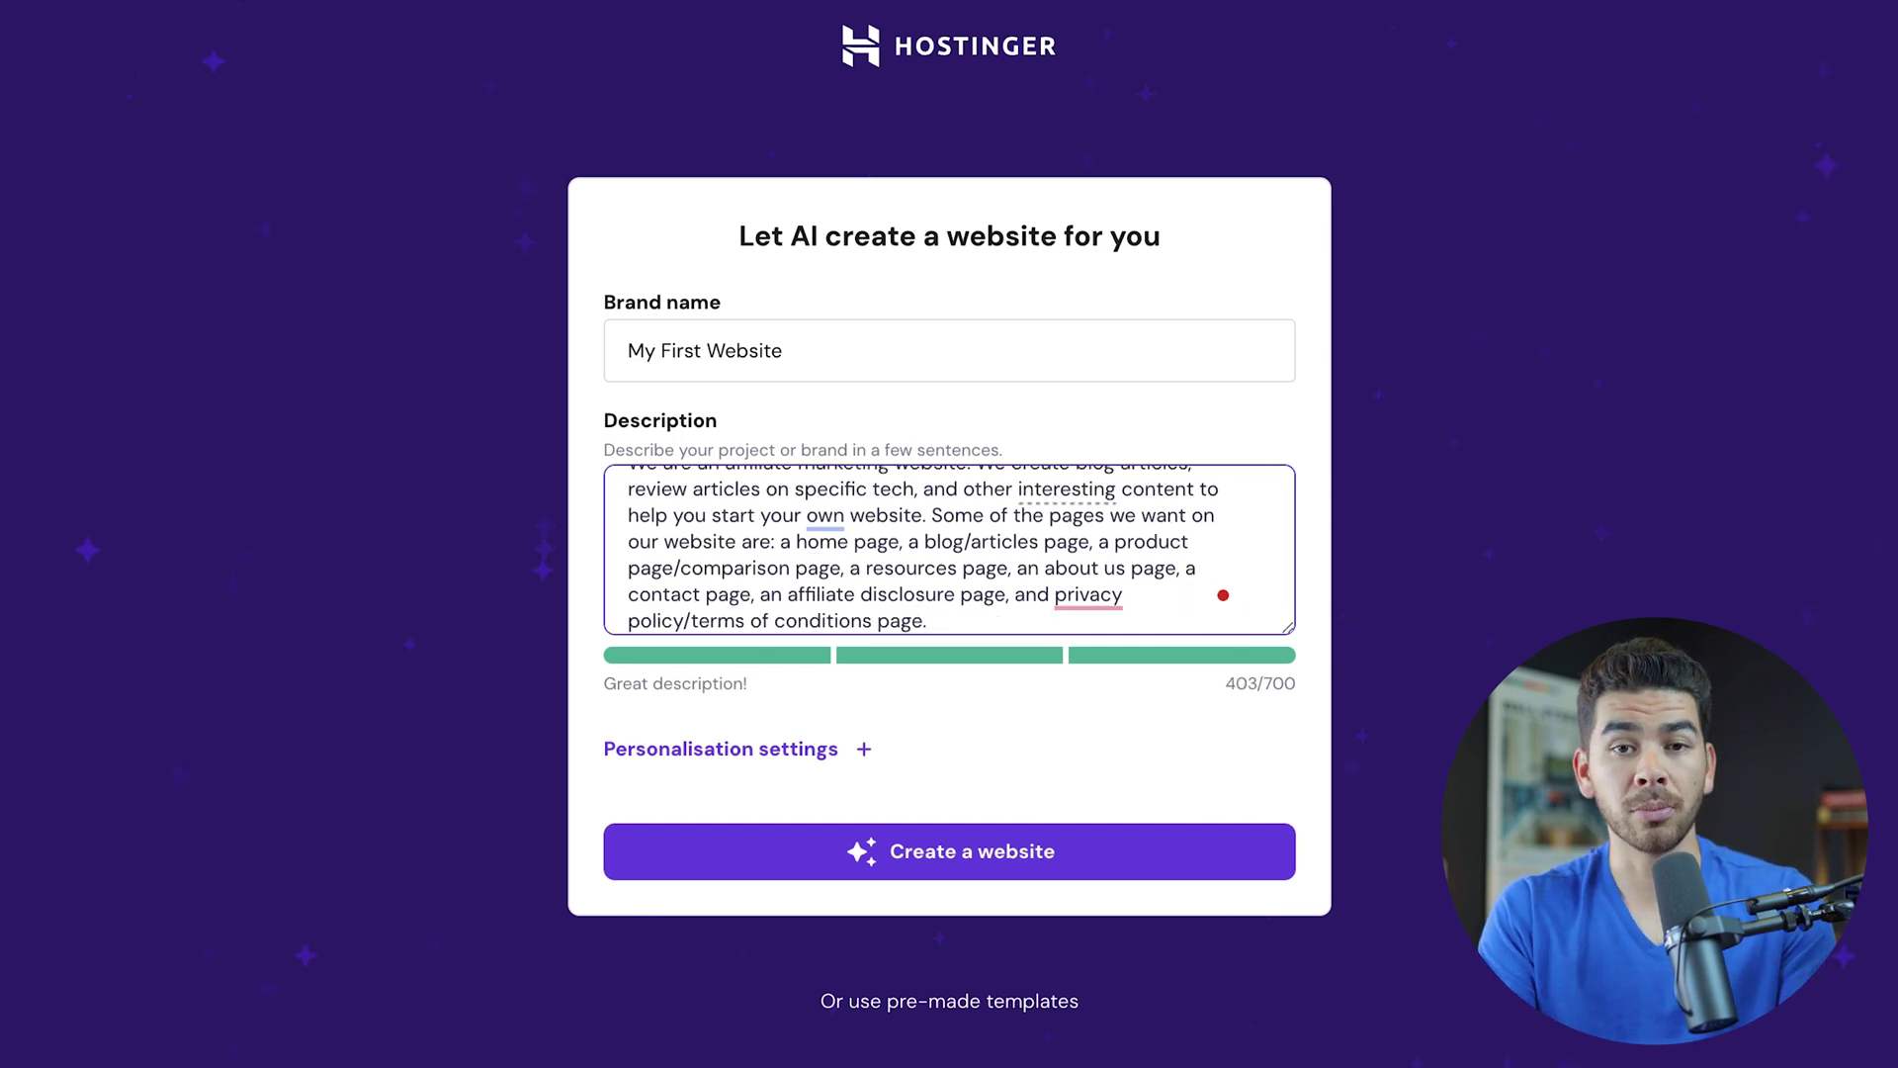
{"action": "left_click", "coordinate": [1054, 594]}
{"action": "type", "text": "a"}
- Expand the personalisation settings and switch the website colors from a surprise choice to a custom color palette
{"action": "left_click", "coordinate": [788, 748]}
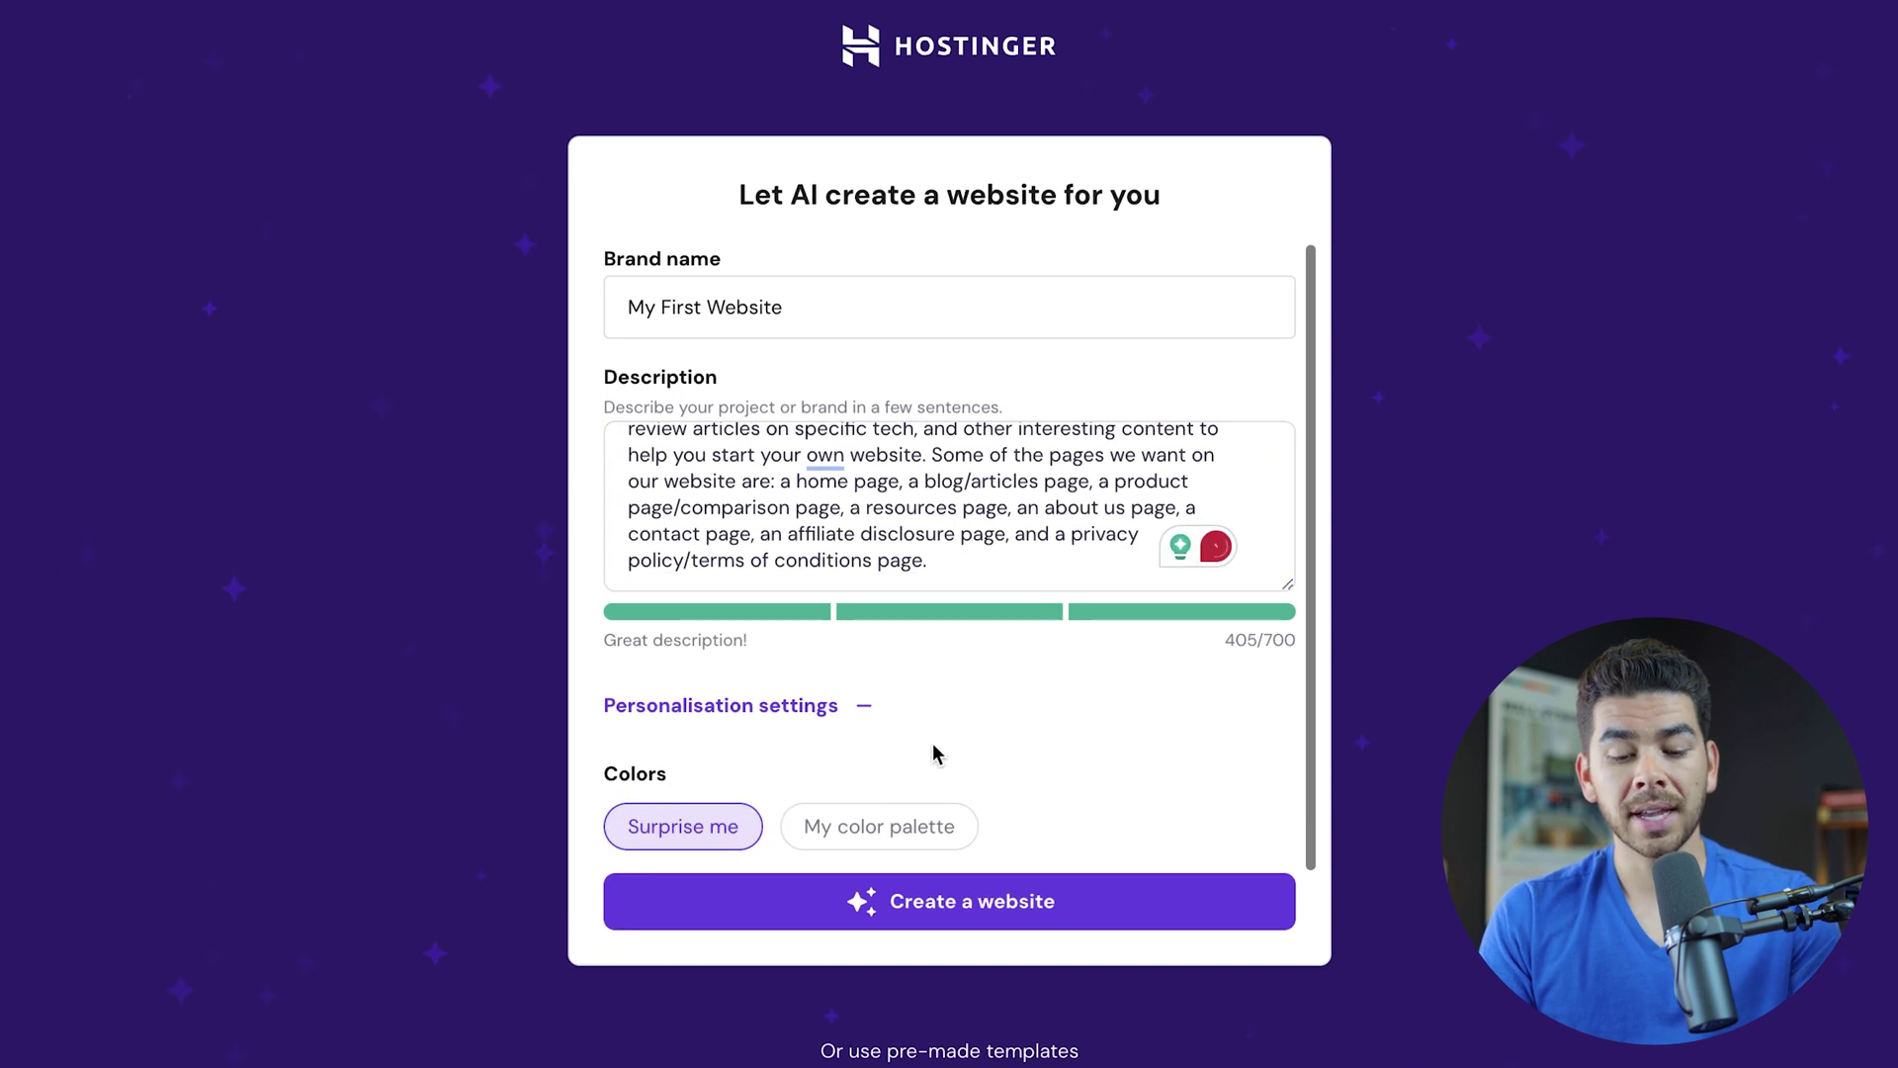
{"action": "left_click", "coordinate": [805, 823]}
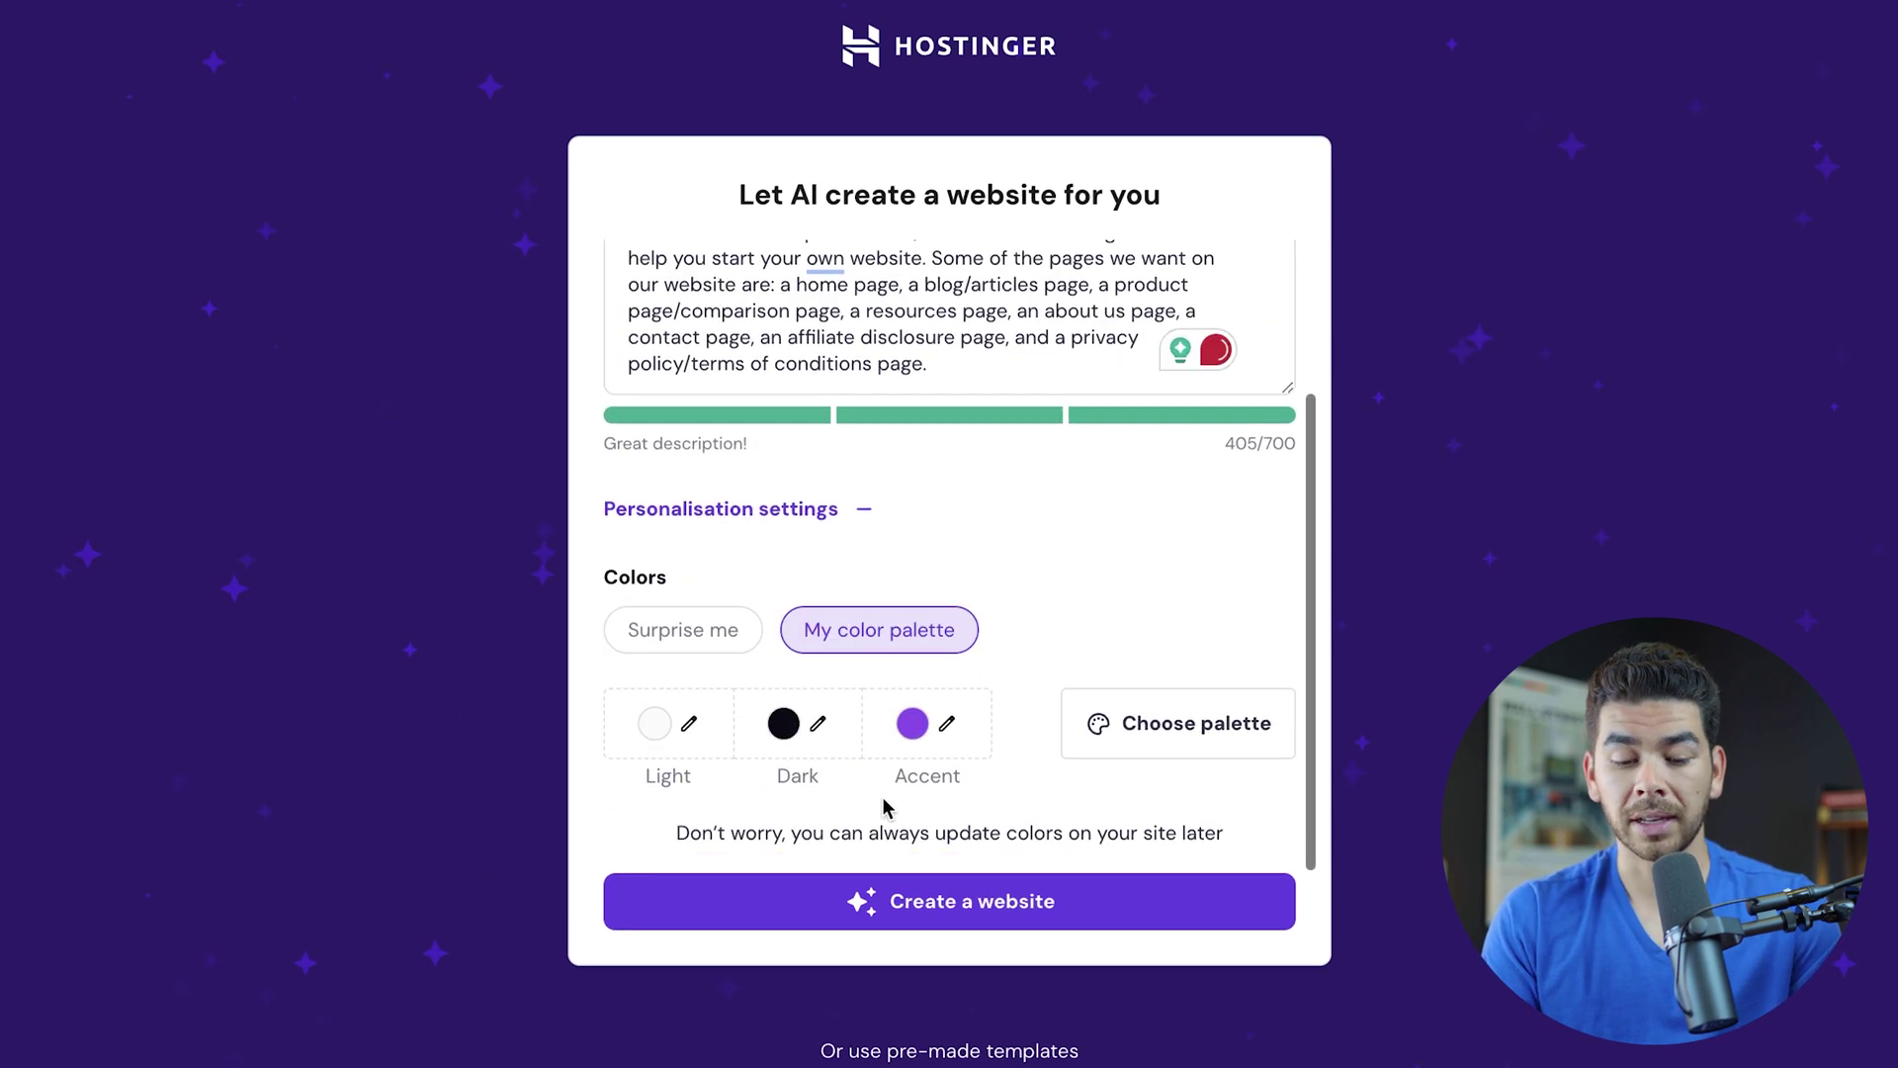
- Return the website colors to the surprise choice and create the website from the entered brand name and description
{"action": "left_click", "coordinate": [1146, 737]}
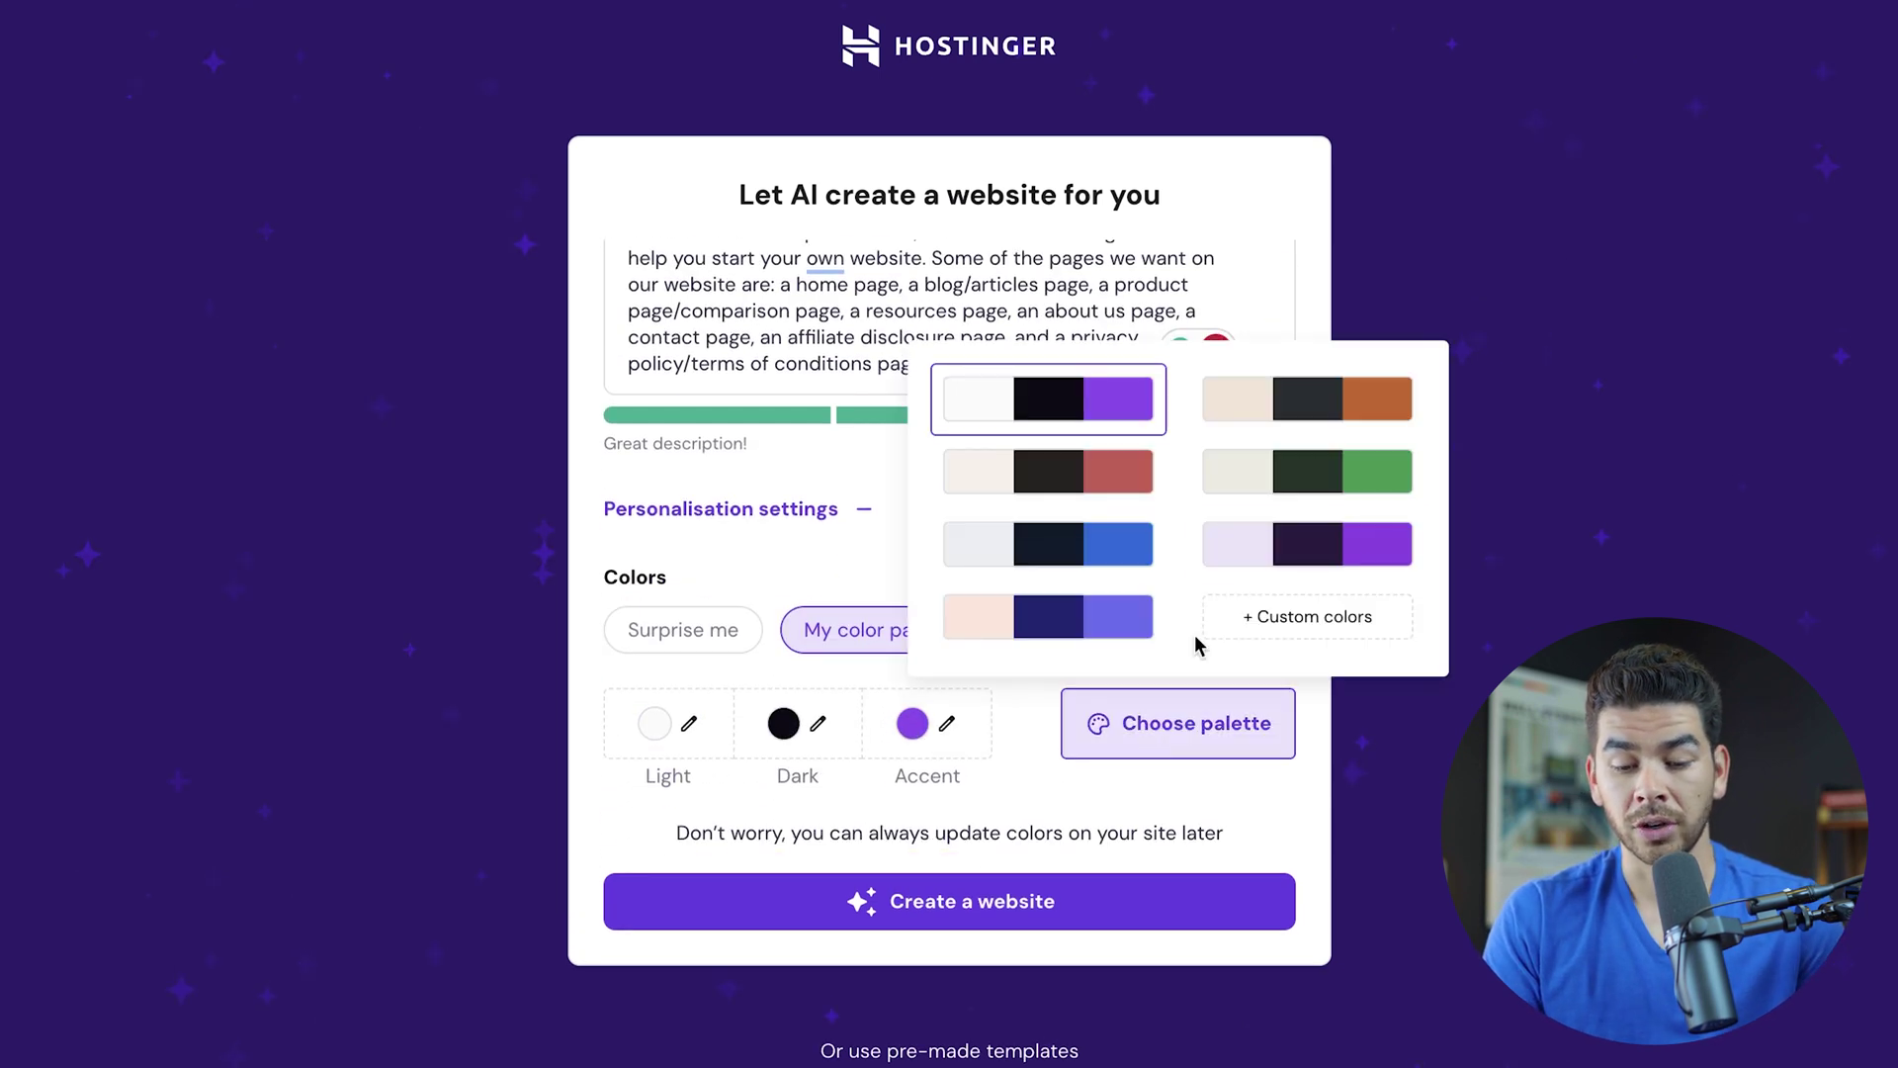
{"action": "left_click", "coordinate": [734, 634]}
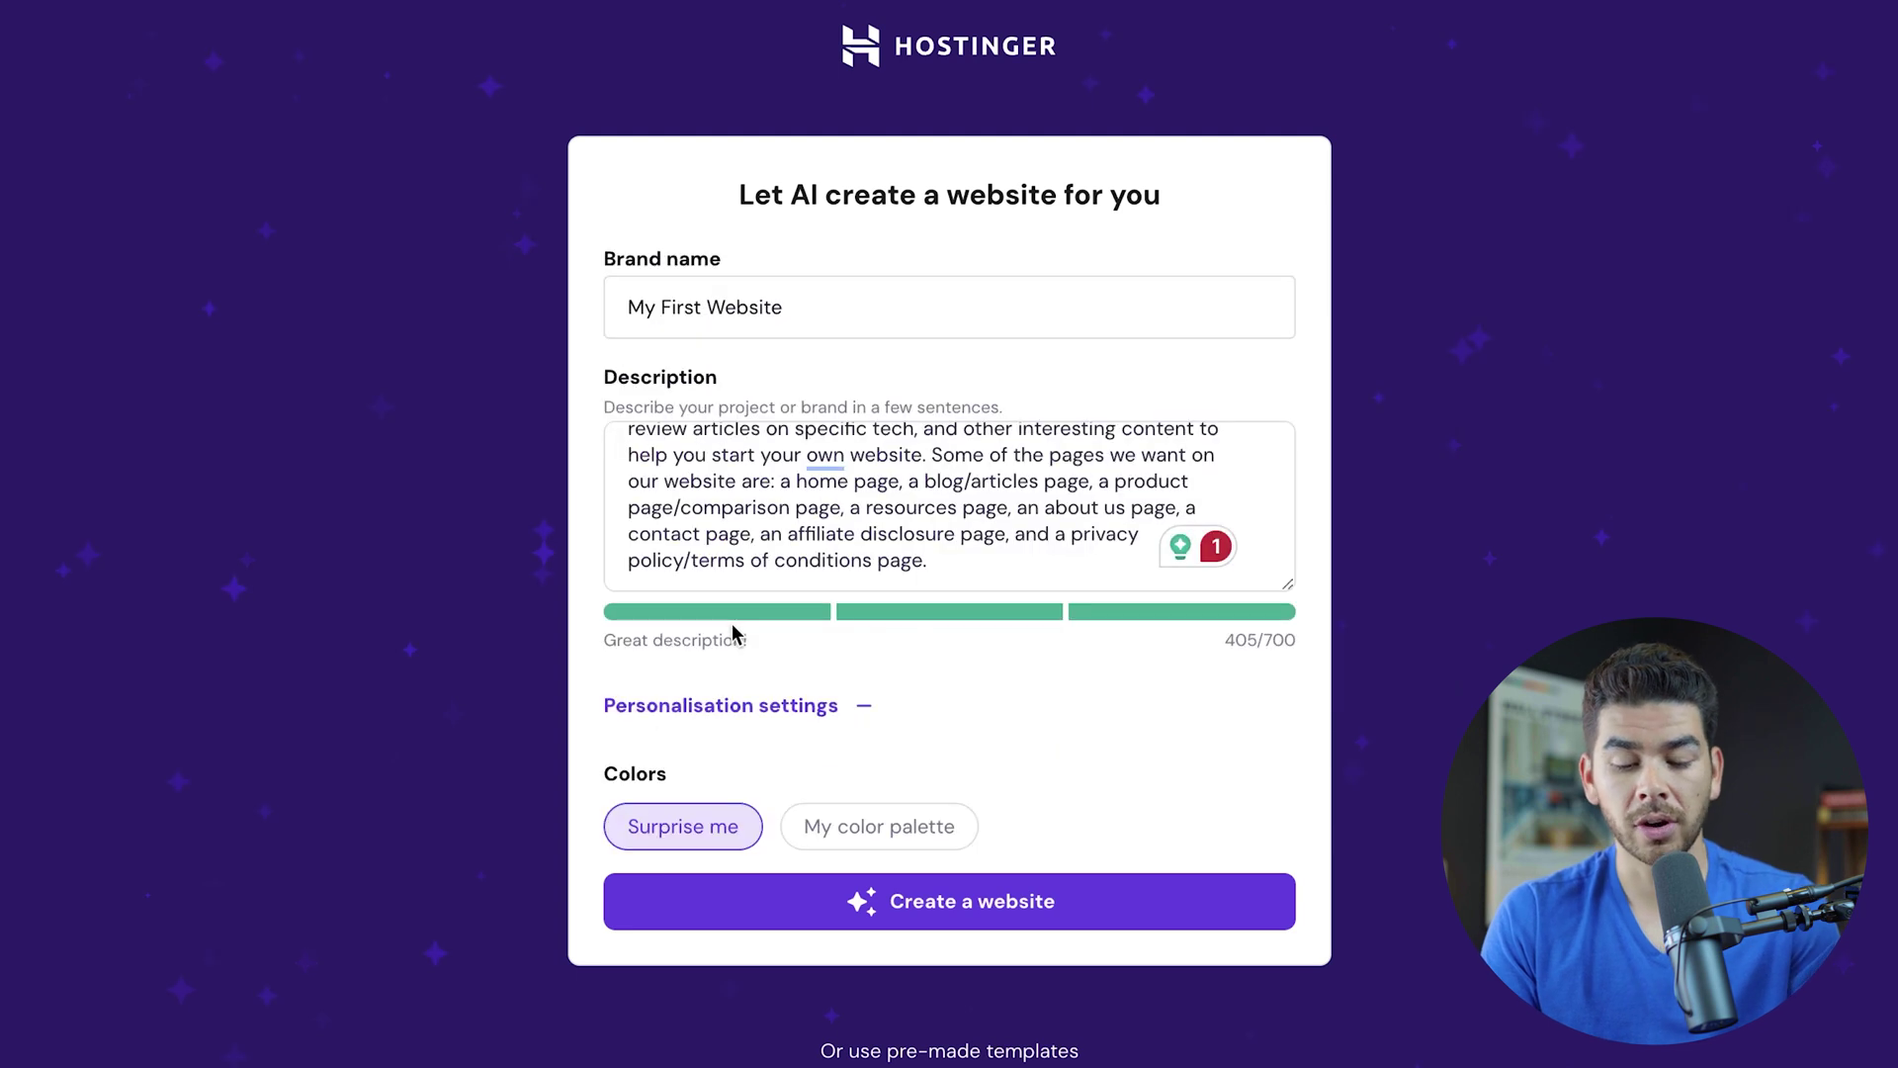
{"action": "left_click", "coordinate": [868, 921]}
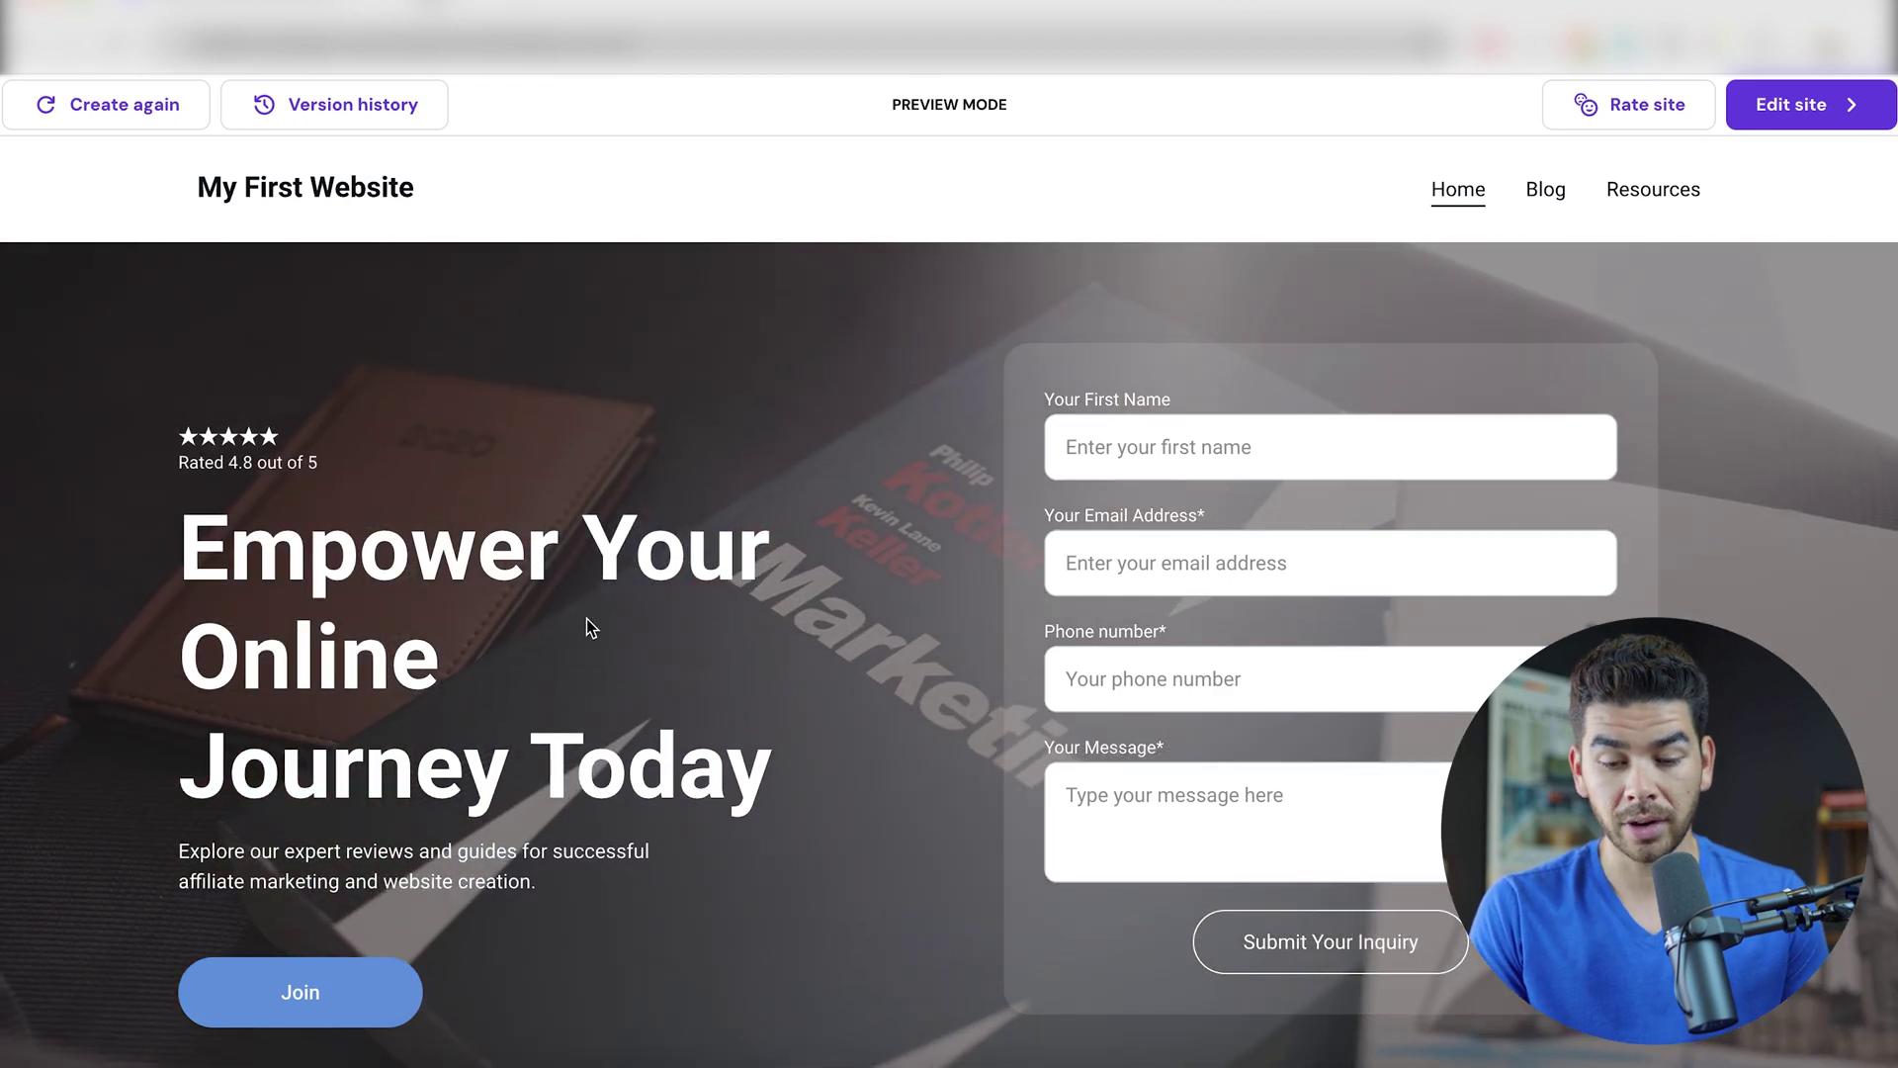
- Review the generated site's Home, Blog and Resources pages in preview mode and return to the home page
{"action": "scroll", "coordinate": [586, 619], "scroll_direction": "down", "scroll_amount": 5}
{"action": "scroll", "coordinate": [585, 619], "scroll_direction": "up", "scroll_amount": 5}
{"action": "left_click", "coordinate": [1549, 201]}
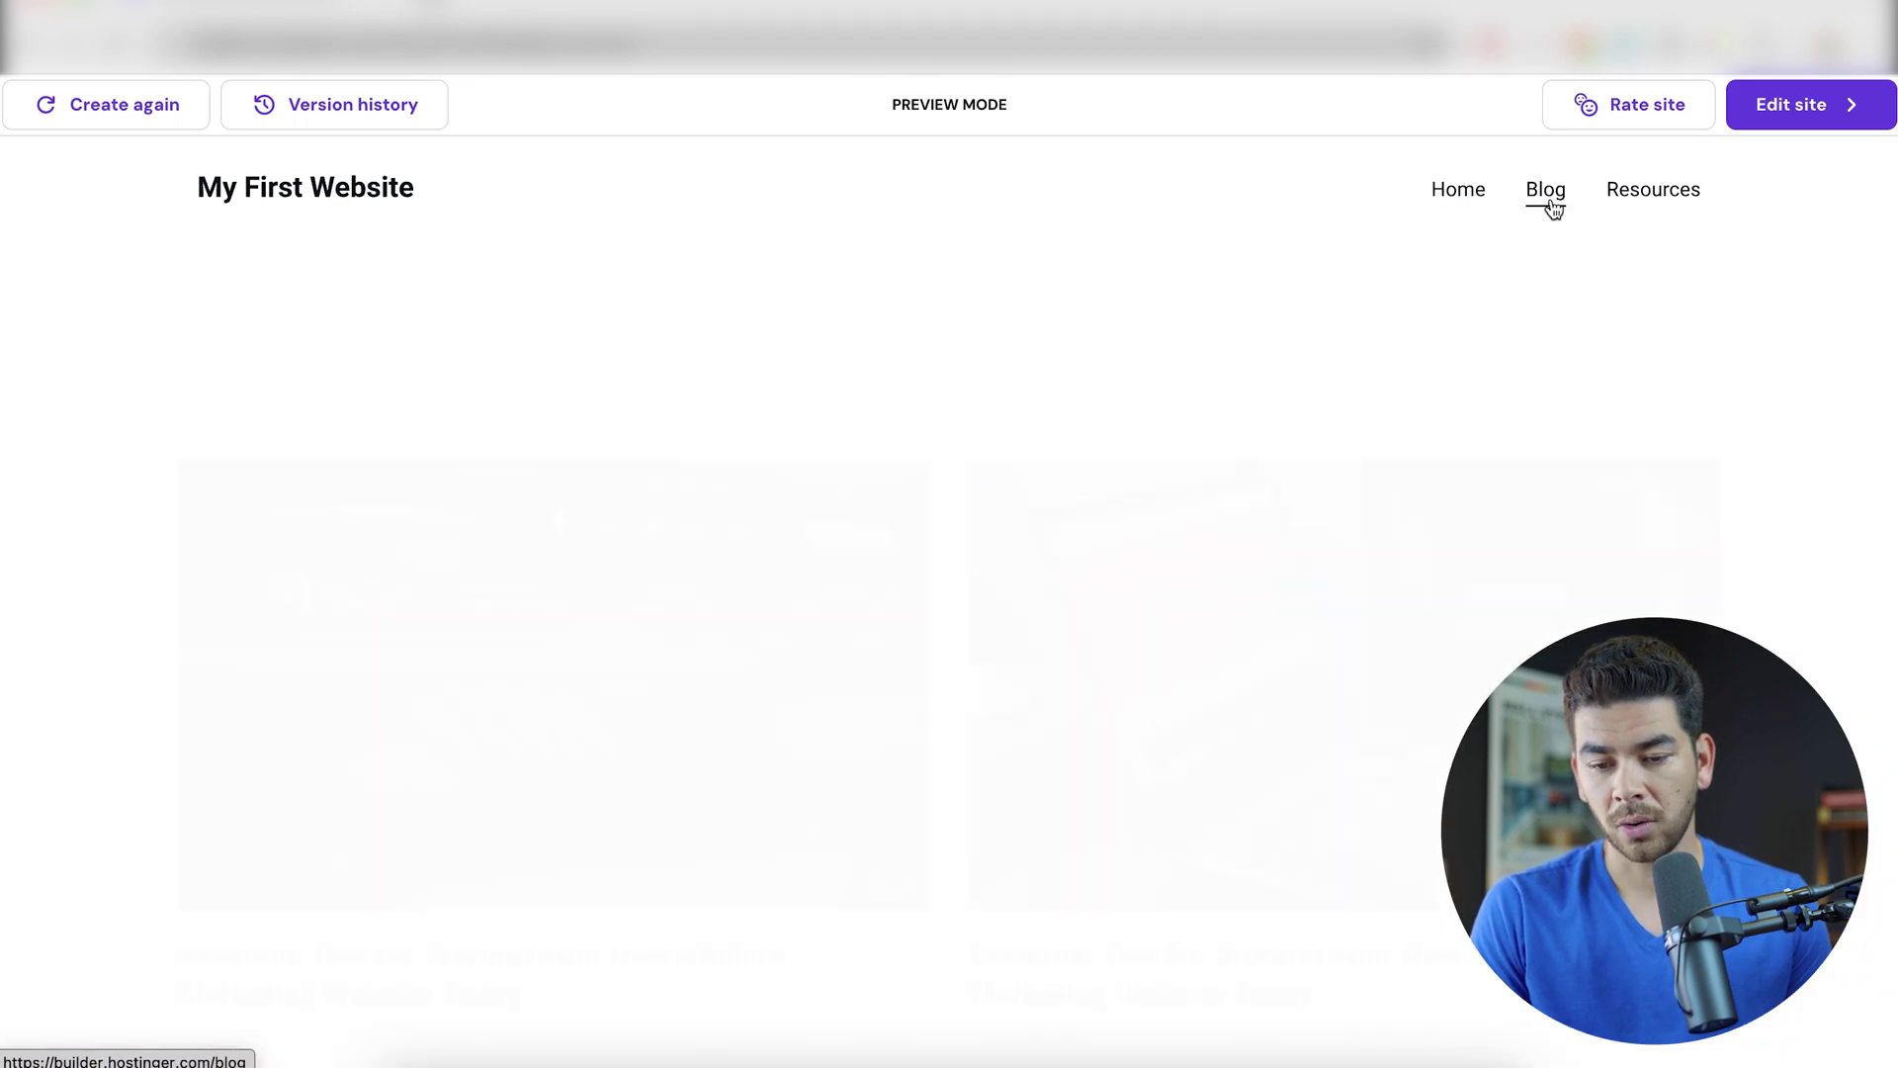
{"action": "left_click", "coordinate": [1653, 193]}
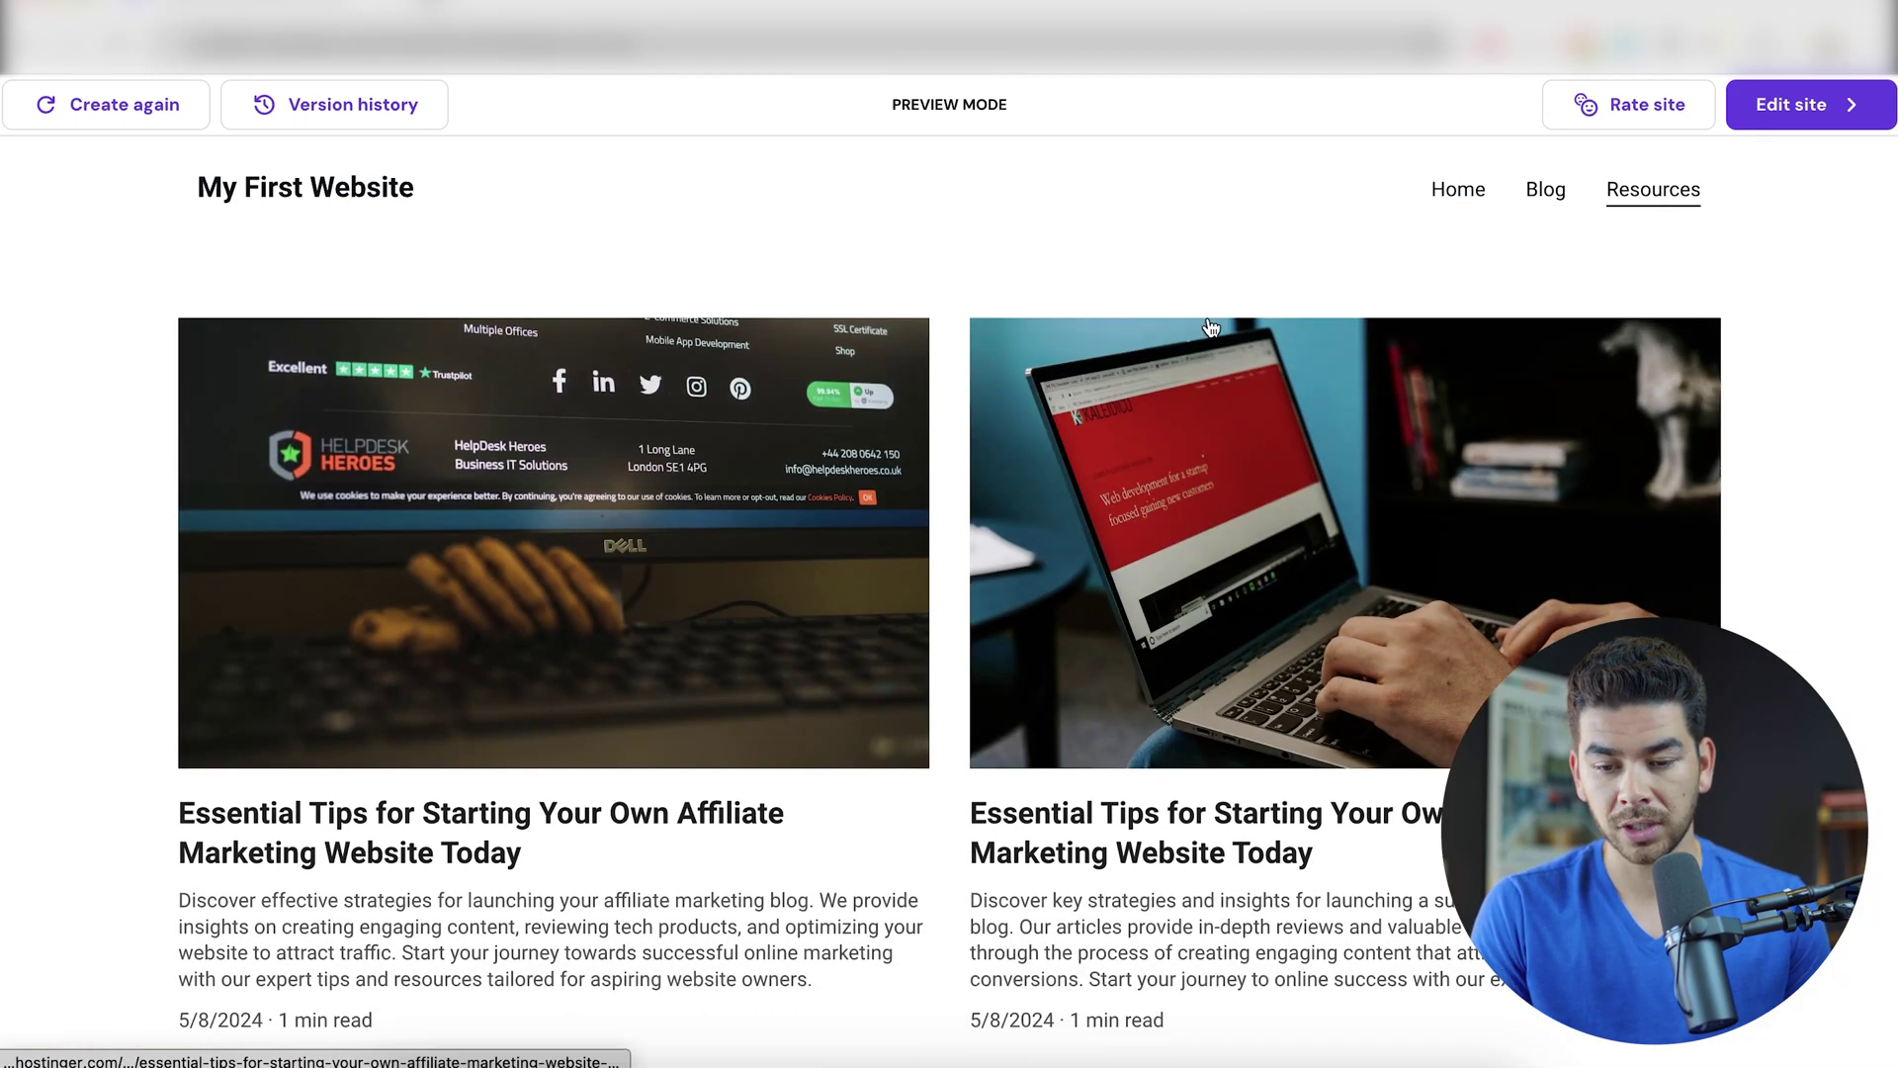
{"action": "left_click", "coordinate": [1544, 195]}
{"action": "left_click", "coordinate": [1456, 195]}
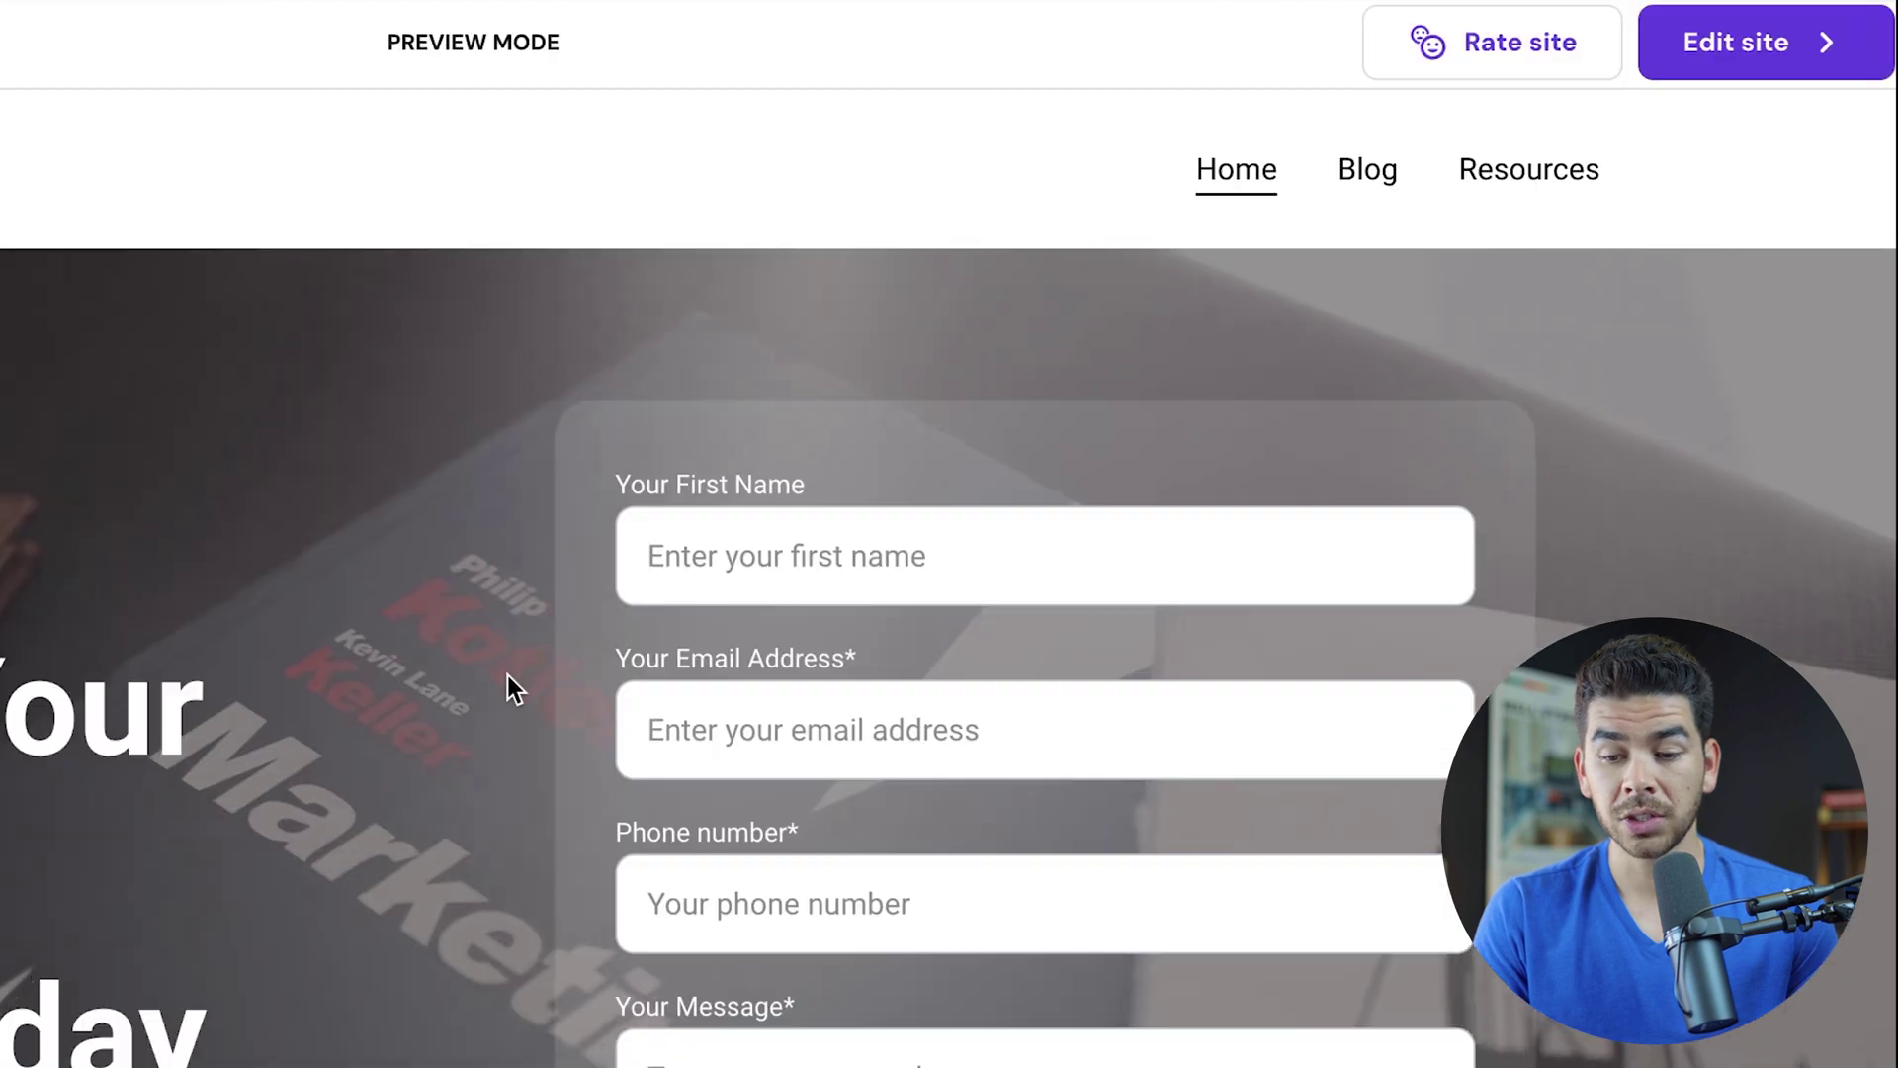
- Open the generated site for editing, look over the home page and select its hero section
{"action": "mouse_move", "coordinate": [1681, 36]}
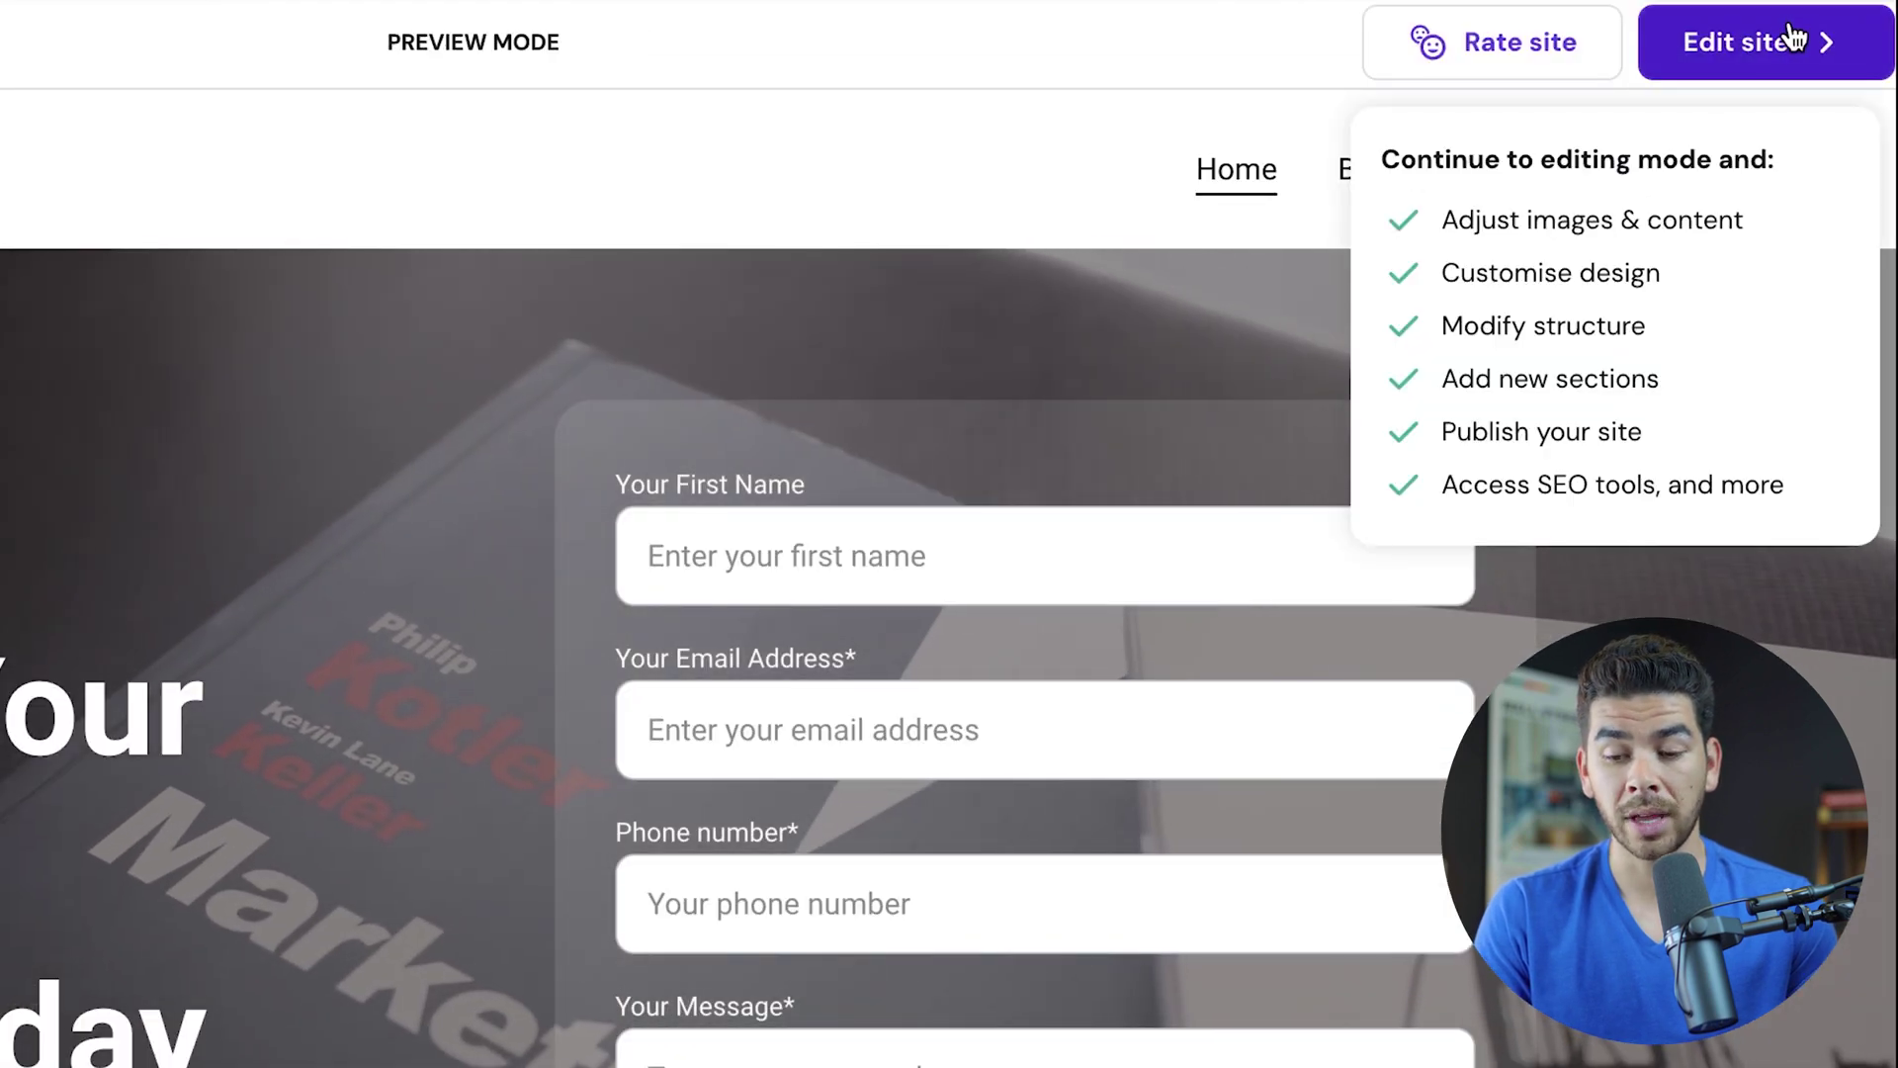
{"action": "left_click", "coordinate": [1792, 40]}
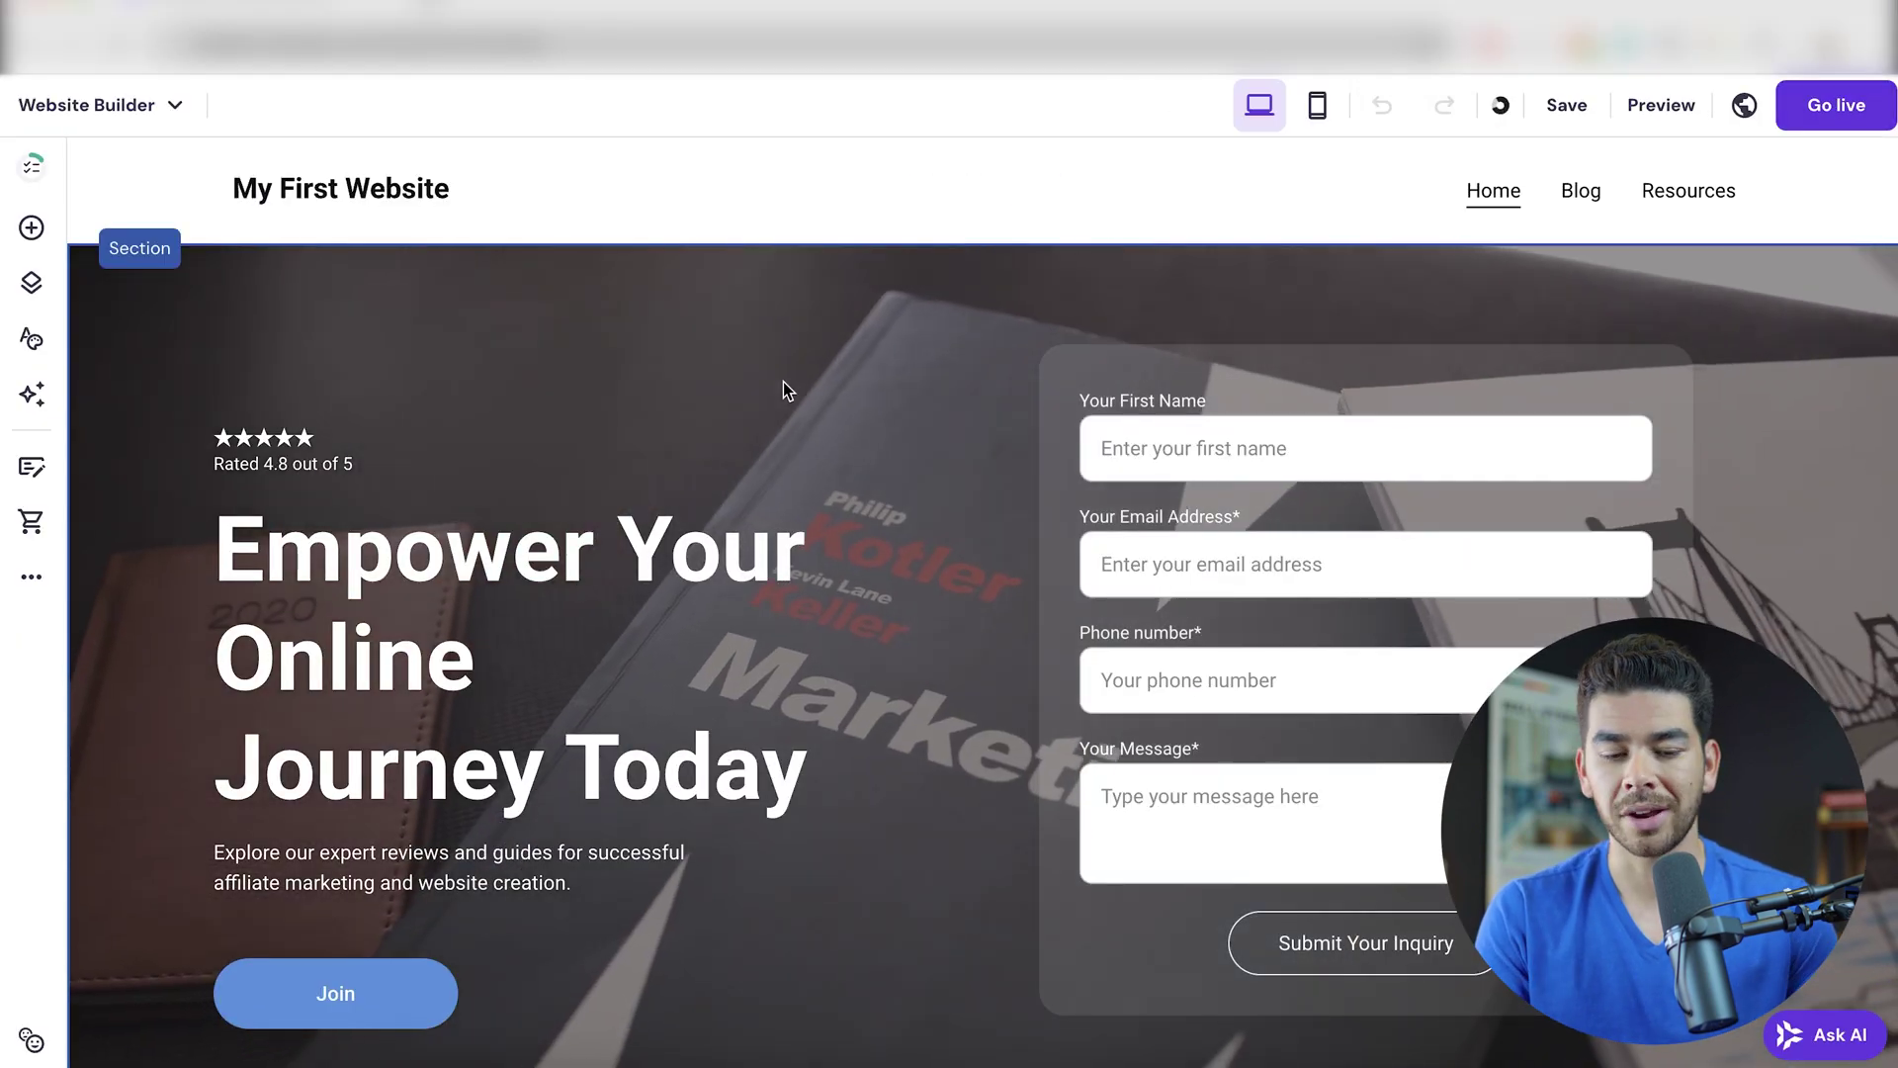
{"action": "scroll", "coordinate": [967, 630], "scroll_direction": "down", "scroll_amount": 5}
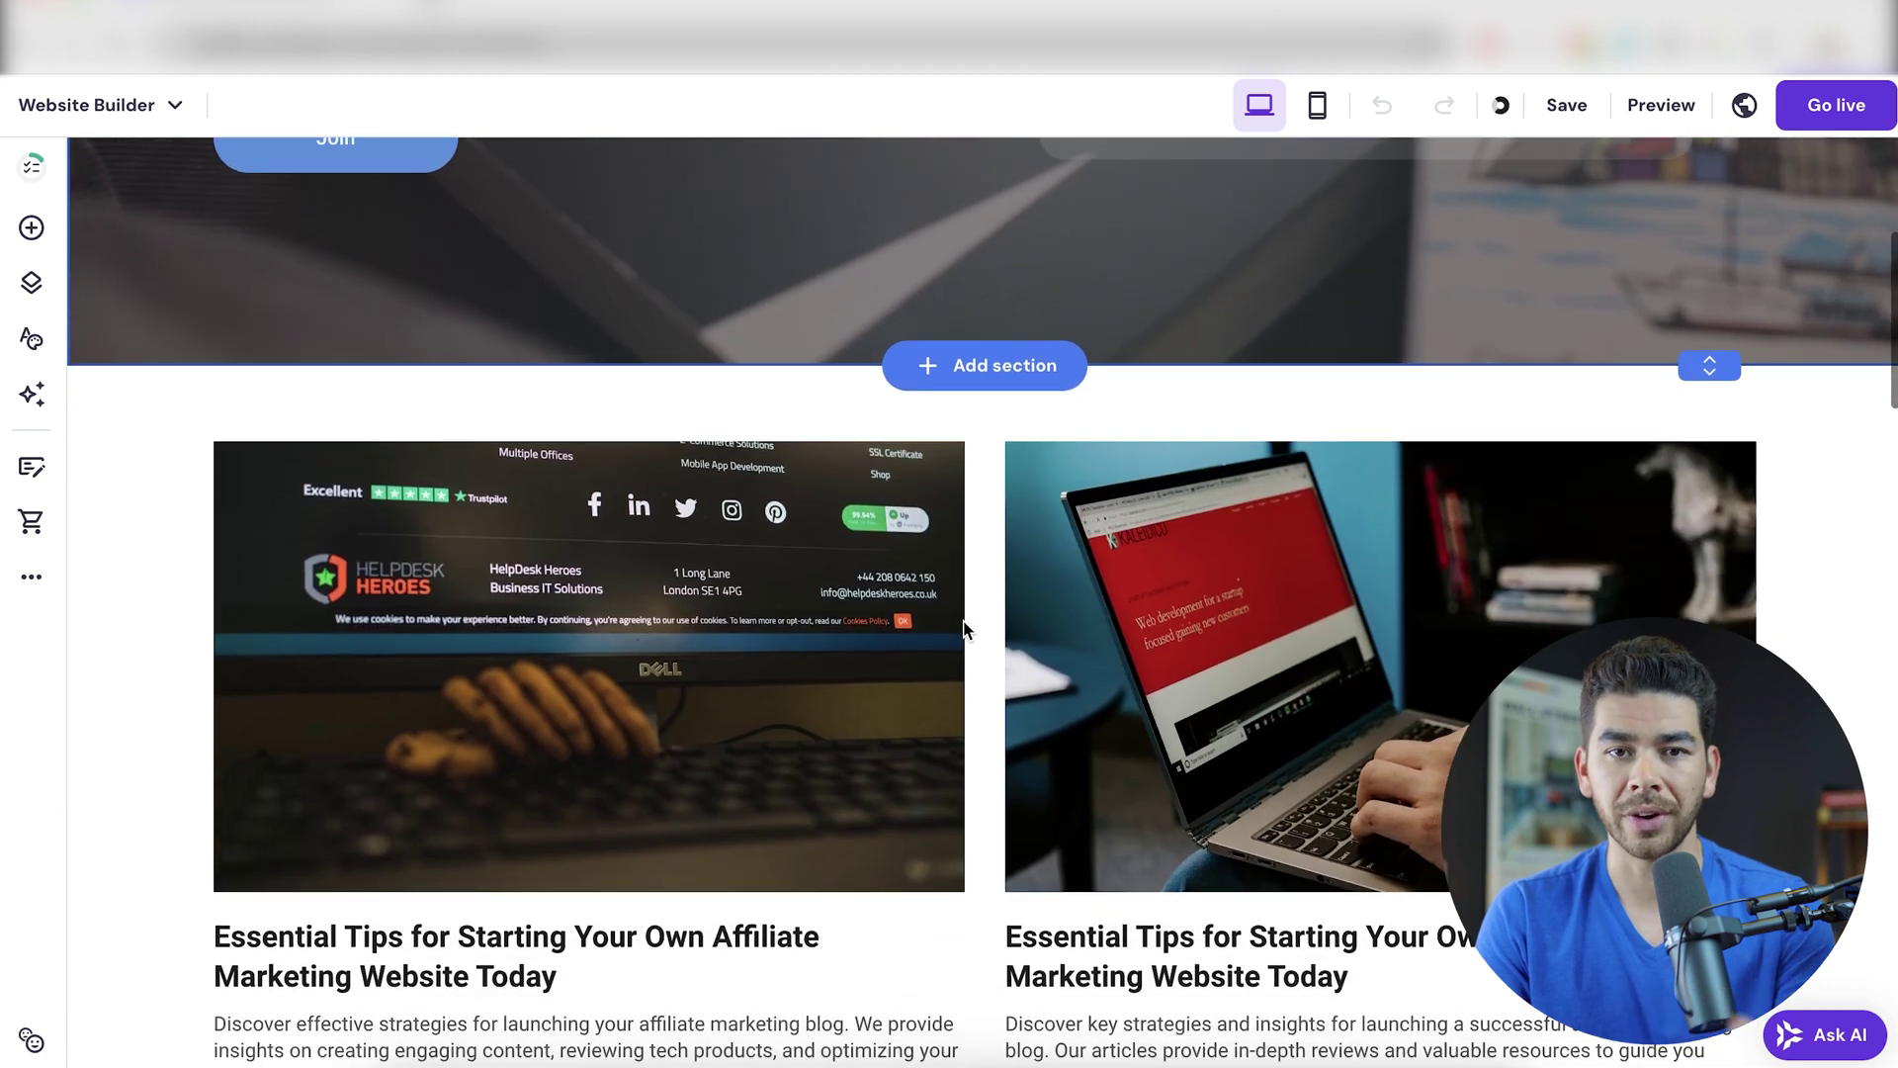
{"action": "scroll", "coordinate": [967, 630], "scroll_direction": "up", "scroll_amount": 3}
{"action": "scroll", "coordinate": [964, 628], "scroll_direction": "up", "scroll_amount": 5}
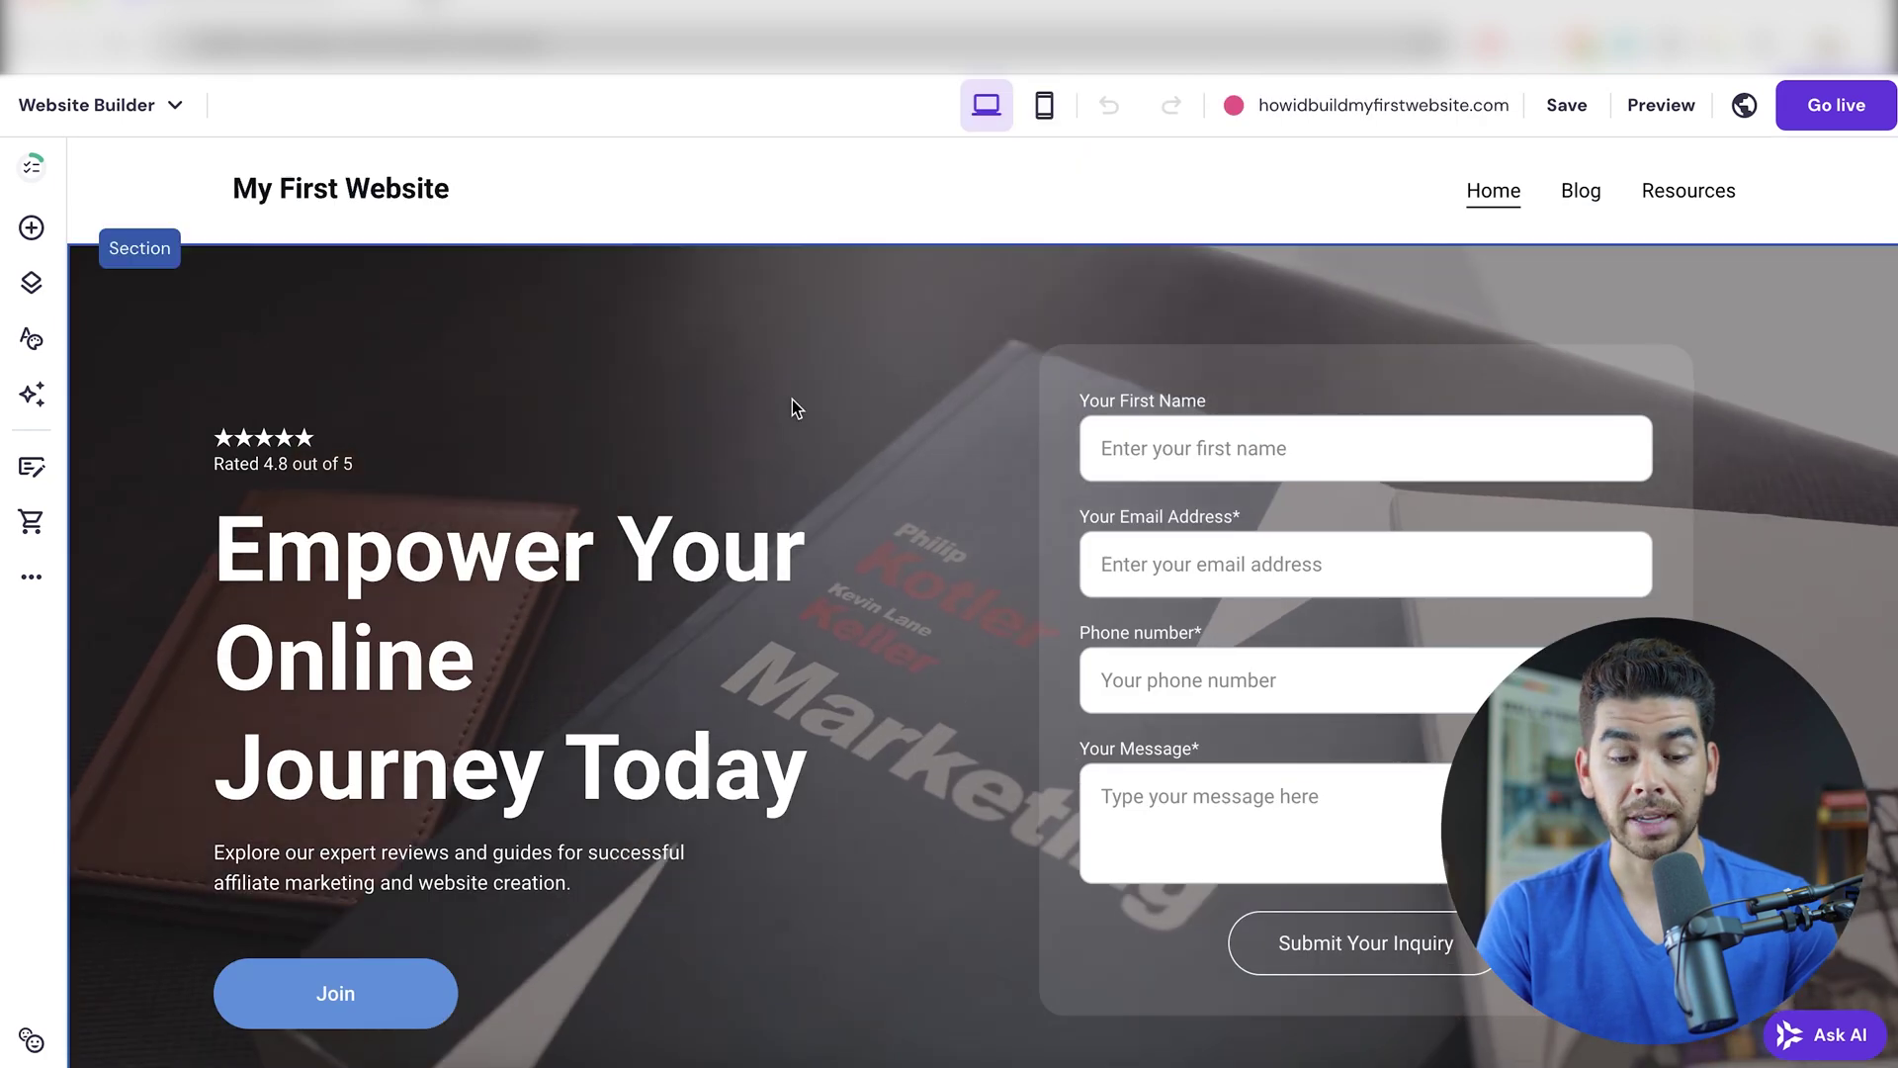
{"action": "left_click", "coordinate": [855, 344]}
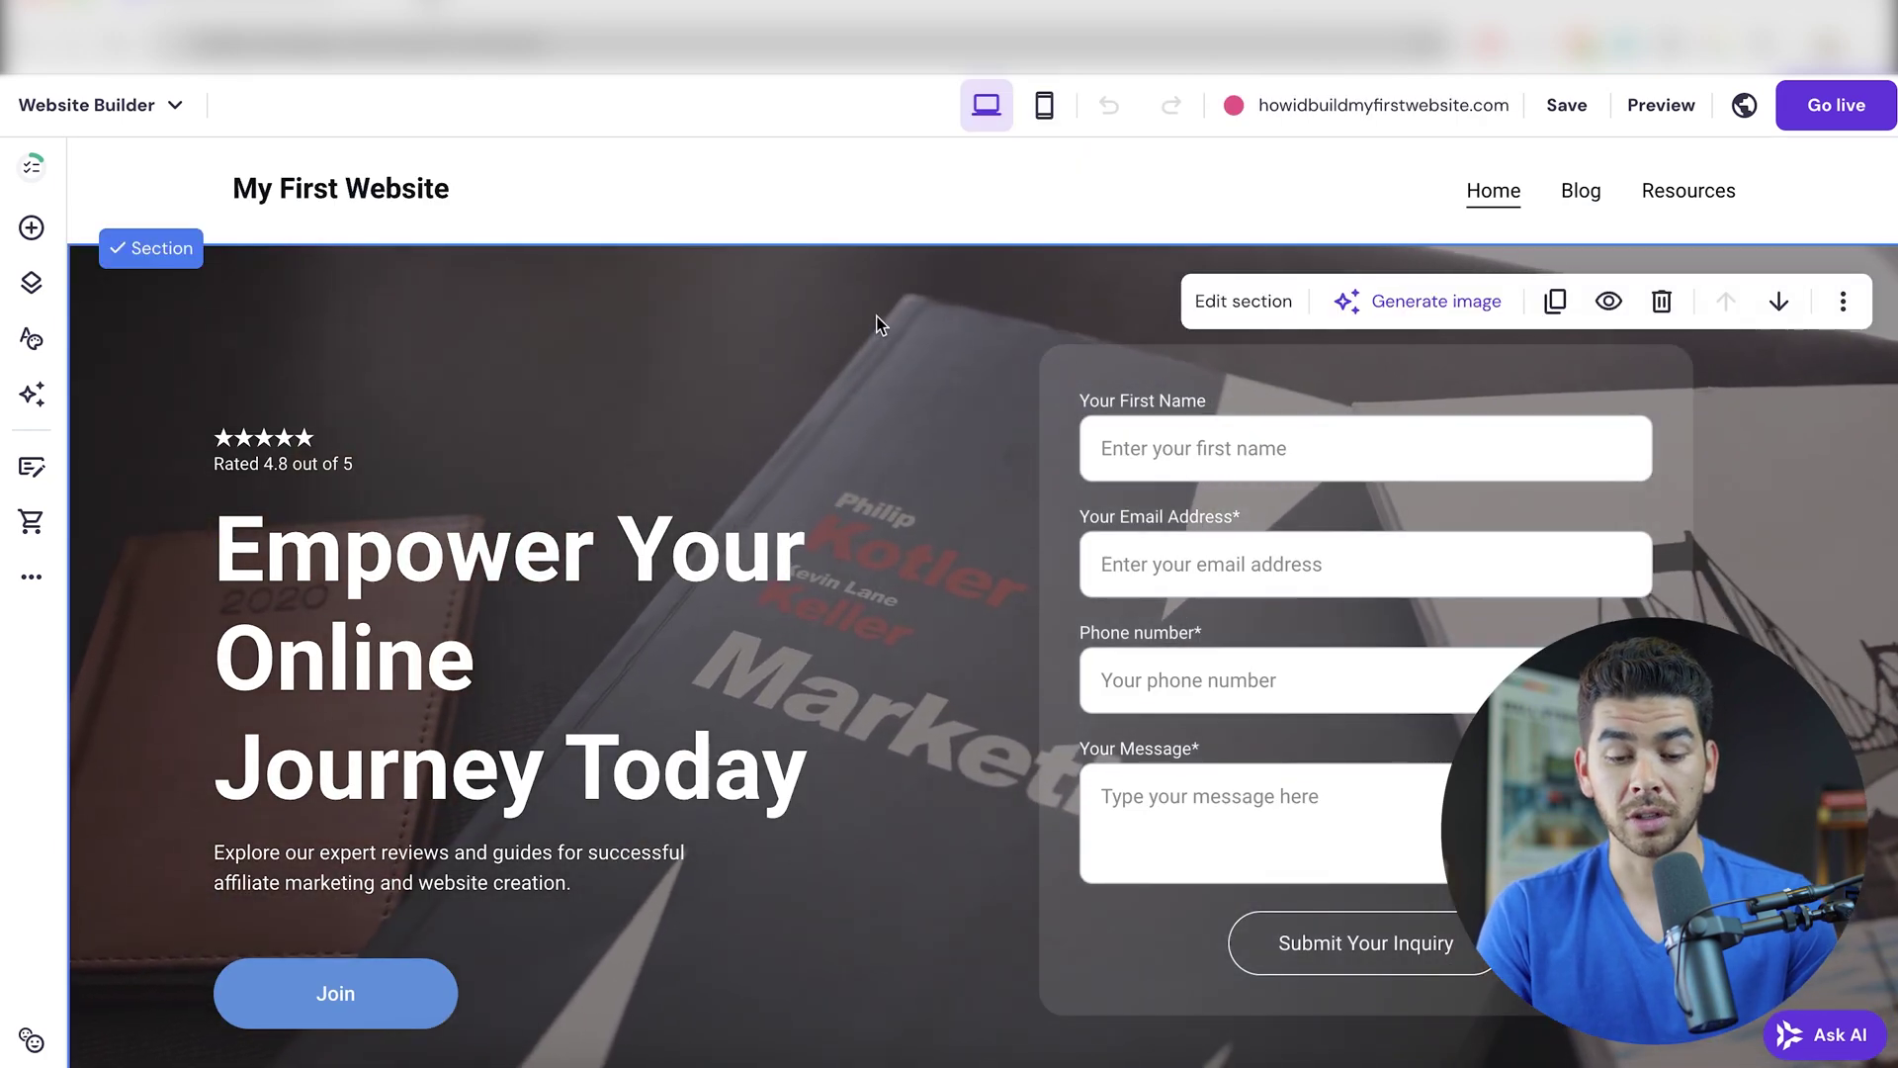
- Open the first blog post shown on the home page for editing and look through its content
{"action": "scroll", "coordinate": [842, 680], "scroll_direction": "down", "scroll_amount": 9}
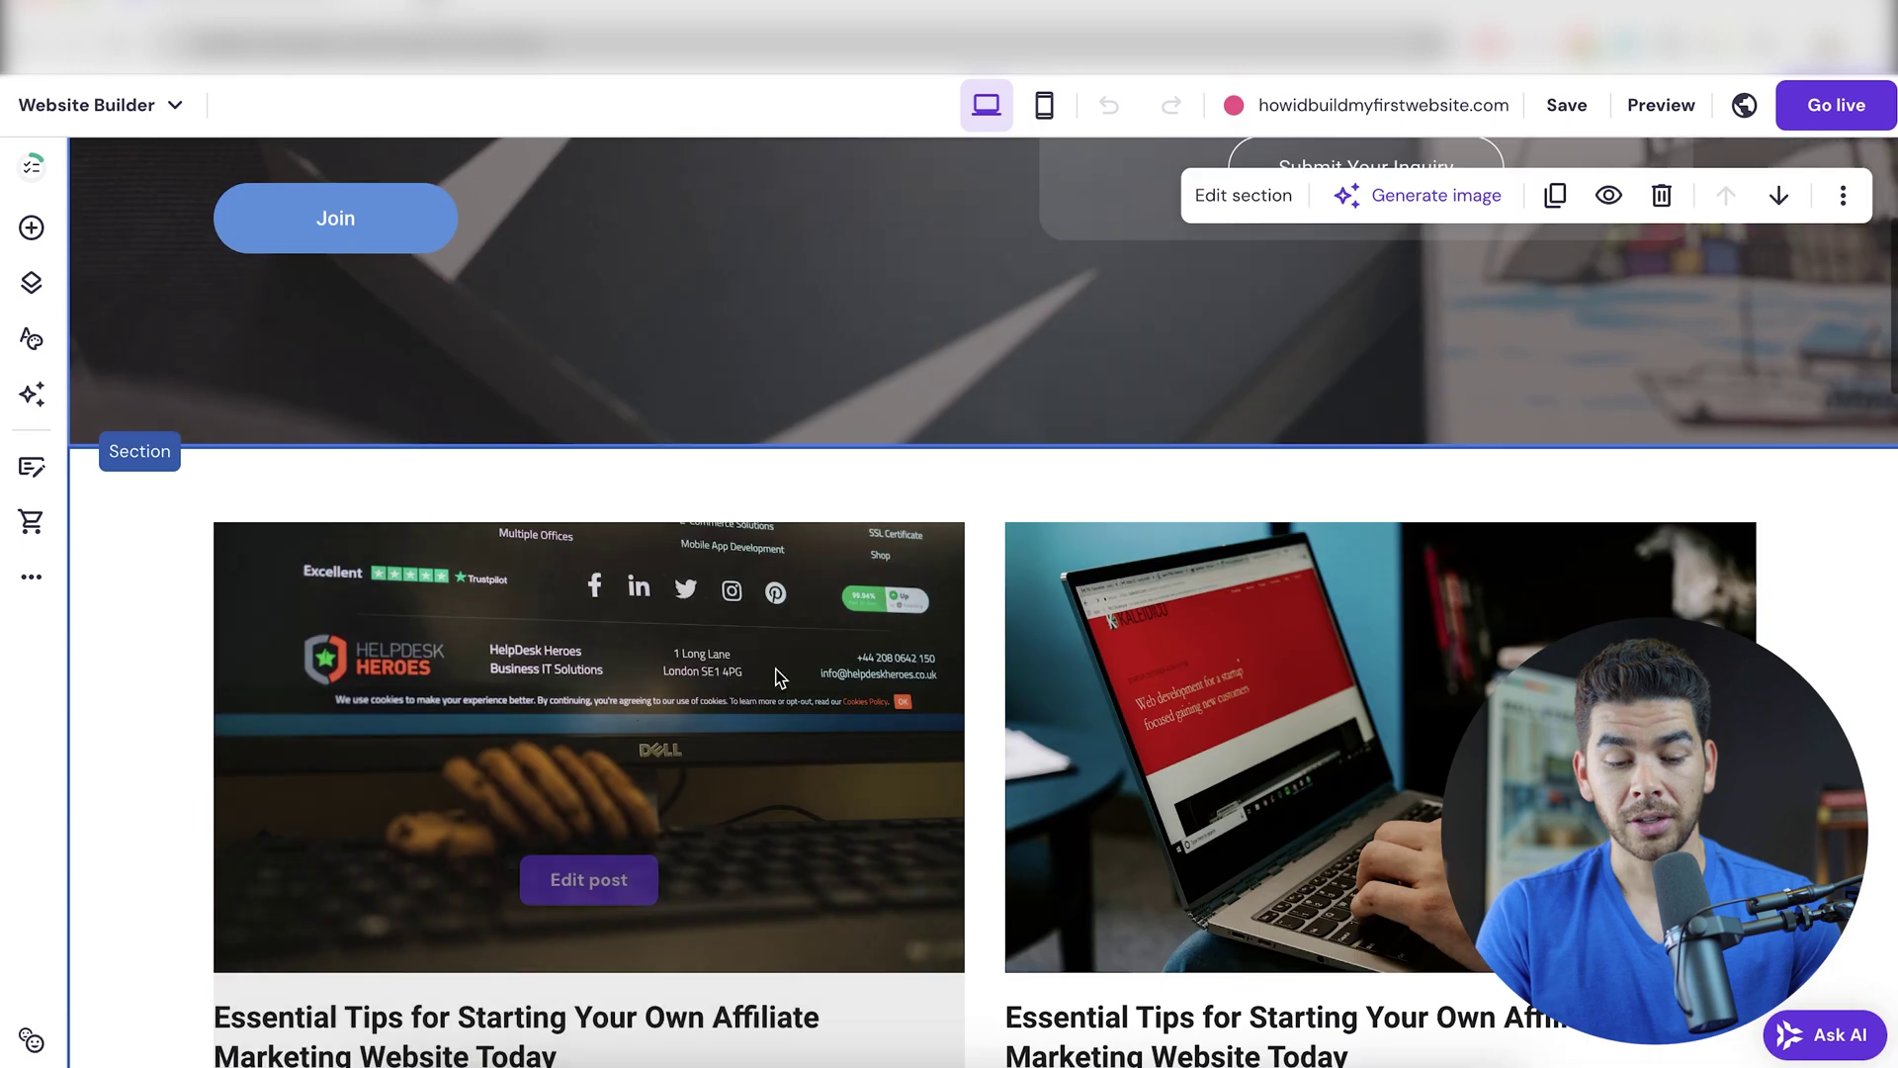
{"action": "left_click", "coordinate": [842, 680]}
{"action": "left_click", "coordinate": [590, 716]}
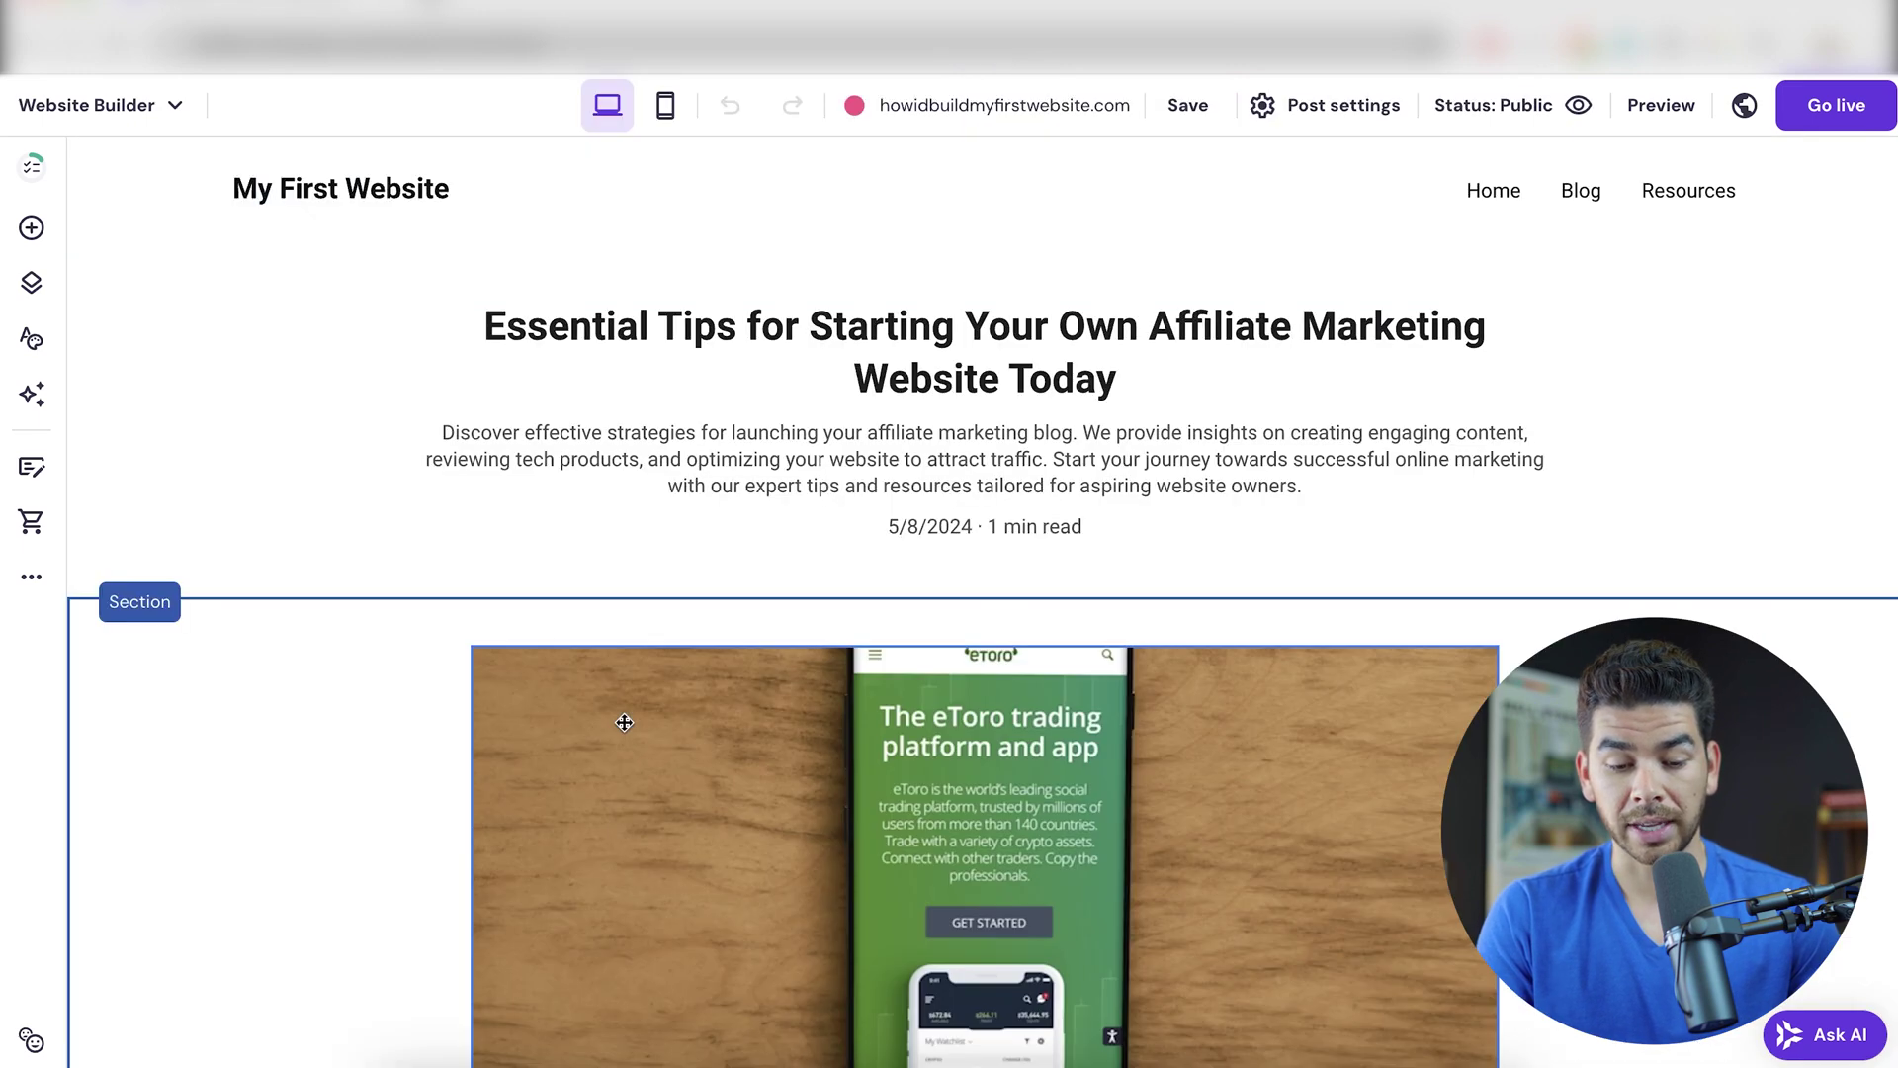
{"action": "scroll", "coordinate": [624, 723], "scroll_direction": "down", "scroll_amount": 7}
{"action": "scroll", "coordinate": [623, 727], "scroll_direction": "up", "scroll_amount": 4}
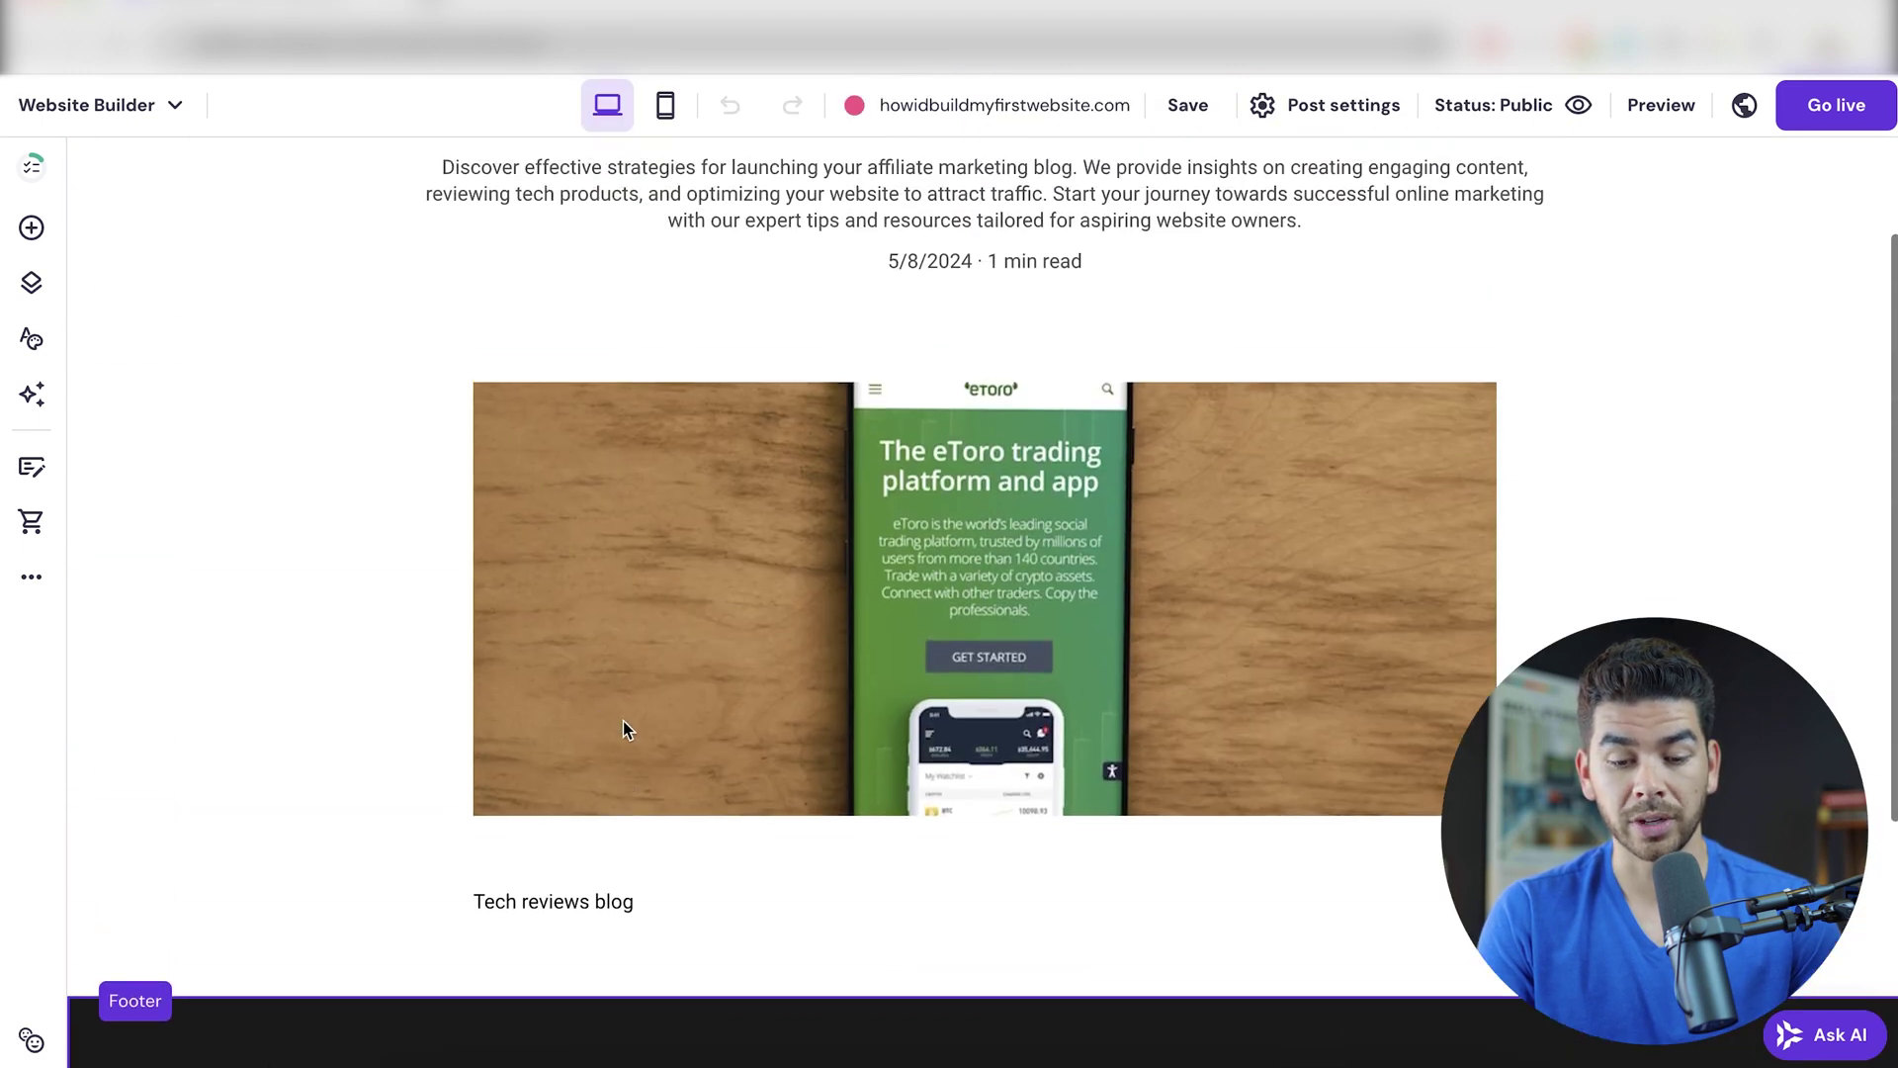
{"action": "scroll", "coordinate": [580, 721], "scroll_direction": "up", "scroll_amount": 3}
- Read through the tasks in the site setup checklist, close it and select the home page's hero section
{"action": "left_click", "coordinate": [31, 166]}
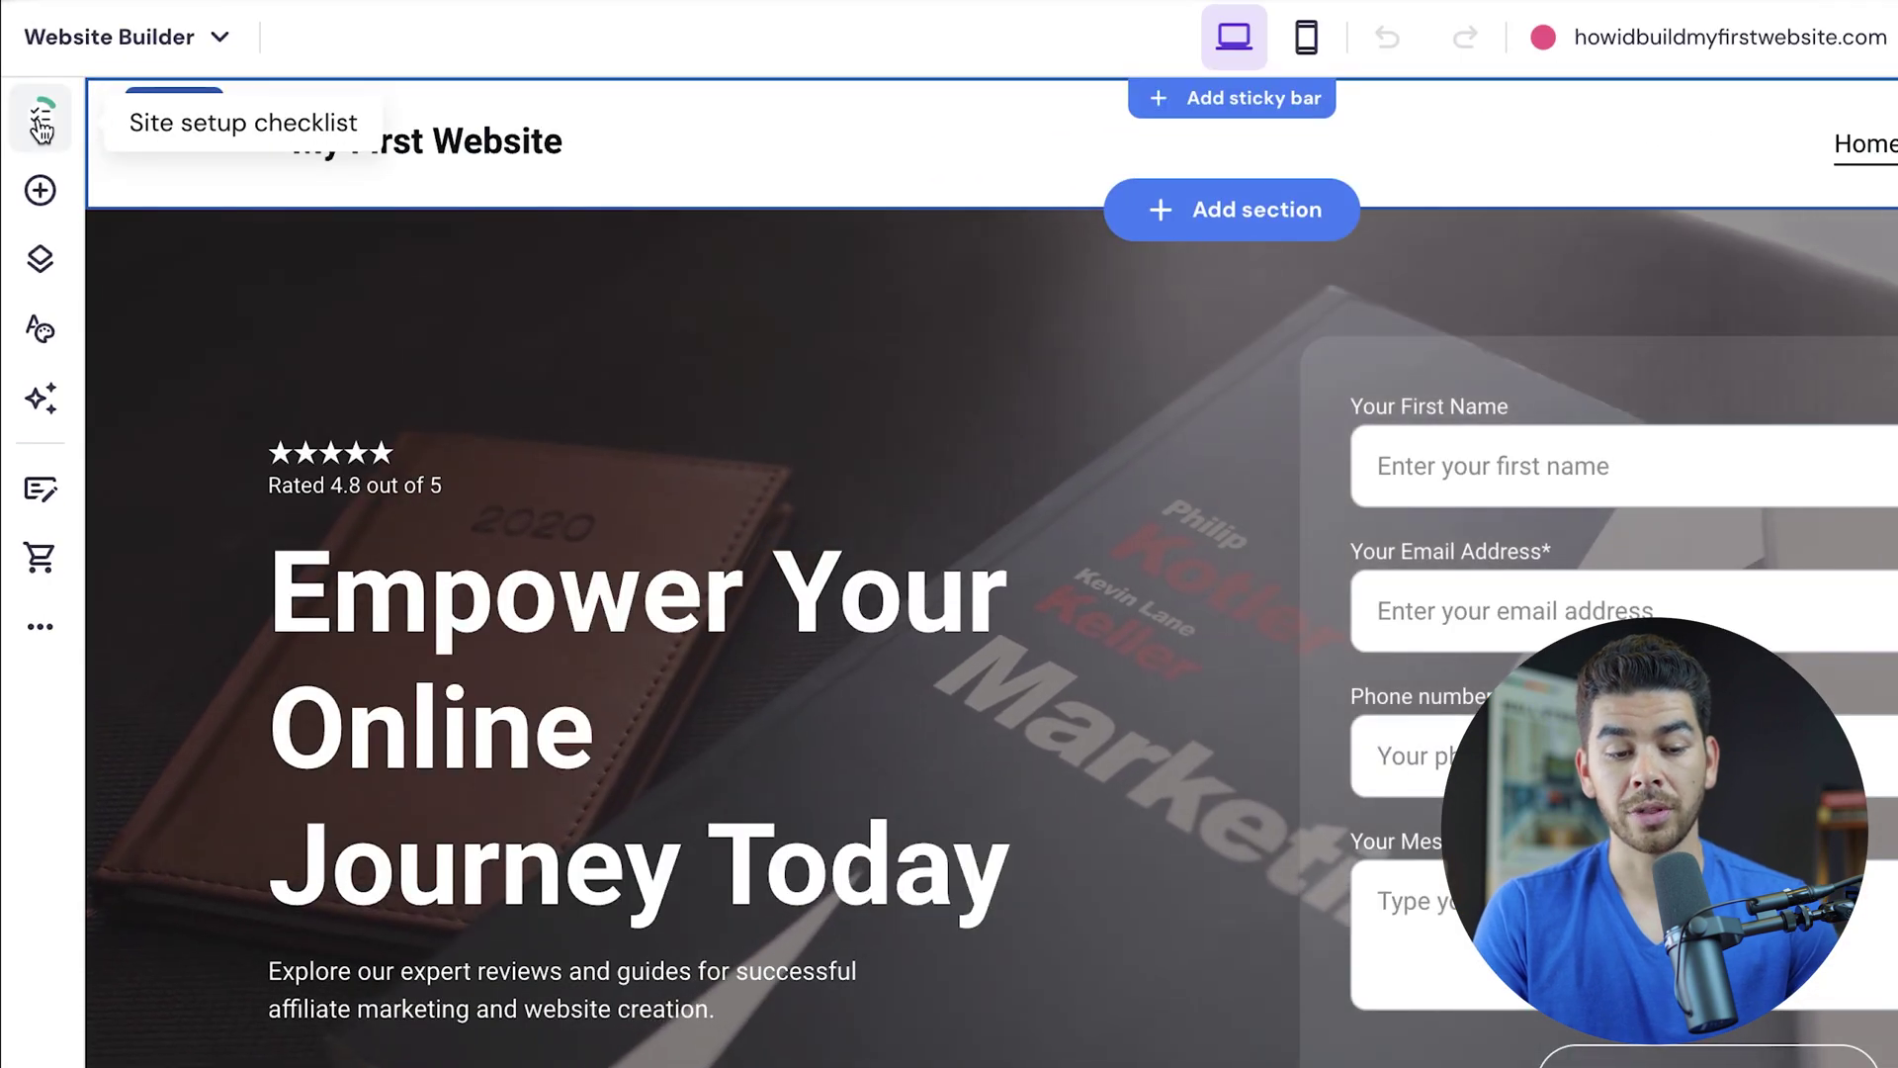
{"action": "left_click", "coordinate": [42, 127]}
{"action": "scroll", "coordinate": [316, 593], "scroll_direction": "down", "scroll_amount": 3}
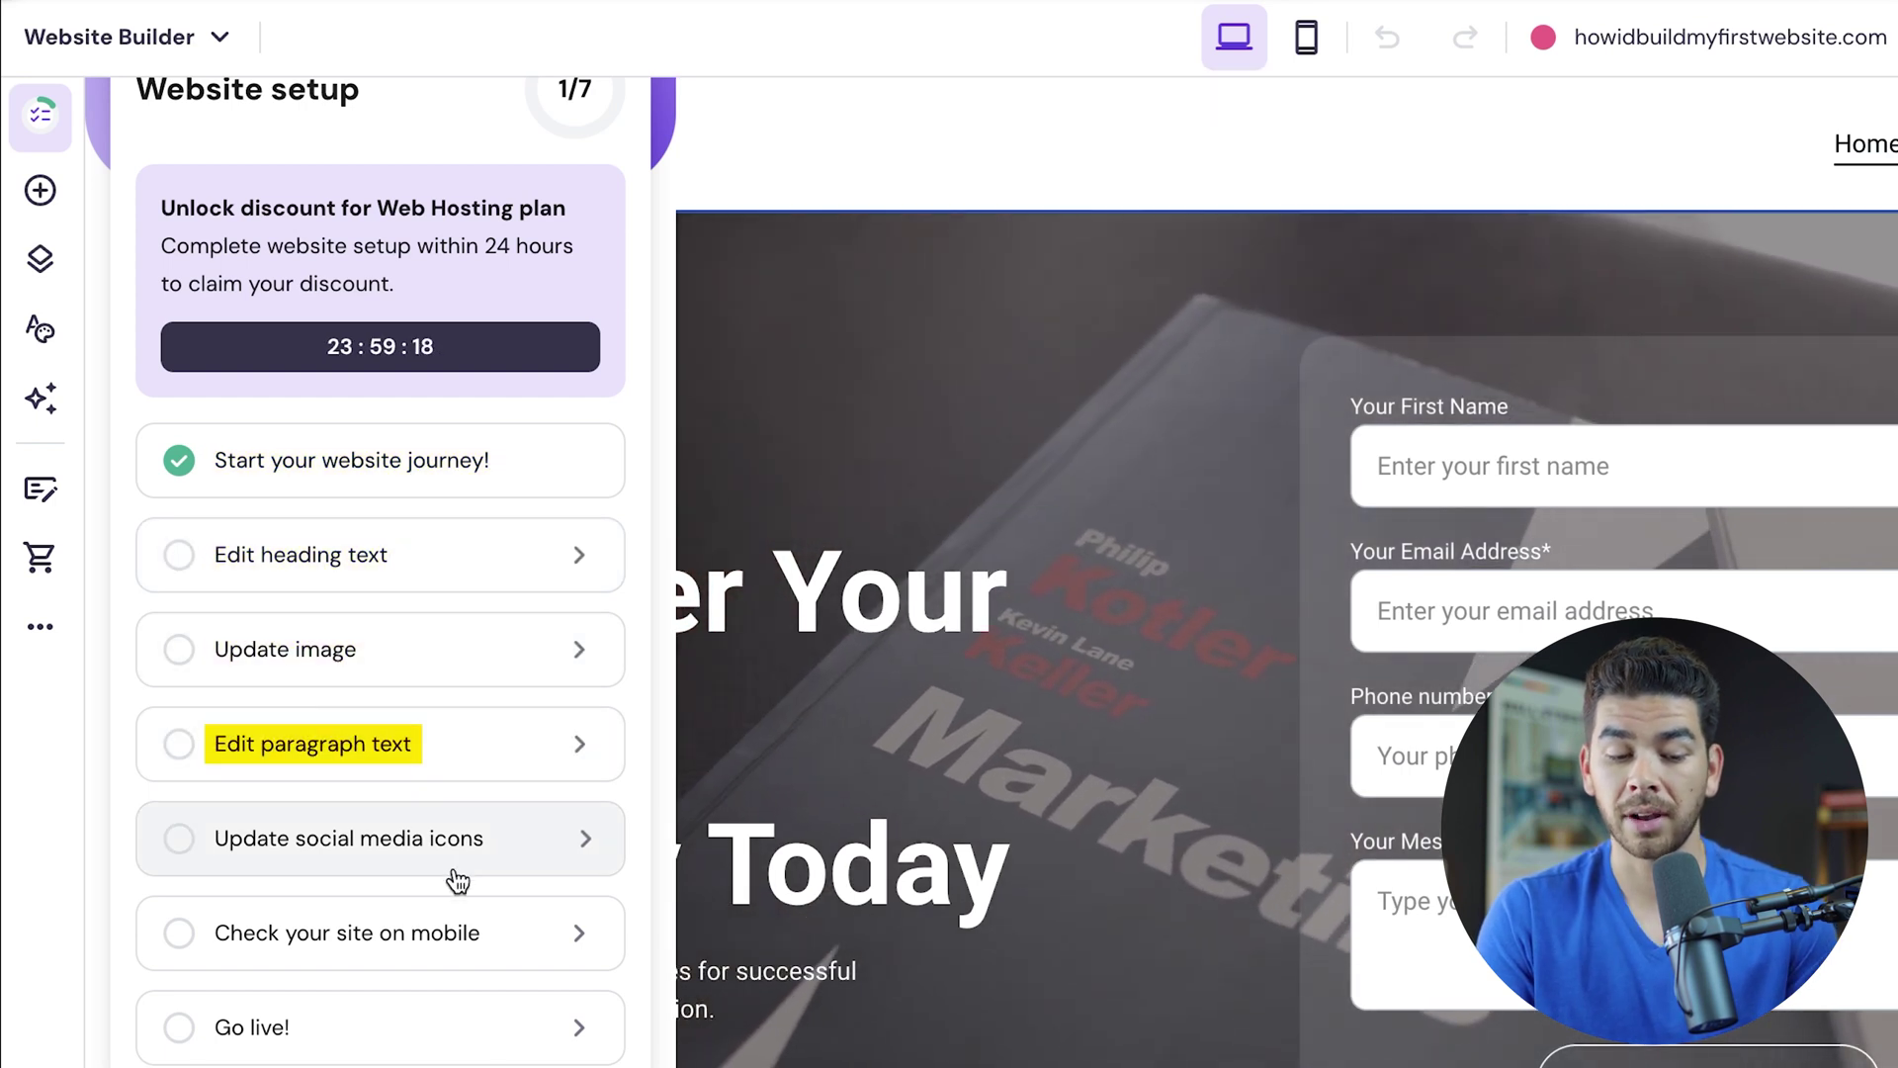
{"action": "scroll", "coordinate": [475, 974], "scroll_direction": "down", "scroll_amount": 1}
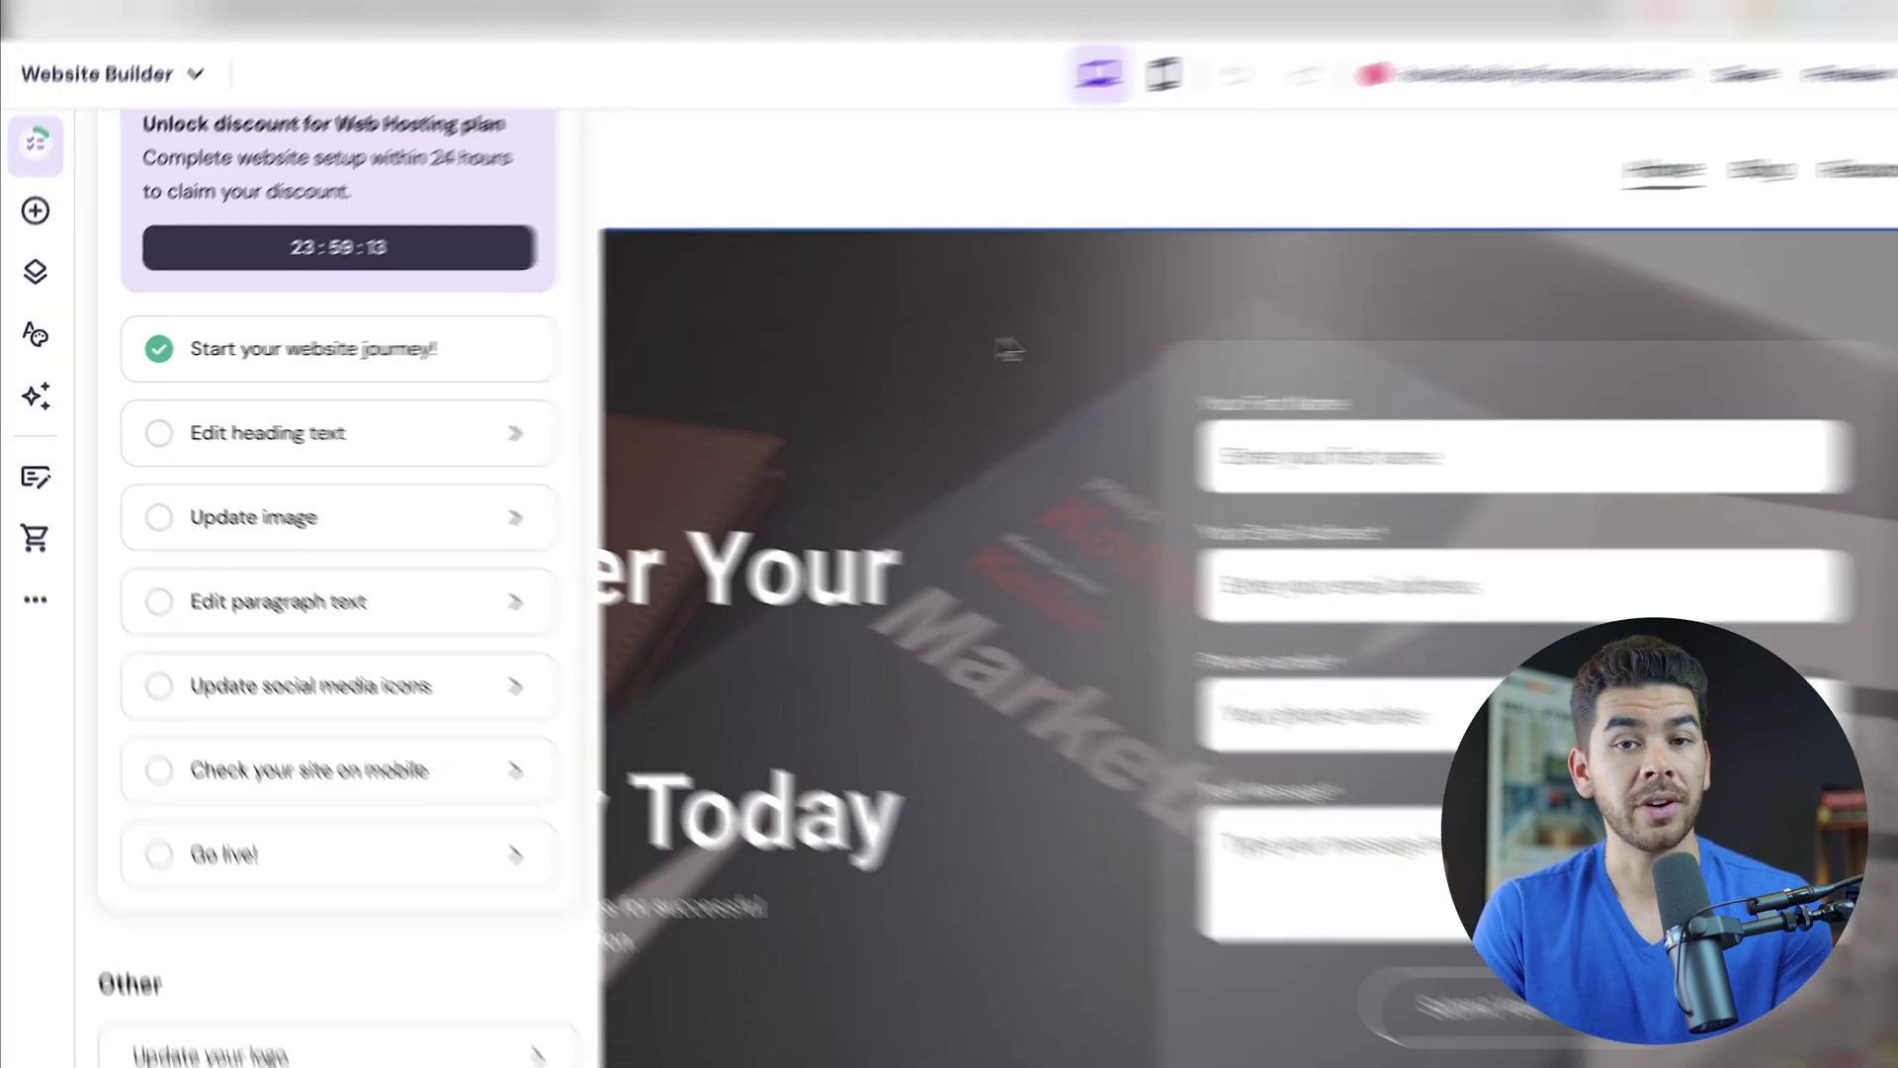
{"action": "left_click", "coordinate": [1124, 335]}
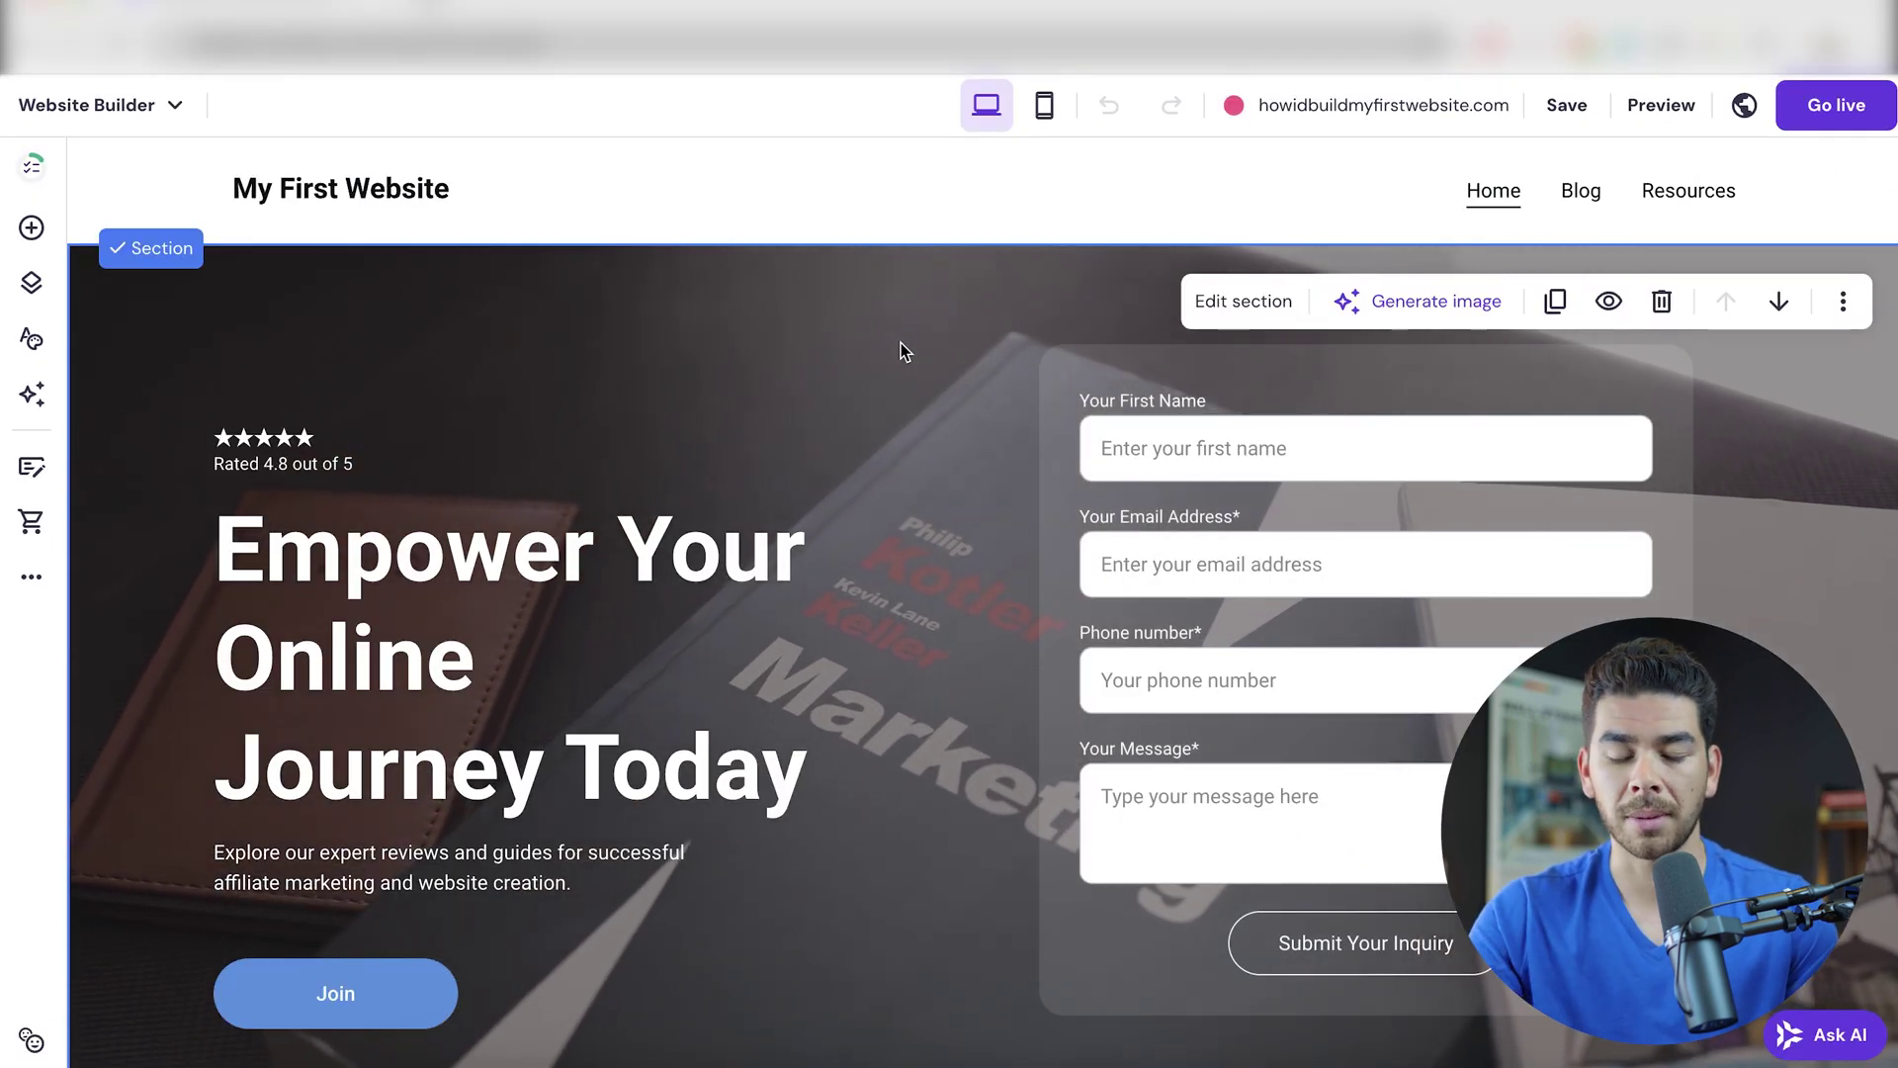
- Replace the home page's hero heading with "Helping You Create a Website"
{"action": "left_click", "coordinate": [536, 632]}
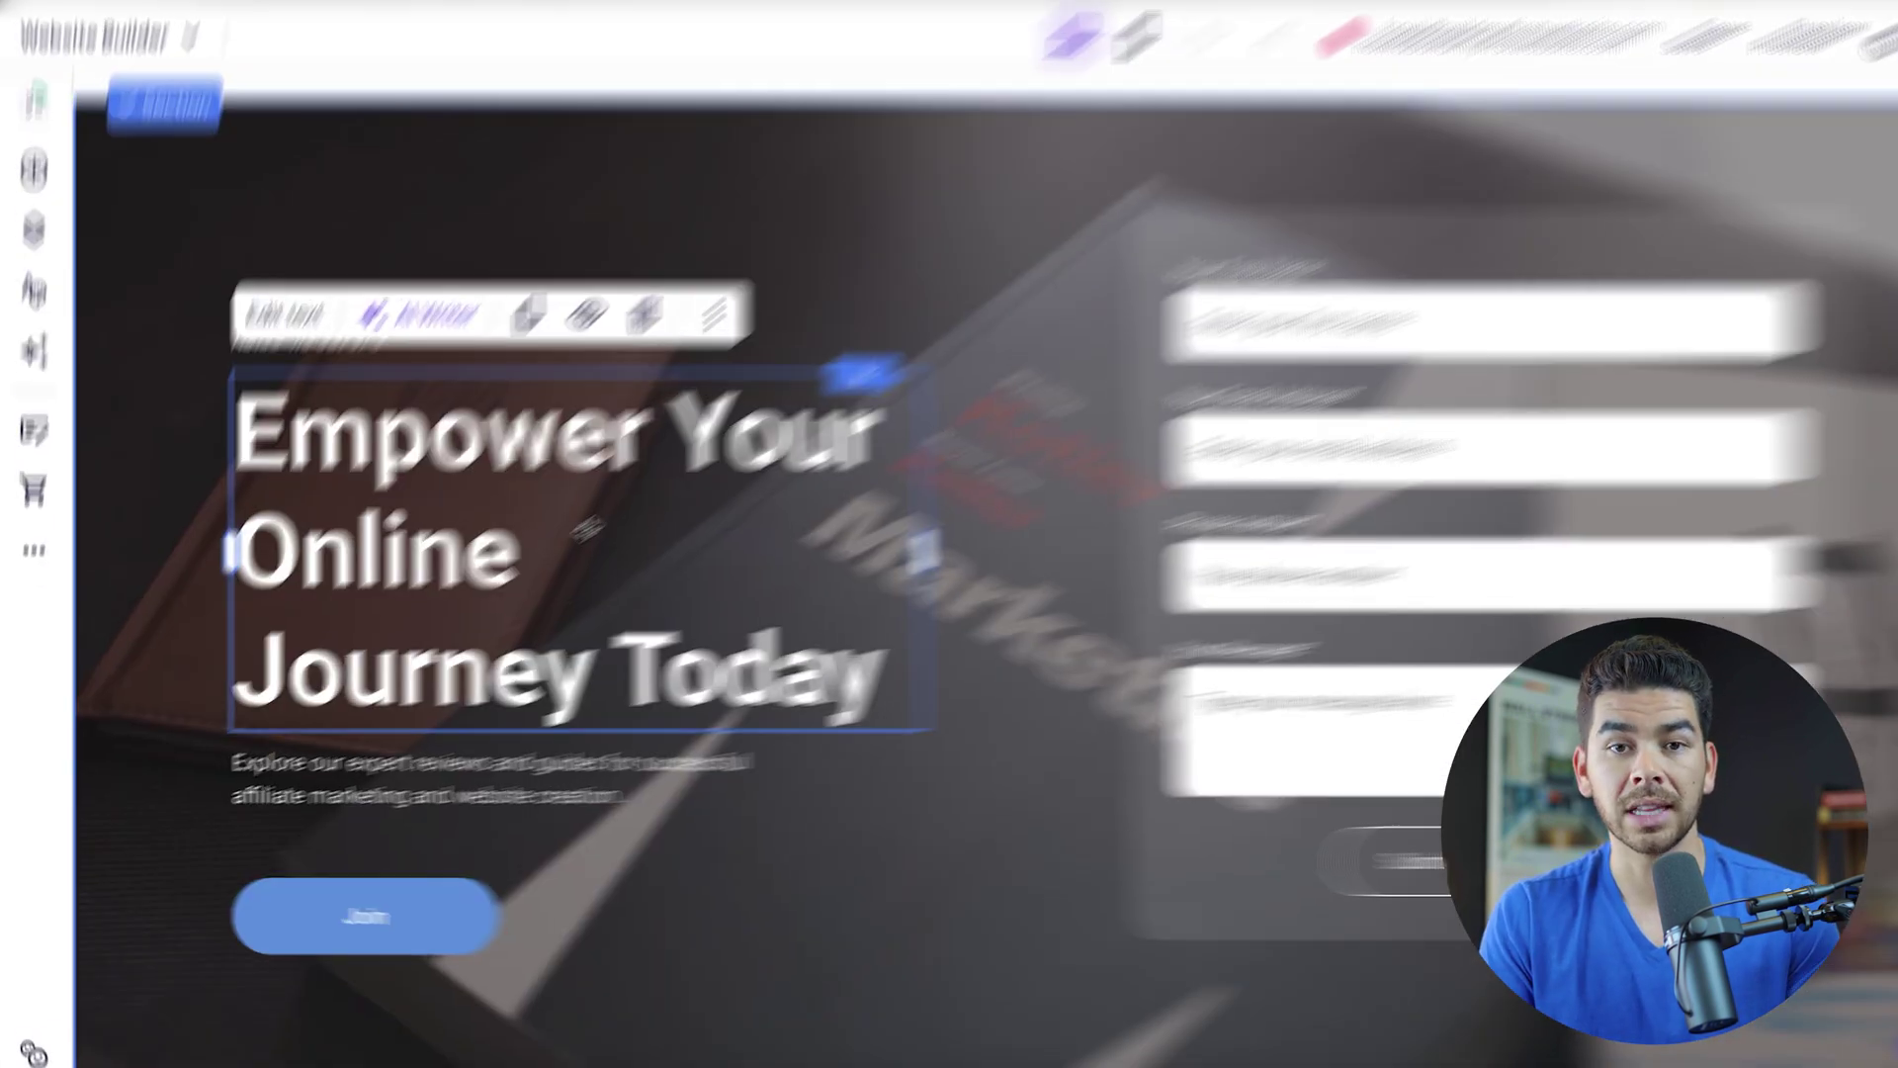
{"action": "double_click", "coordinate": [612, 462]}
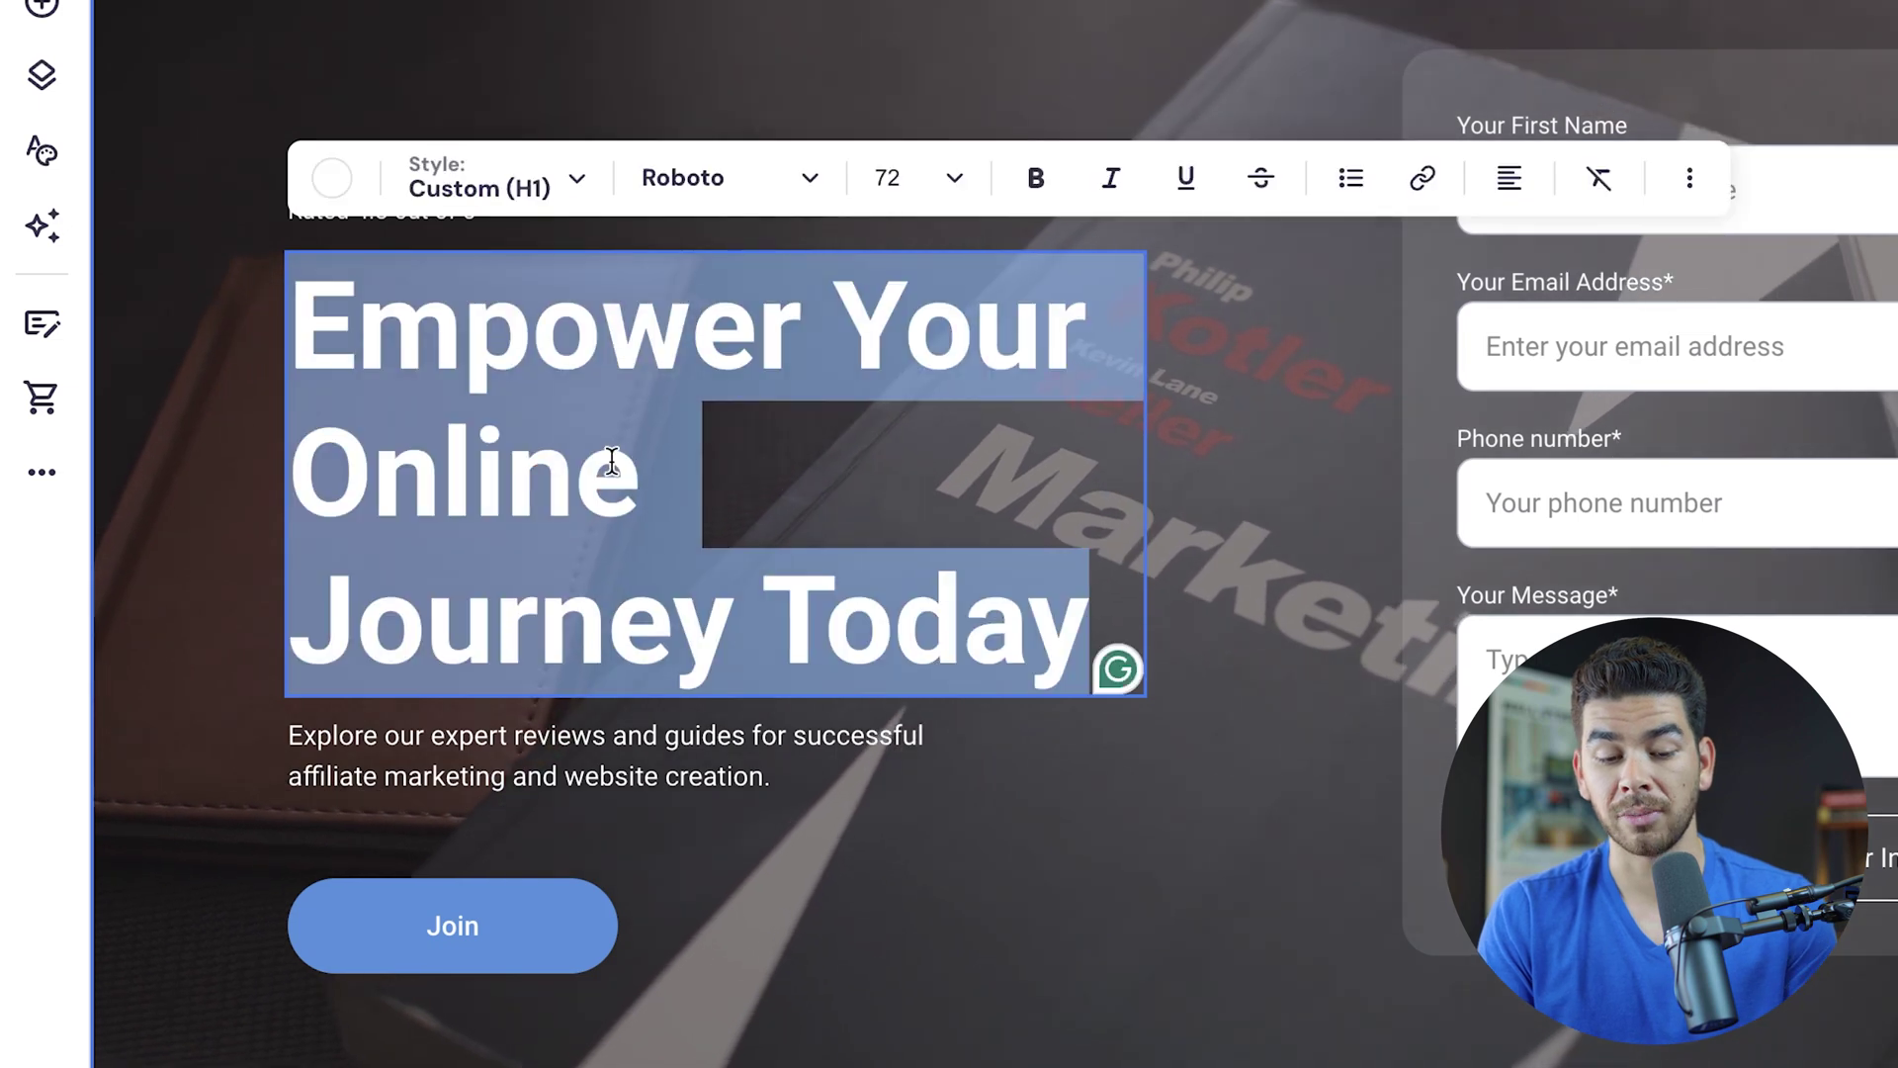
{"action": "triple_click", "coordinate": [763, 450]}
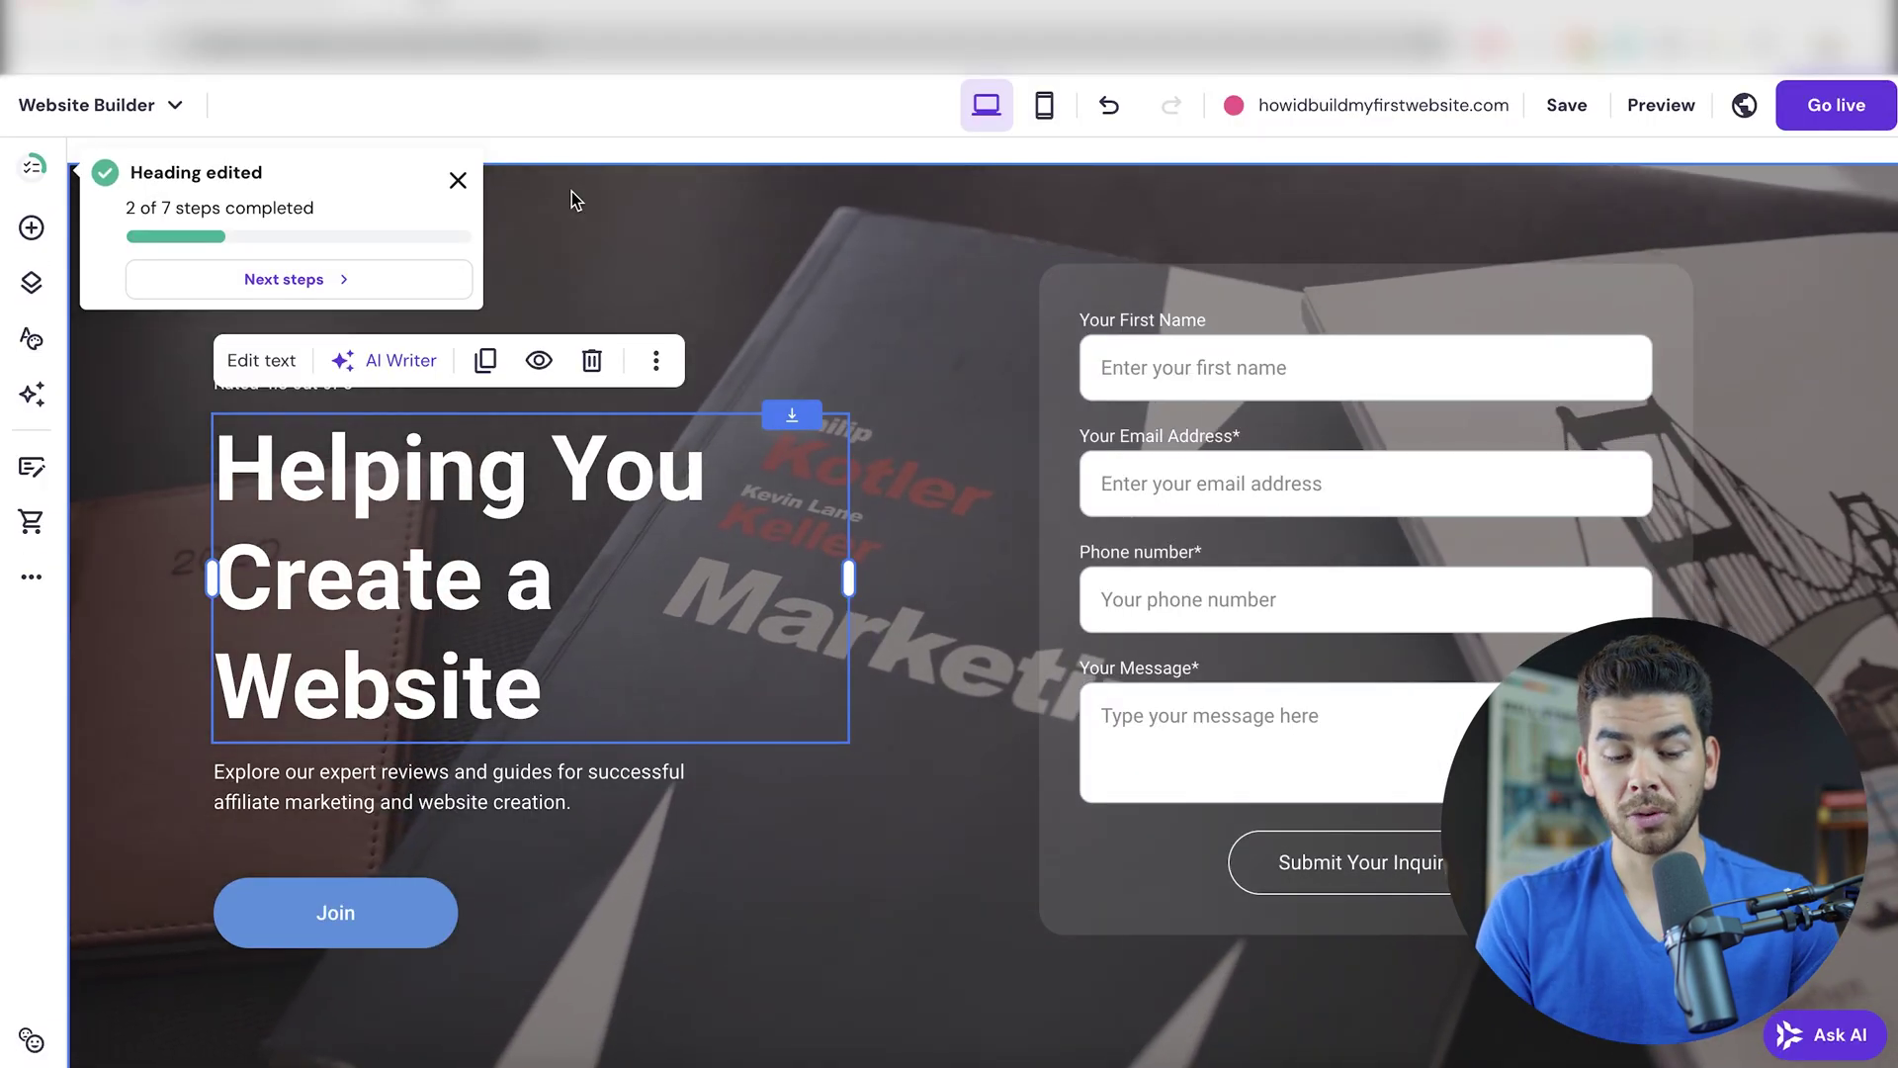
{"action": "scroll", "coordinate": [994, 514], "scroll_direction": "down", "scroll_amount": 1}
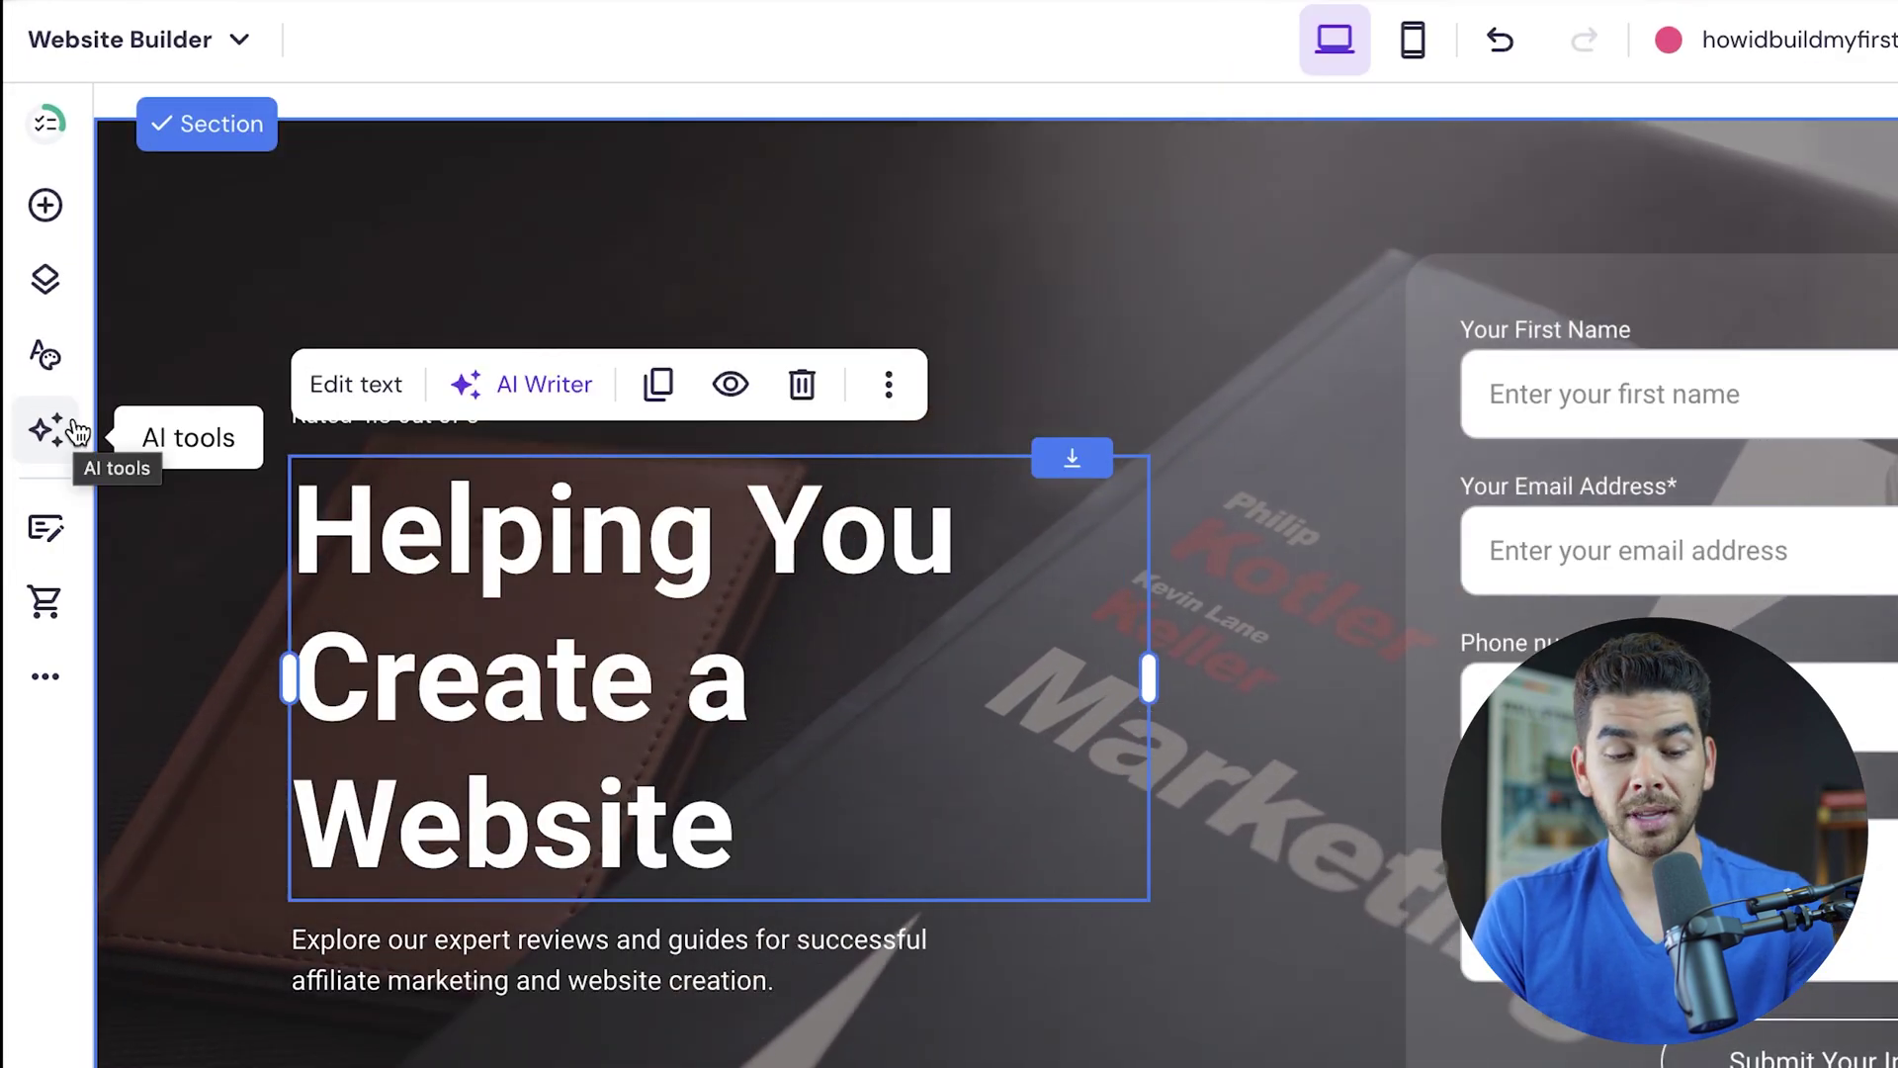
- Generate a page with the AI Page Generator from the description "Create a page where we can review tech and do full comparisons with other products."
{"action": "left_click", "coordinate": [62, 440]}
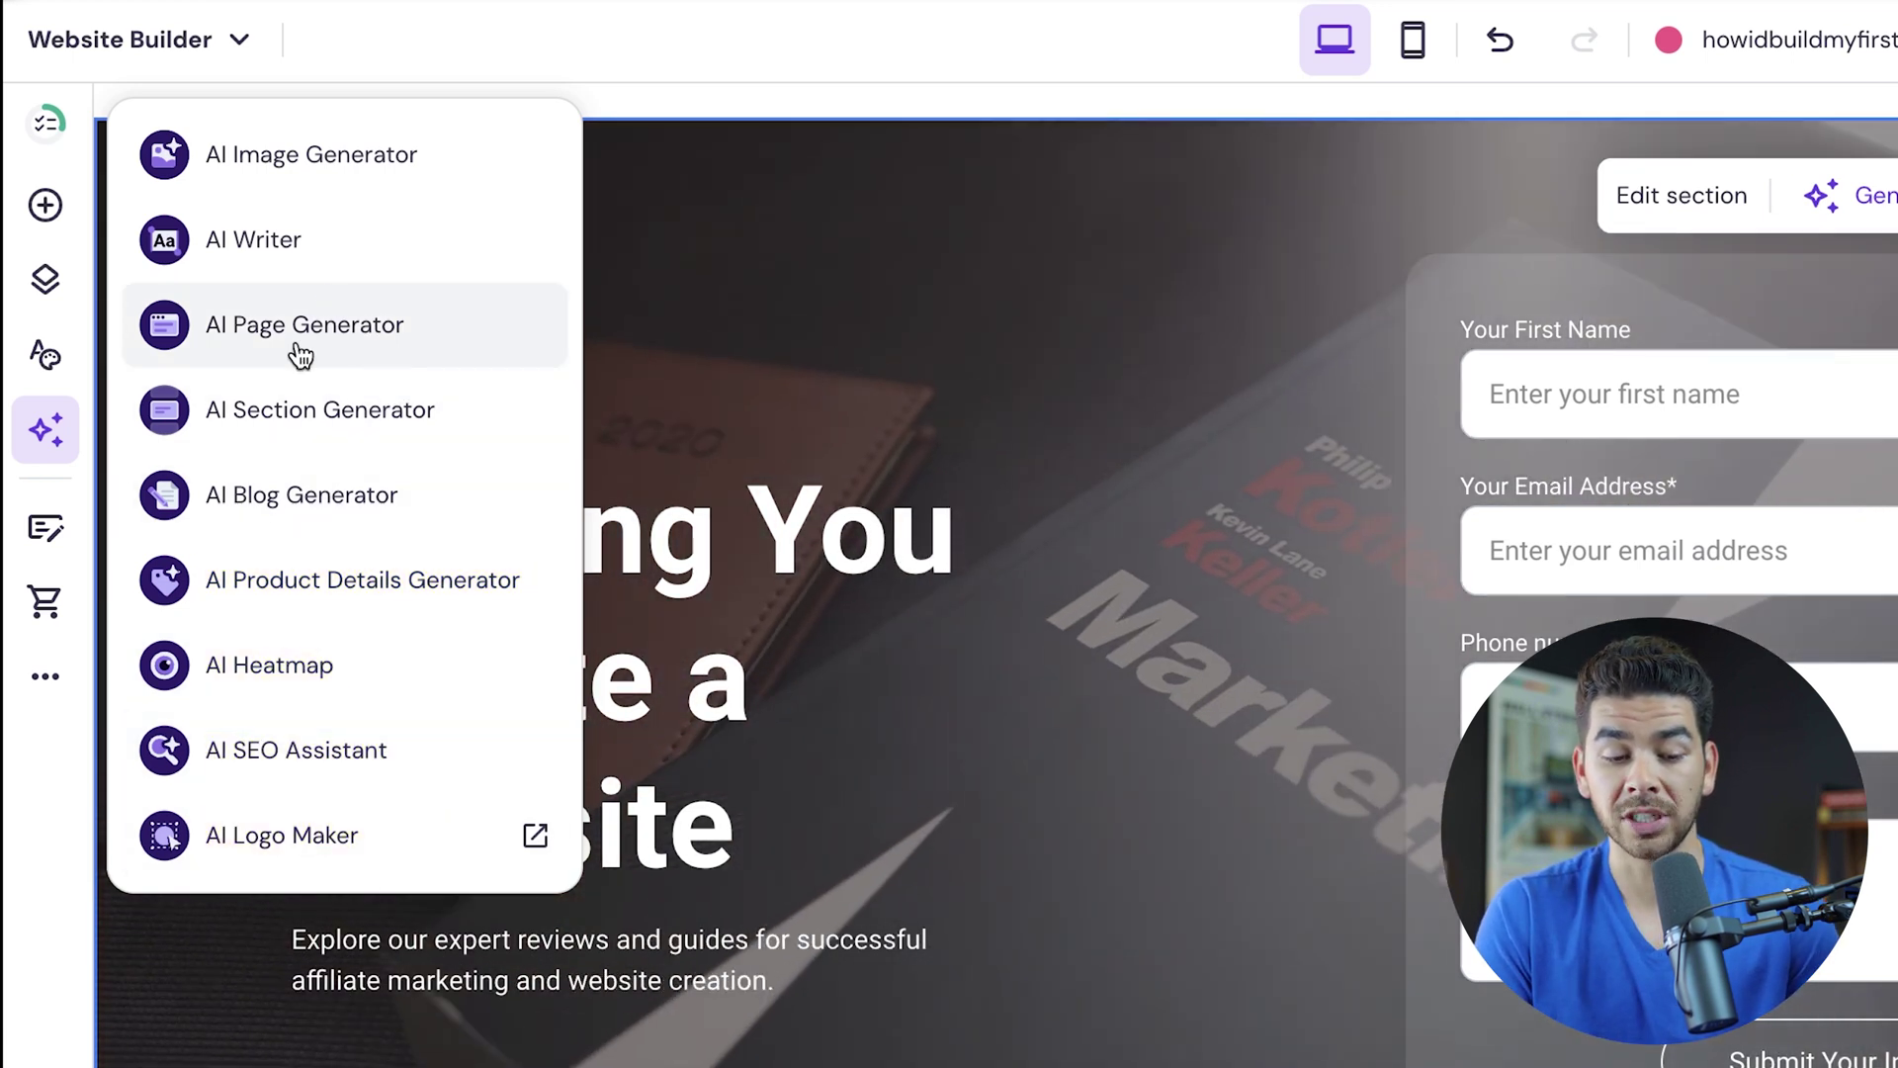
{"action": "left_click", "coordinate": [306, 353]}
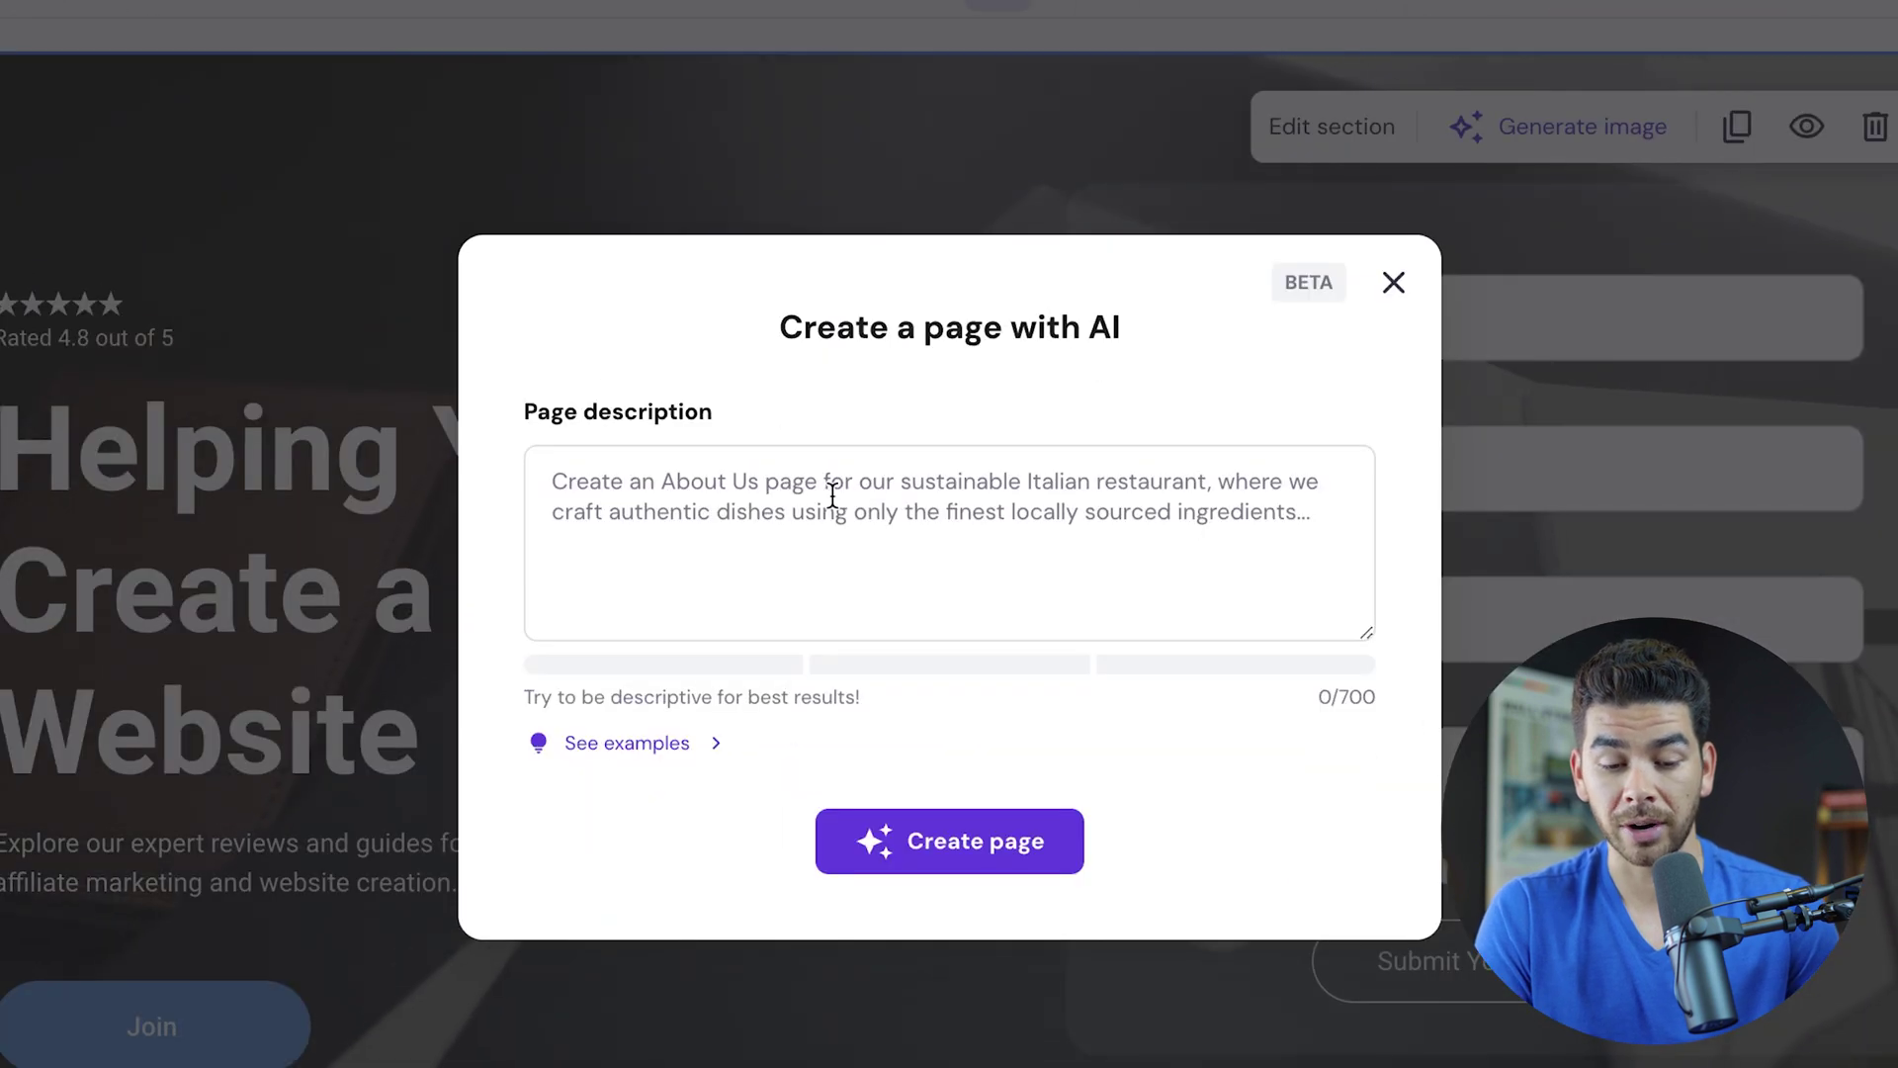
{"action": "left_click", "coordinate": [865, 530]}
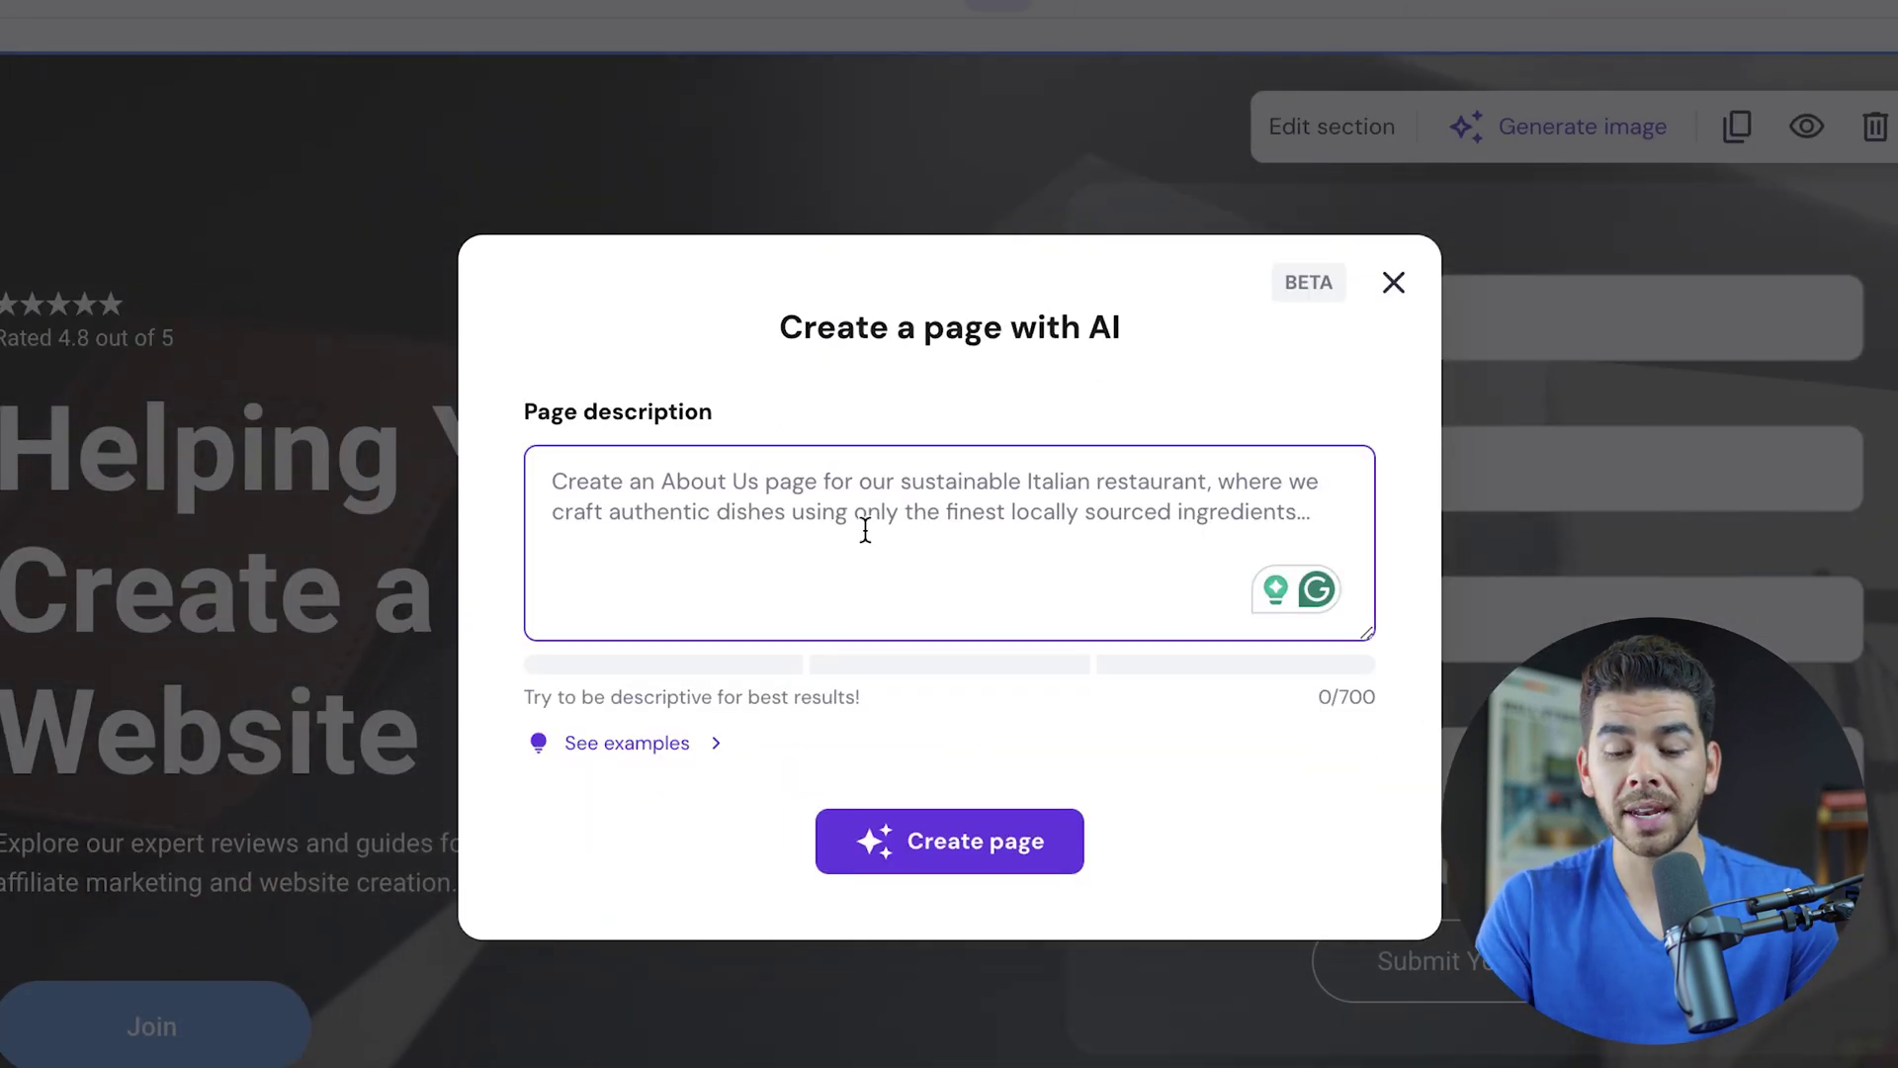
{"action": "type", "text": "Creat"}
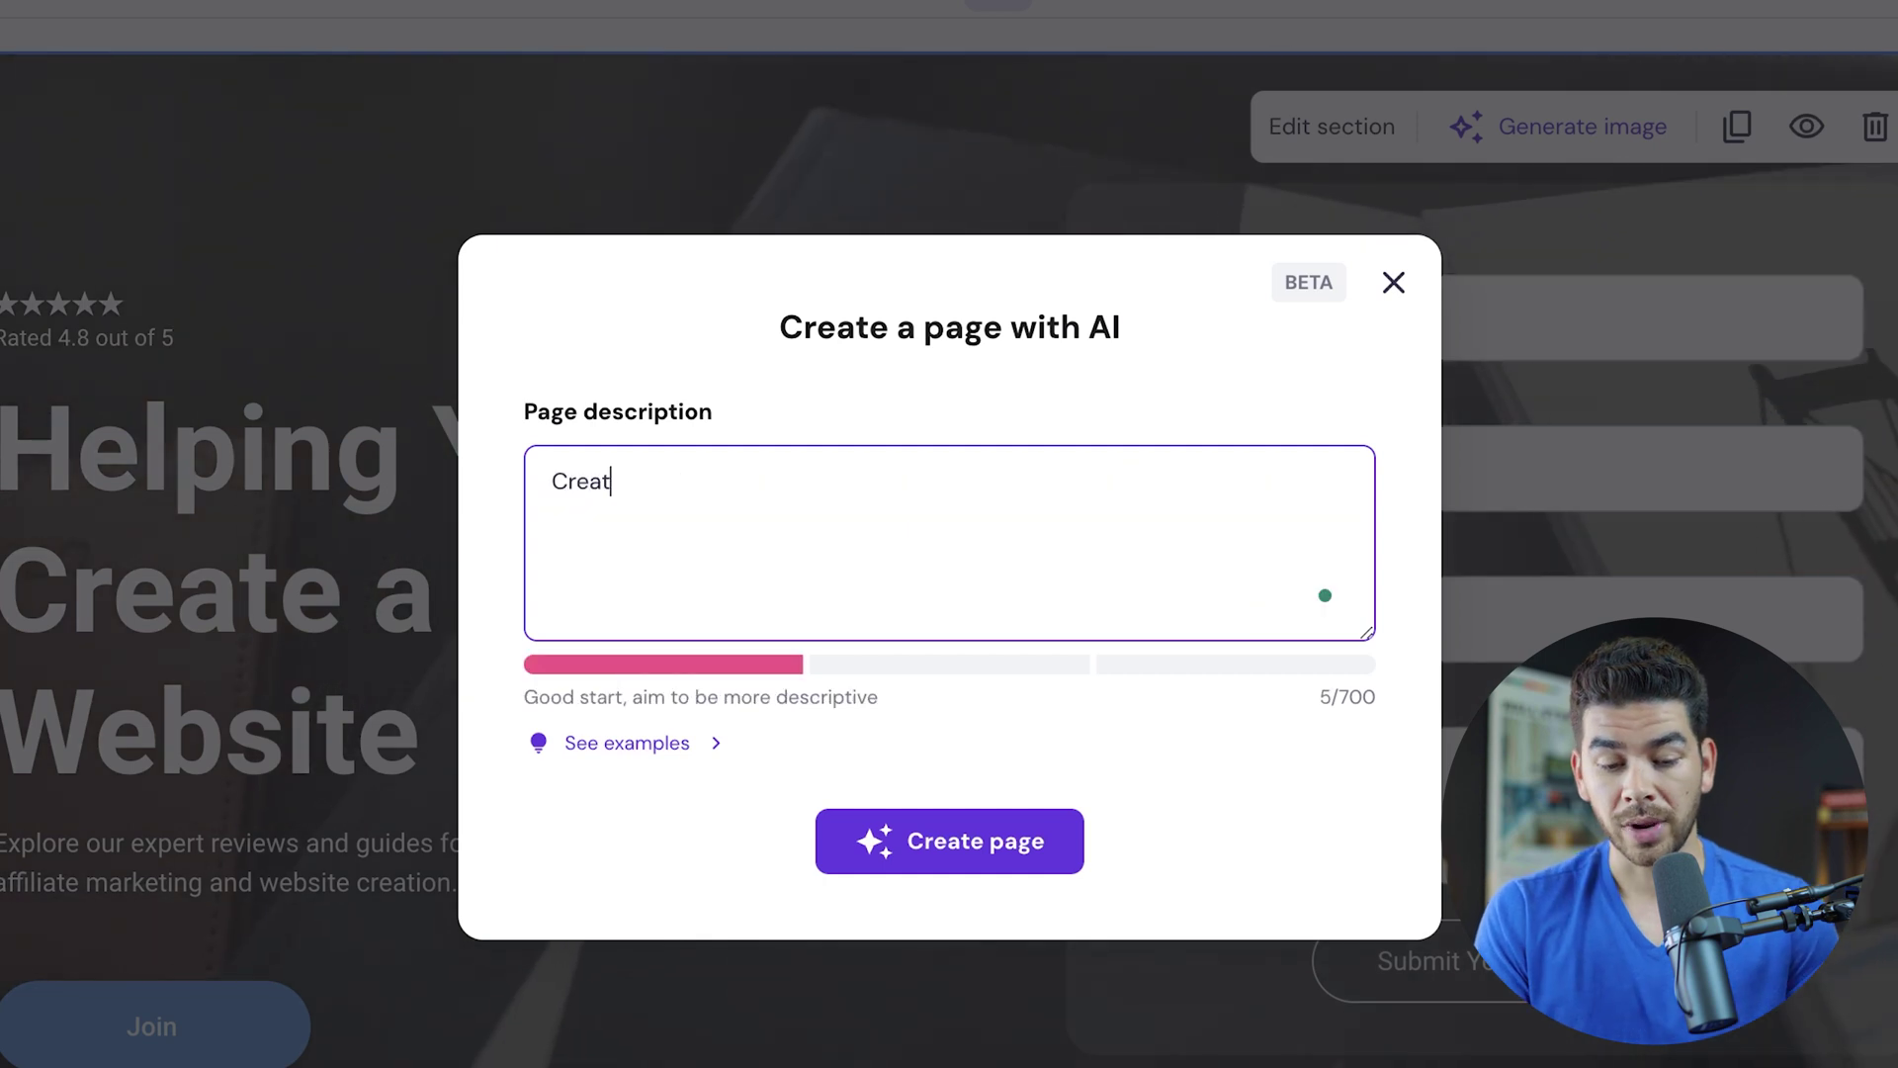
{"action": "type", "text": "e a page where we c"}
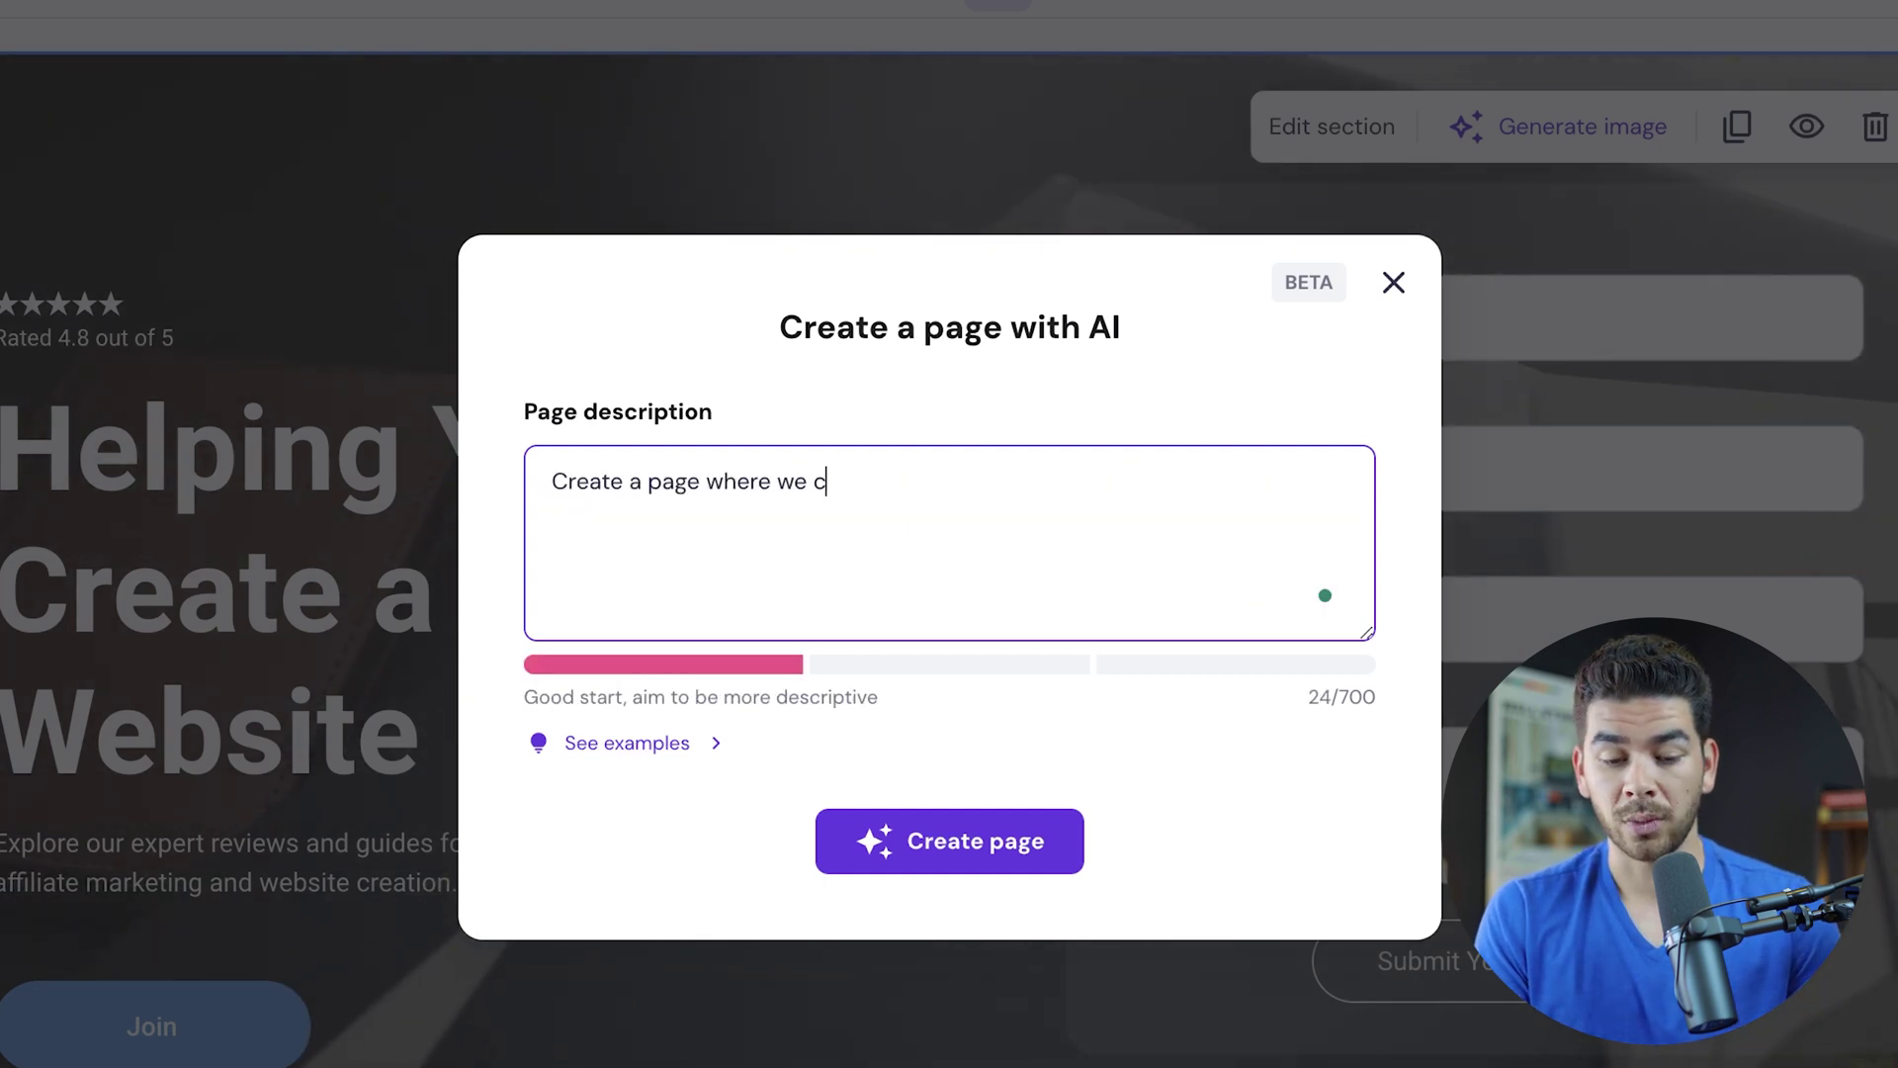
{"action": "type", "text": "an review tech and do fu"}
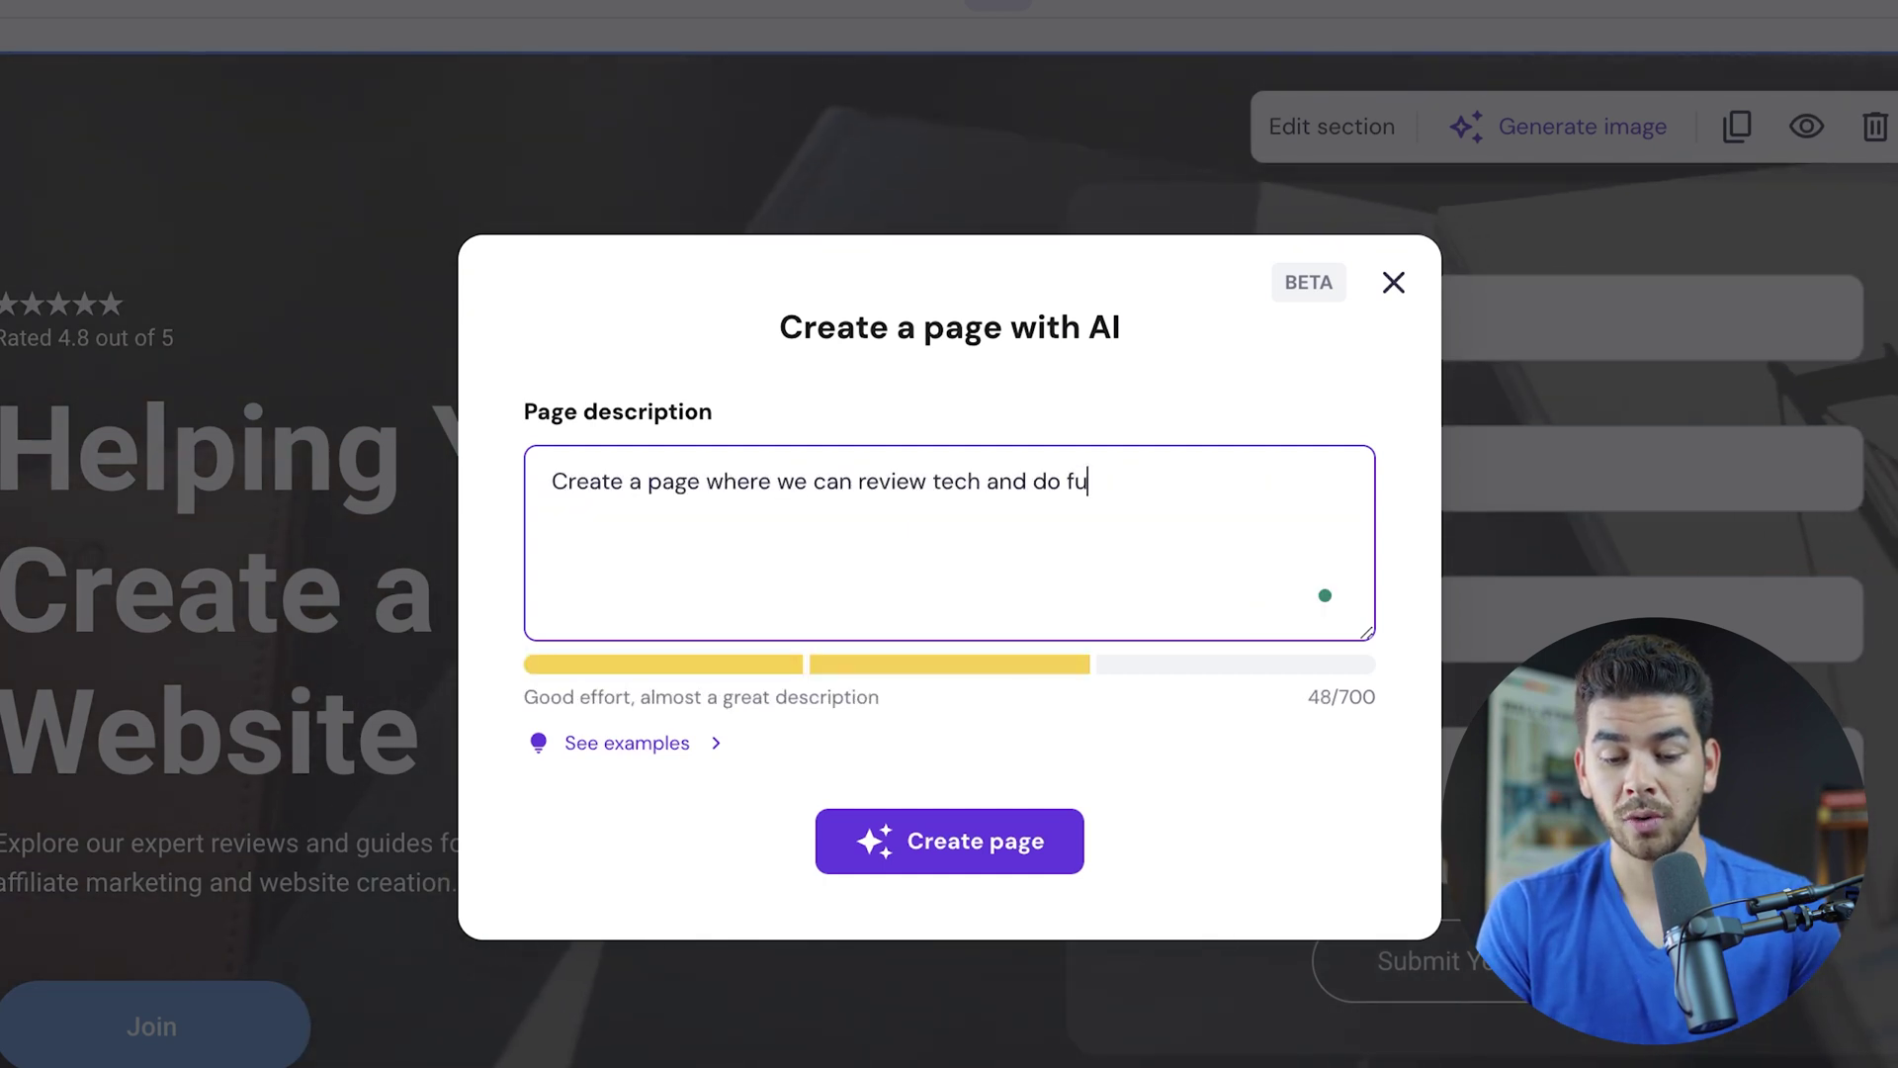
{"action": "type", "text": "ll comparisons with other pr"}
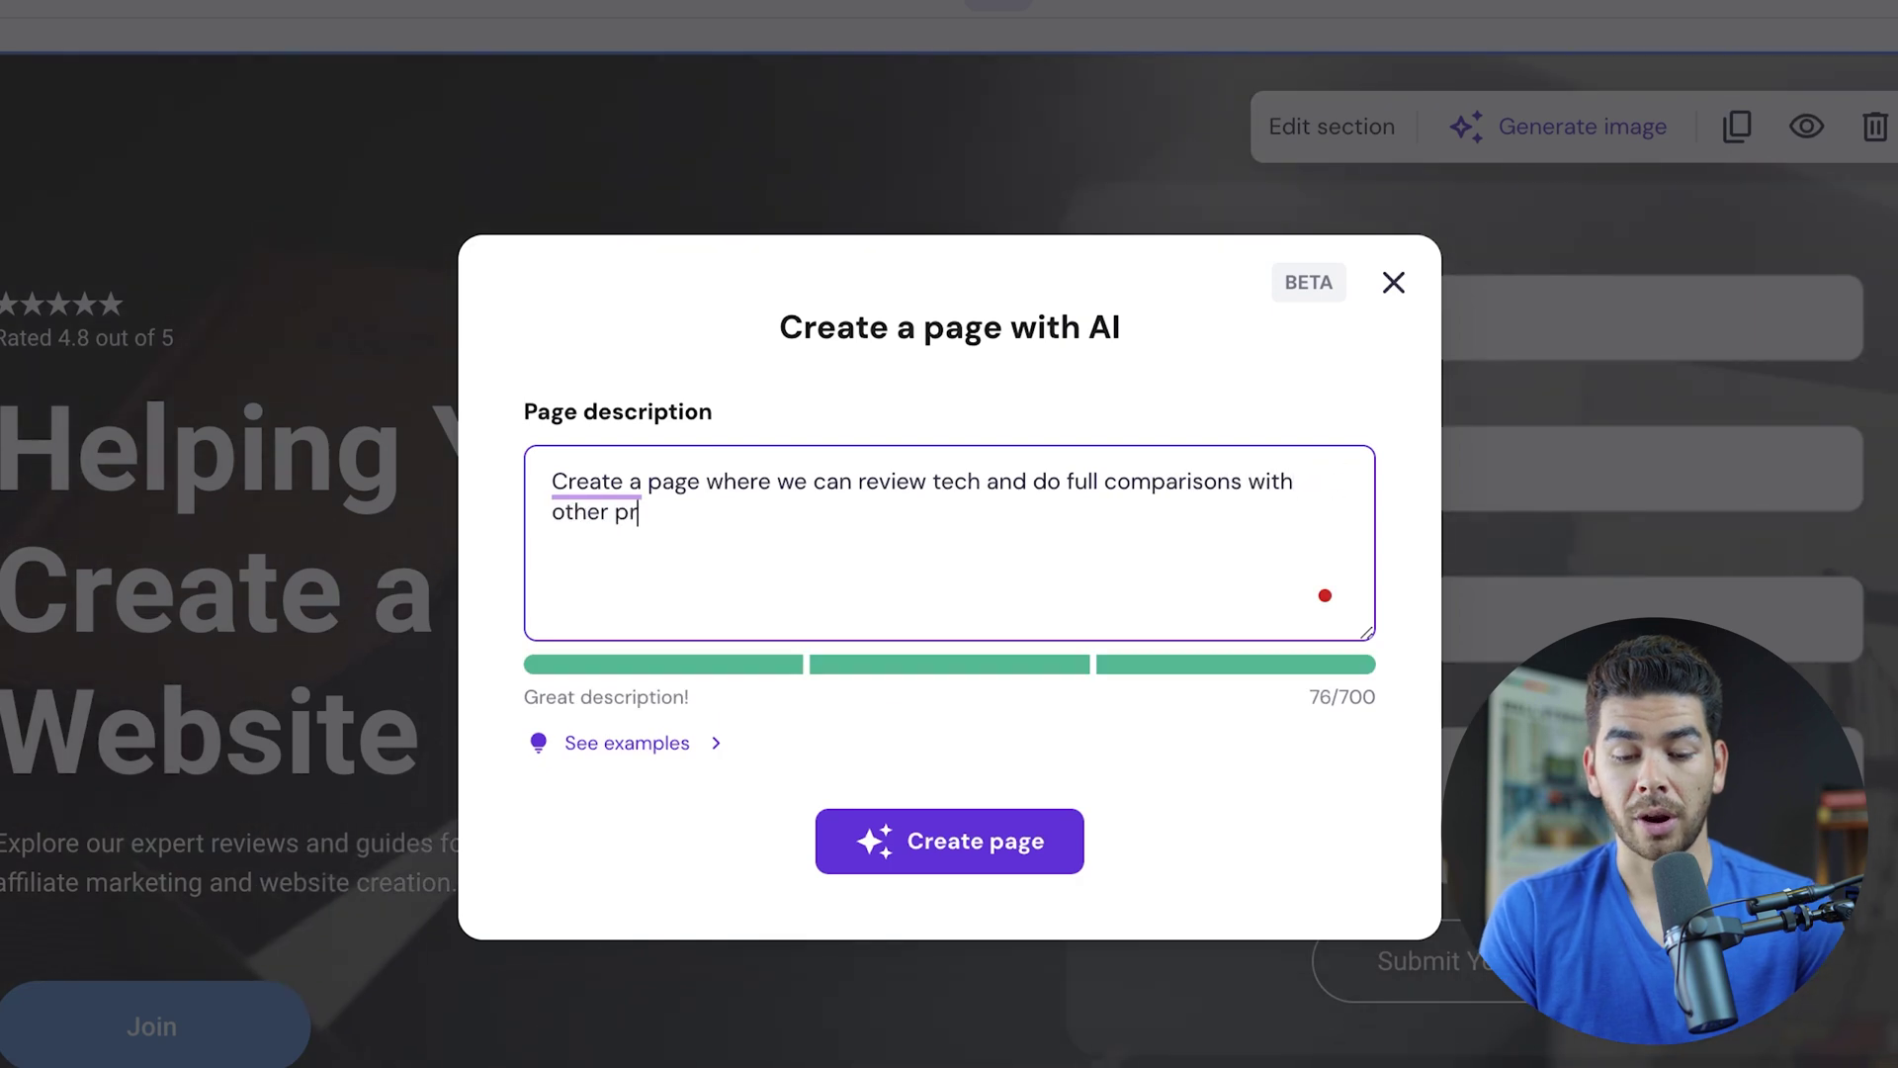
{"action": "type", "text": "oducts."}
{"action": "left_click", "coordinate": [983, 838]}
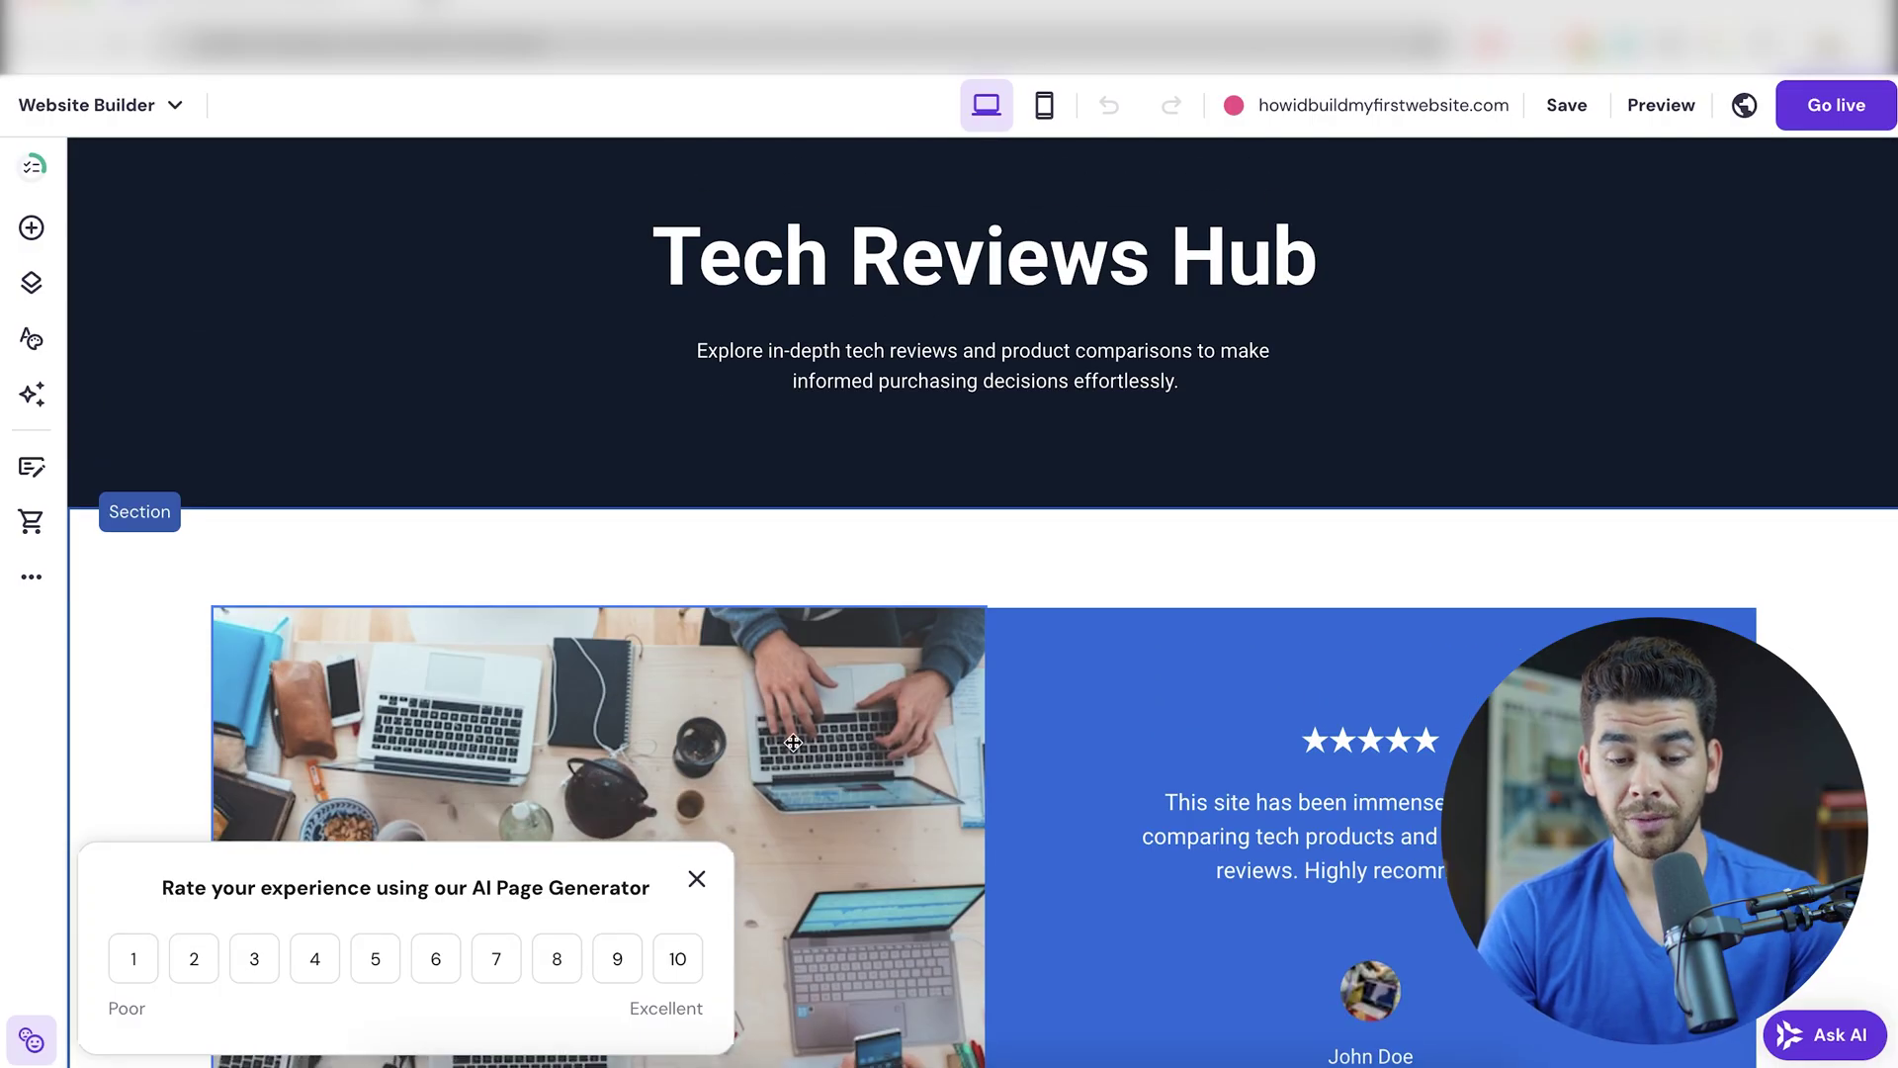
{"action": "left_click", "coordinate": [714, 866]}
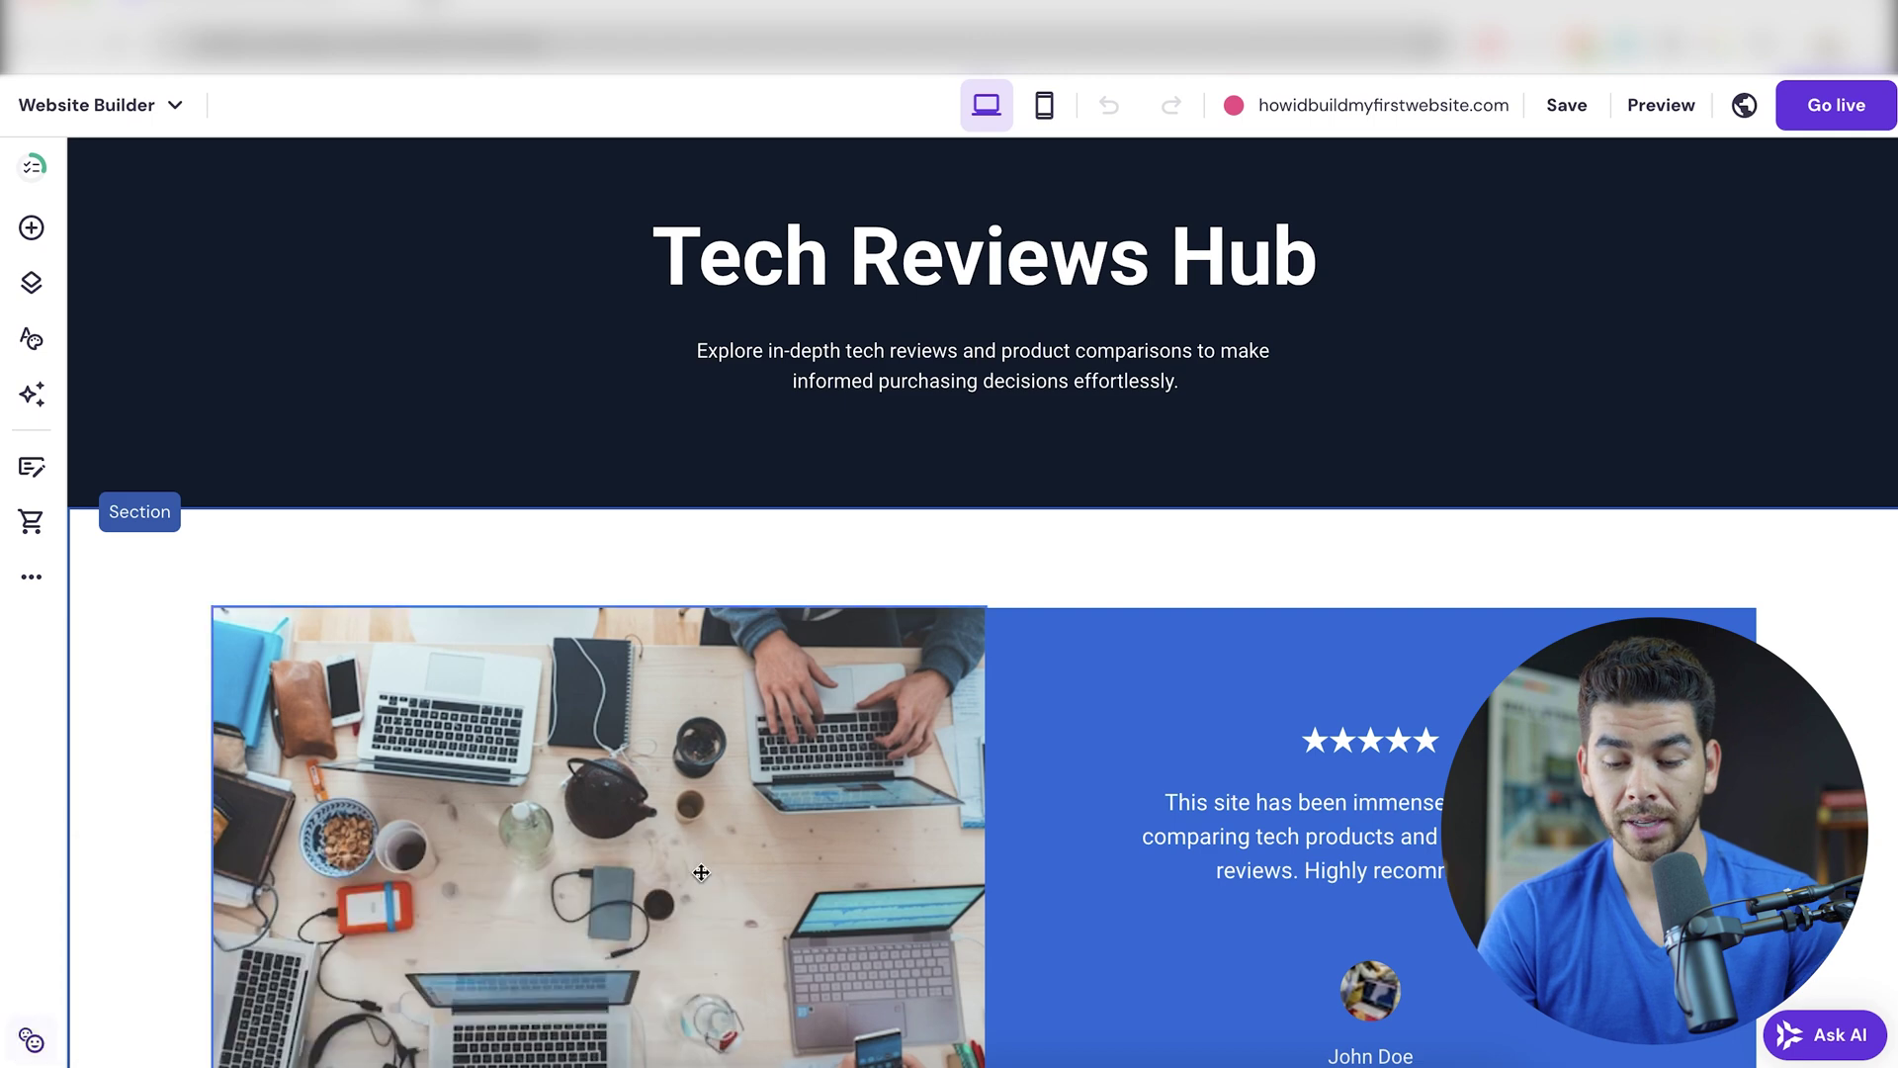
- Look through all sections of the generated tech reviews page and select the section with the customer testimonial
{"action": "scroll", "coordinate": [965, 809], "scroll_direction": "down", "scroll_amount": 15}
{"action": "scroll", "coordinate": [965, 814], "scroll_direction": "down", "scroll_amount": 5}
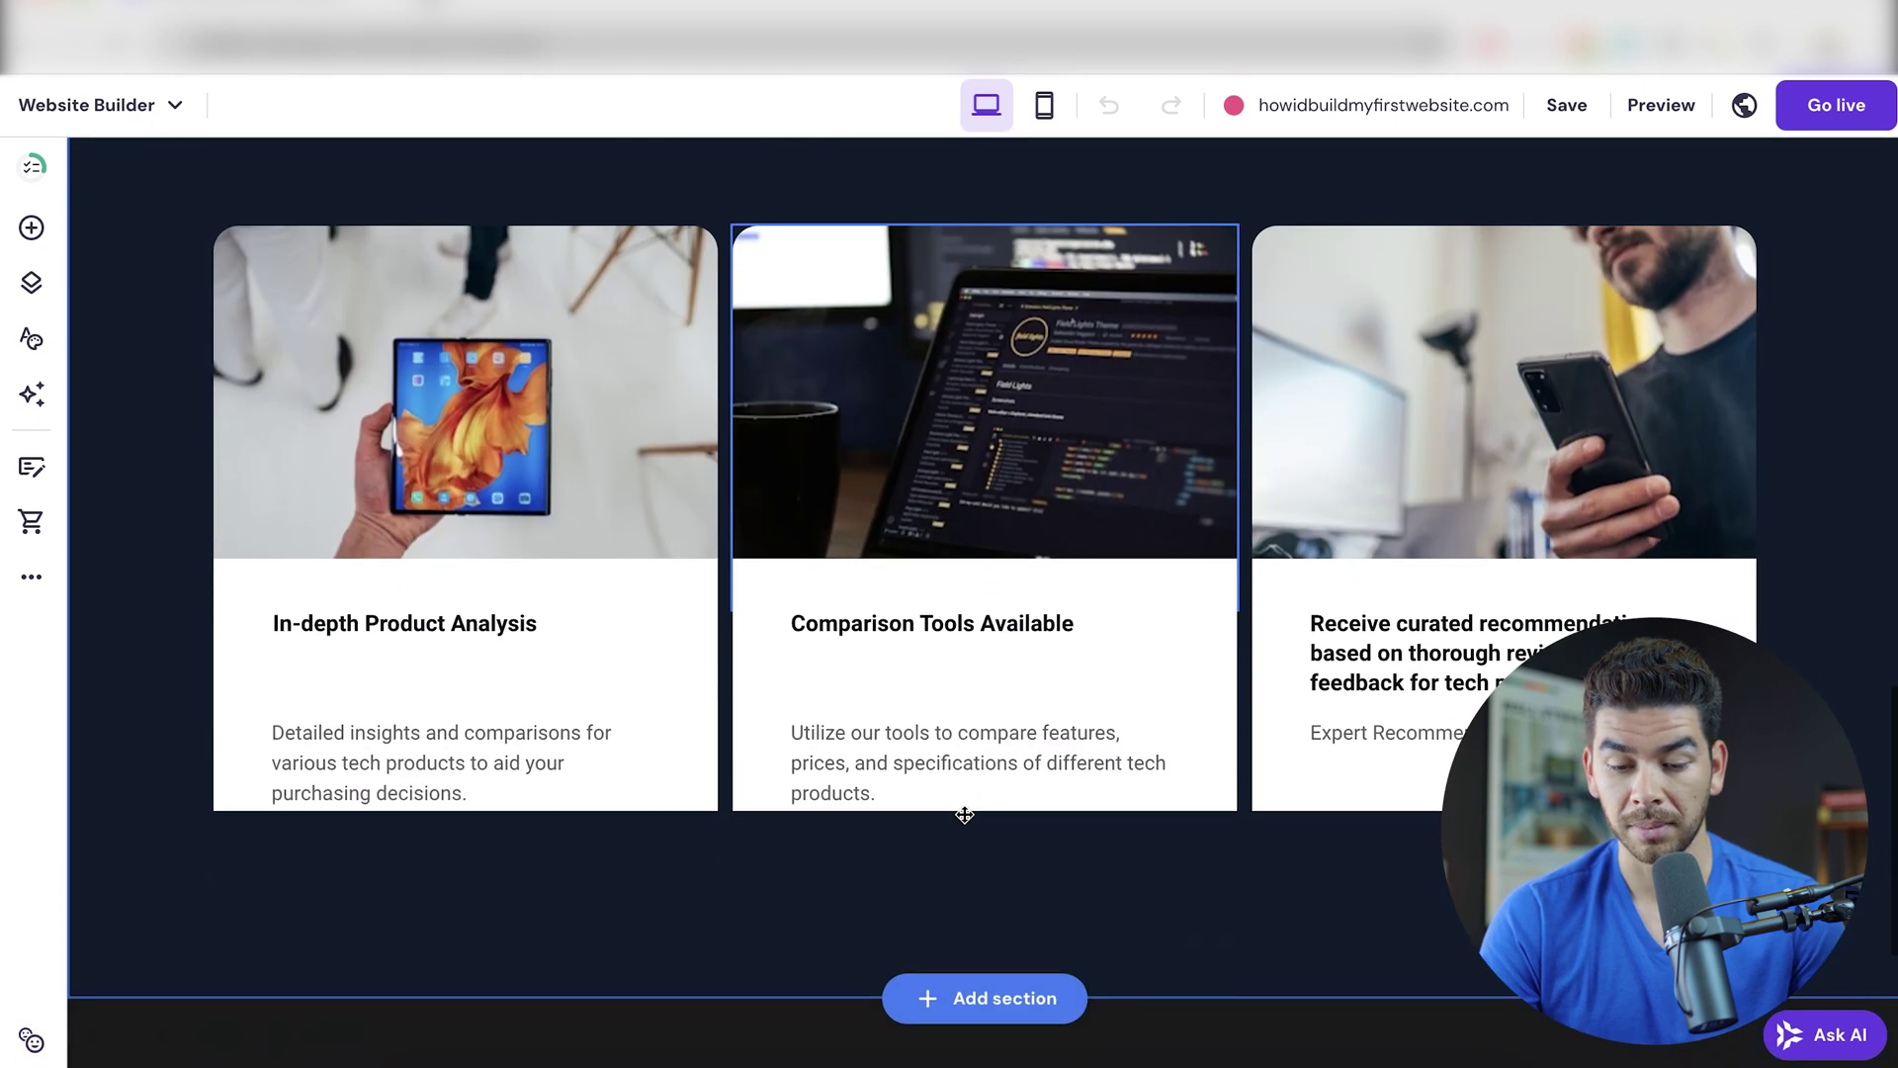
{"action": "scroll", "coordinate": [979, 692], "scroll_direction": "up", "scroll_amount": 15}
{"action": "scroll", "coordinate": [994, 620], "scroll_direction": "down", "scroll_amount": 3}
{"action": "scroll", "coordinate": [993, 620], "scroll_direction": "down", "scroll_amount": 1}
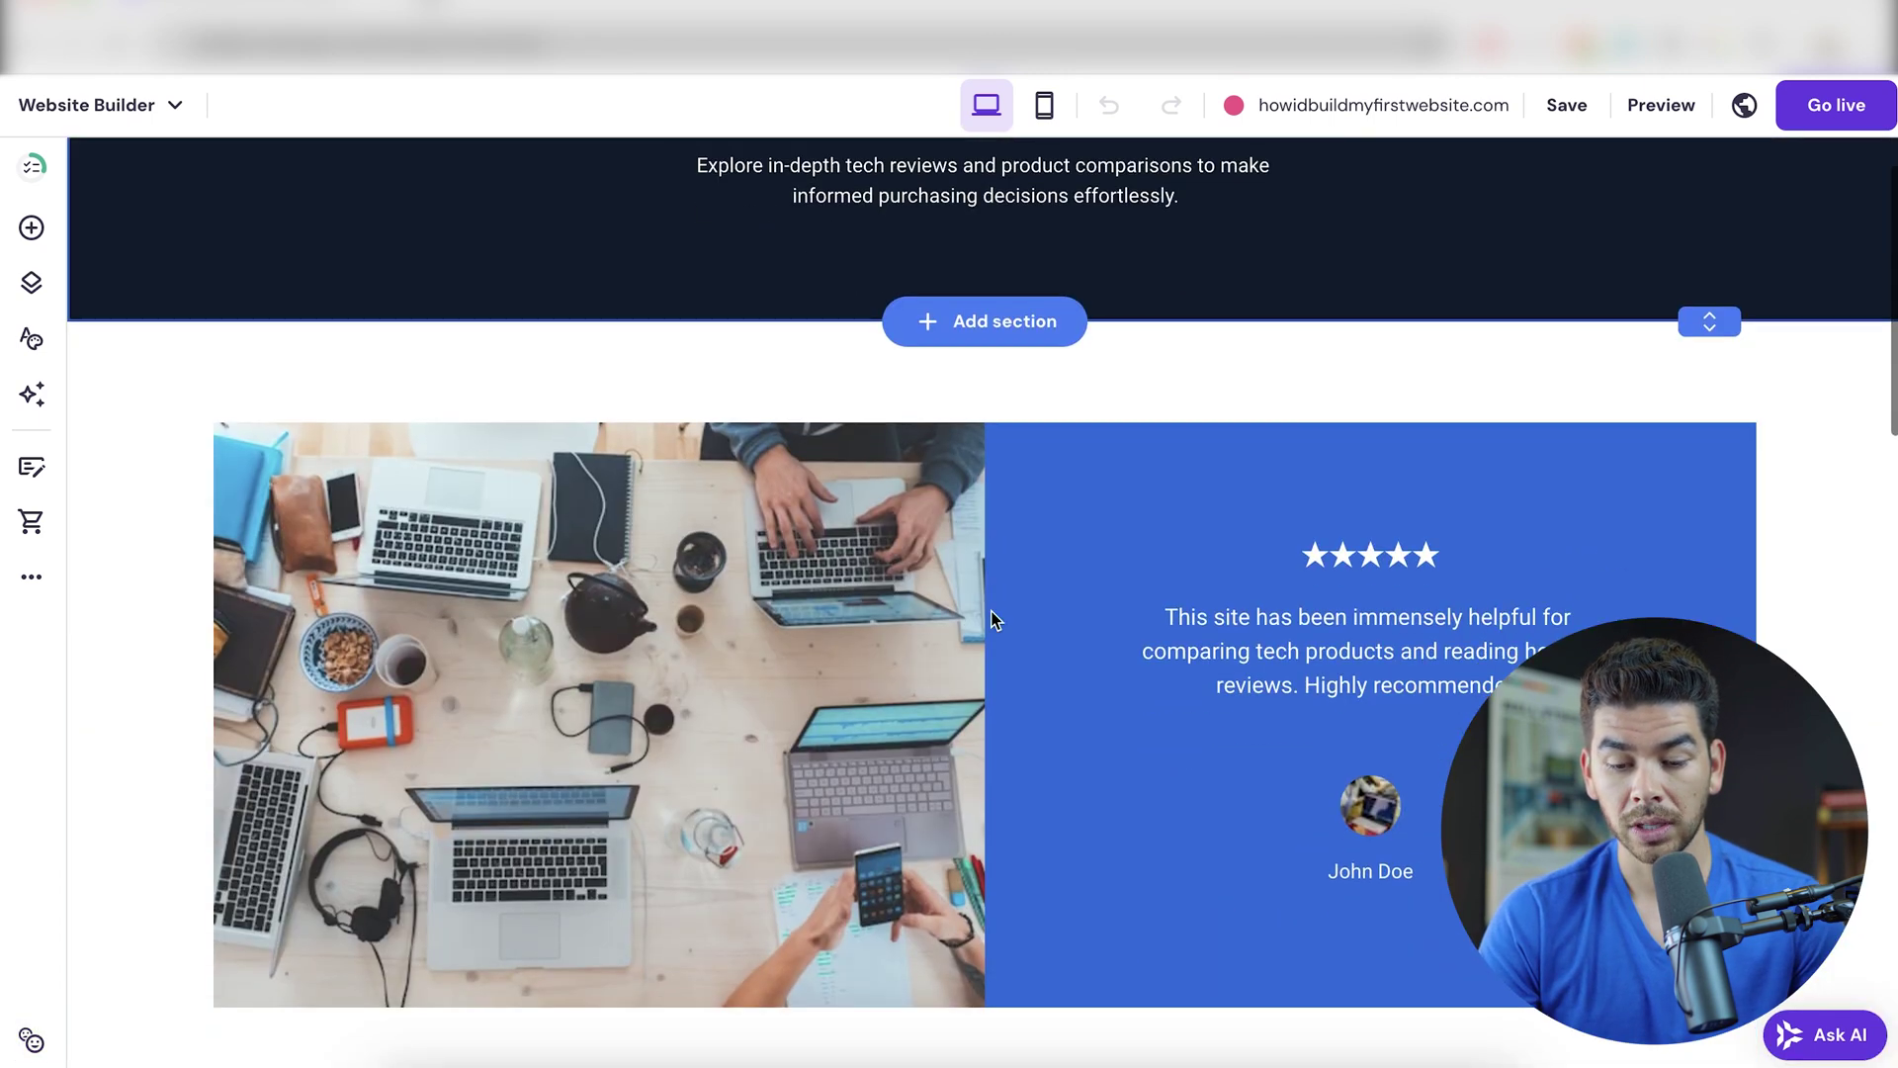
{"action": "scroll", "coordinate": [994, 622], "scroll_direction": "down", "scroll_amount": 6}
{"action": "scroll", "coordinate": [733, 658], "scroll_direction": "down", "scroll_amount": 10}
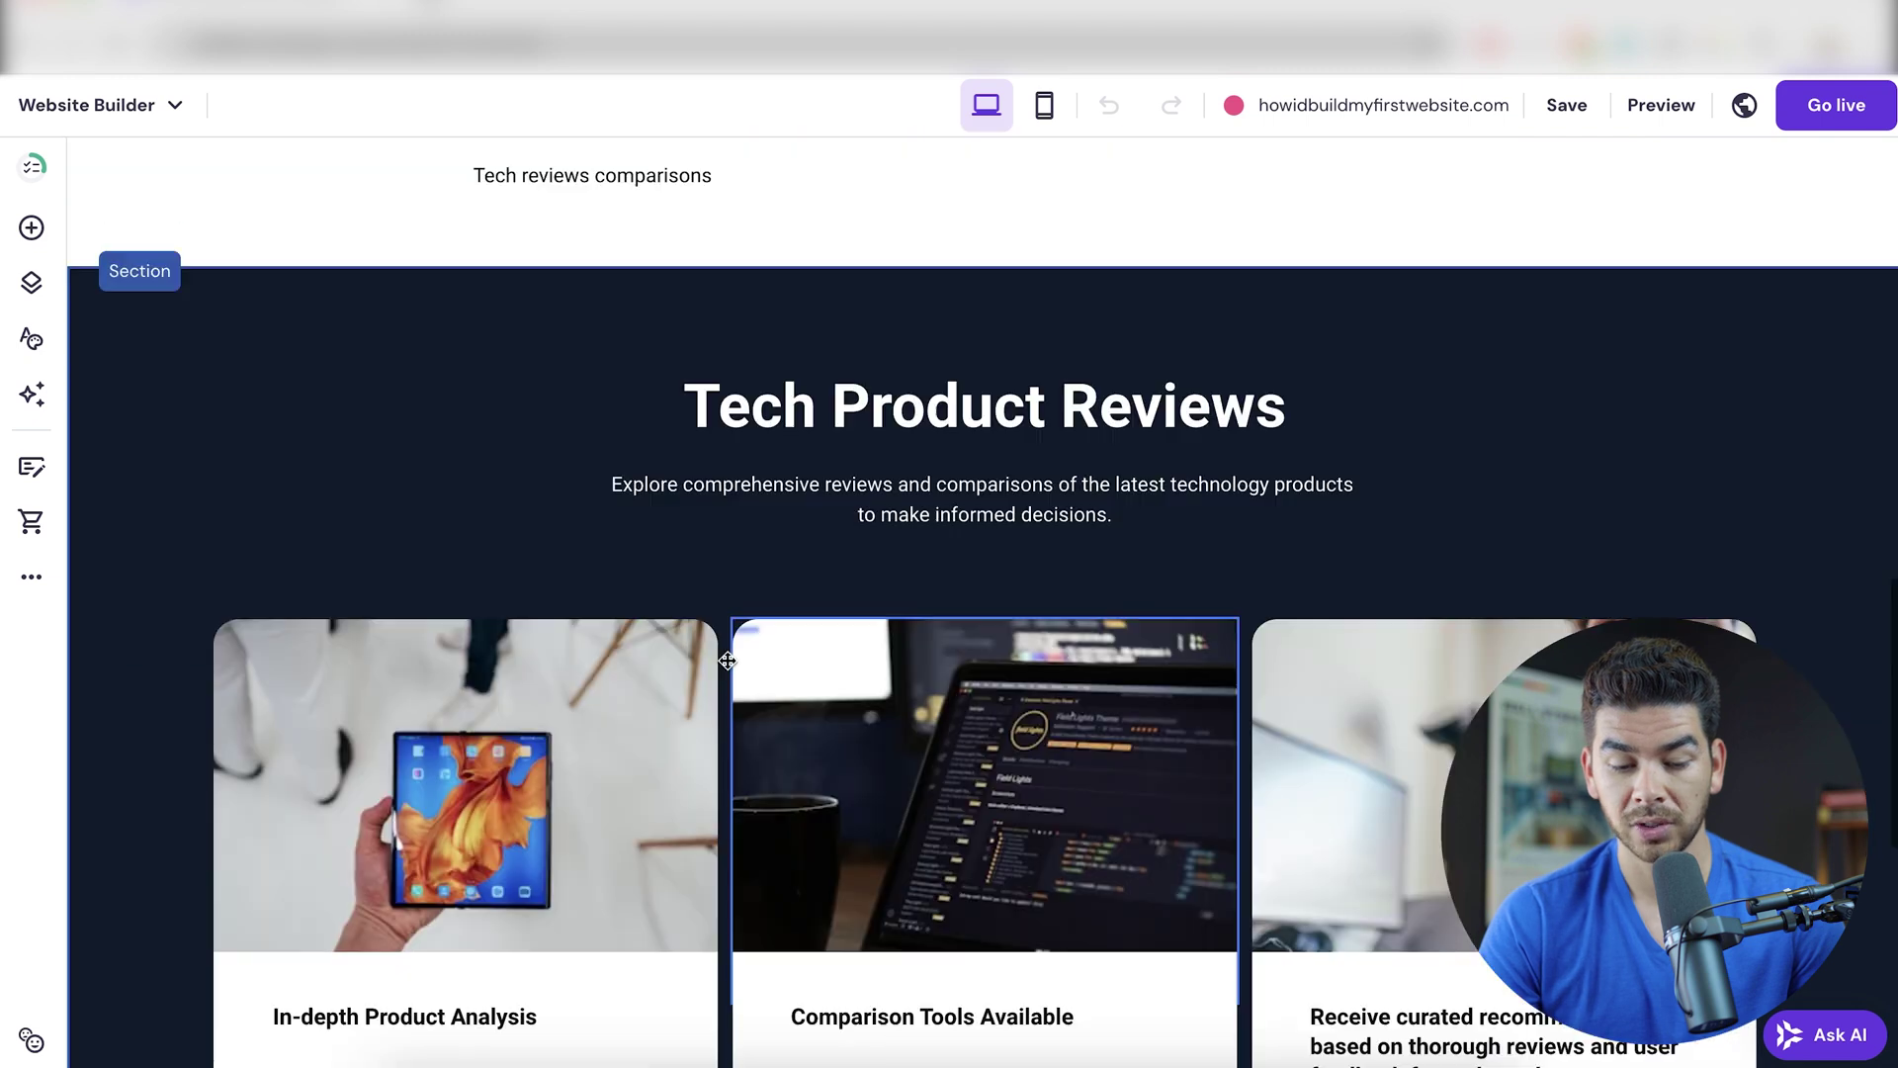
{"action": "left_click", "coordinate": [839, 309]}
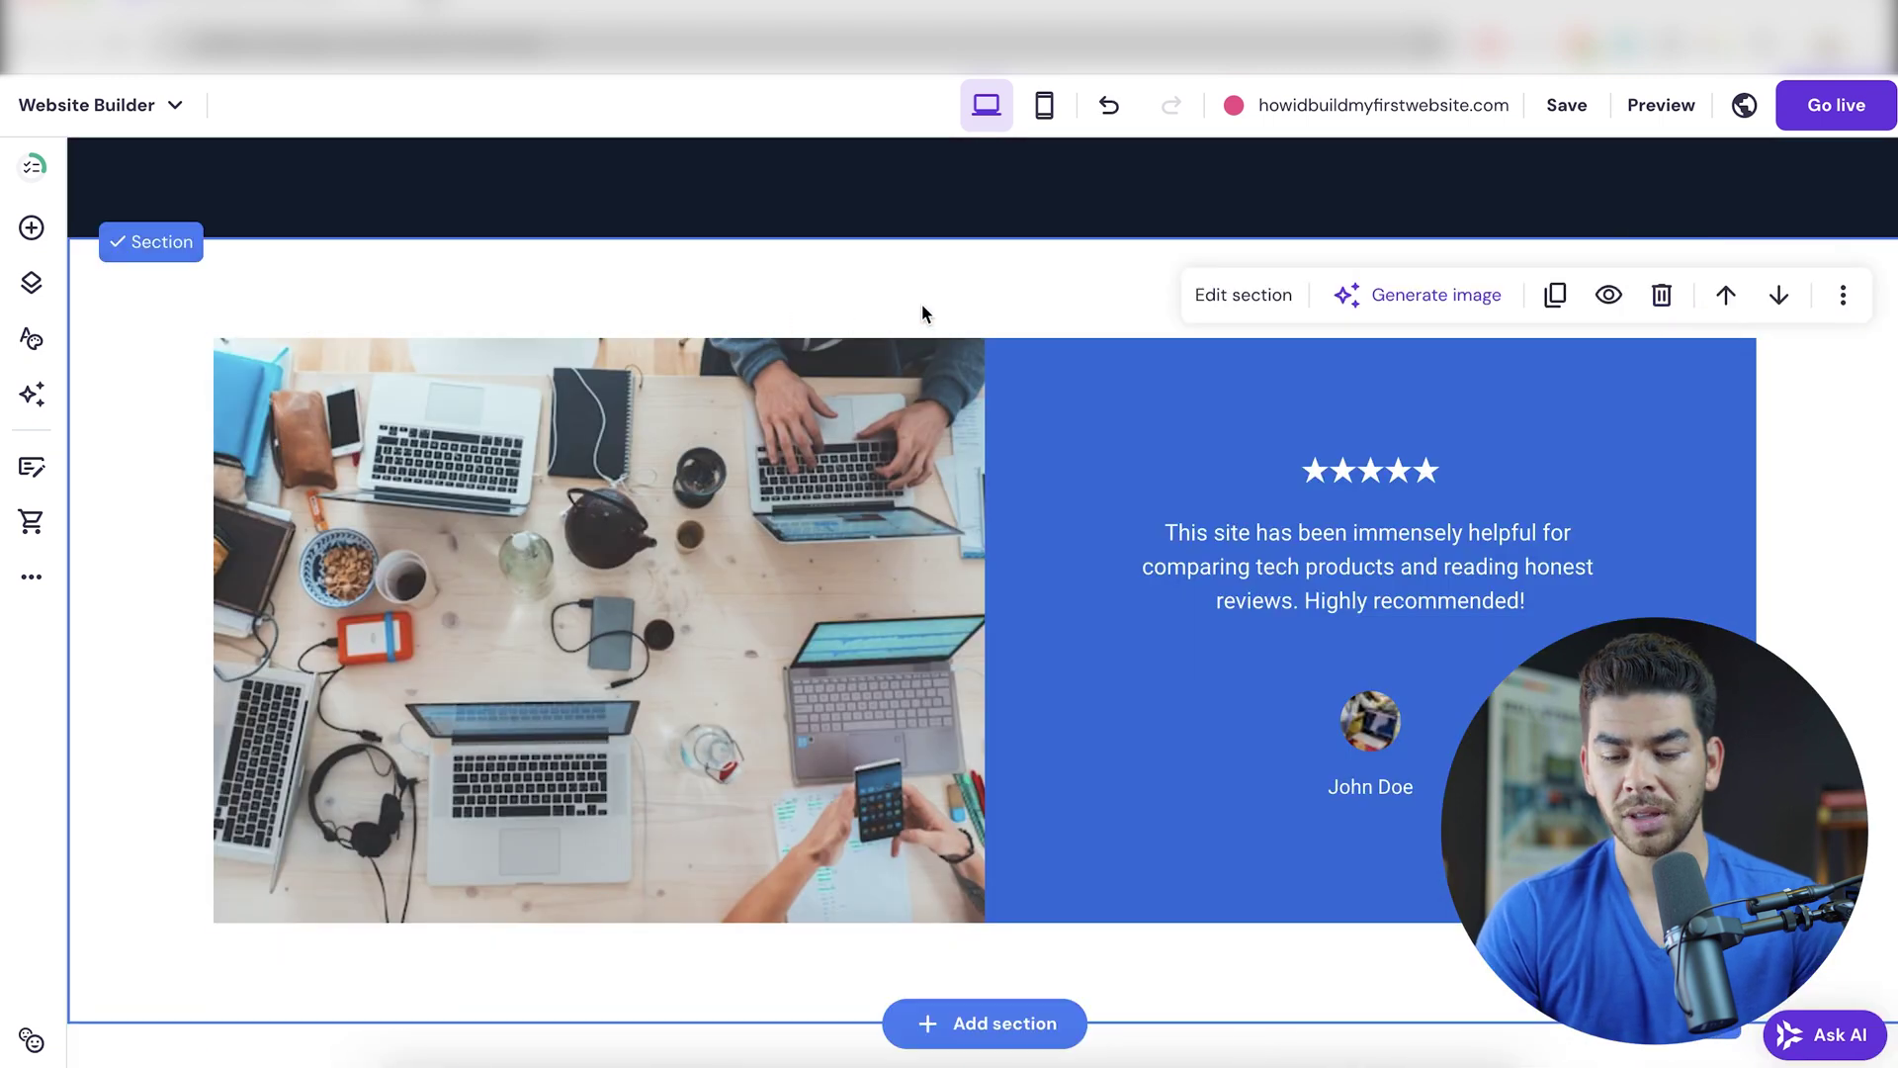
- Delete the customer testimonial section from the tech reviews page
{"action": "left_click", "coordinate": [1662, 295]}
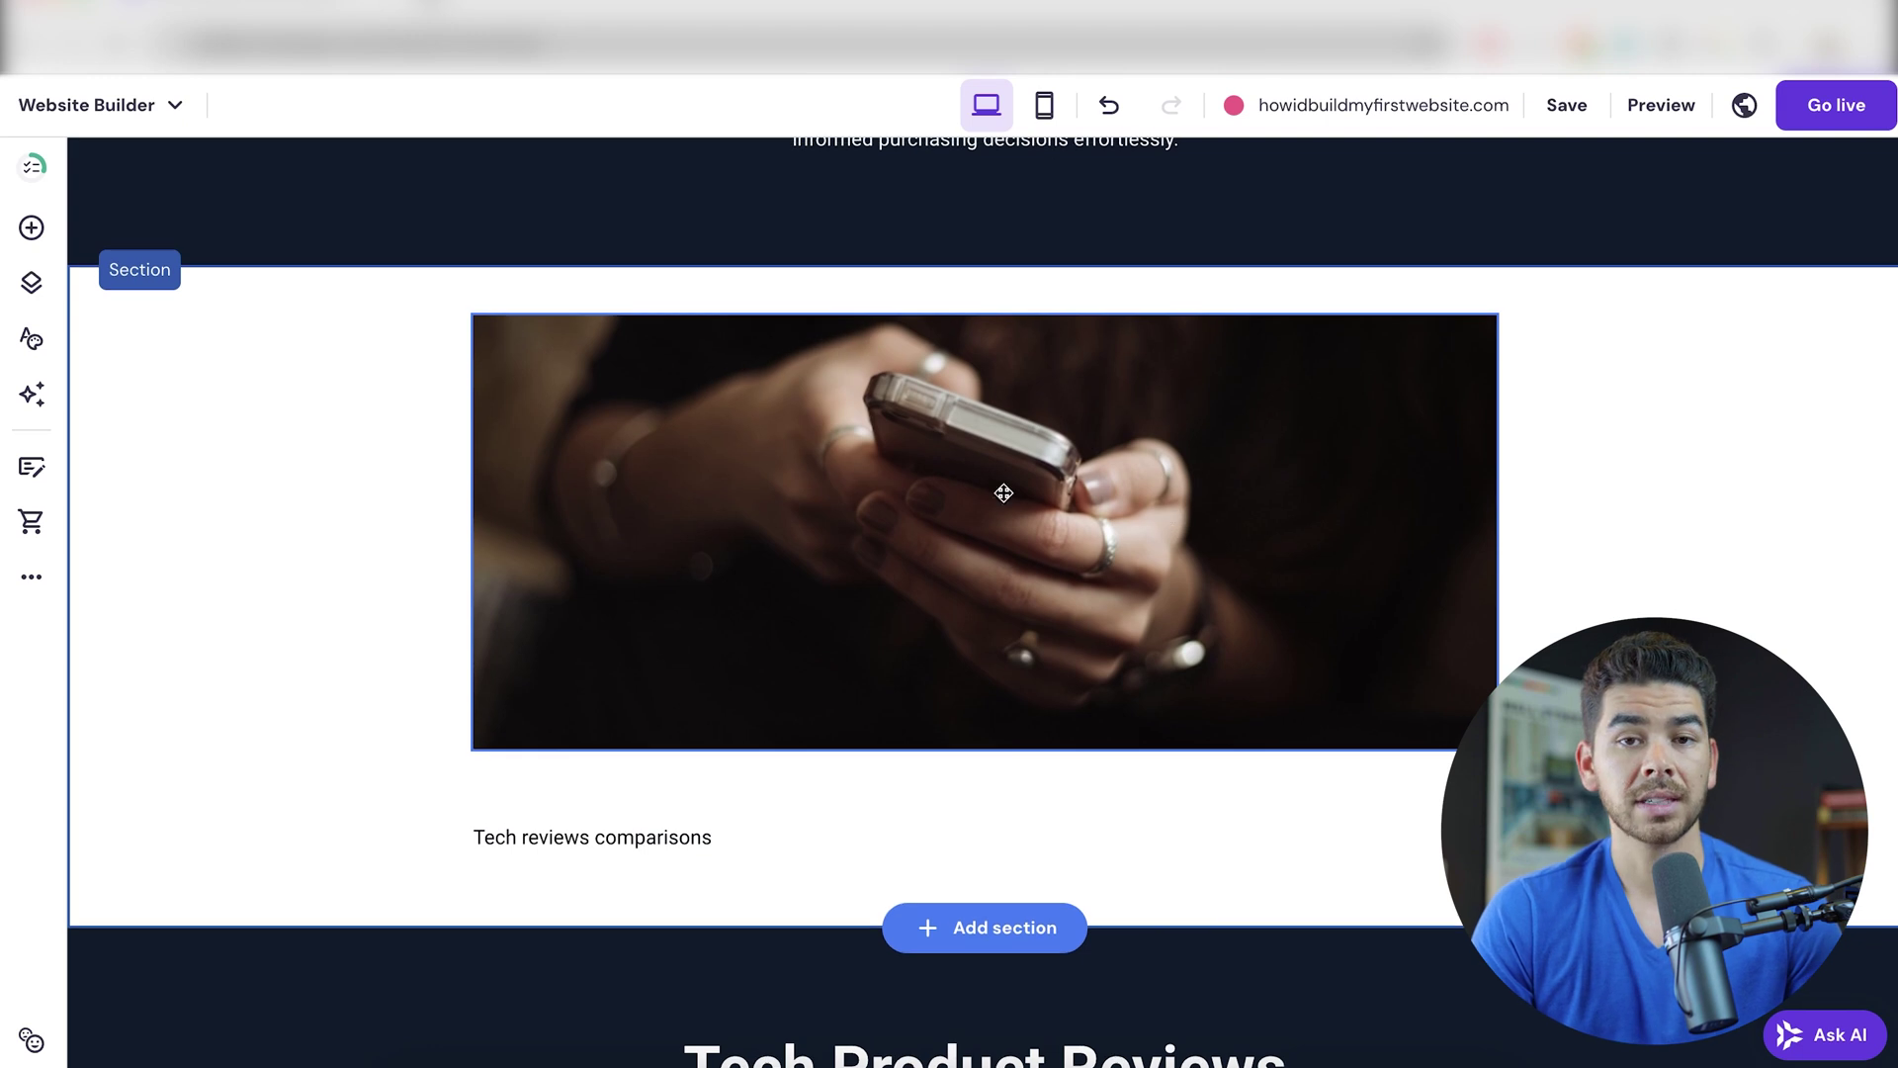
- Generate text with AI Writer for the "Tech reviews comparisons" block from "Write an article about this pen being the best for using to brainstorm ideas."
{"action": "left_click", "coordinate": [670, 834]}
{"action": "left_click", "coordinate": [658, 767]}
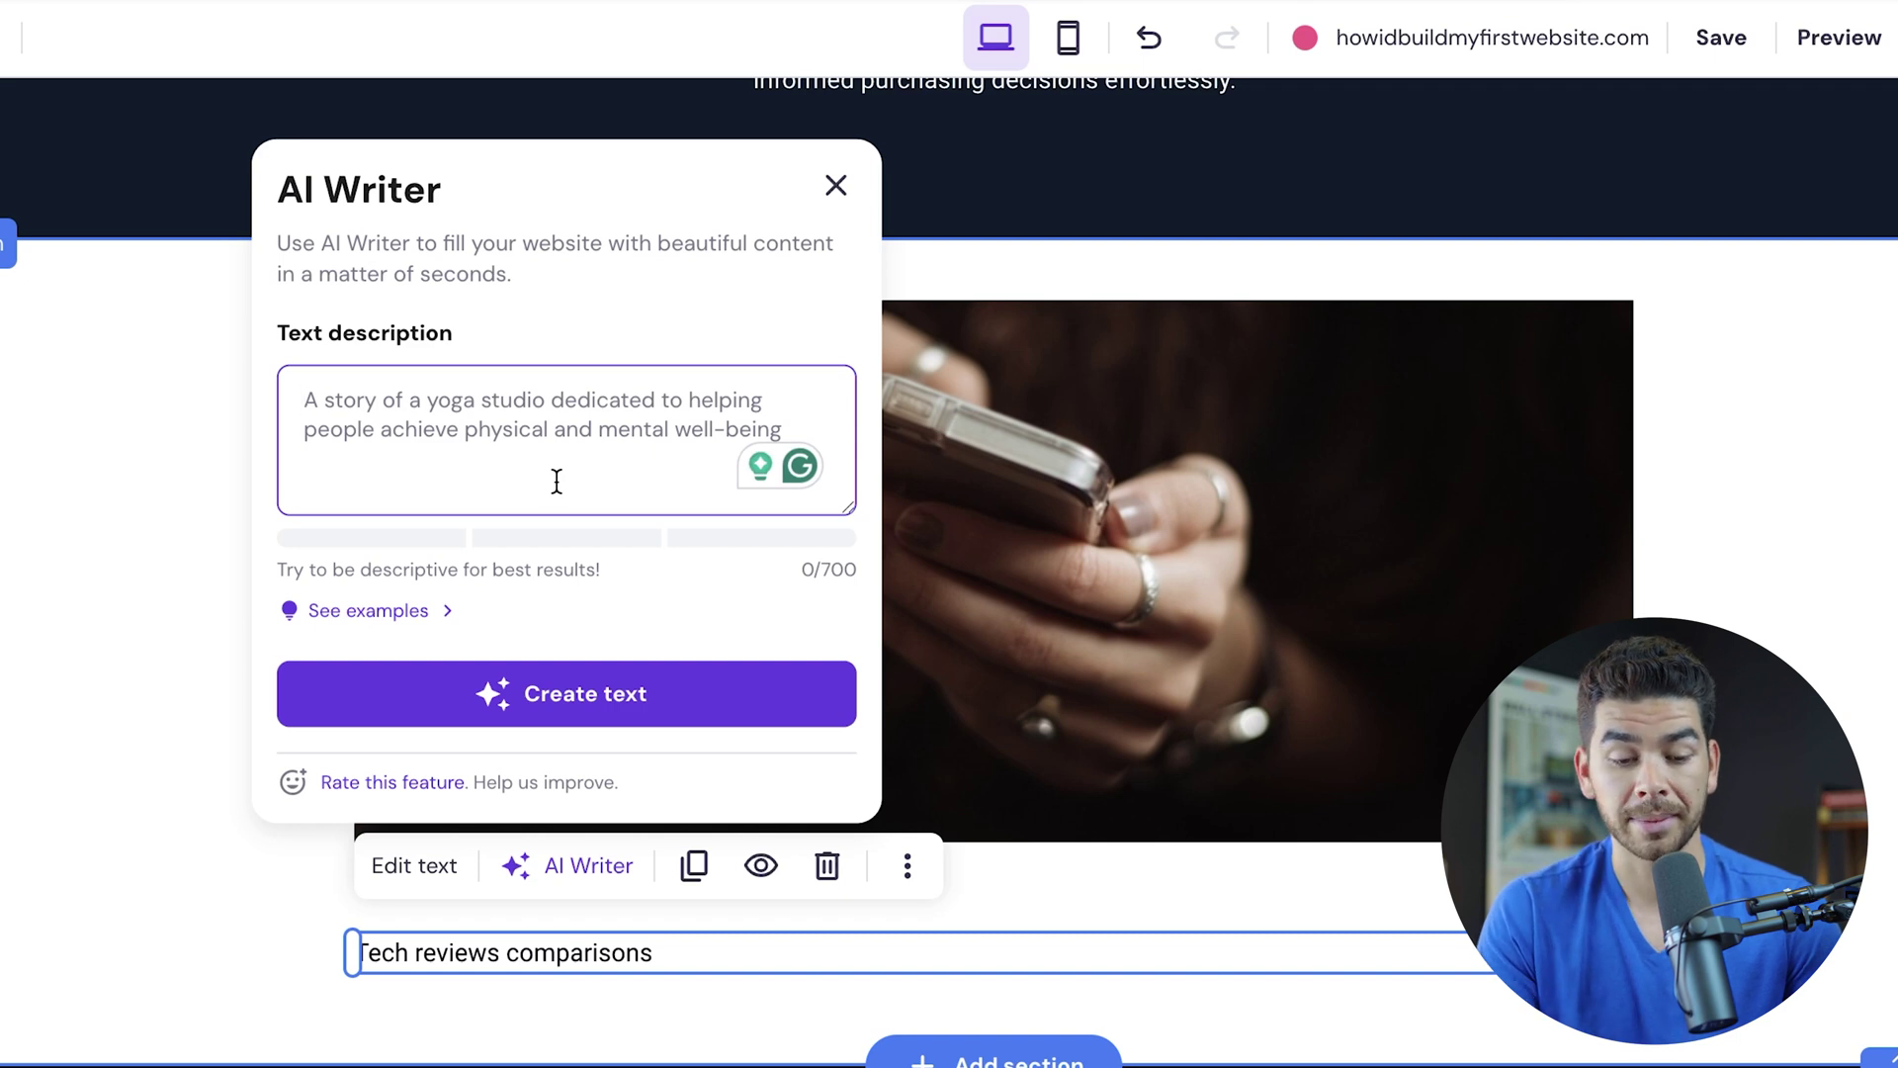
{"action": "left_click", "coordinate": [556, 481]}
{"action": "type", "text": "Write an article about this pen being the best for using to brainstorm ideas."}
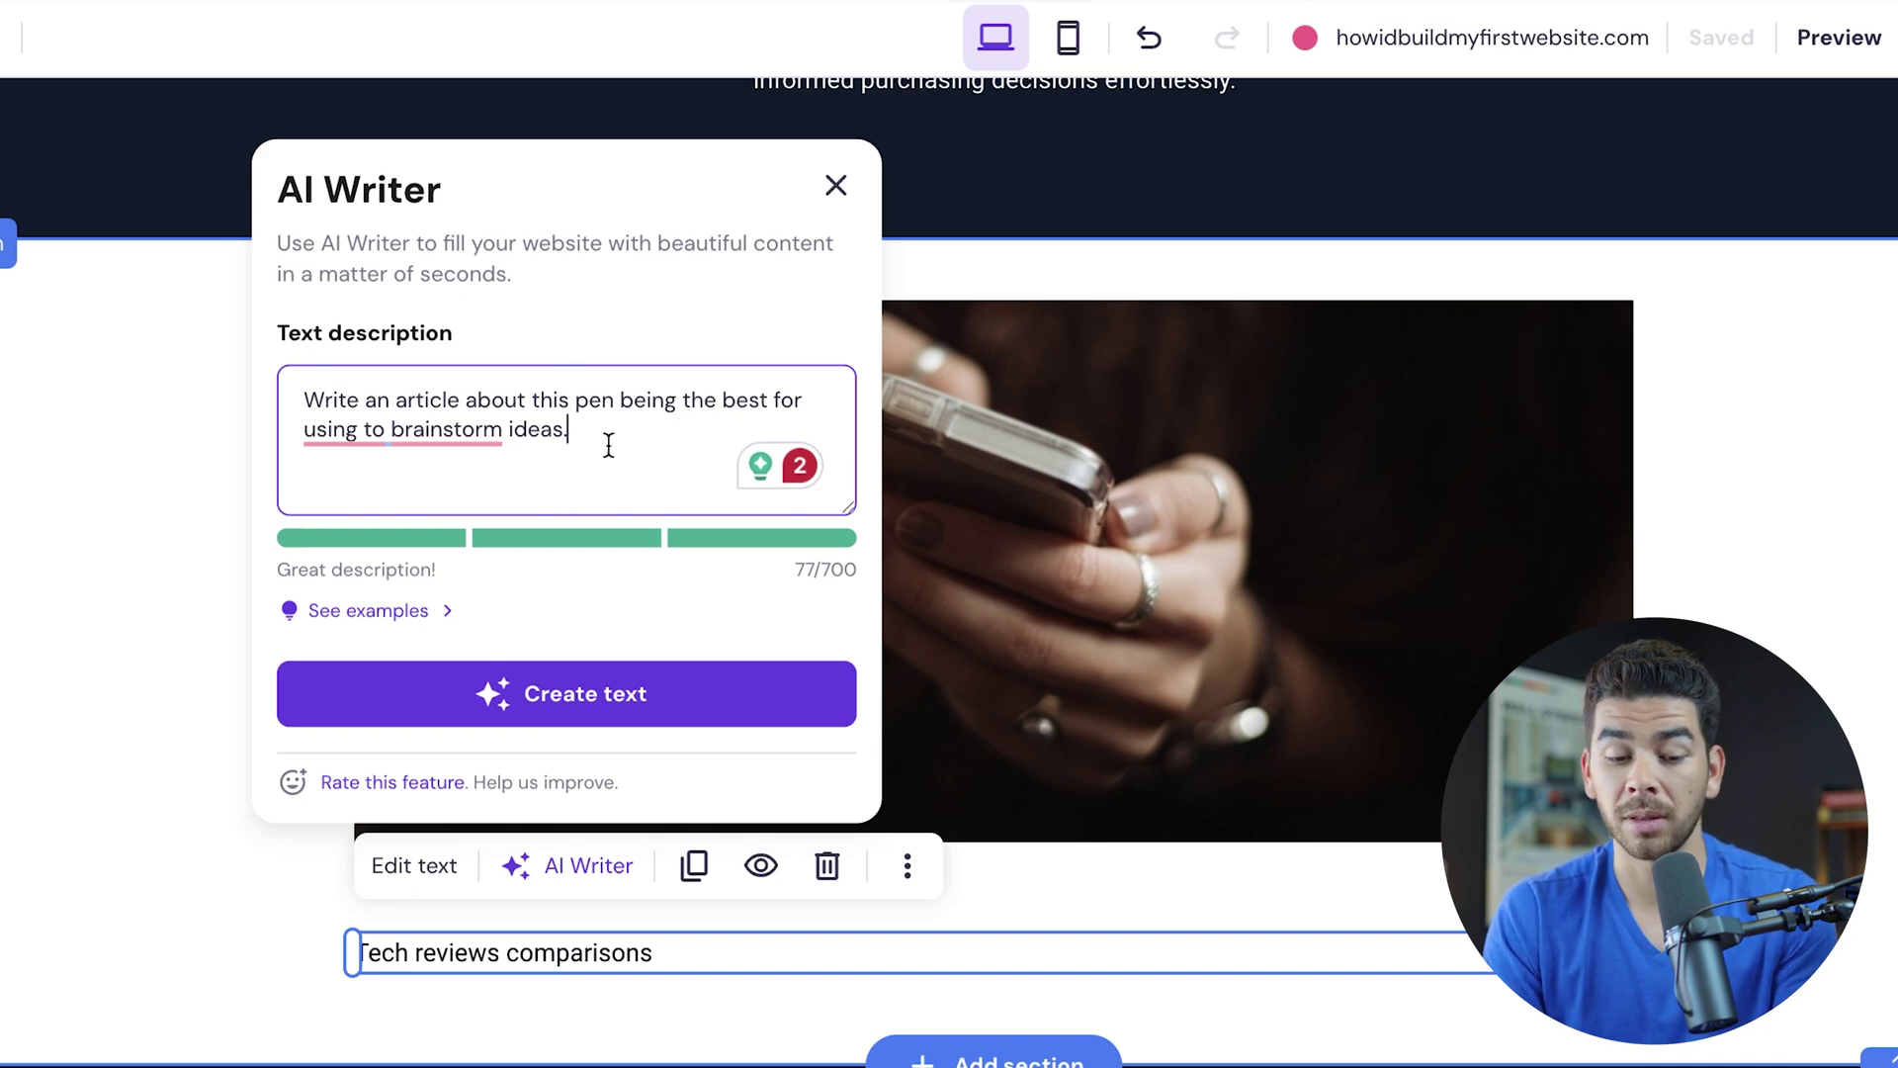
{"action": "left_click", "coordinate": [617, 682]}
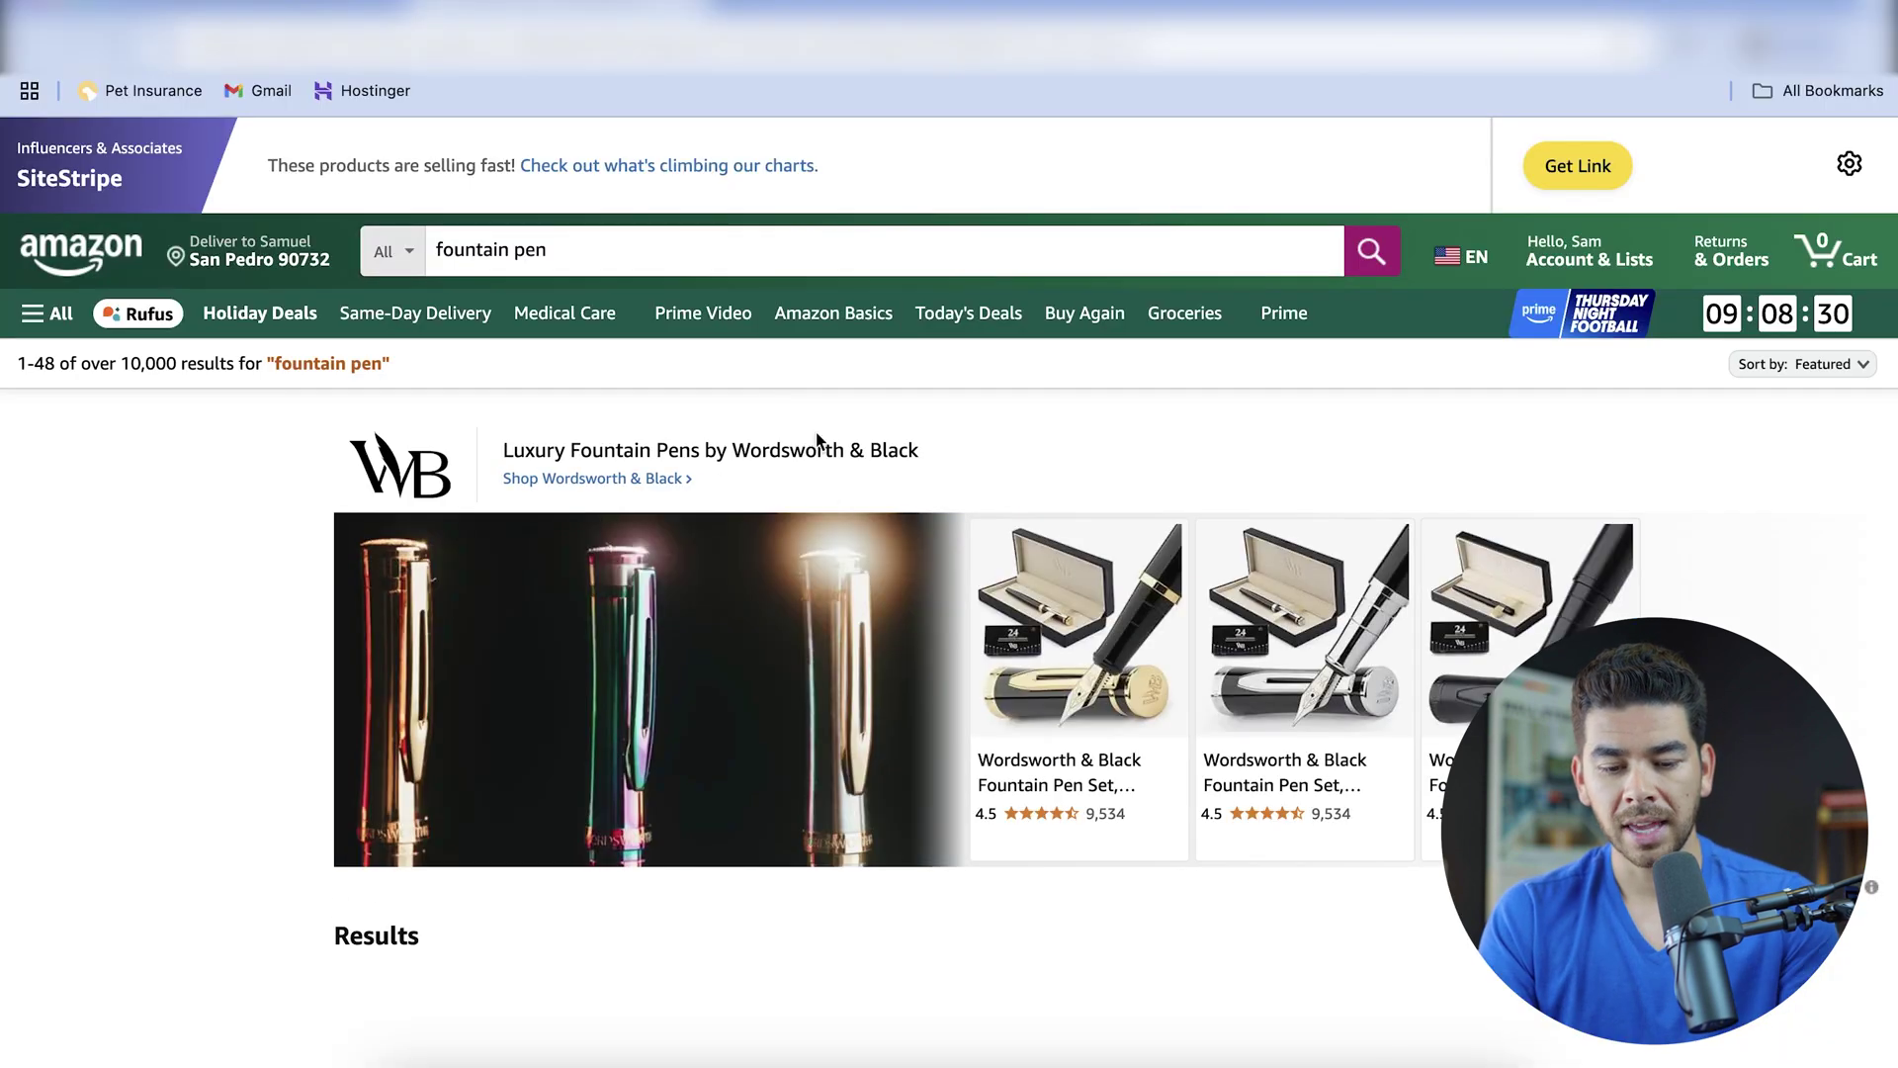
- Switch to the Amazon results for "fountain pen" and open the best-selling Matte Black Forest Fountain Pen by Asvine
{"action": "scroll", "coordinate": [817, 436], "scroll_direction": "down", "scroll_amount": 3}
{"action": "scroll", "coordinate": [816, 539], "scroll_direction": "down", "scroll_amount": 4}
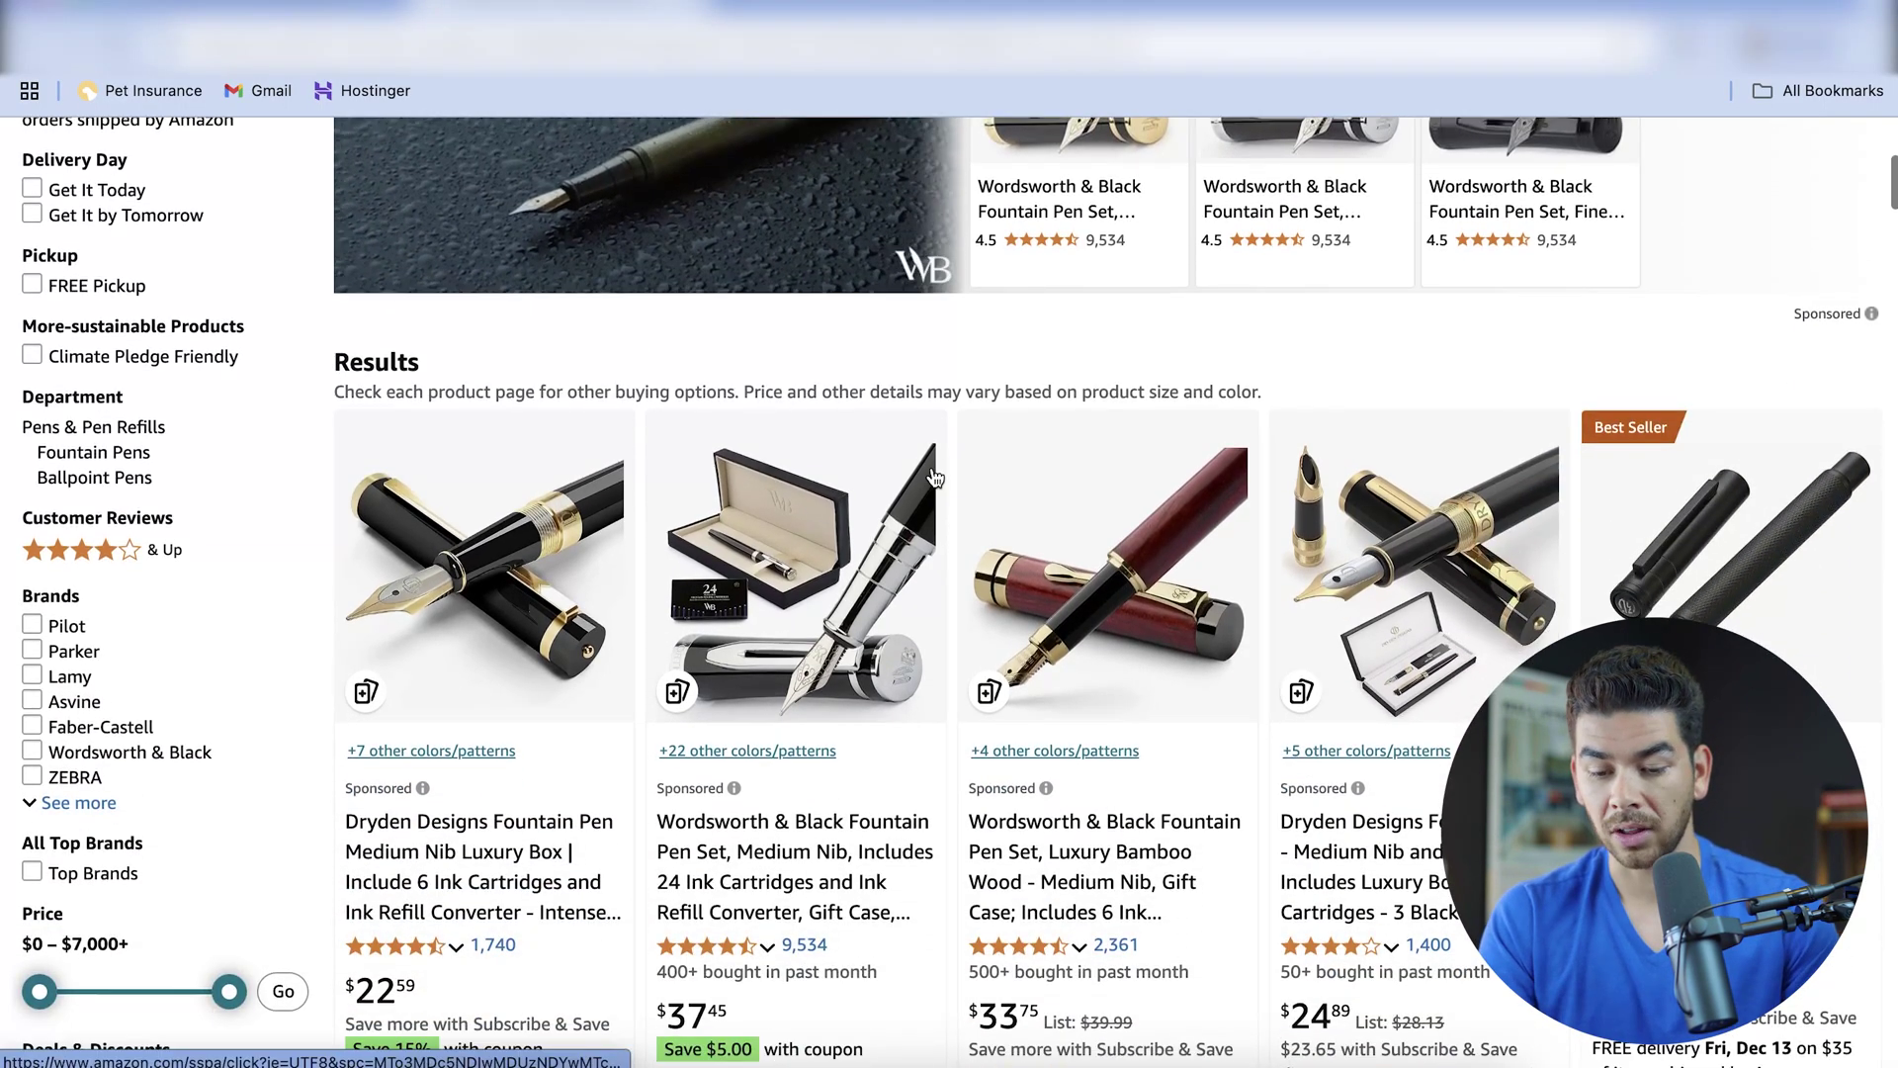
{"action": "scroll", "coordinate": [1002, 393], "scroll_direction": "down", "scroll_amount": 1}
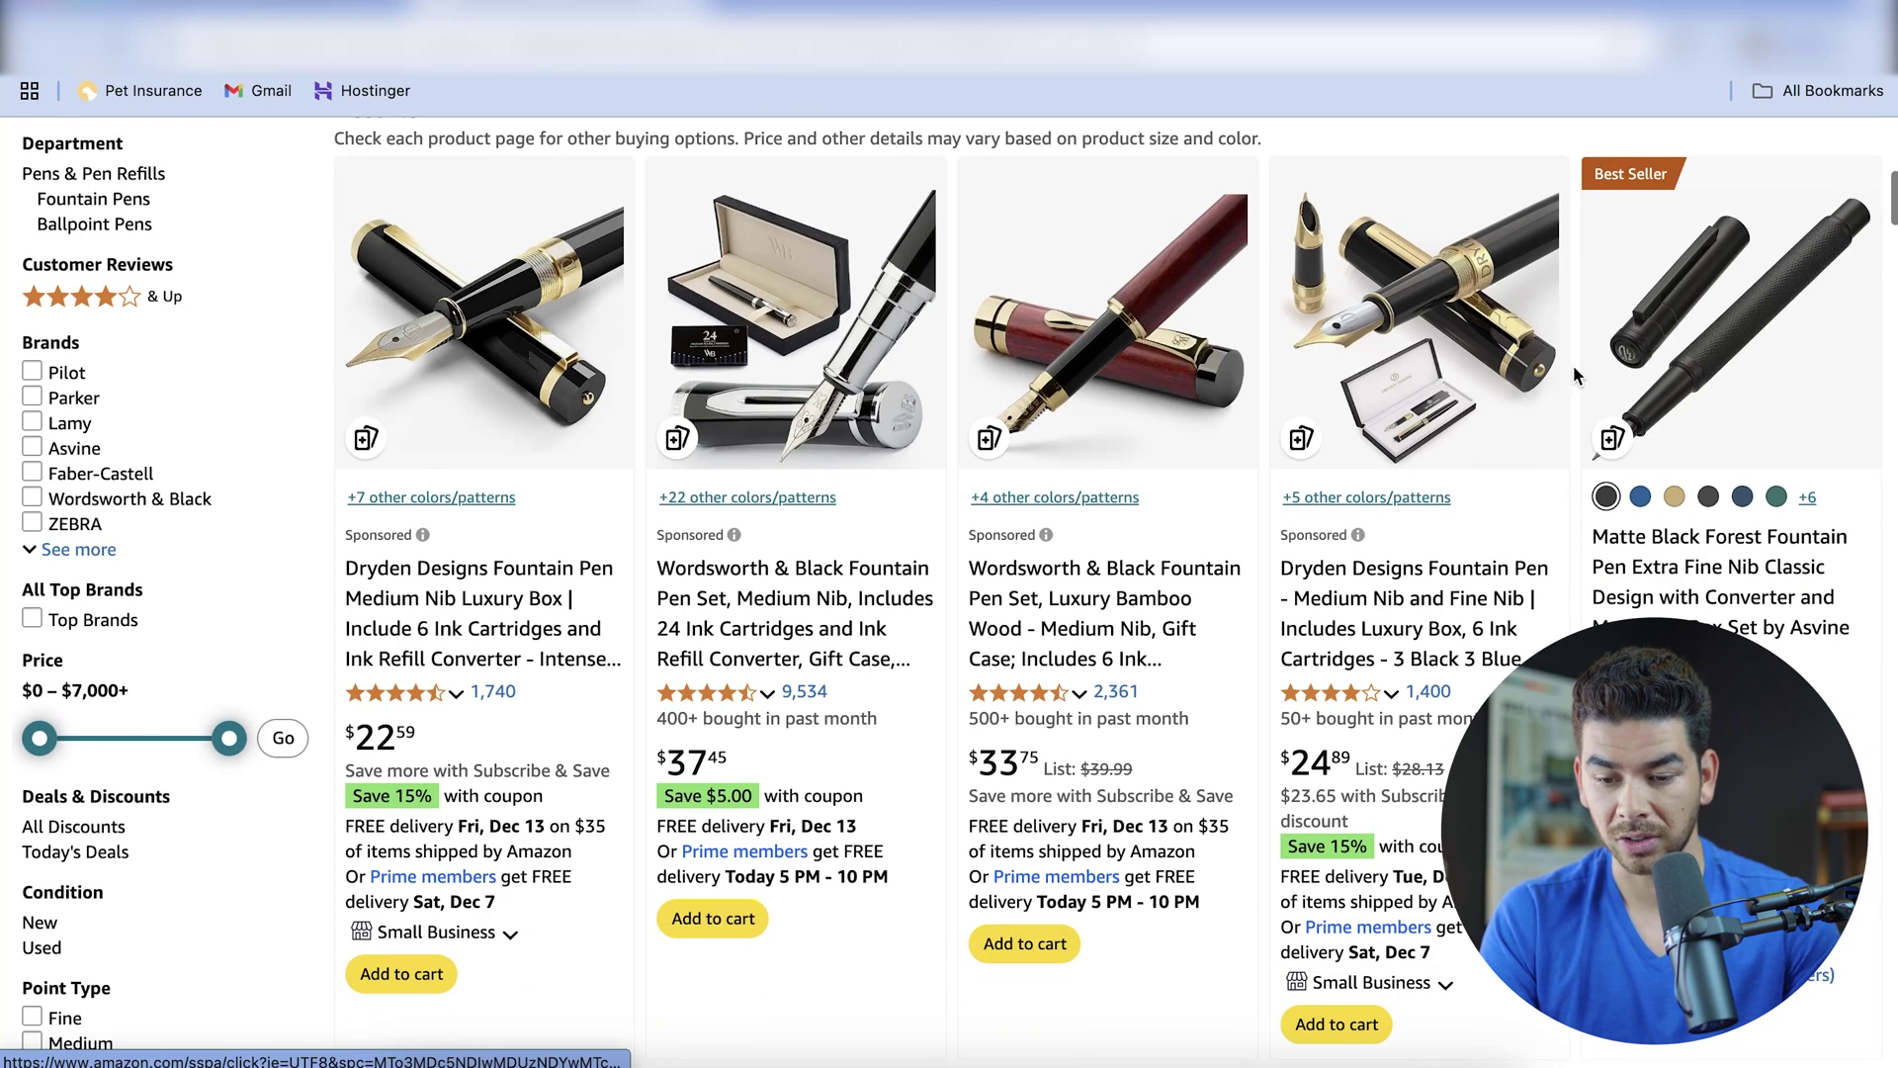
{"action": "left_click", "coordinate": [1753, 375]}
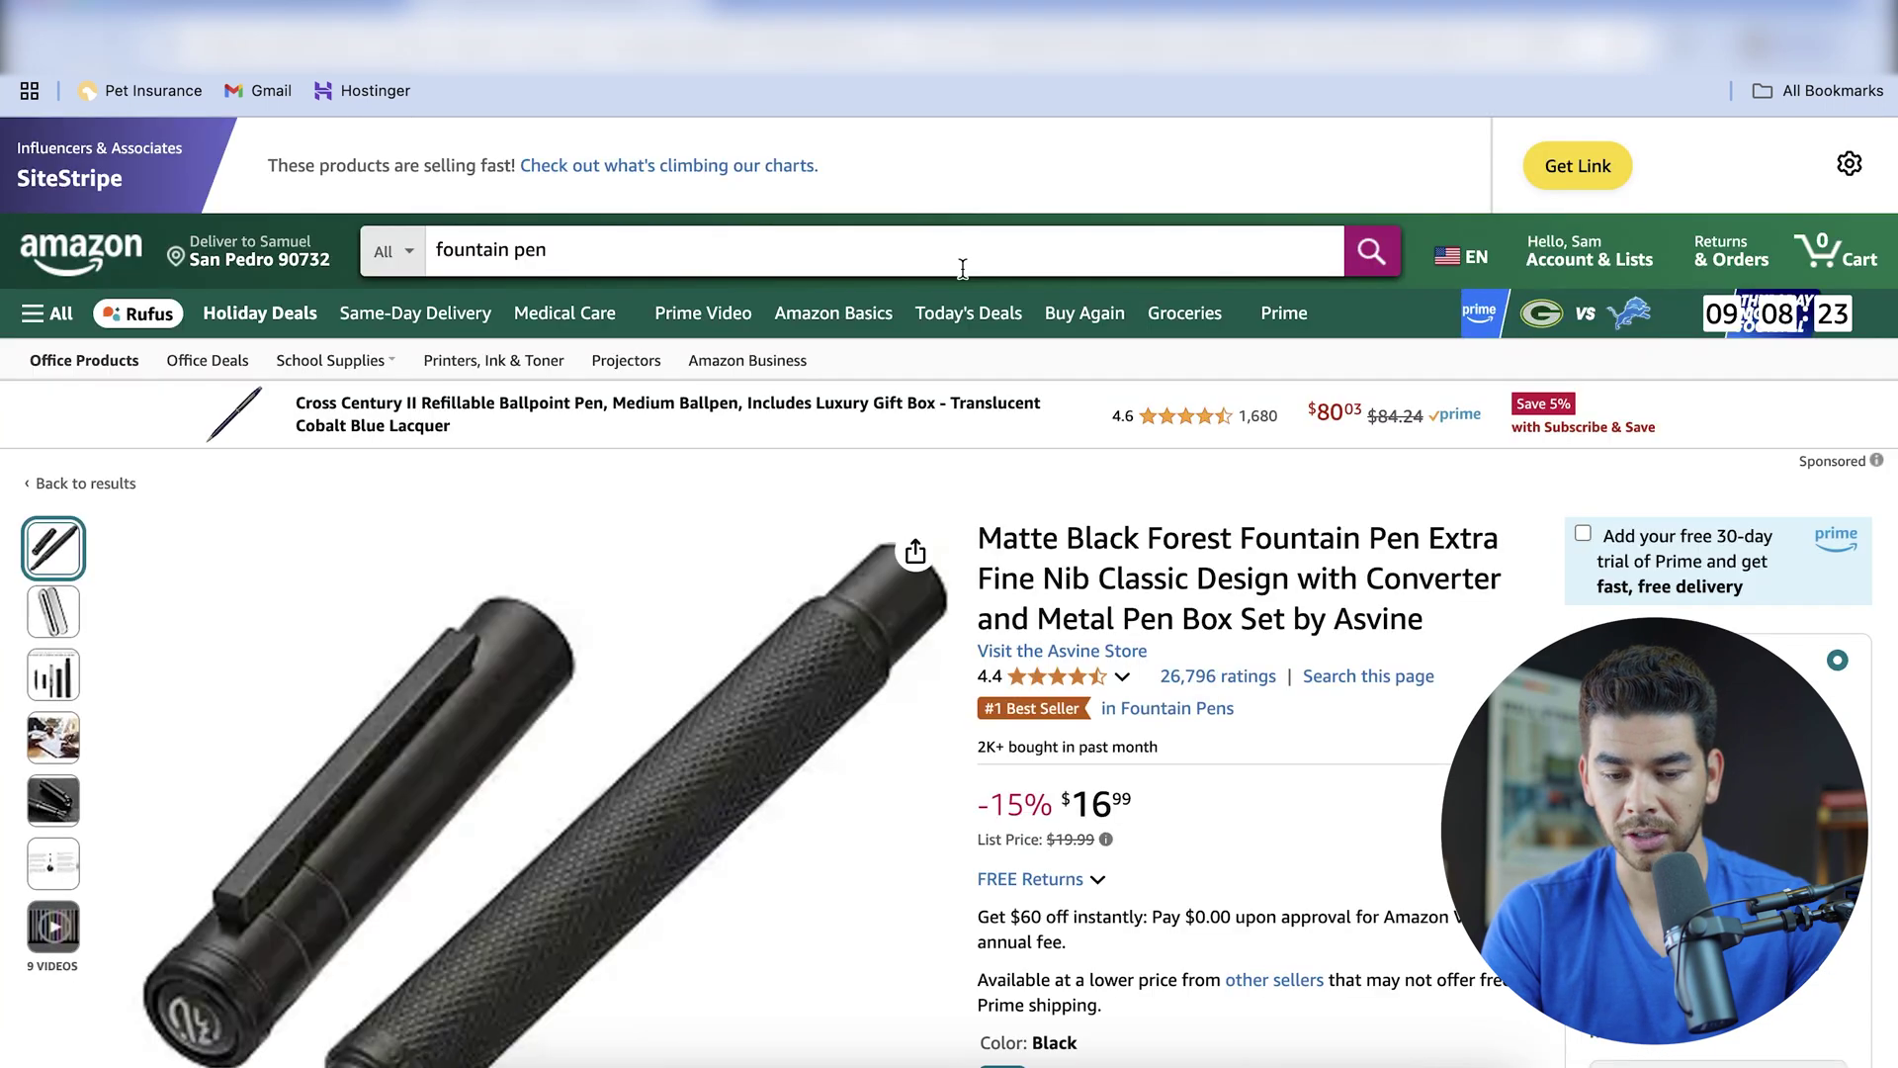
- Choose the Brass colour of the fountain pen and get its affiliate link through SiteStripe
{"action": "scroll", "coordinate": [1132, 464], "scroll_direction": "down", "scroll_amount": 5}
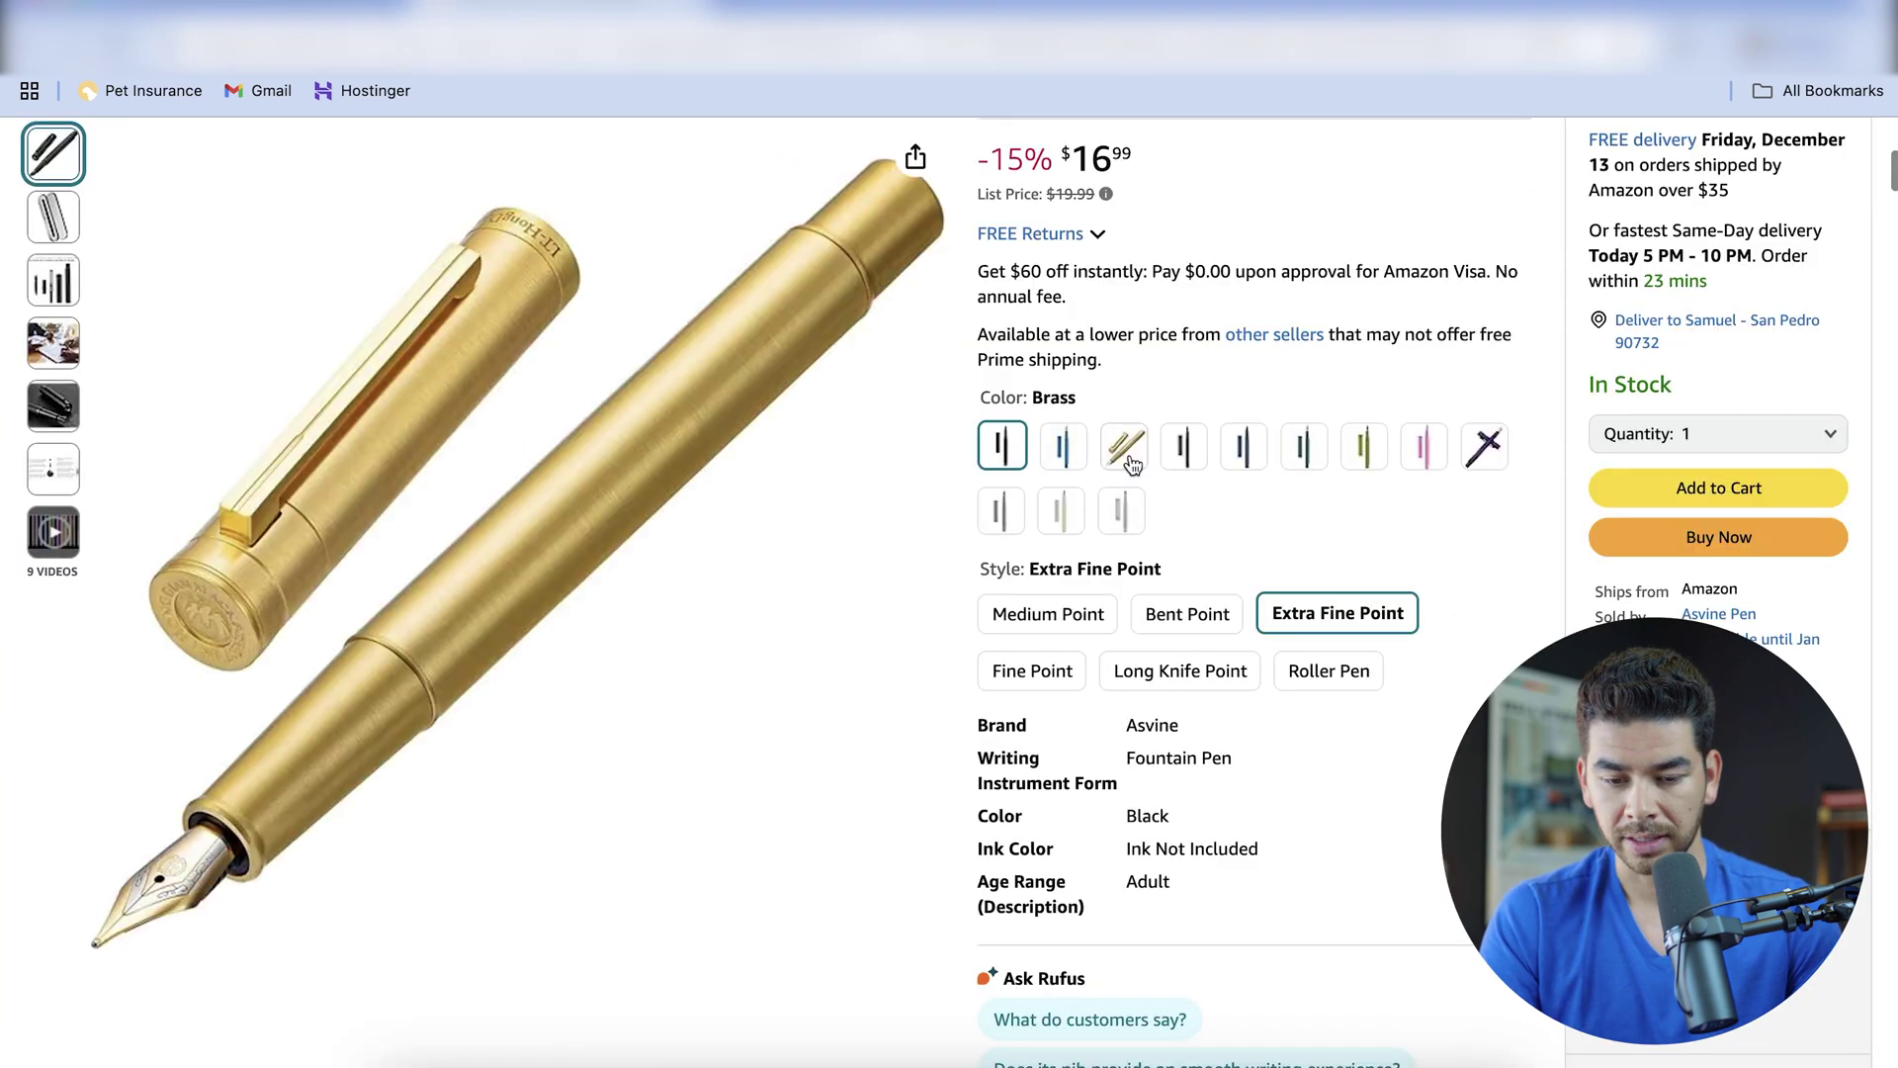
{"action": "left_click", "coordinate": [1127, 452]}
{"action": "scroll", "coordinate": [1125, 450], "scroll_direction": "up", "scroll_amount": 5}
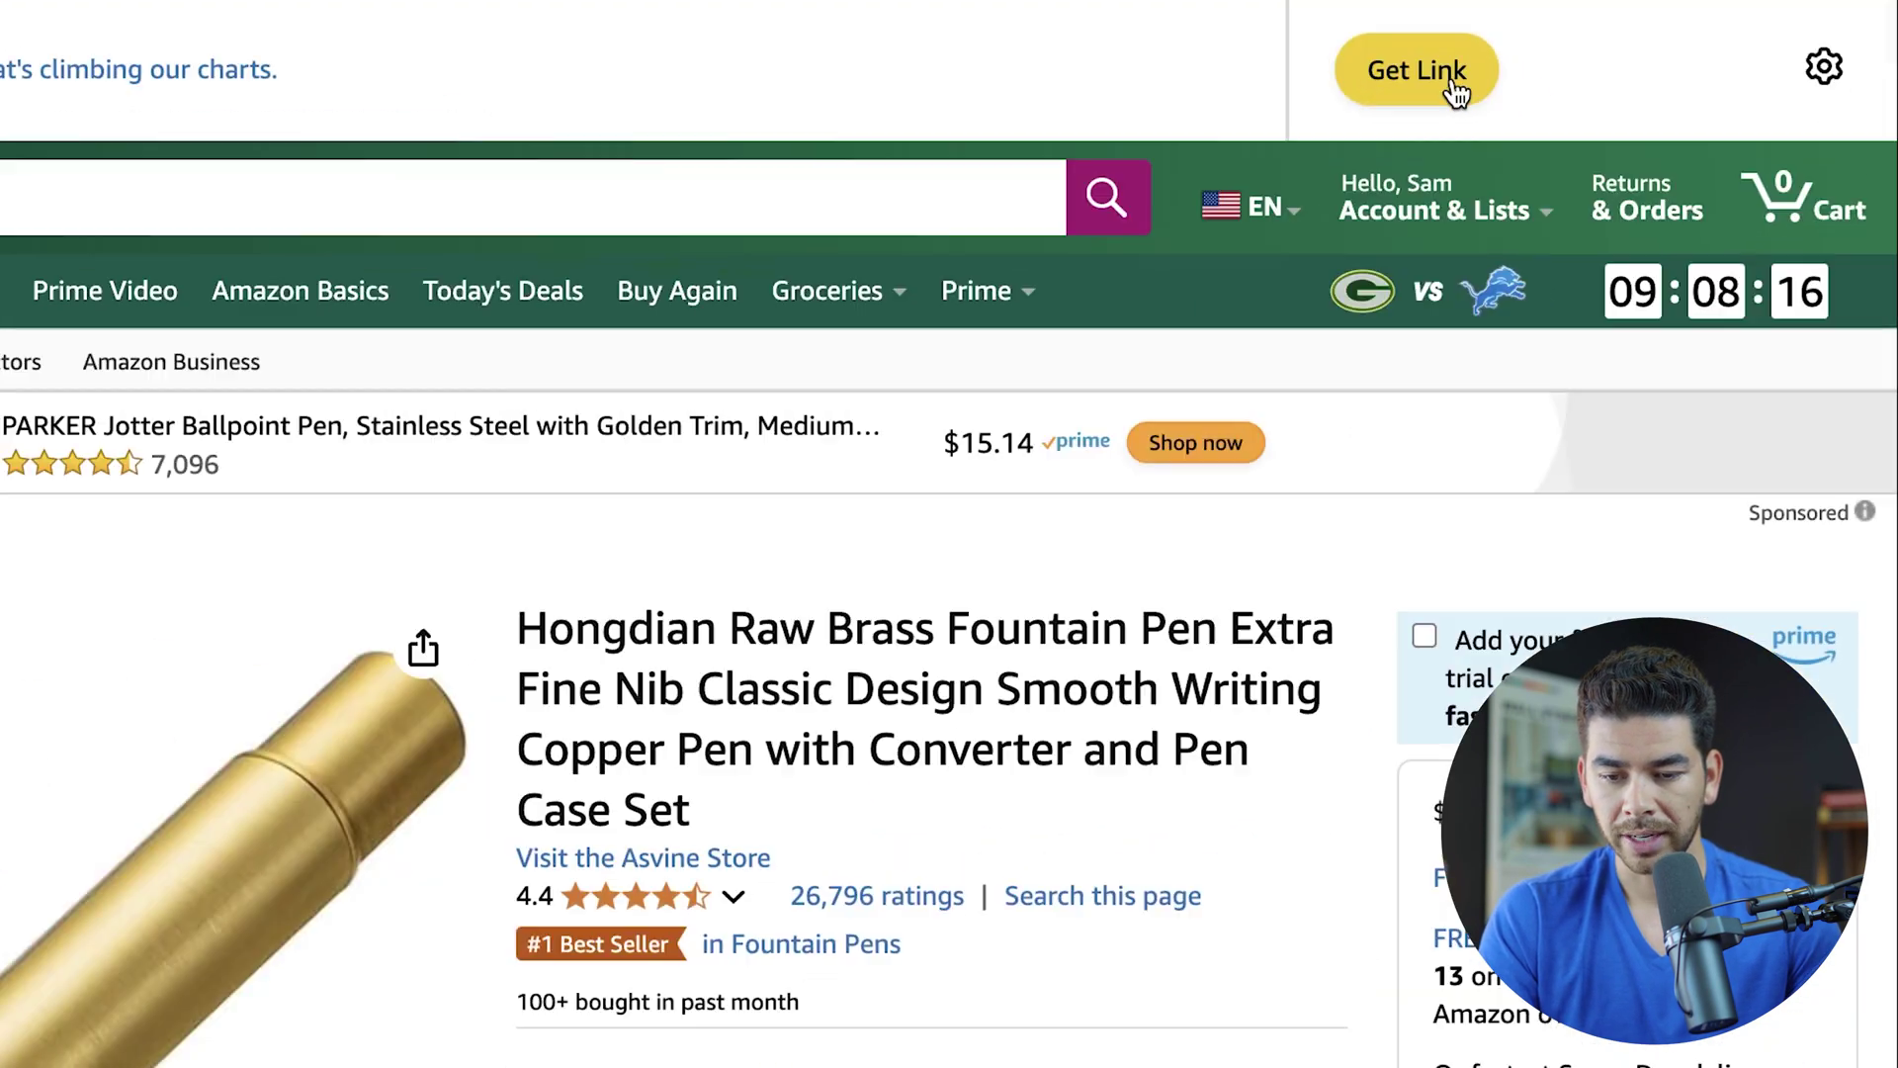
{"action": "left_click", "coordinate": [1452, 87]}
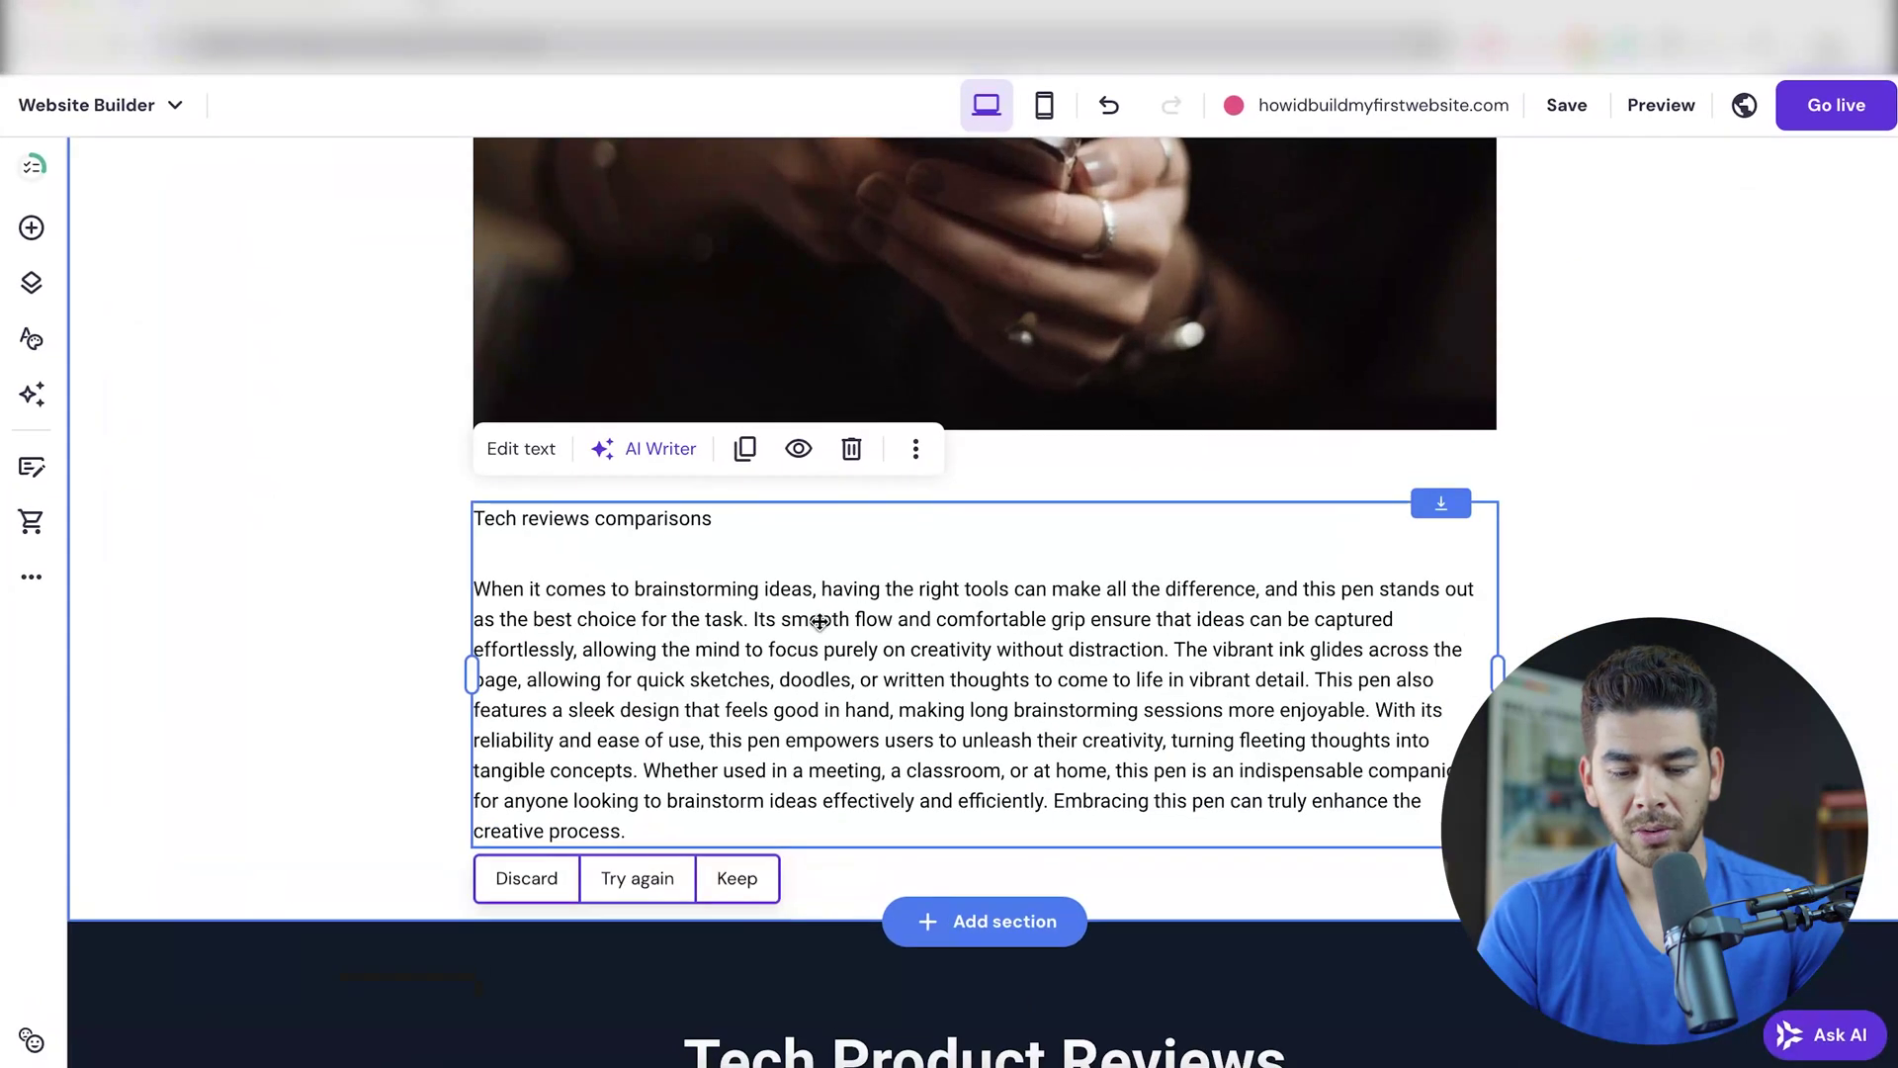
{"action": "scroll", "coordinate": [819, 620], "scroll_direction": "up", "scroll_amount": 5}
{"action": "scroll", "coordinate": [692, 534], "scroll_direction": "down", "scroll_amount": 5}
{"action": "left_click", "coordinate": [521, 448]}
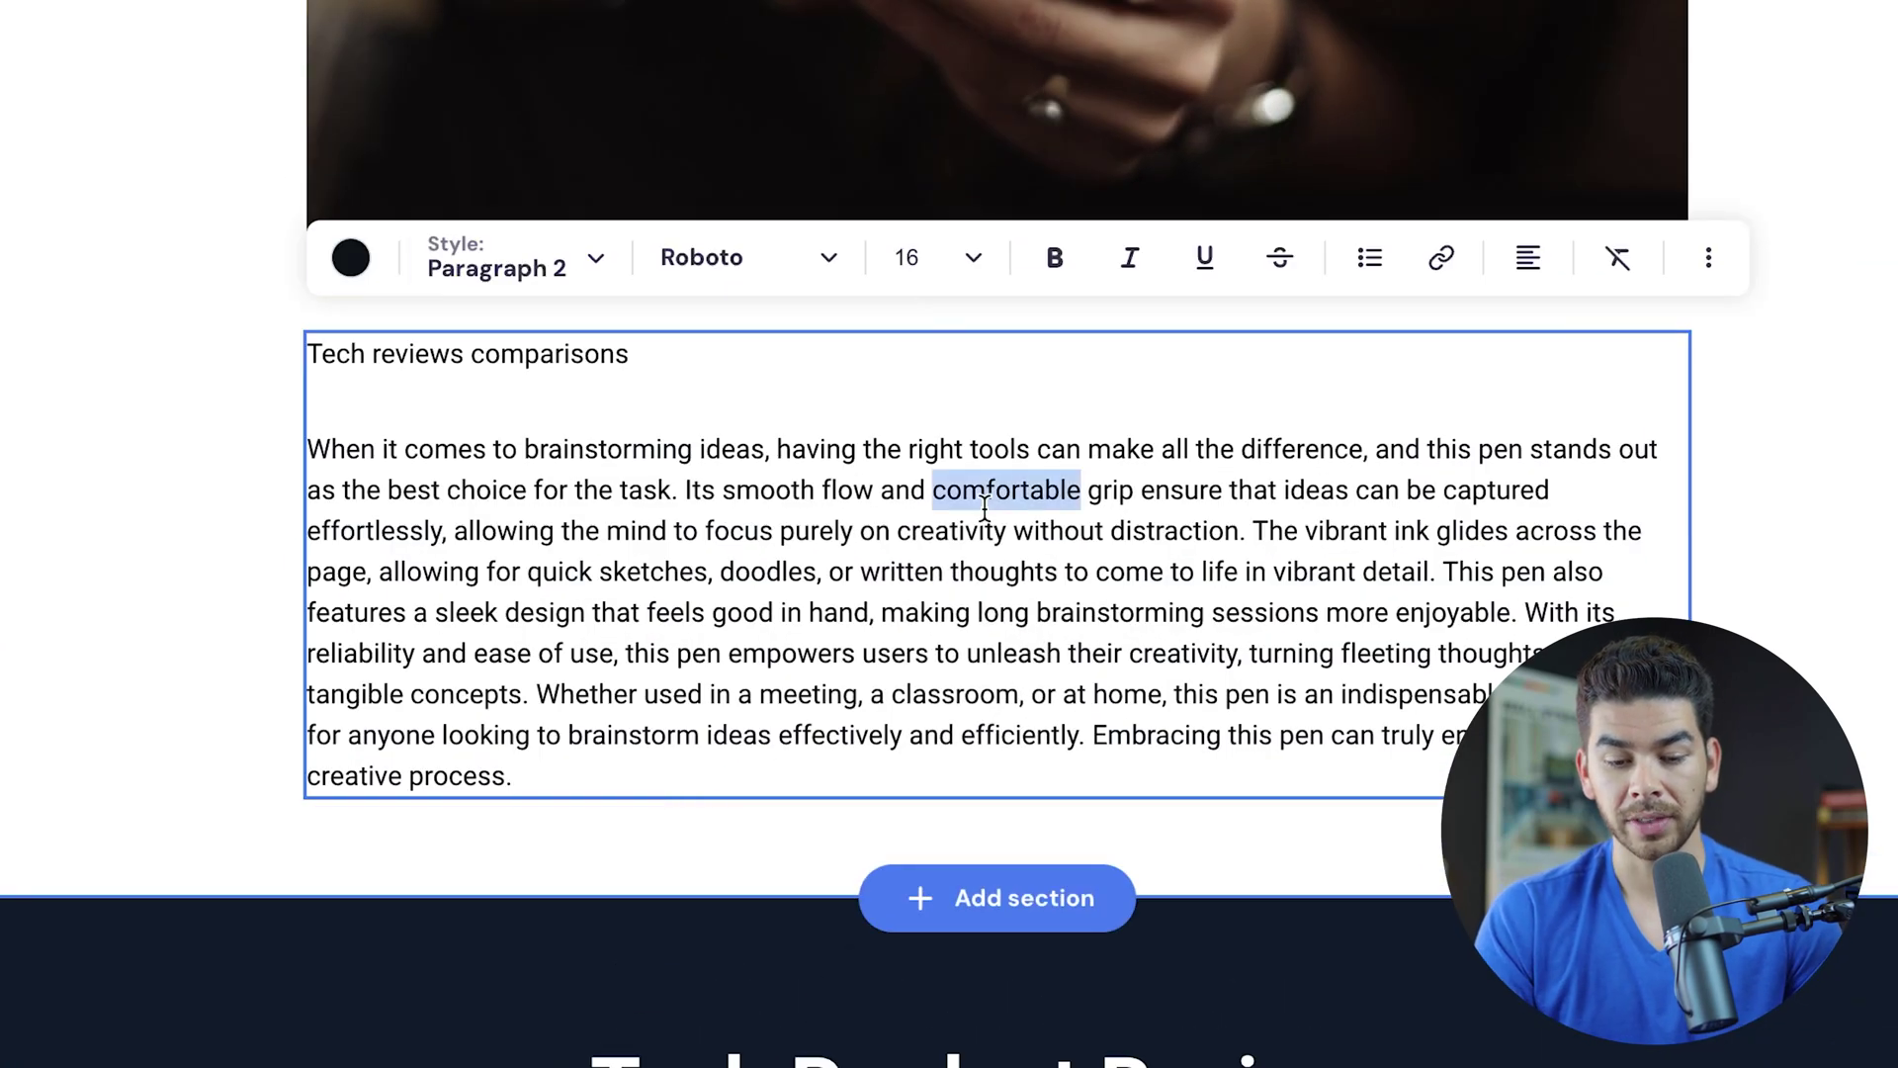
{"action": "left_click", "coordinate": [1443, 263]}
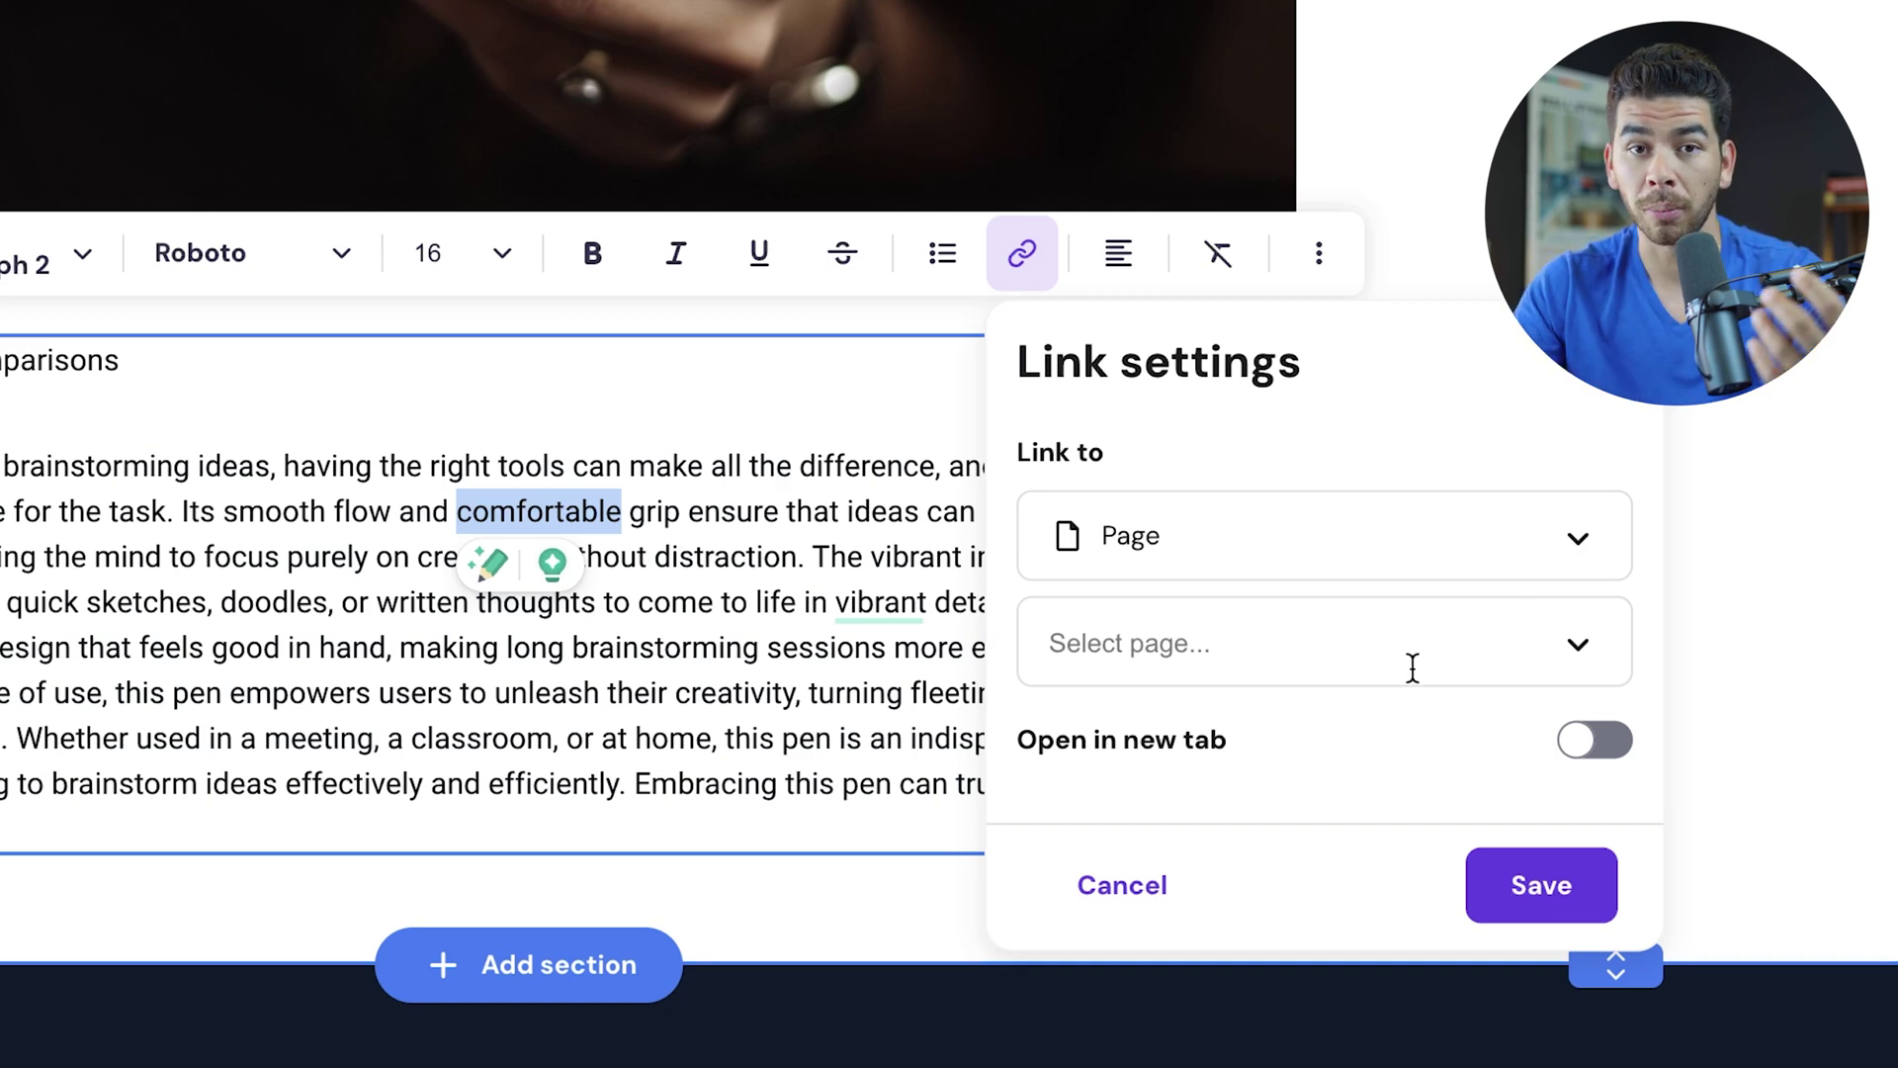
{"action": "left_click", "coordinate": [1394, 535]}
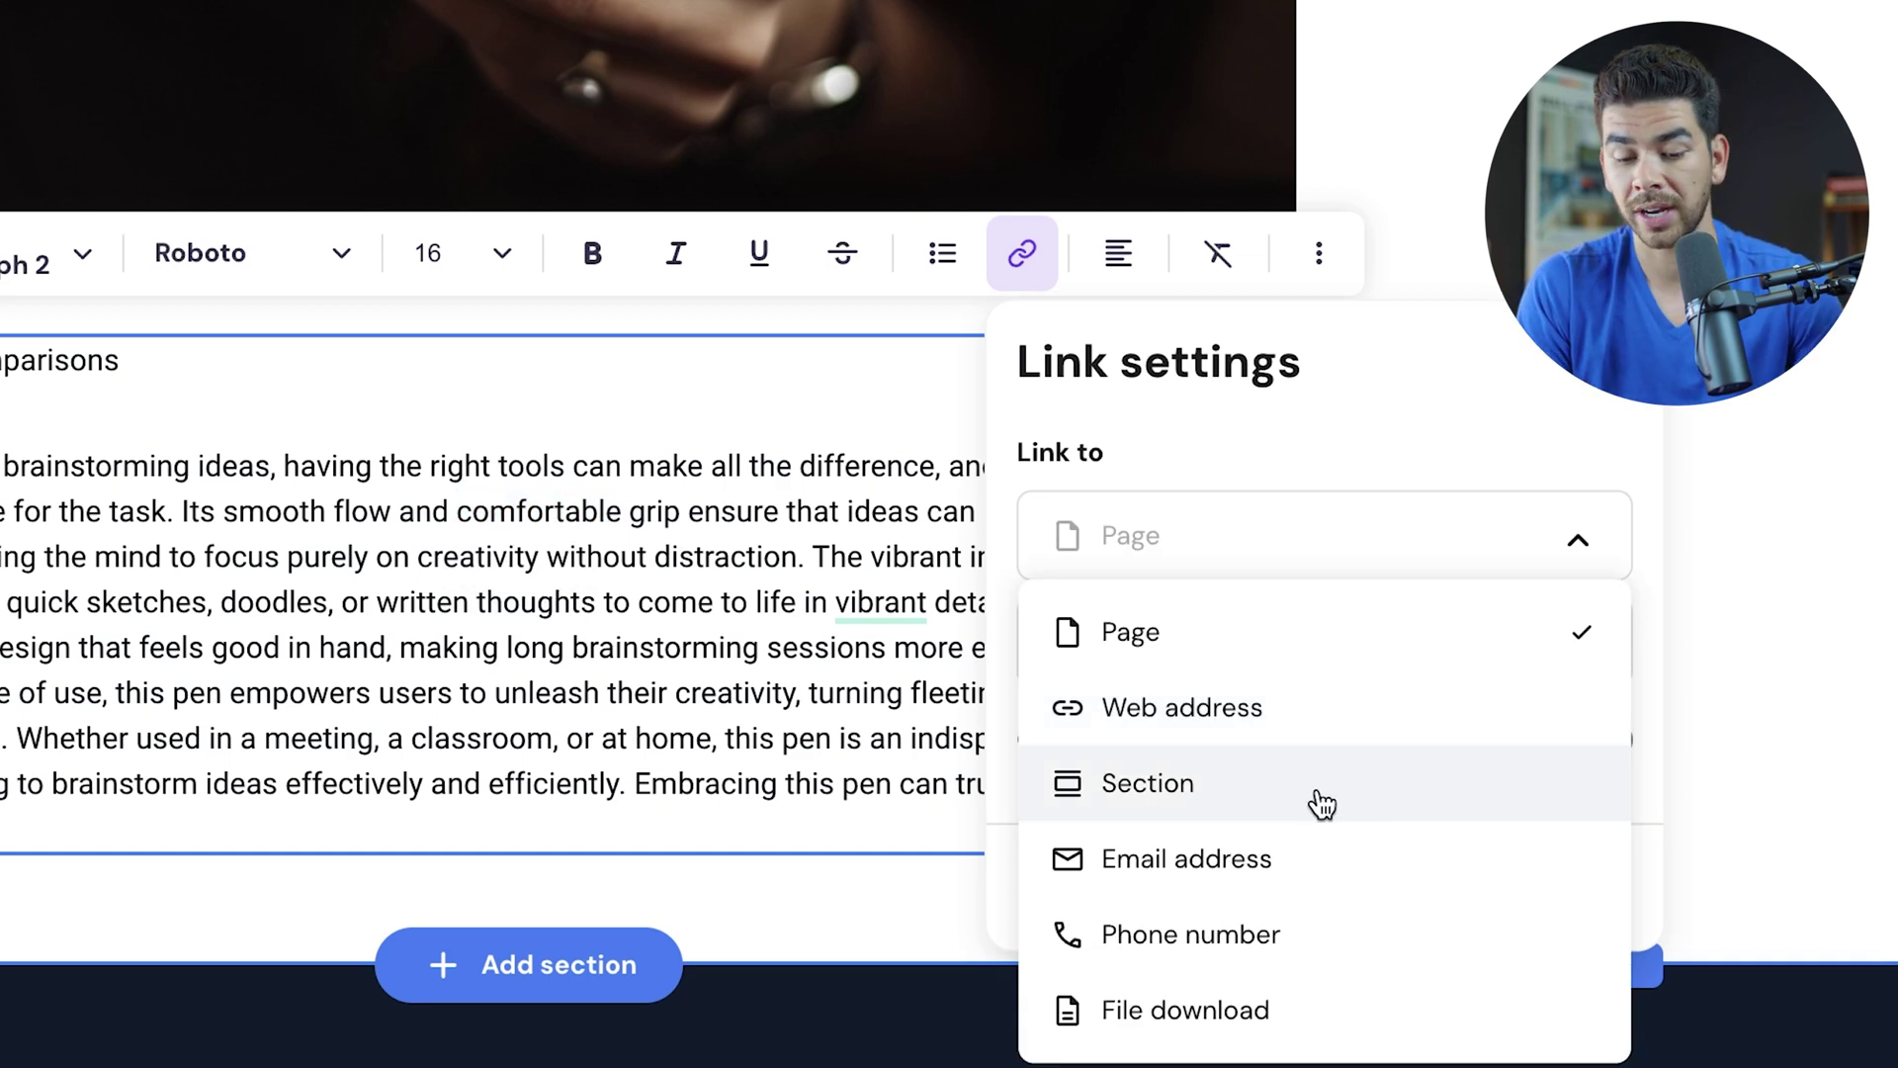
{"action": "scroll", "coordinate": [1325, 804], "scroll_direction": "down", "scroll_amount": 2}
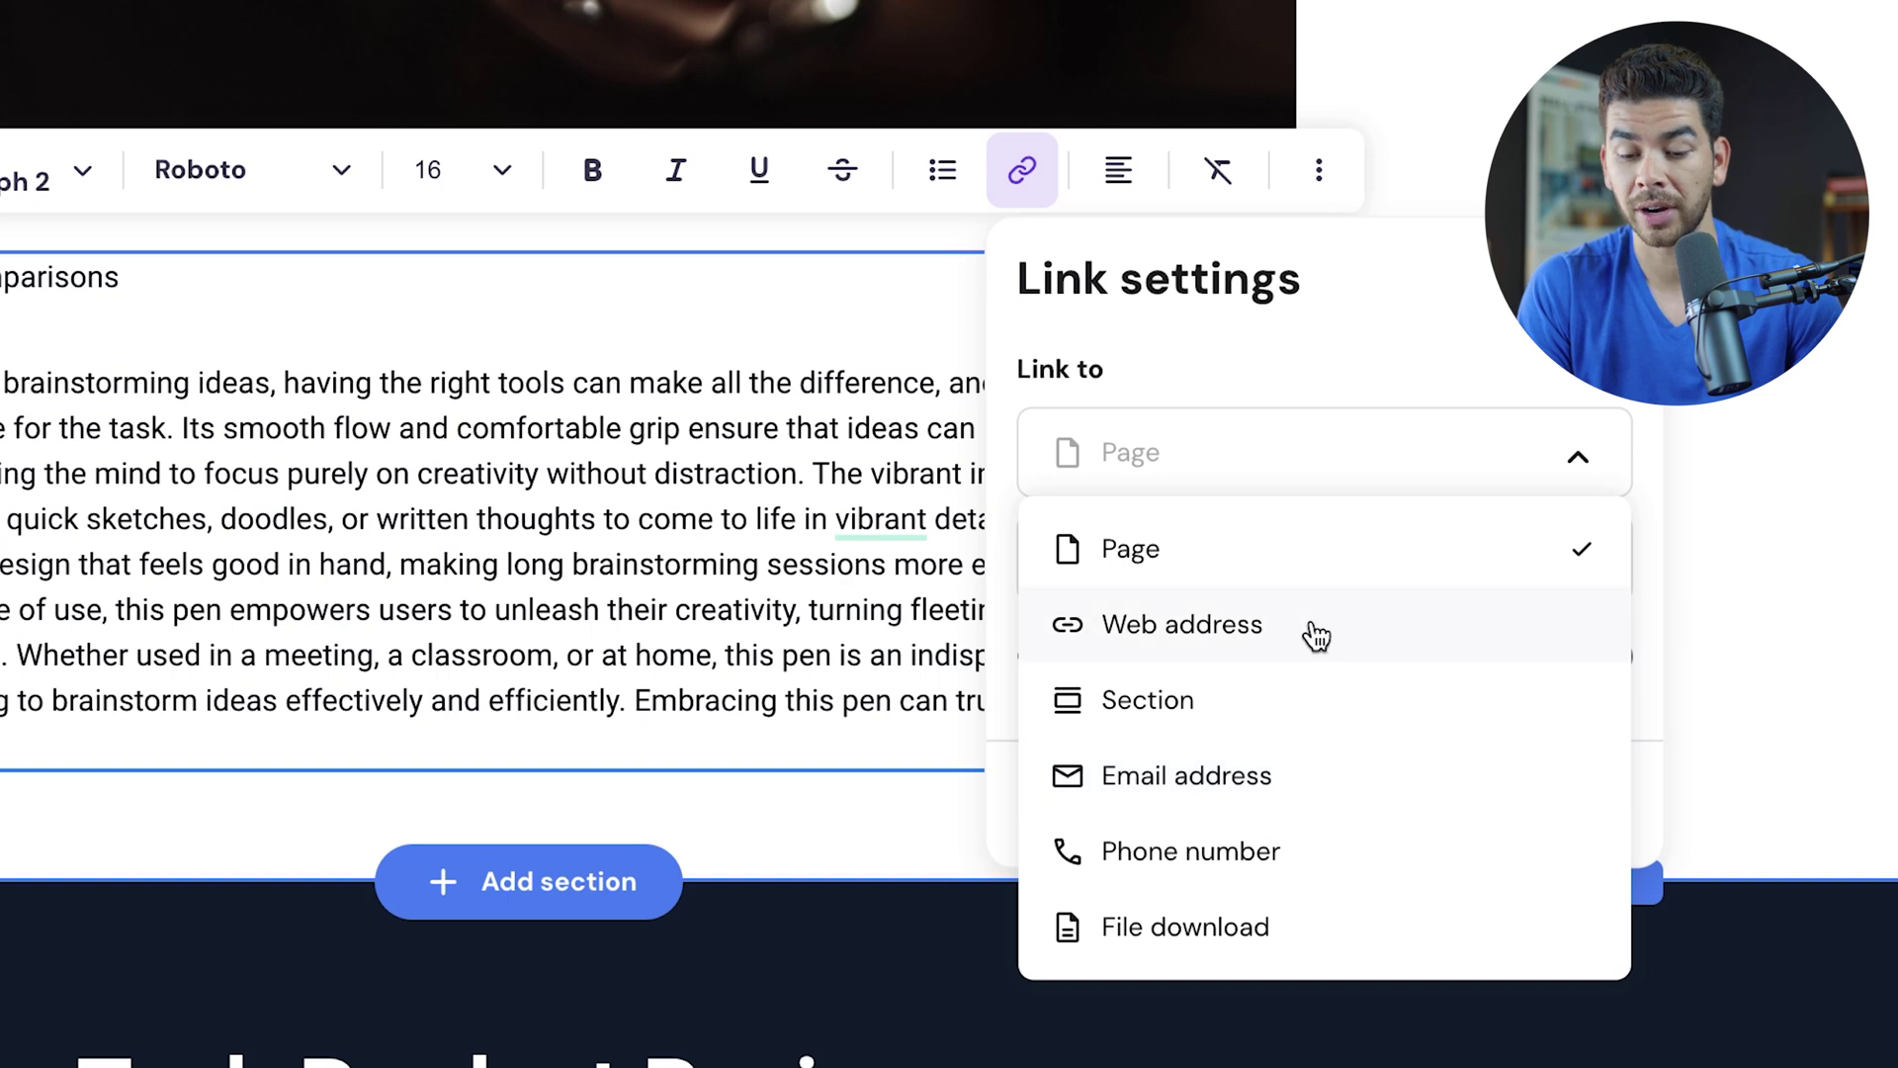
{"action": "left_click", "coordinate": [1279, 627]}
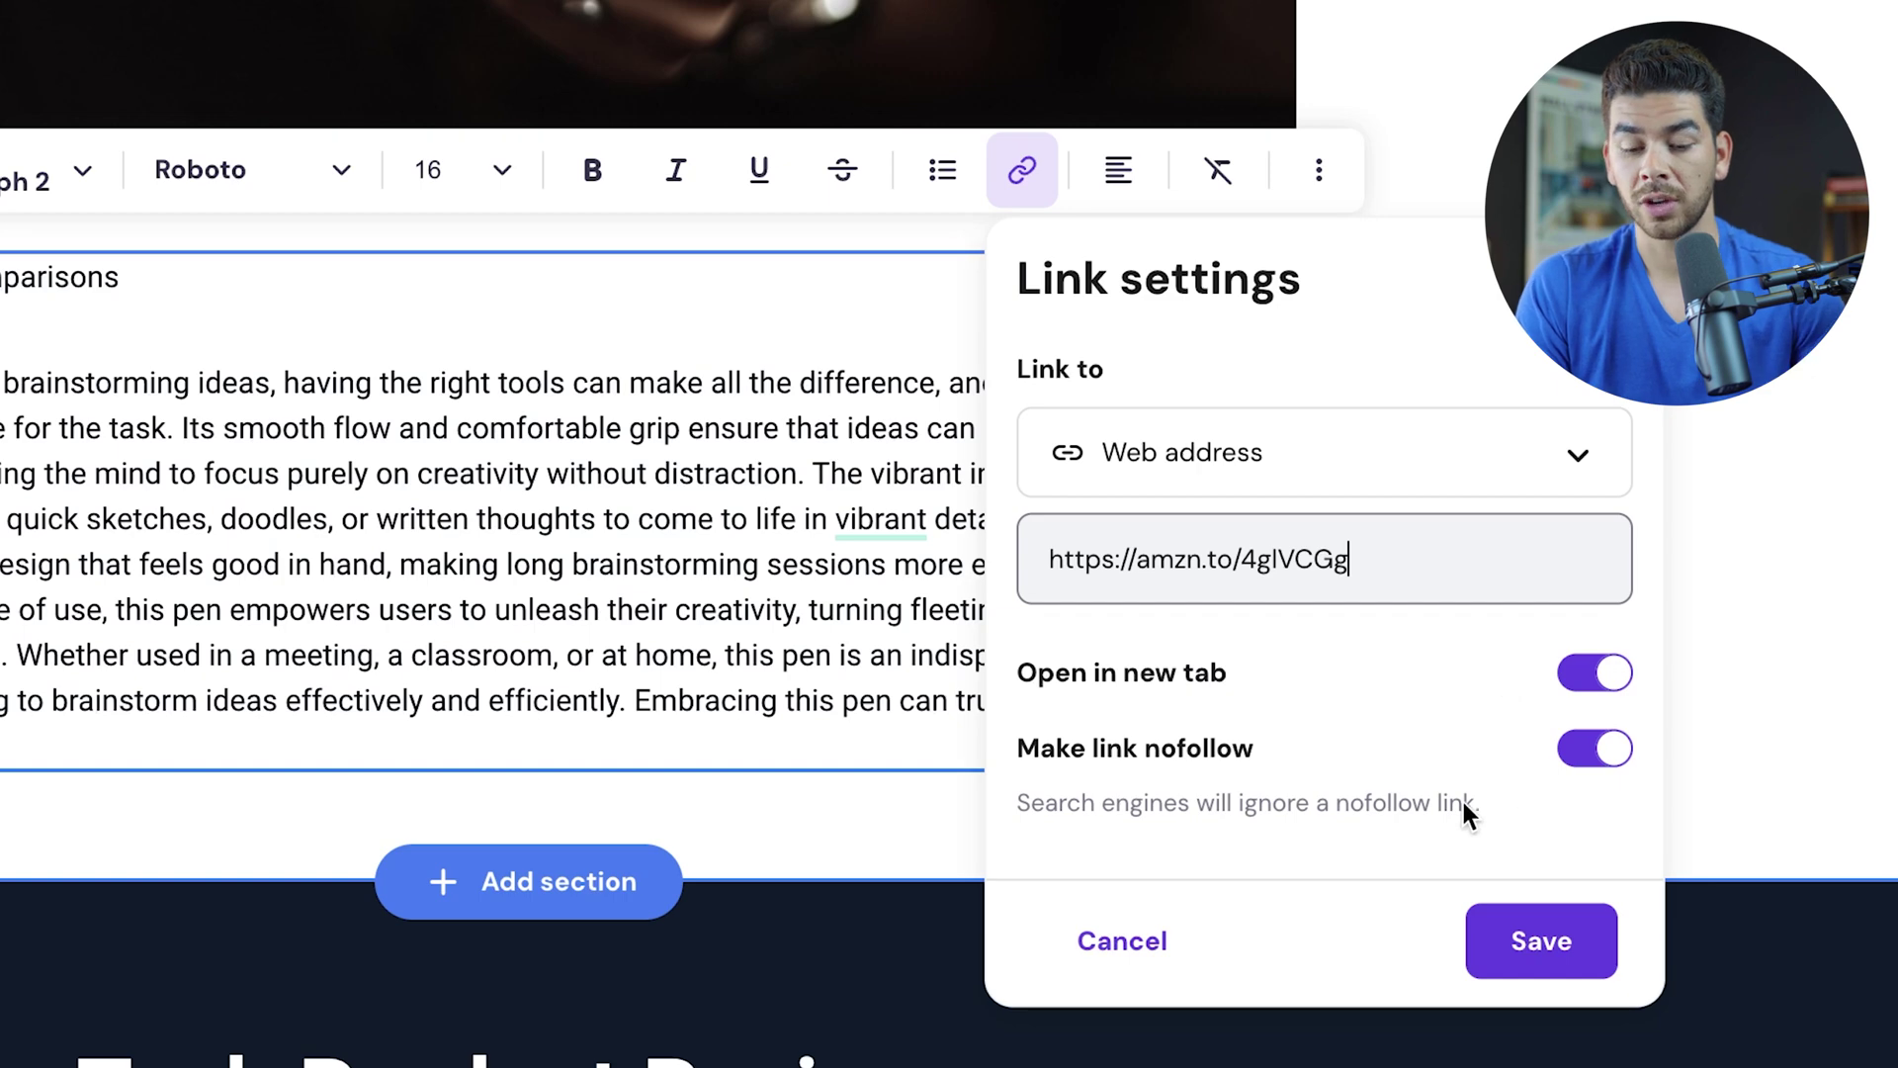
{"action": "left_click", "coordinate": [1562, 947]}
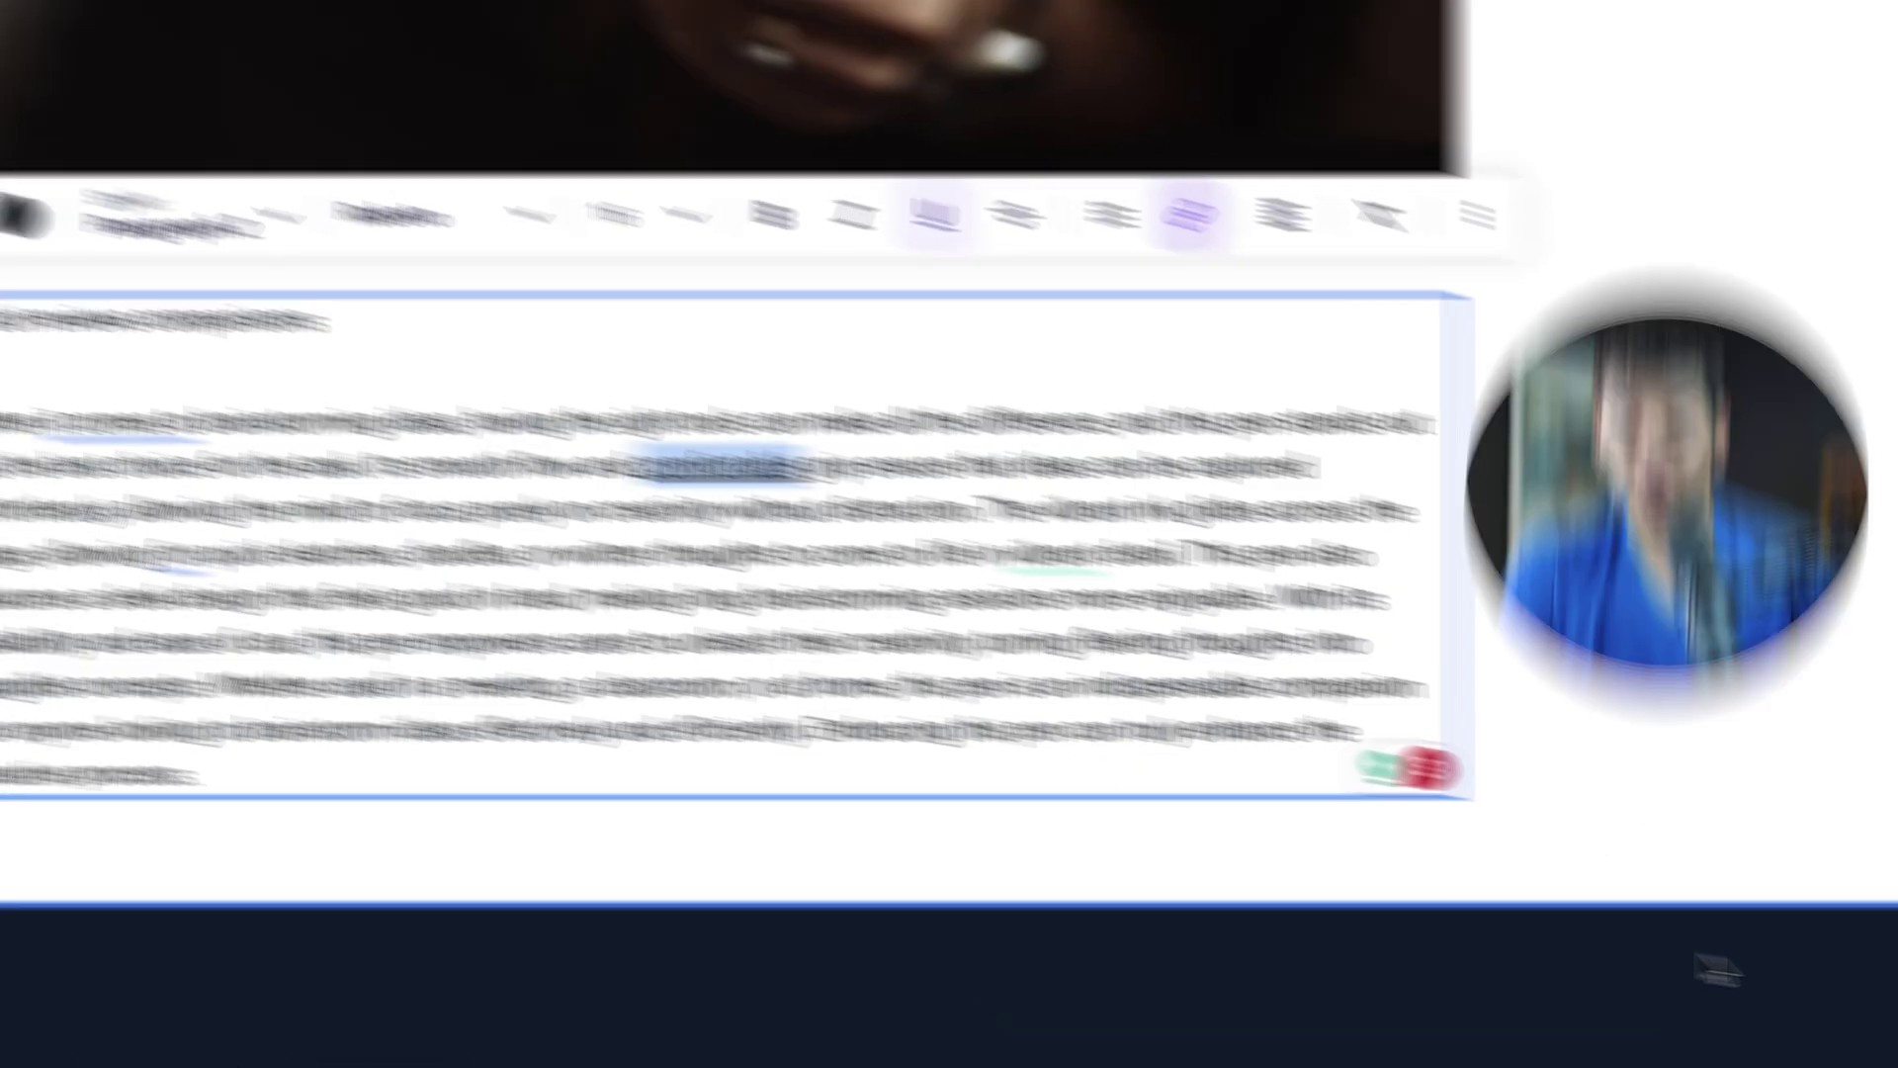
{"action": "left_click", "coordinate": [1000, 510]}
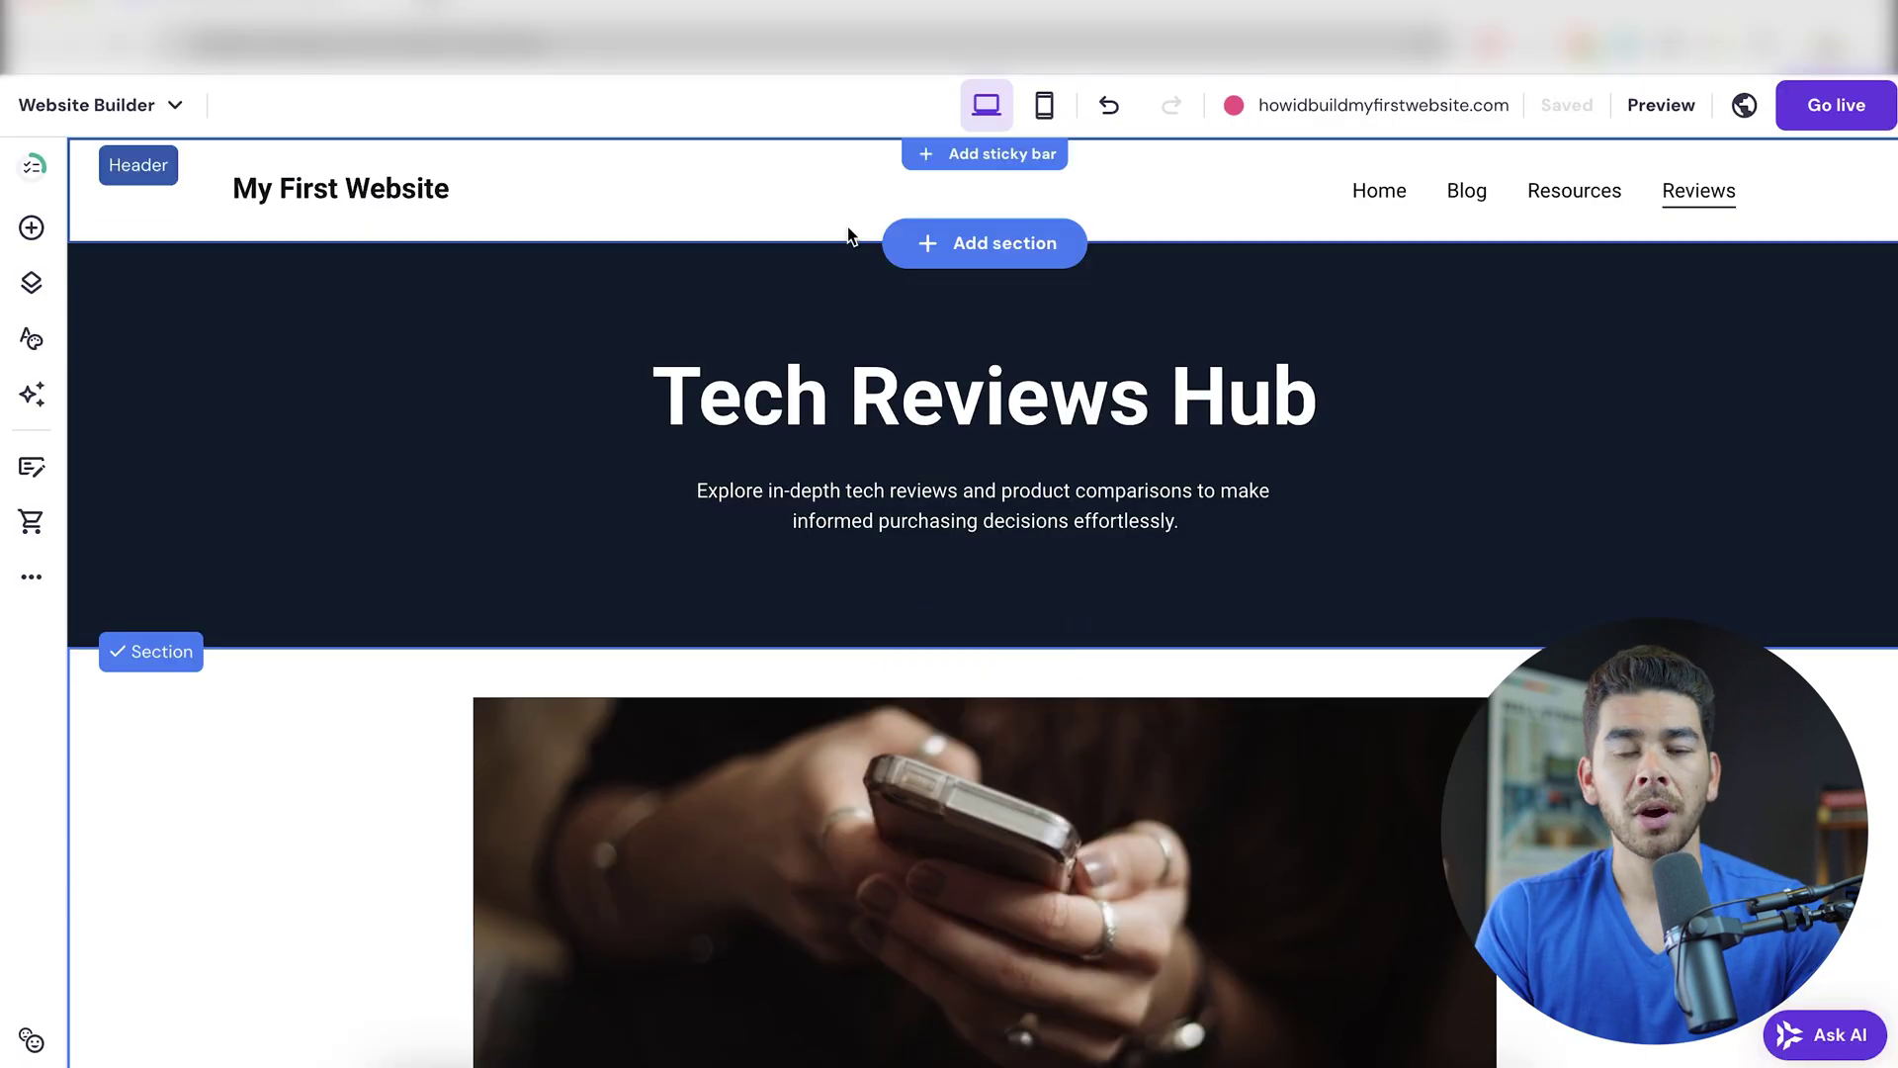
- Open the first blog post, "Essential Tips for Starting Your Own Affiliate Marketing Website Today", for editing and close the post list
{"action": "left_click", "coordinate": [28, 480]}
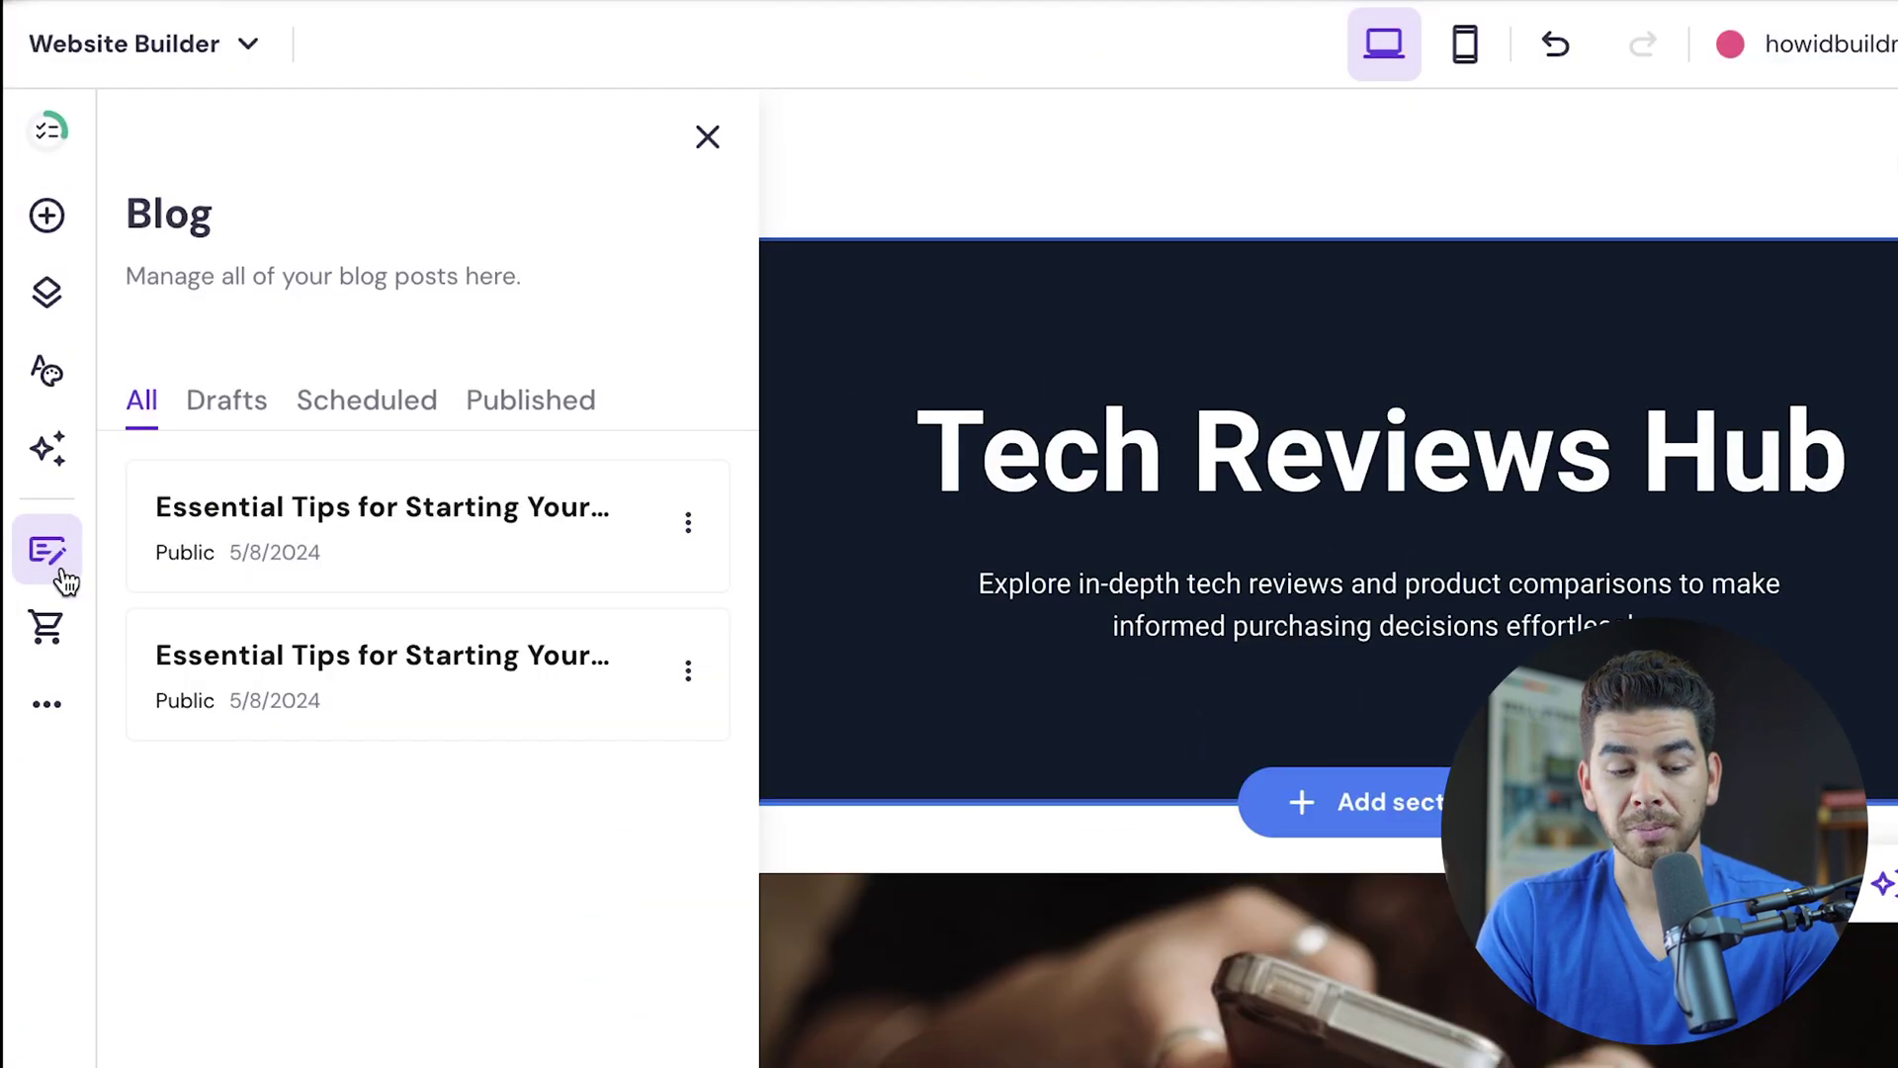
{"action": "left_click", "coordinate": [361, 566]}
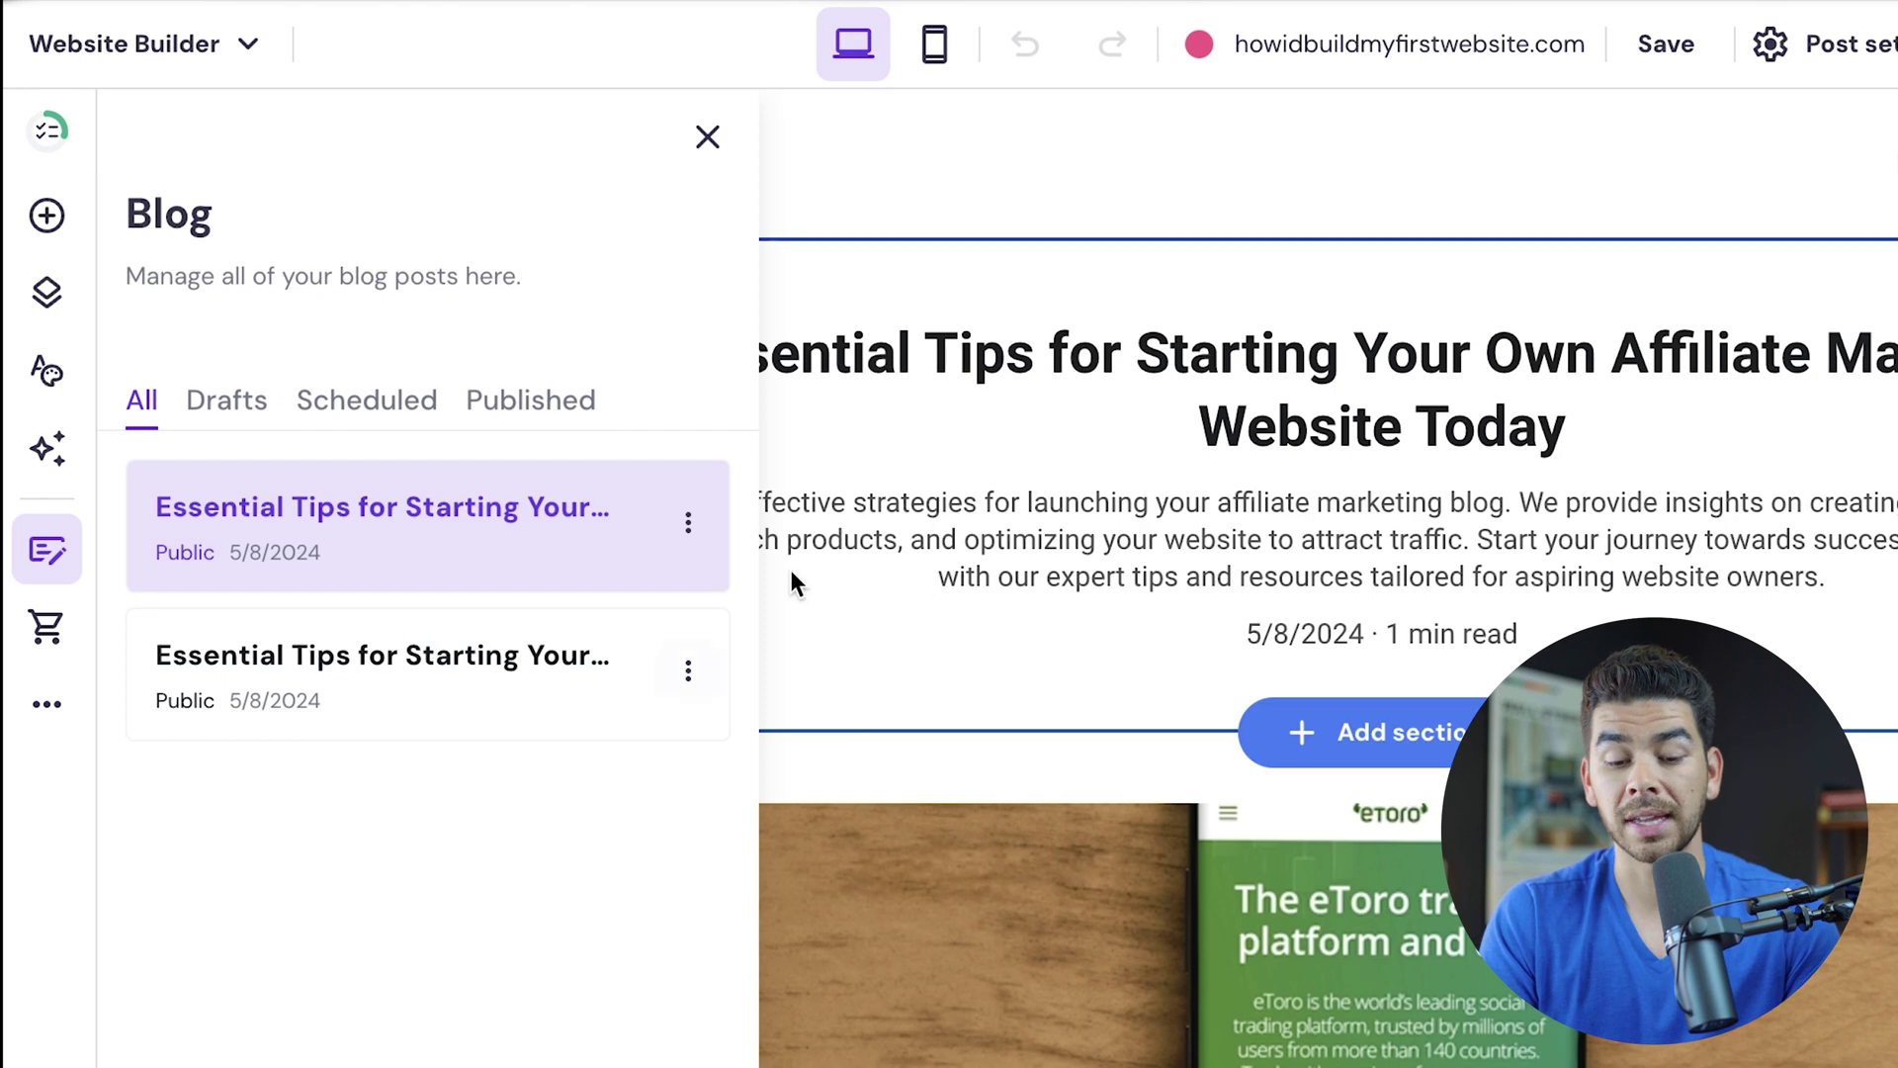
{"action": "scroll", "coordinate": [1137, 791], "scroll_direction": "down", "scroll_amount": 1}
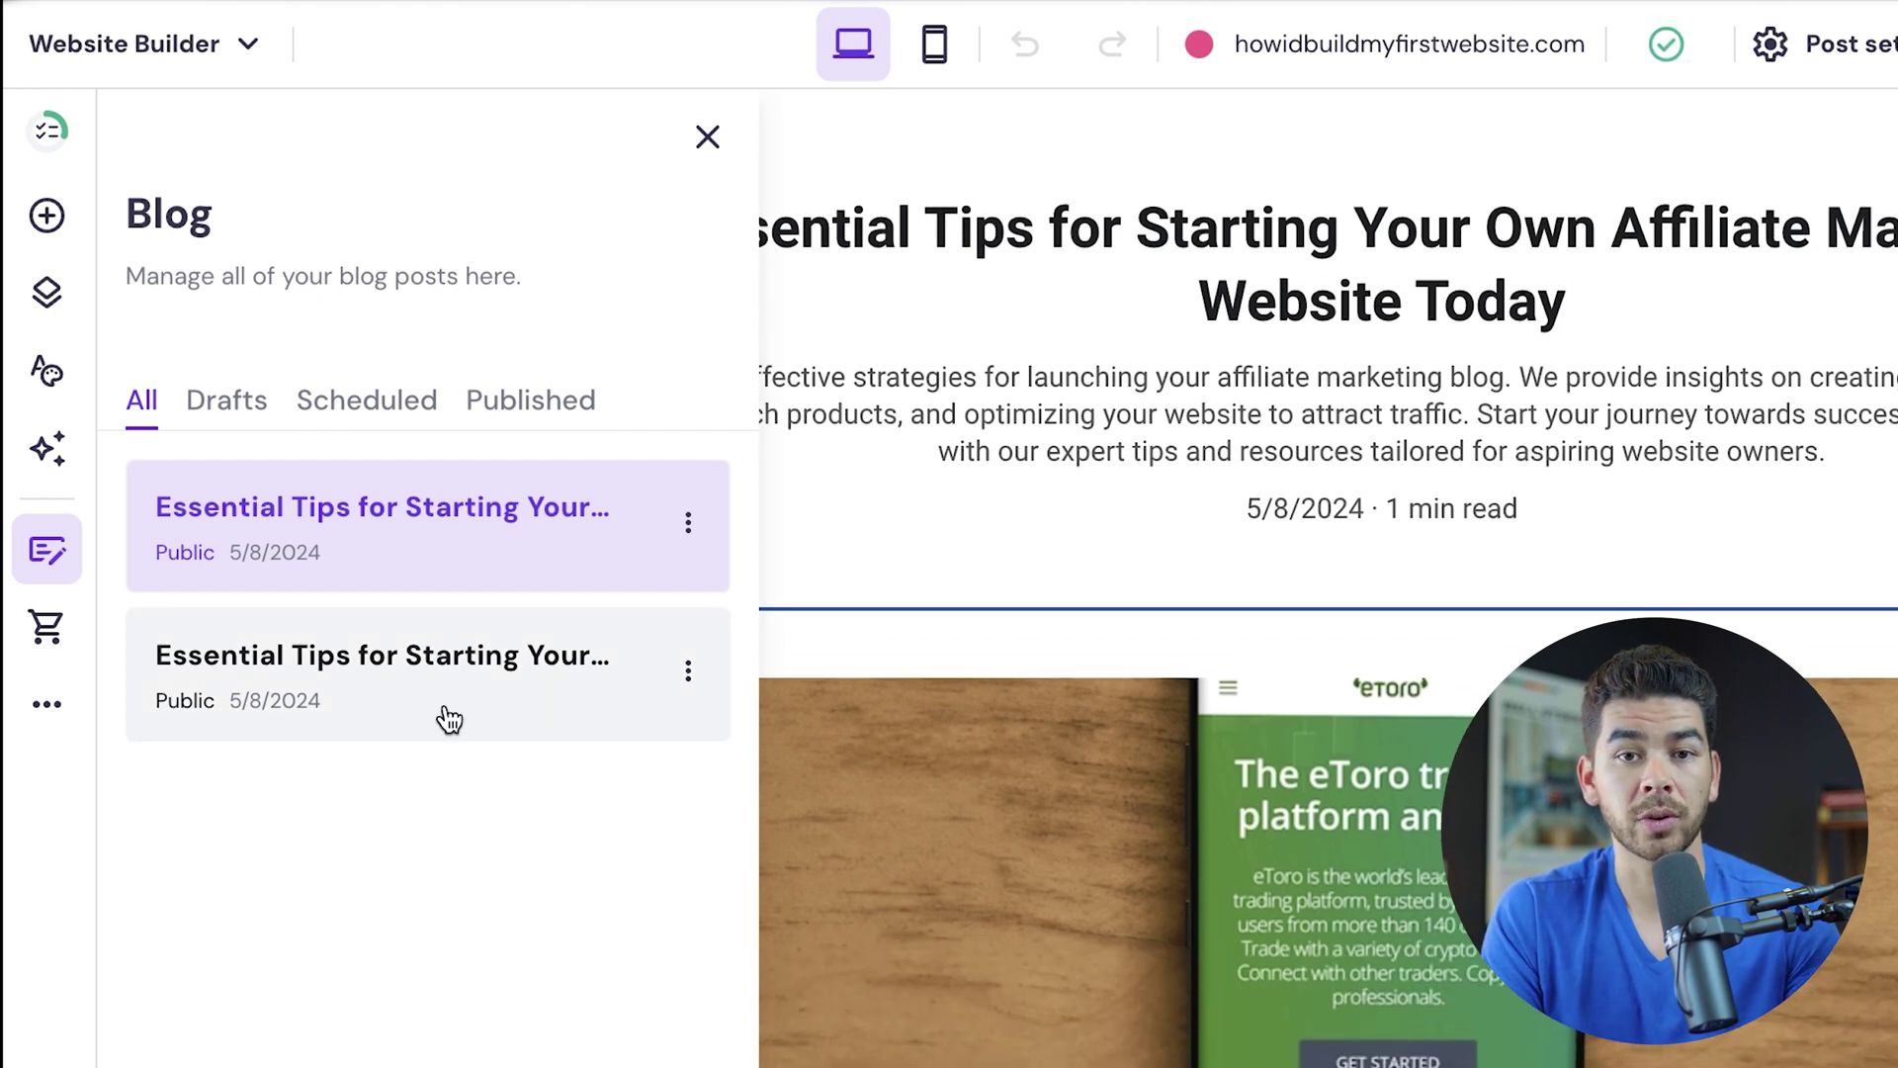
{"action": "left_click", "coordinate": [524, 600]}
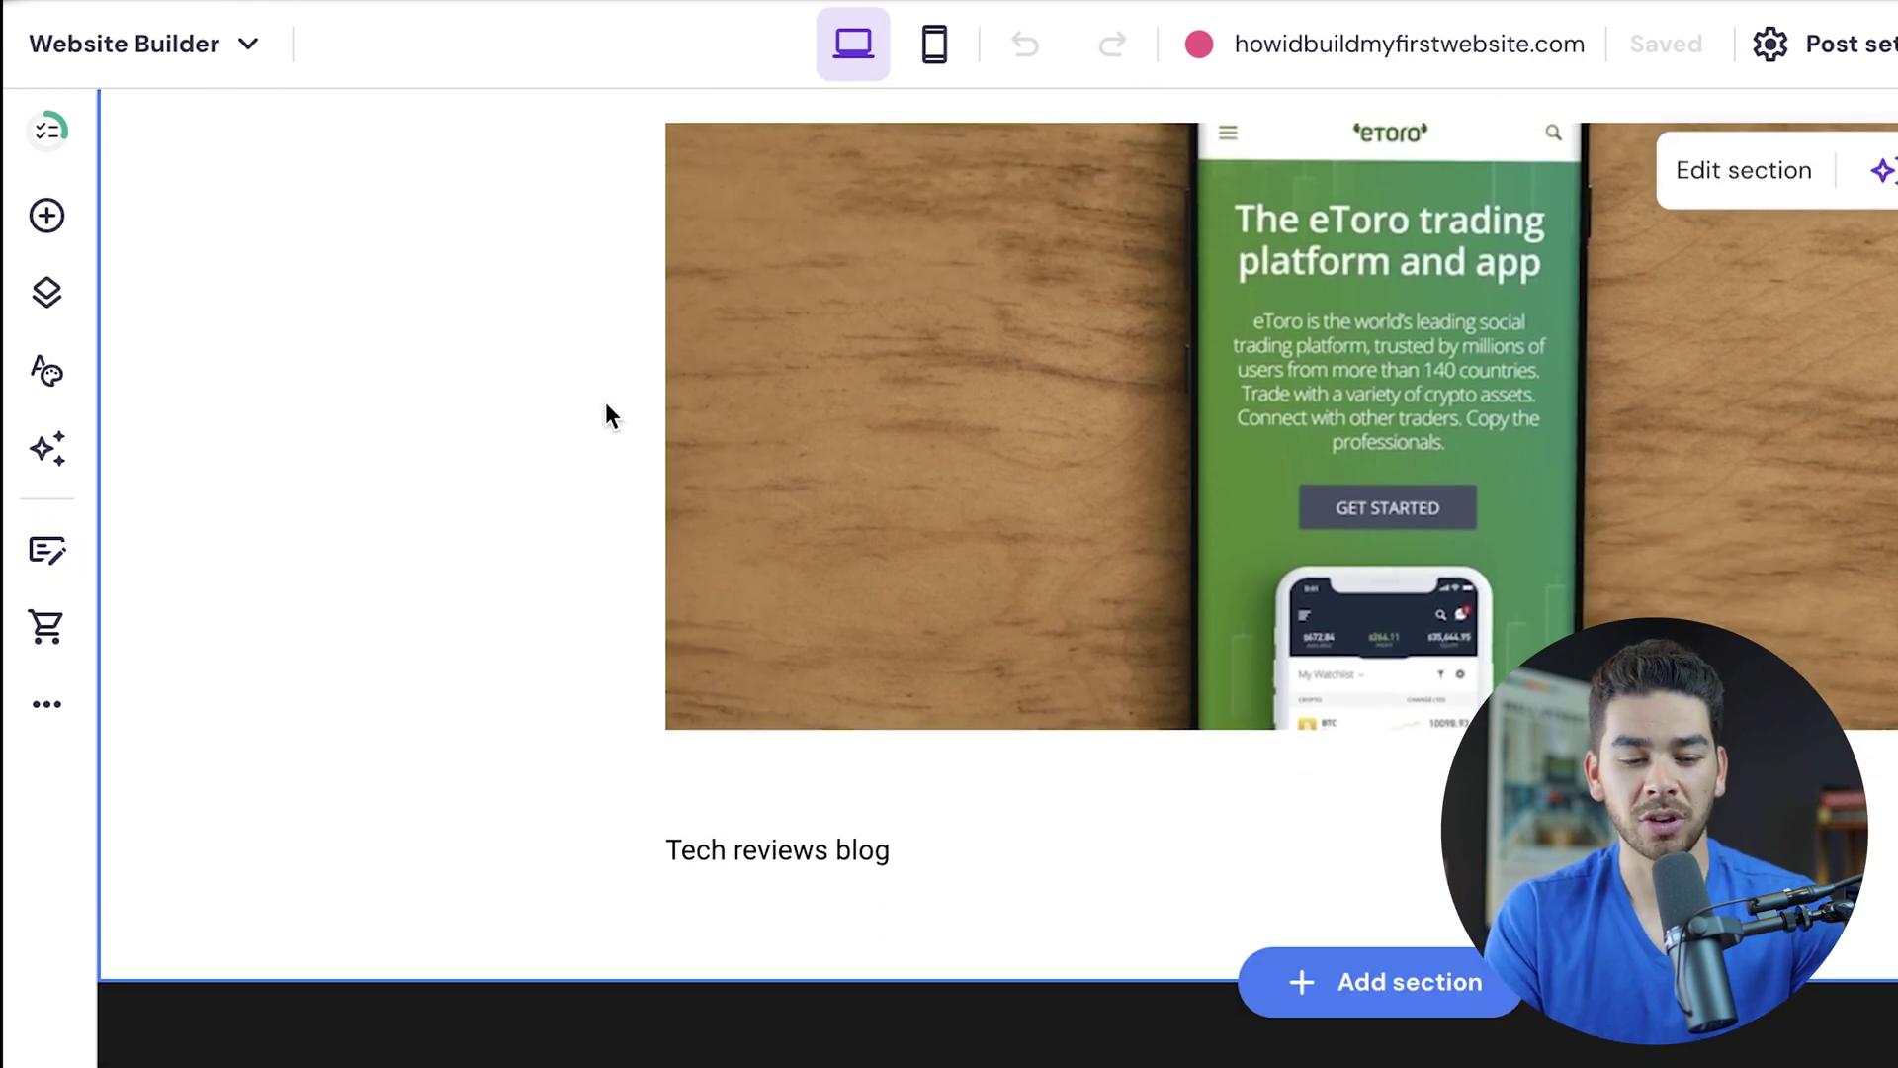
- Add a button below the blog post's image, beside the "Tech reviews blog" text, and label it "Click Here for Fountain Pen"
{"action": "left_click", "coordinate": [49, 216]}
{"action": "left_click_drag", "start_coordinate": [561, 457], "coordinate": [1374, 915]}
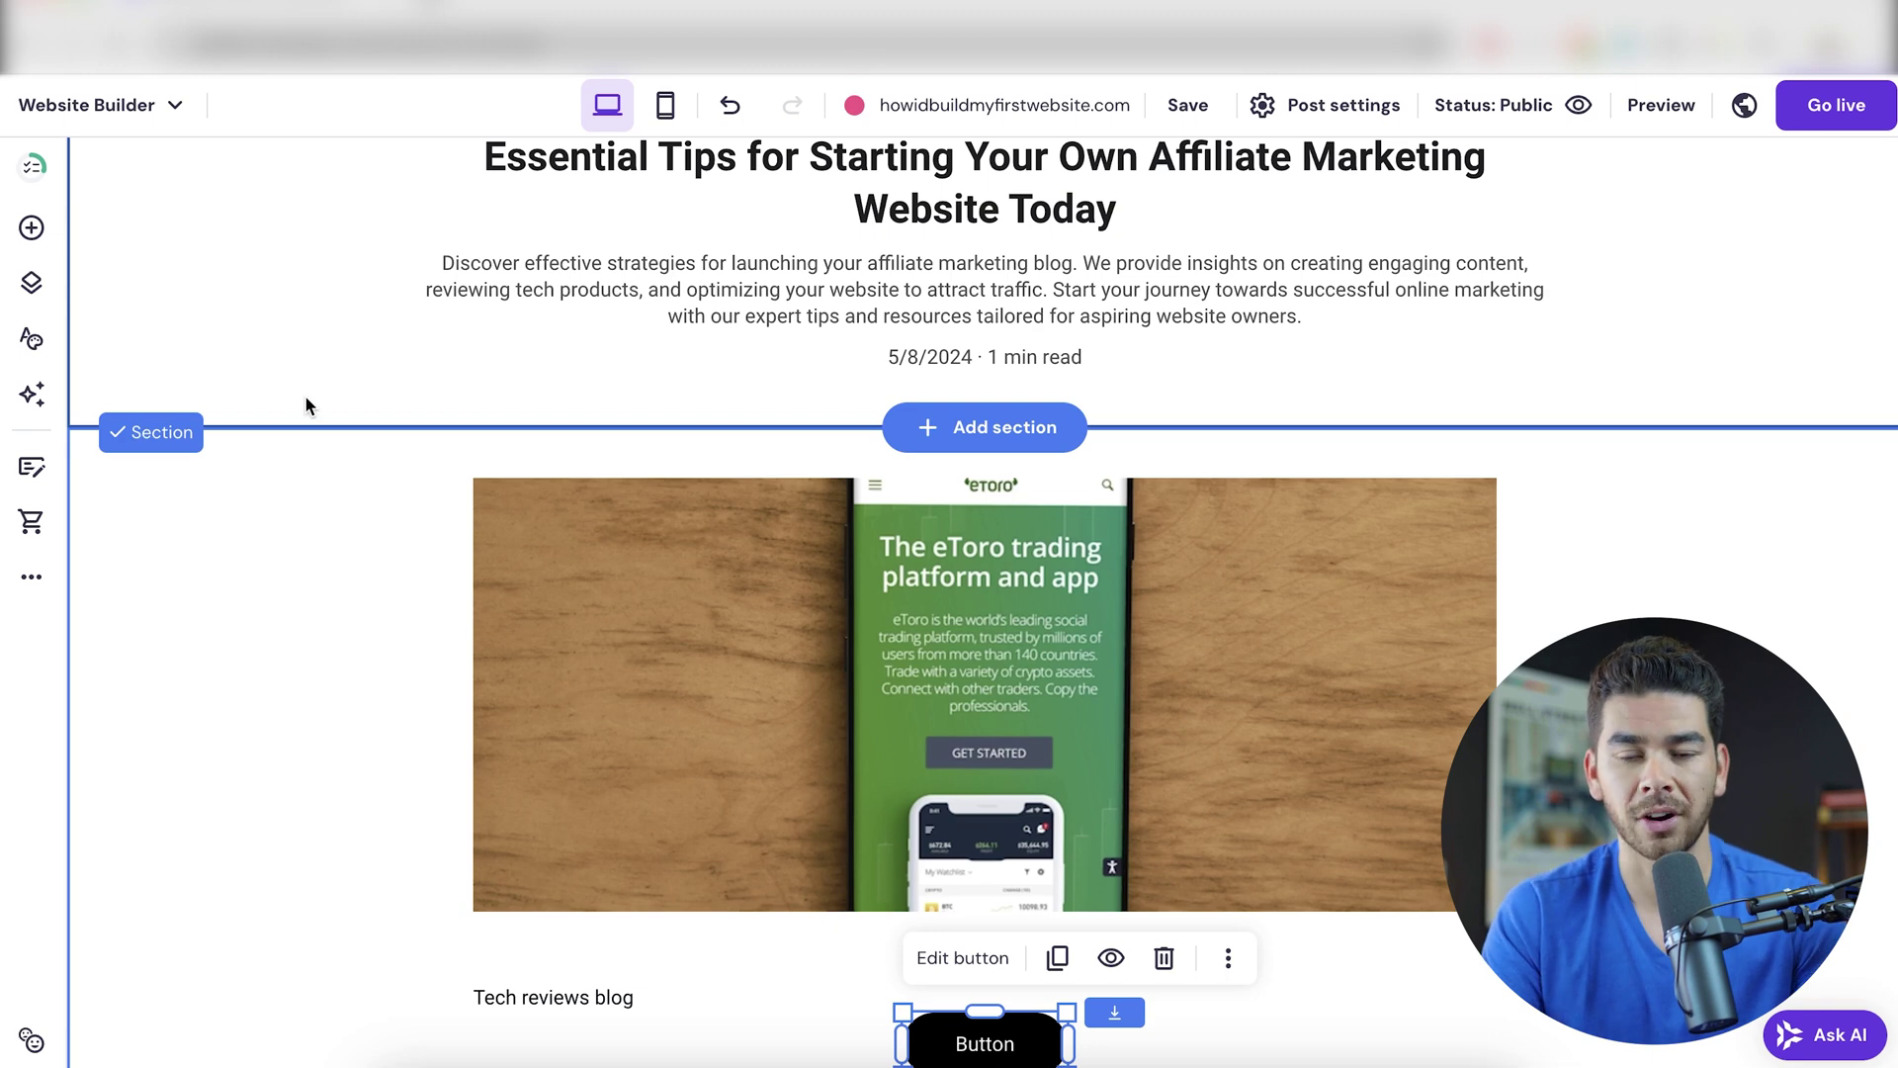
{"action": "scroll", "coordinate": [773, 705], "scroll_direction": "down", "scroll_amount": 2}
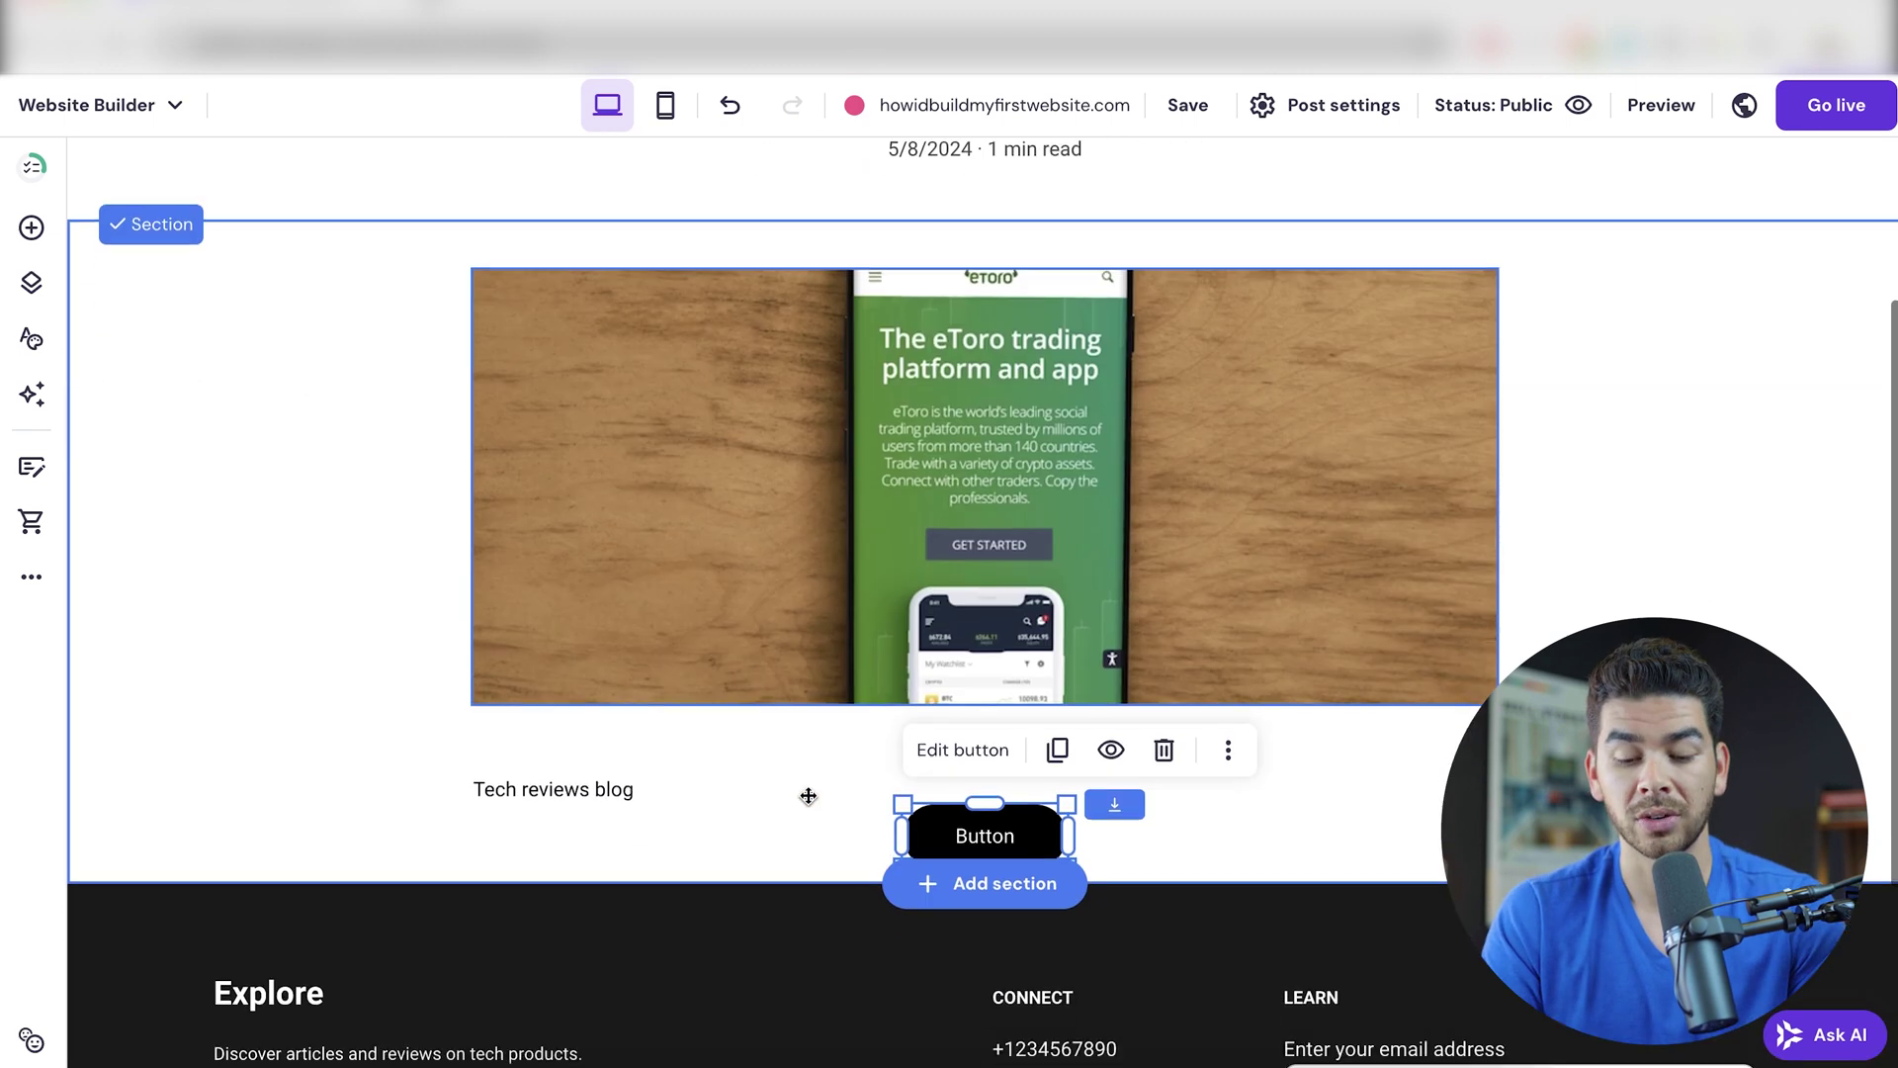
{"action": "left_click", "coordinate": [962, 745]}
{"action": "left_click", "coordinate": [922, 506]}
{"action": "type", "text": "Click Here for Fo"}
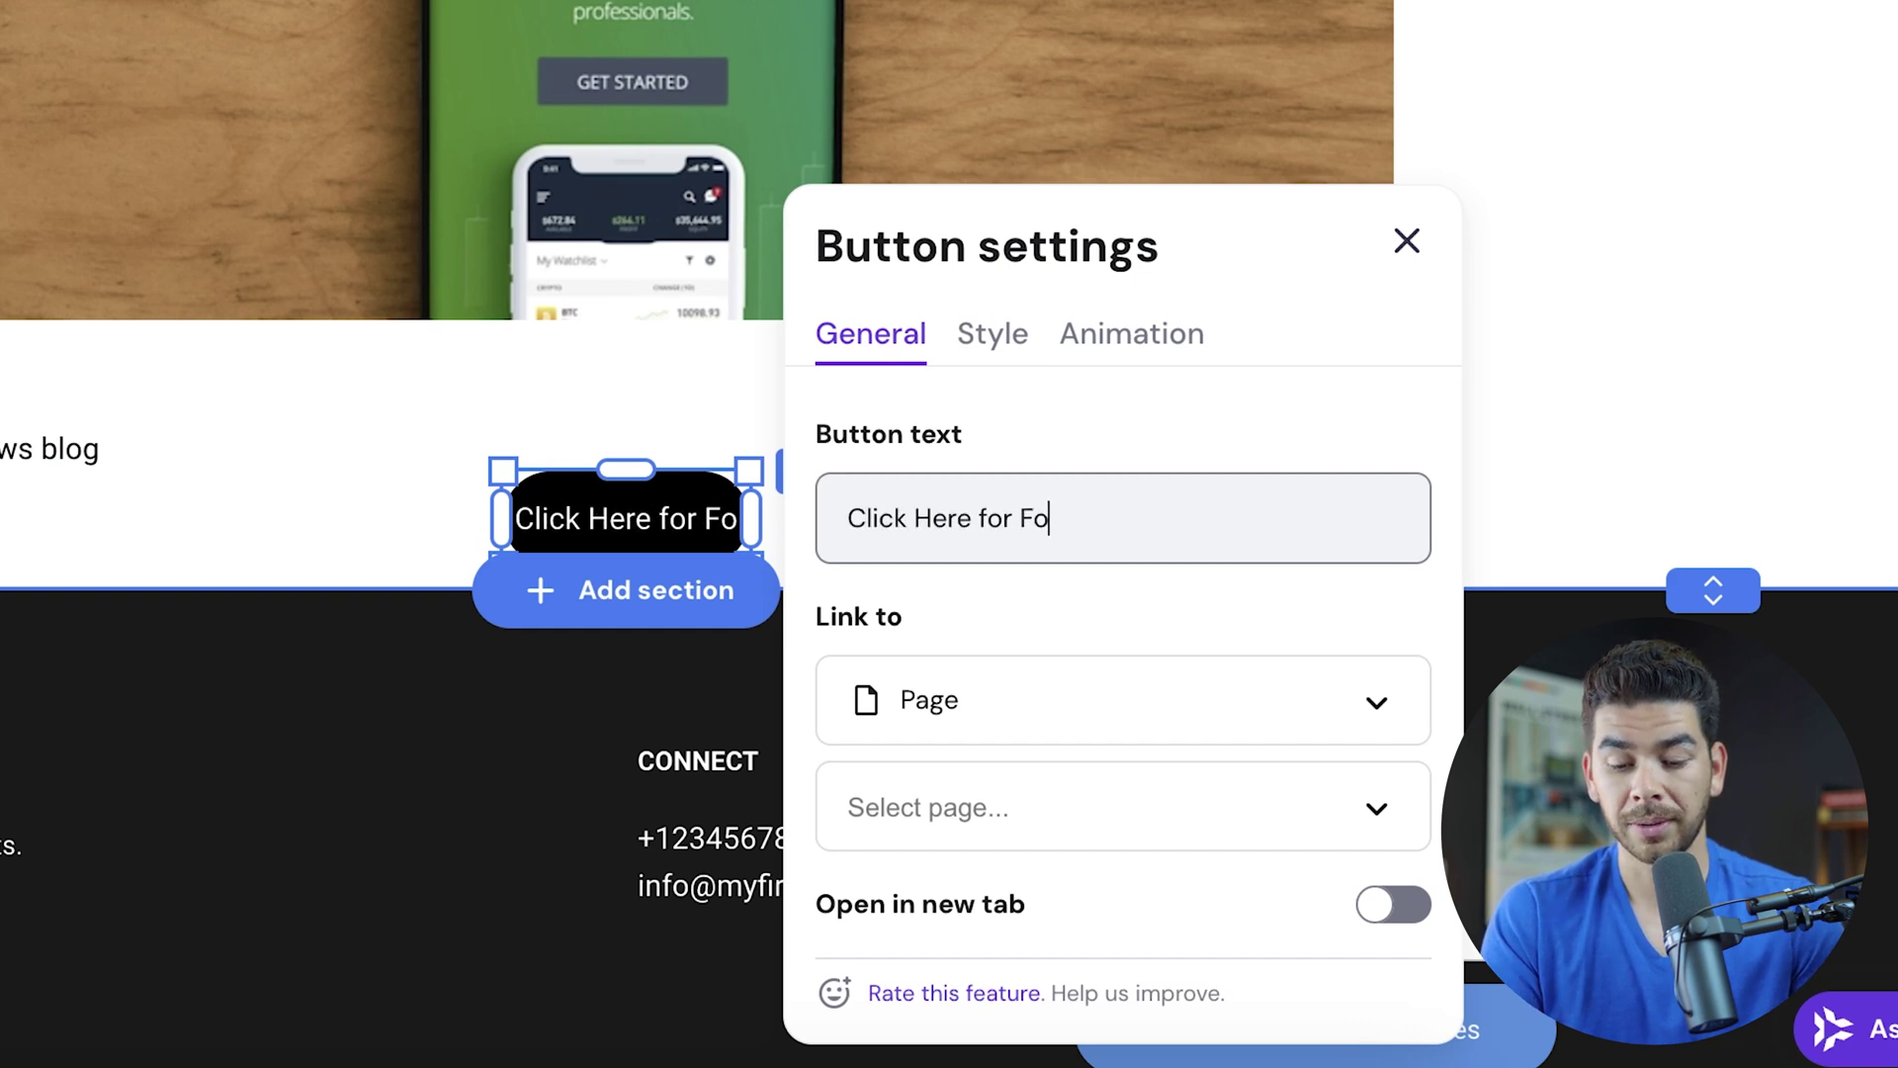
{"action": "type", "text": "untain Pen"}
{"action": "left_click", "coordinate": [1149, 657]}
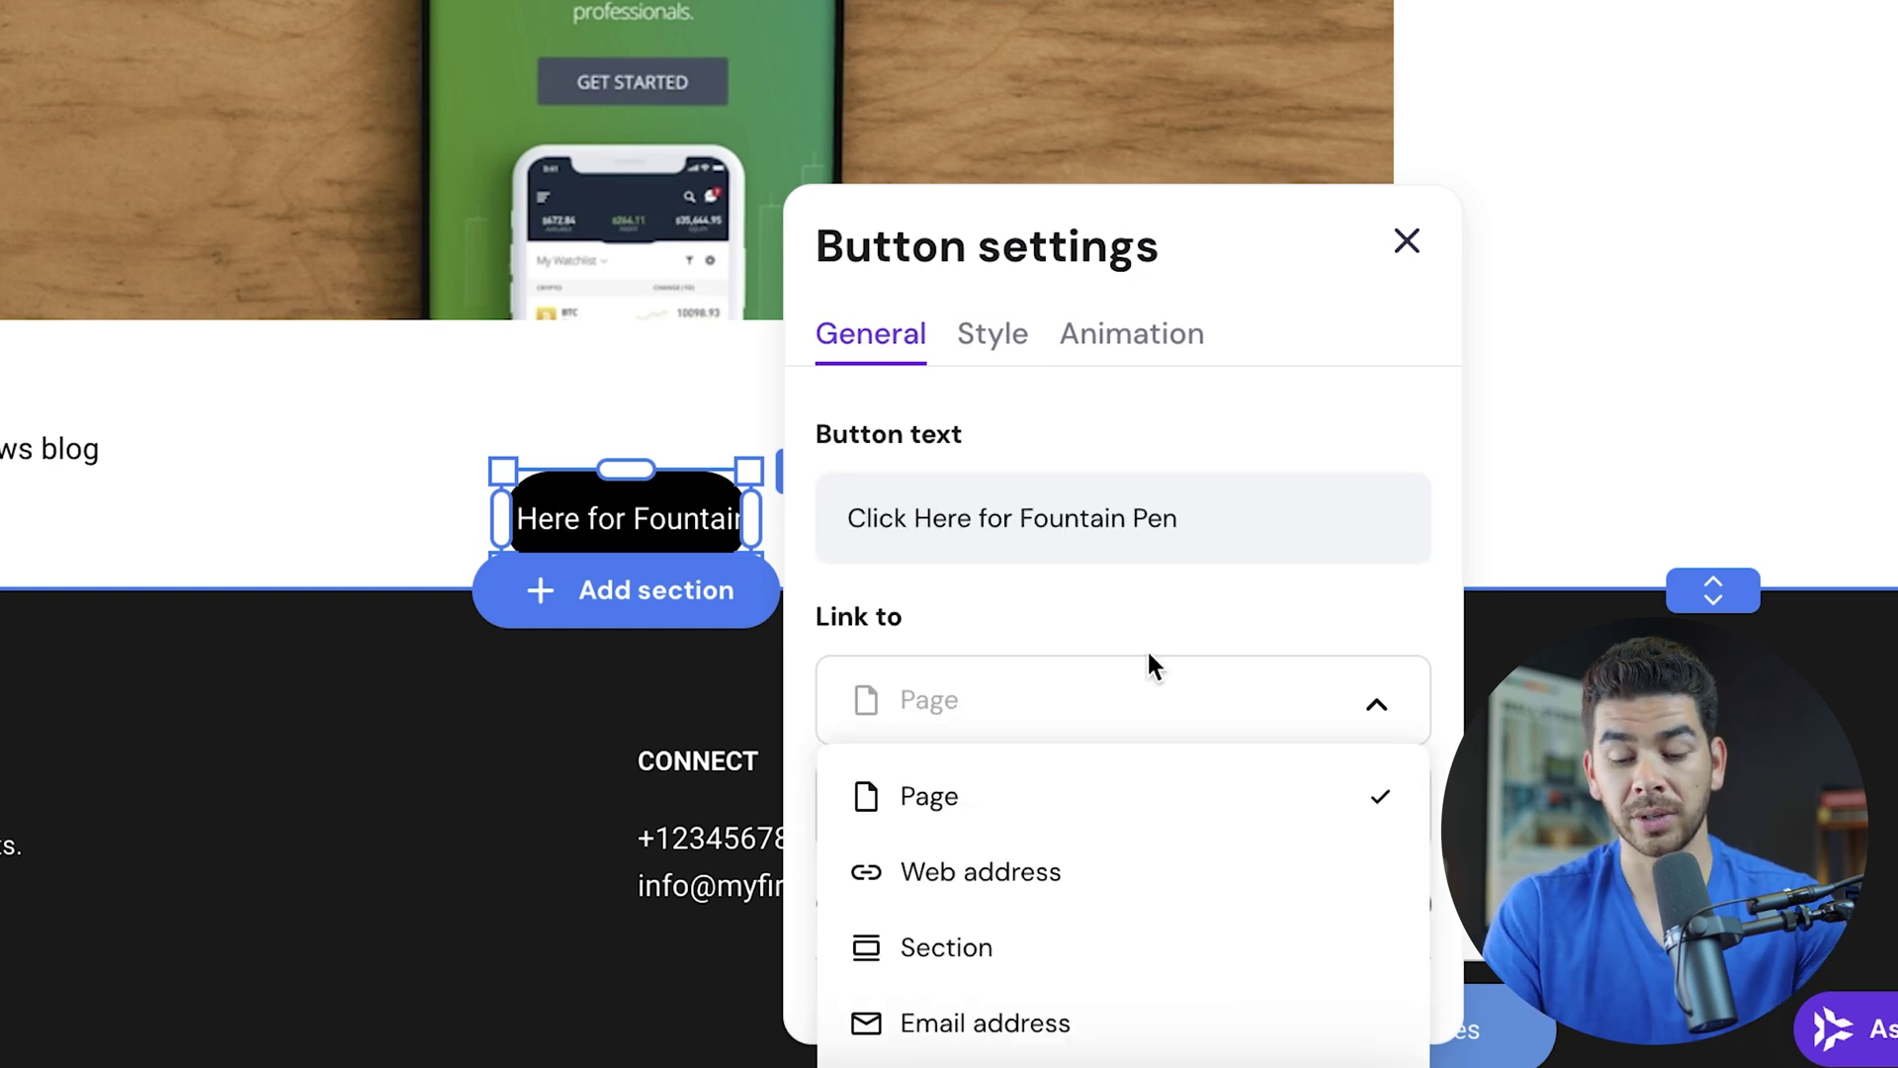
{"action": "left_click", "coordinate": [1067, 861]}
{"action": "left_click", "coordinate": [1053, 826]}
{"action": "type", "text": "https://amzn.to/4glVCGg"}
{"action": "scroll", "coordinate": [1085, 783], "scroll_direction": "down", "scroll_amount": 3}
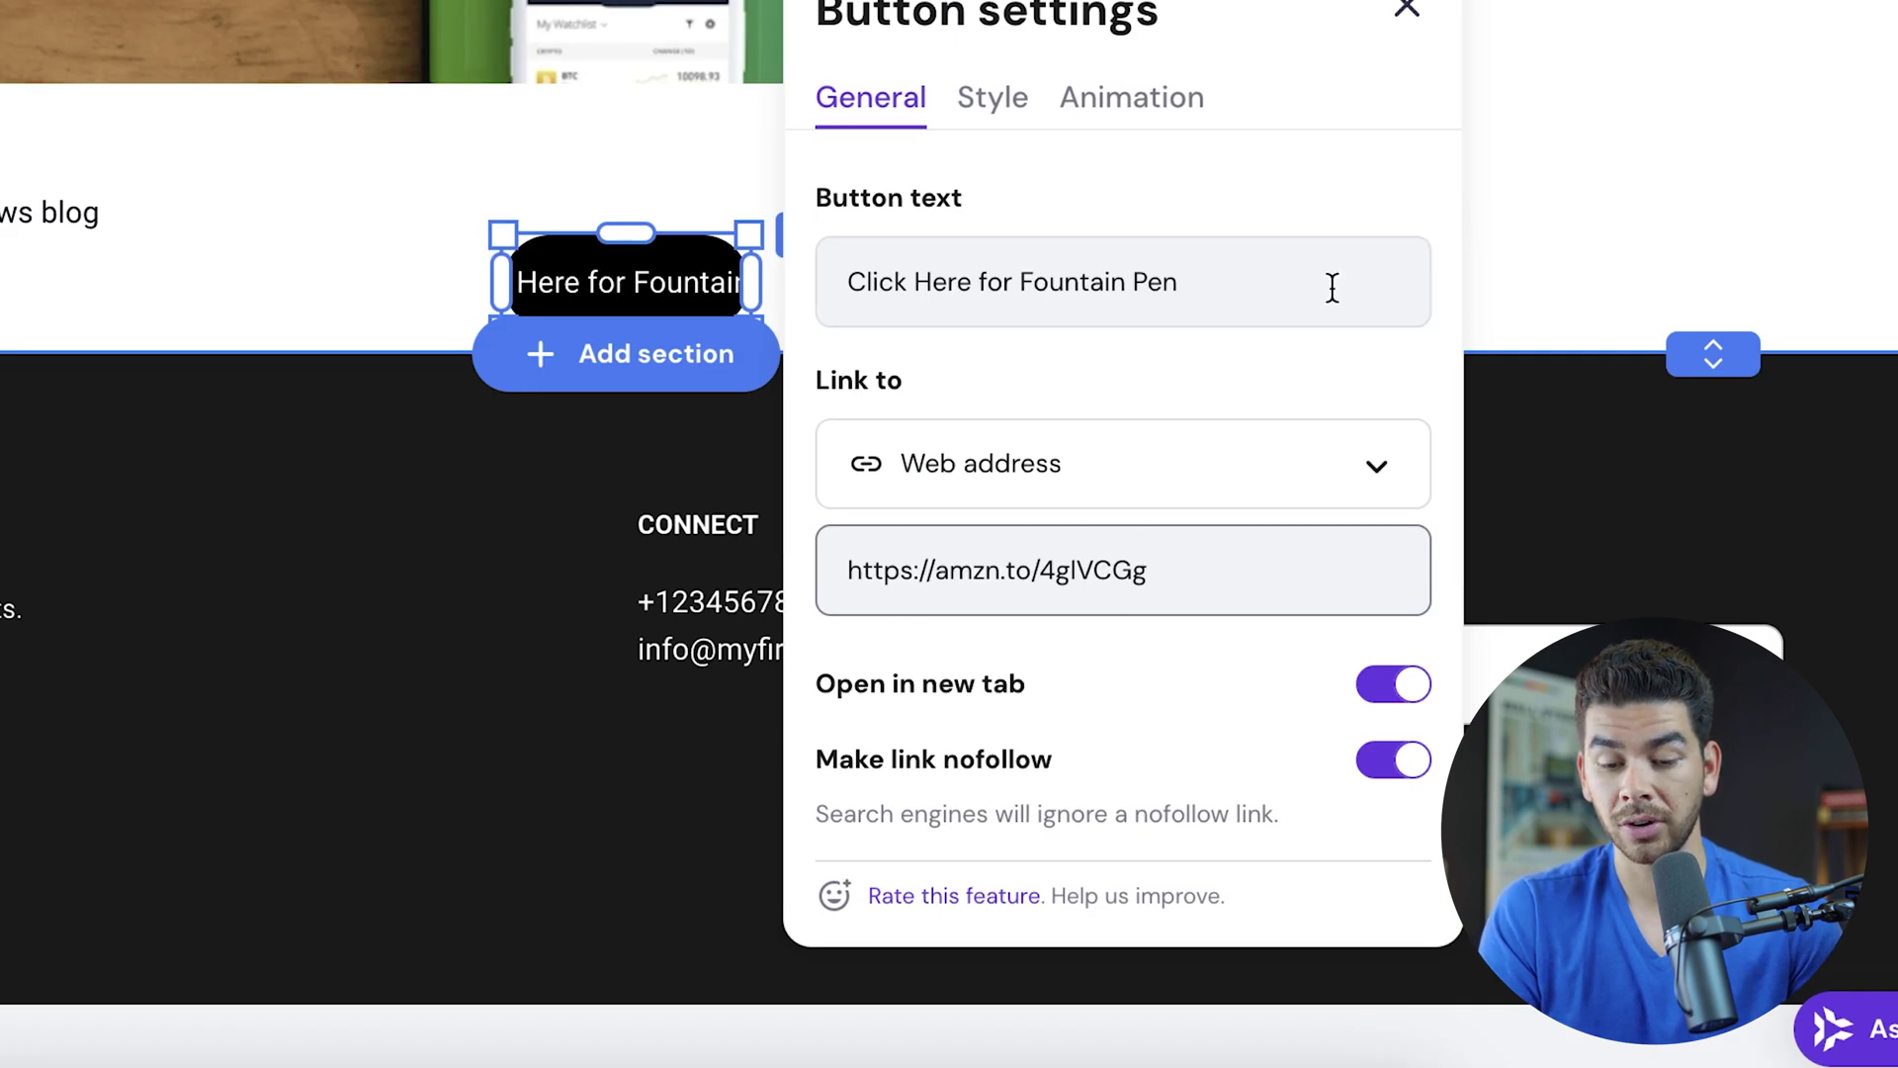
{"action": "key", "text": "Escape"}
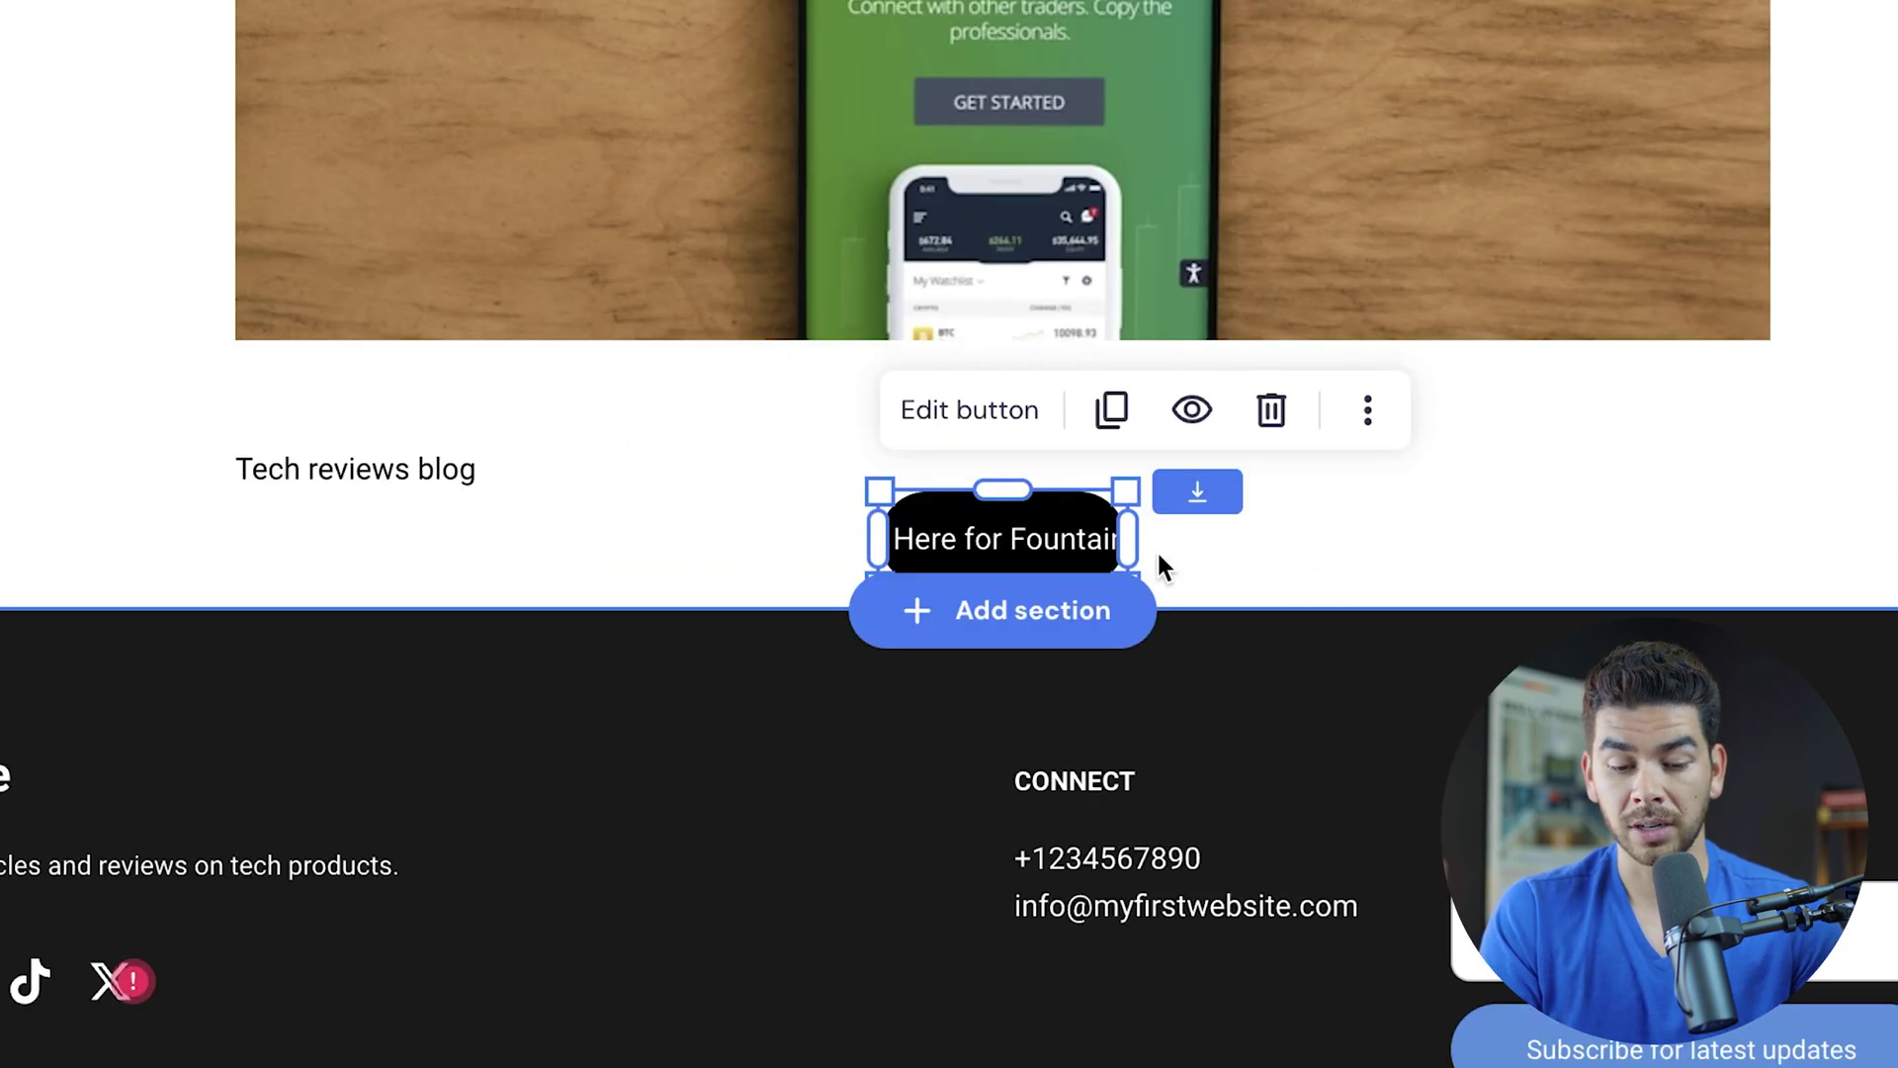
- Widen the fountain pen button on both sides to fit its full label on one line
{"action": "left_click_drag", "start_coordinate": [1130, 550], "coordinate": [1210, 537]}
{"action": "left_click_drag", "start_coordinate": [875, 539], "coordinate": [816, 534]}
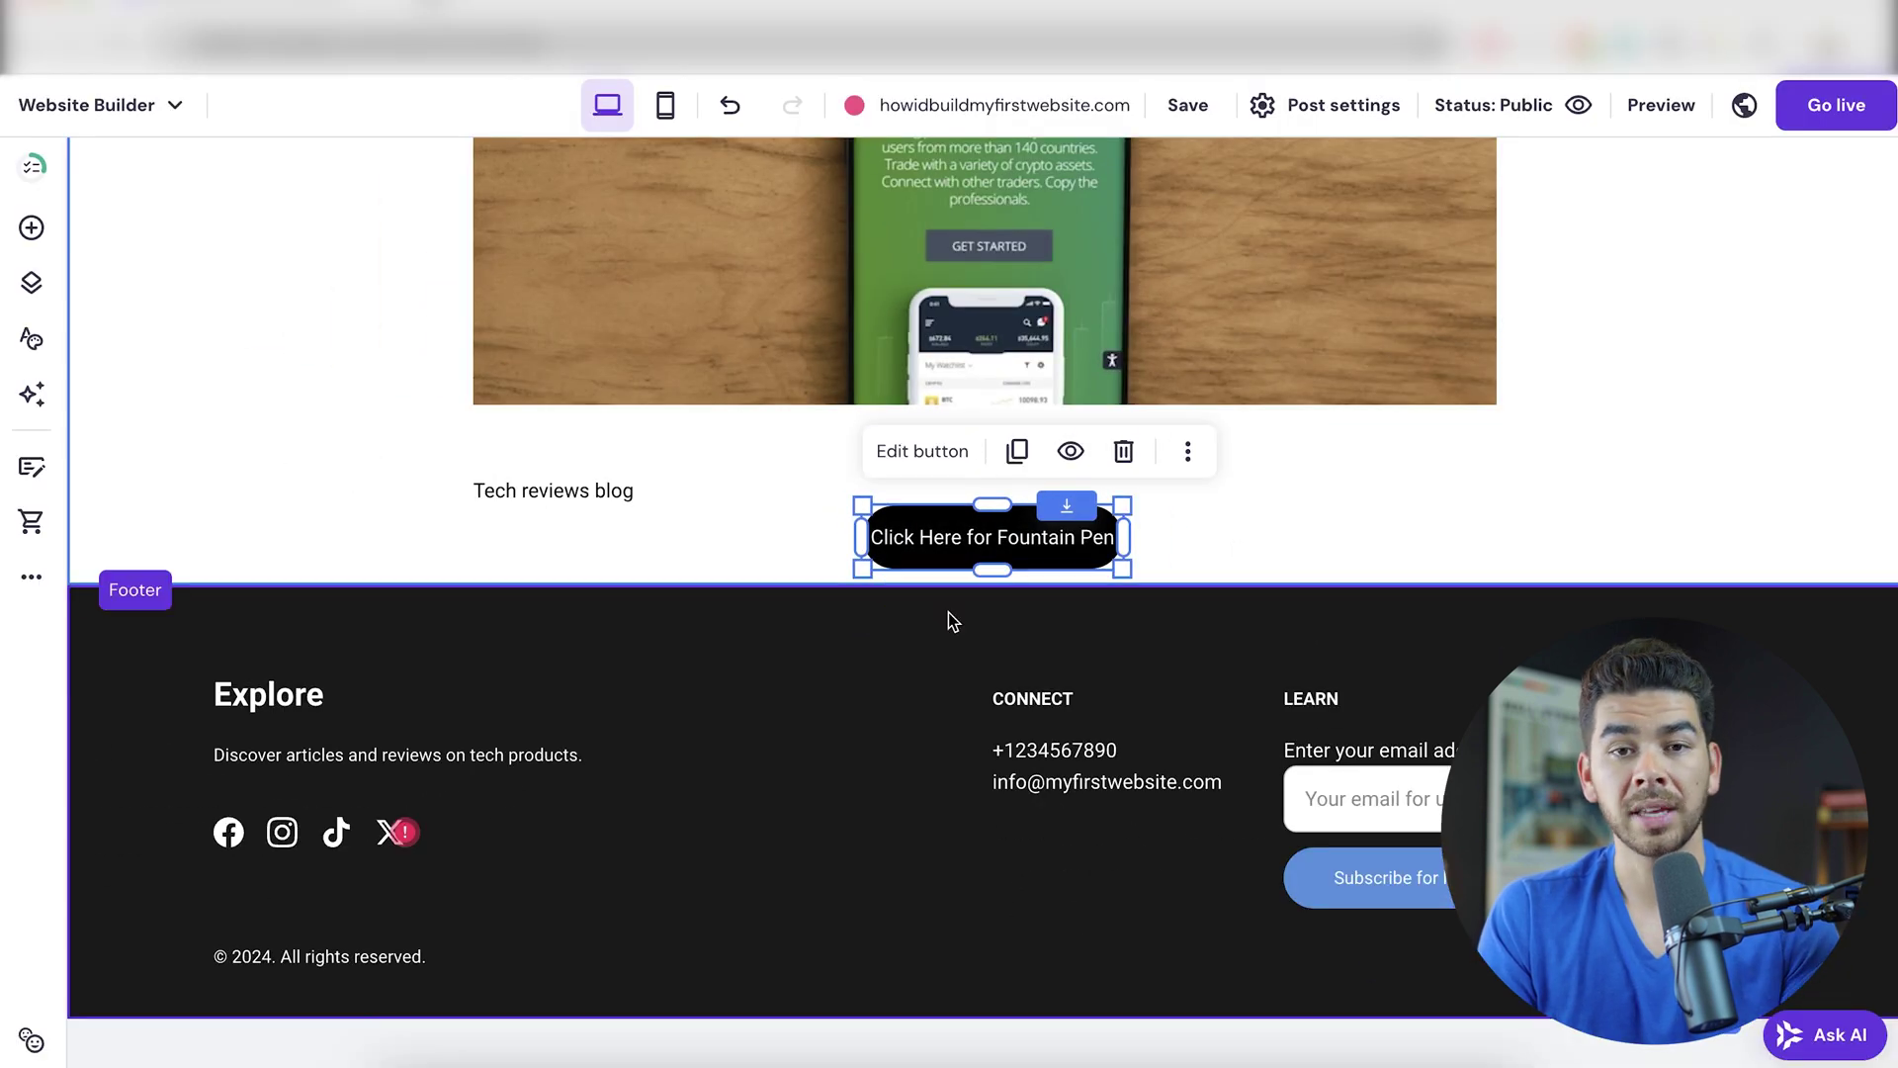
{"action": "scroll", "coordinate": [947, 621], "scroll_direction": "up", "scroll_amount": 5}
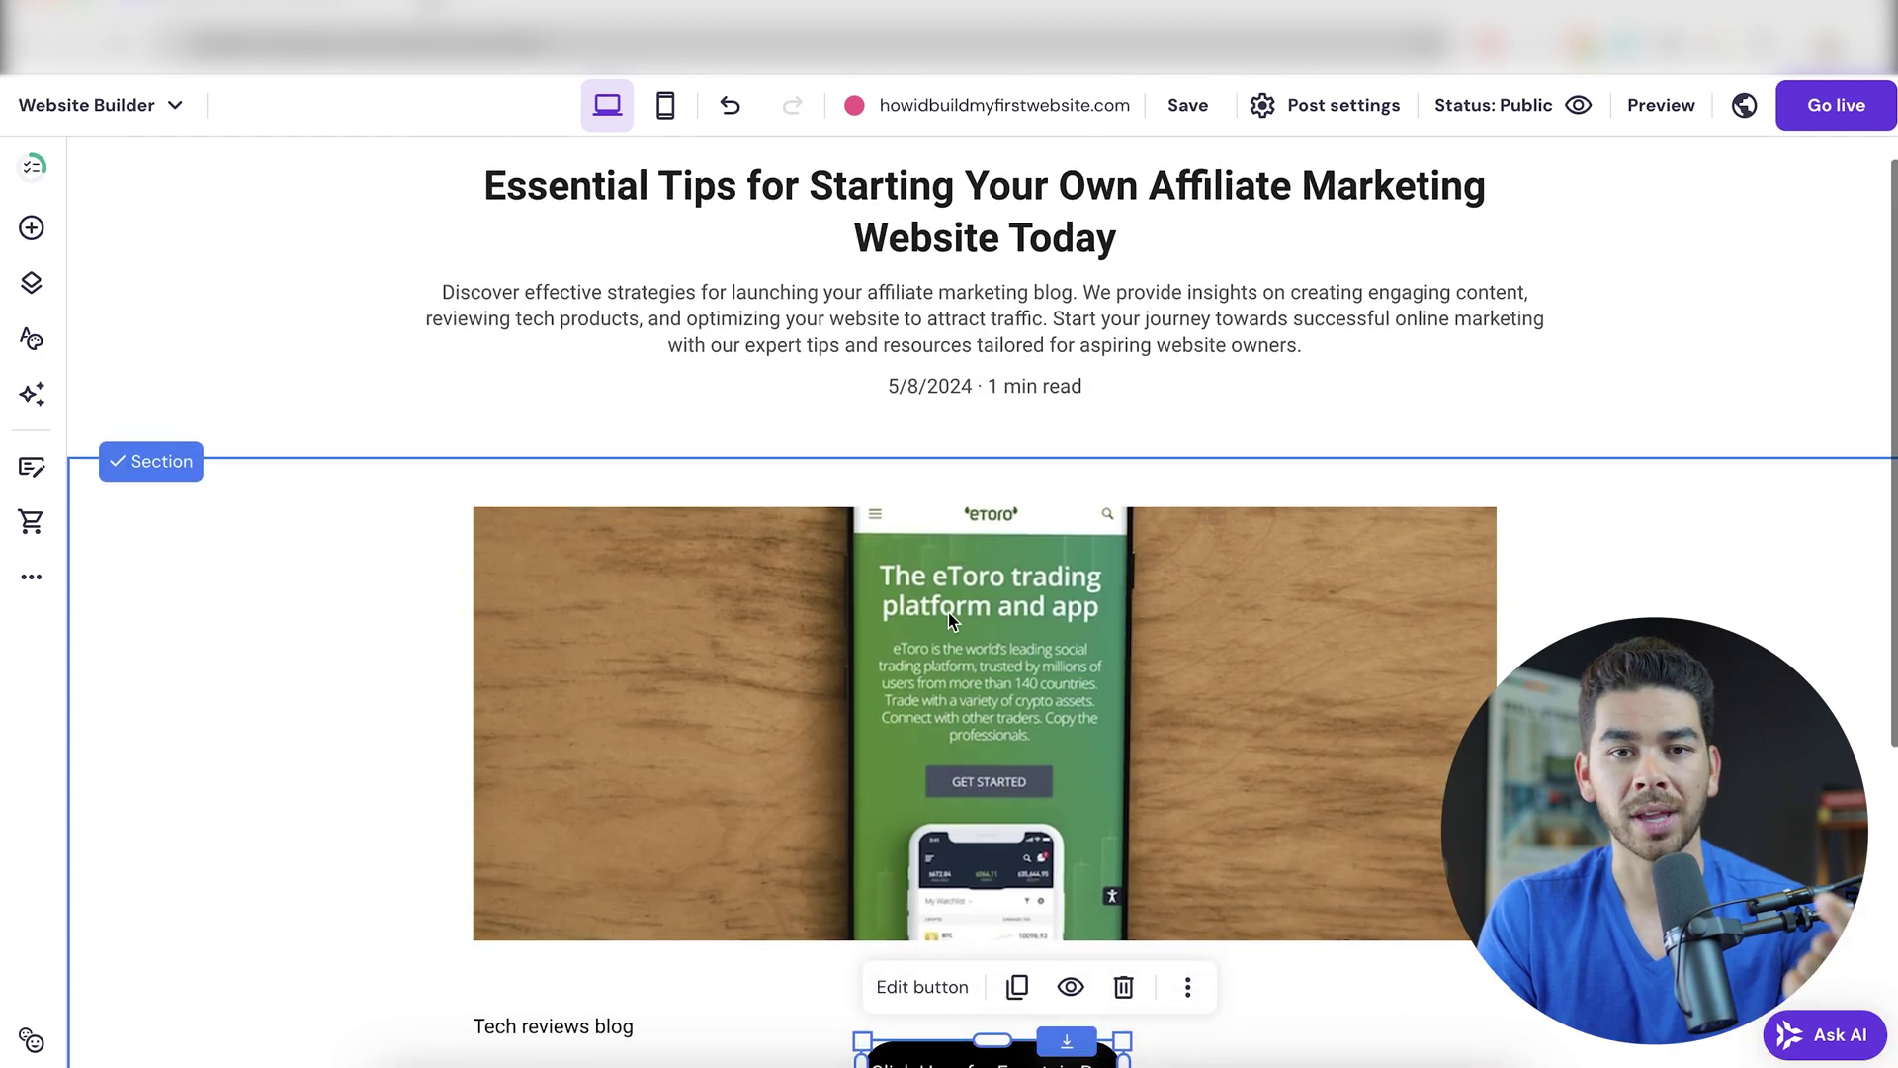
{"action": "scroll", "coordinate": [949, 620], "scroll_direction": "down", "scroll_amount": 2}
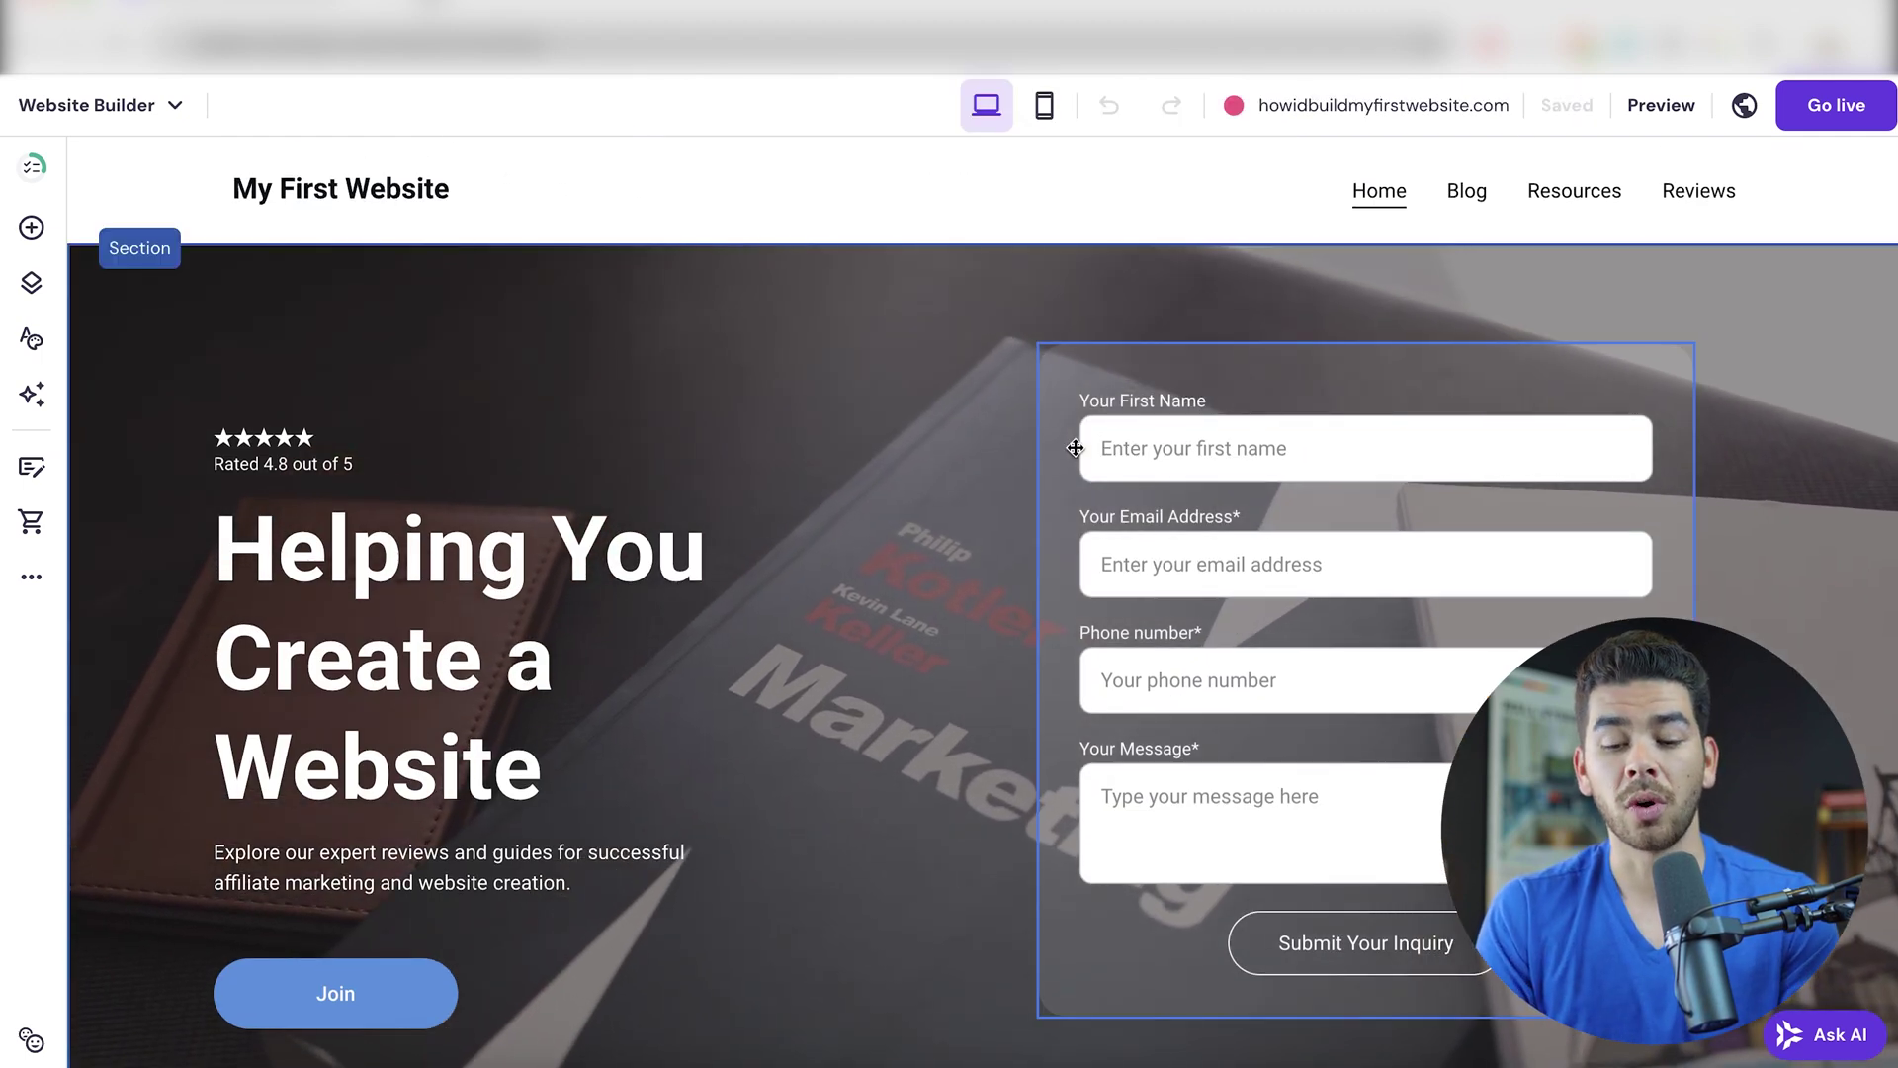
- Add a new page to the website from the first About template, headed "Get to know us", and look through its sections
{"action": "mouse_move", "coordinate": [1483, 197]}
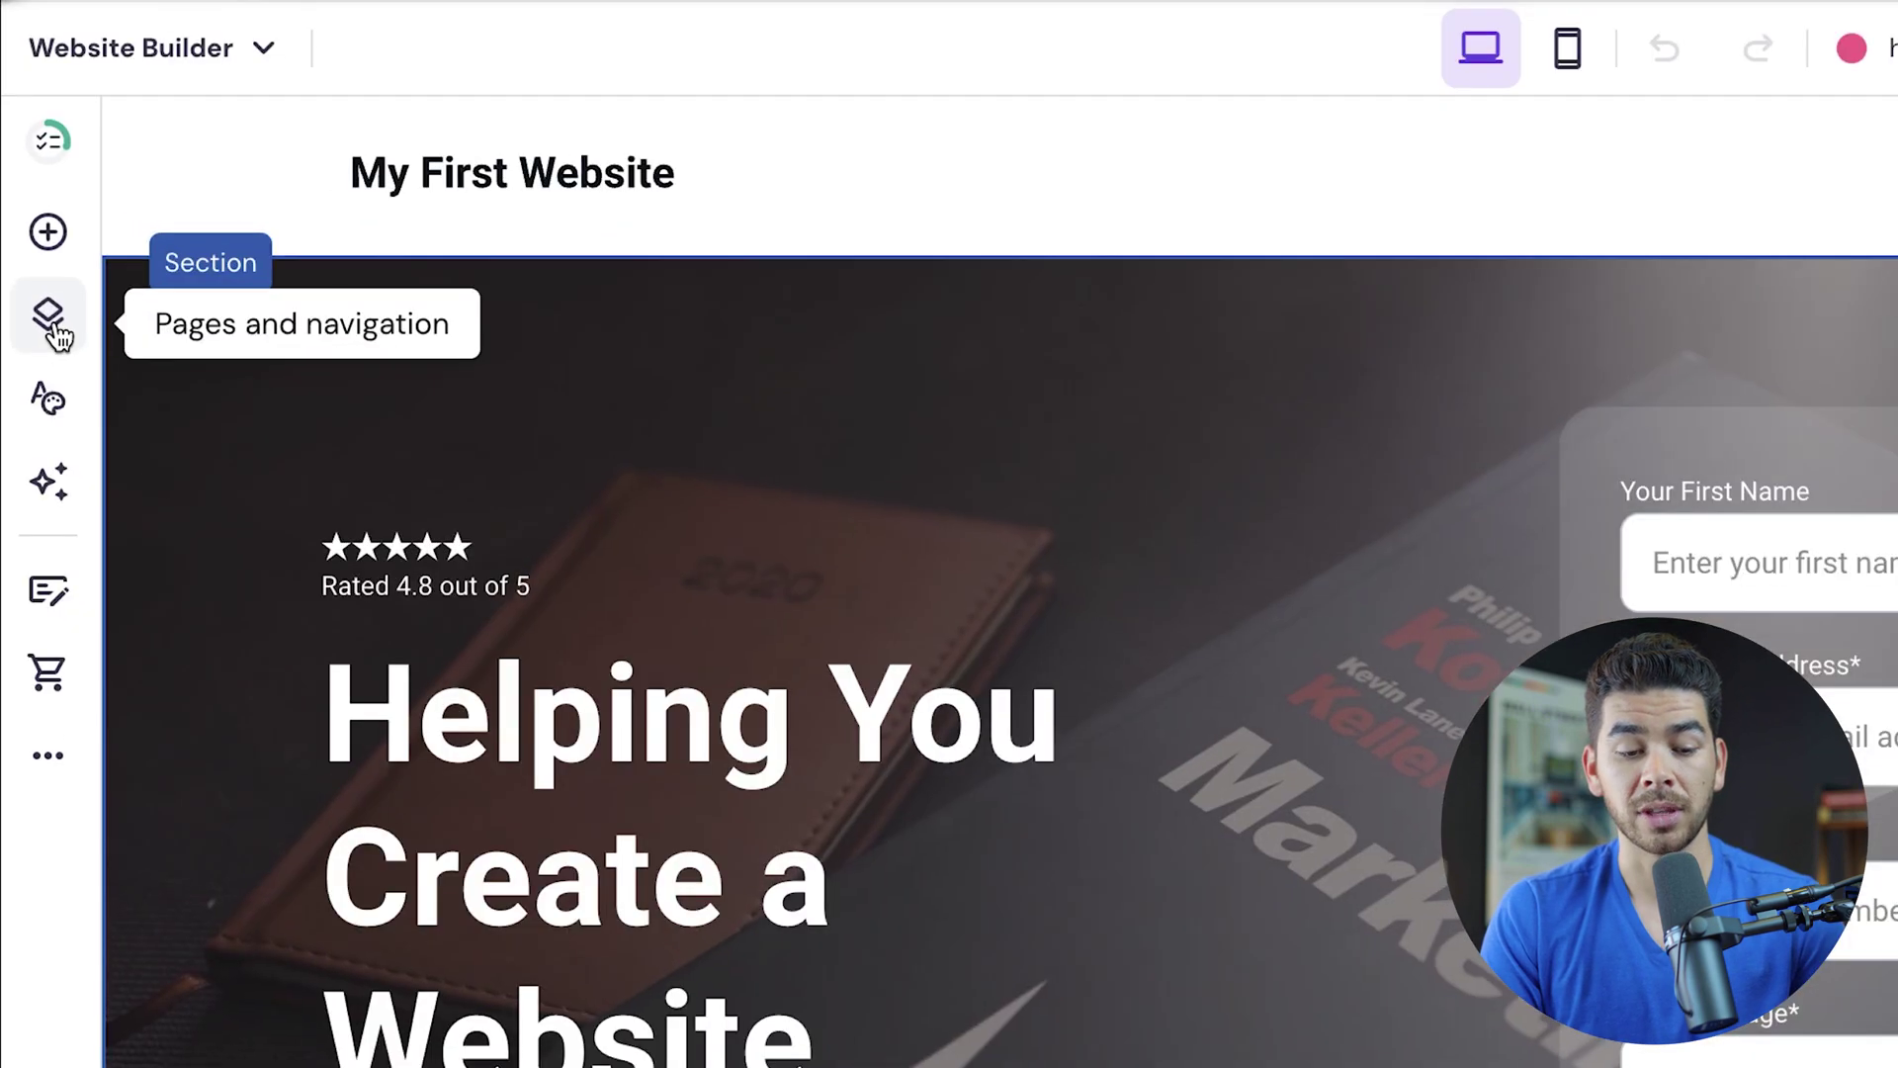
{"action": "left_click", "coordinate": [40, 305]}
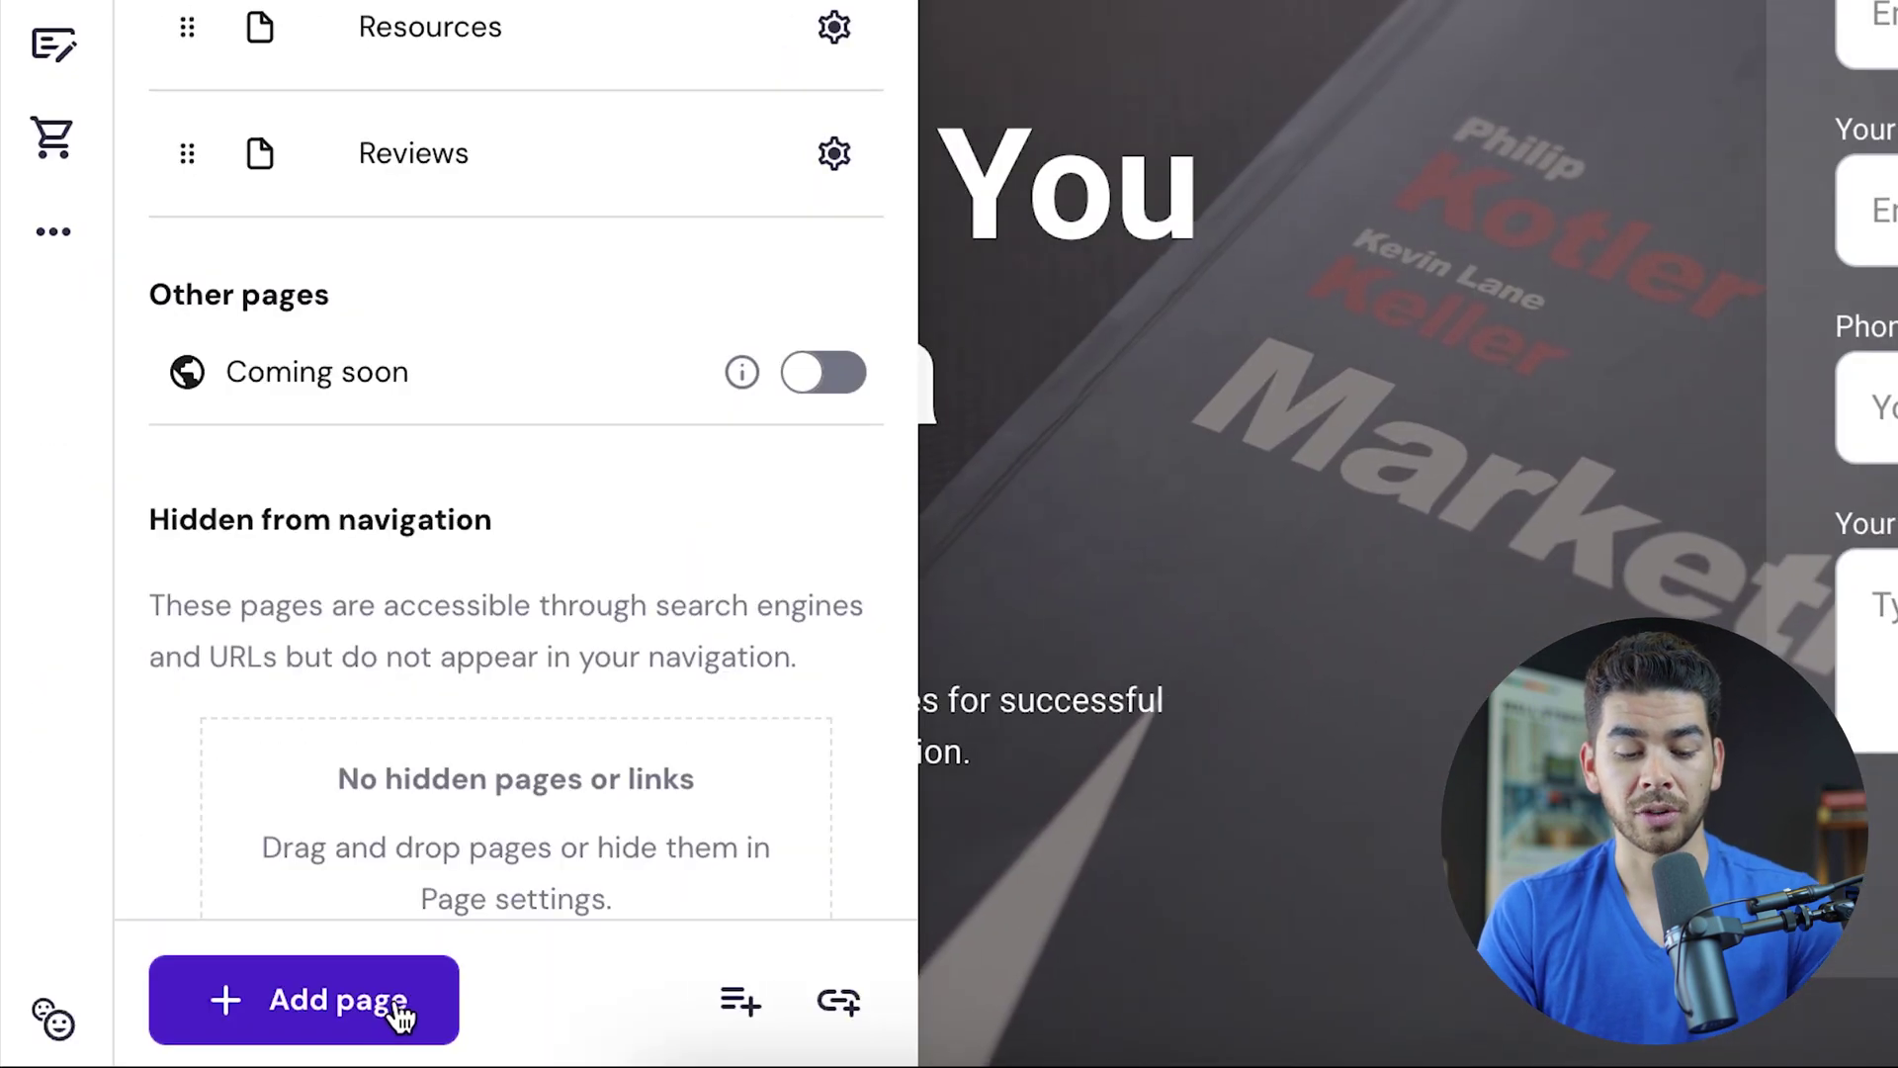
{"action": "left_click", "coordinate": [394, 1008]}
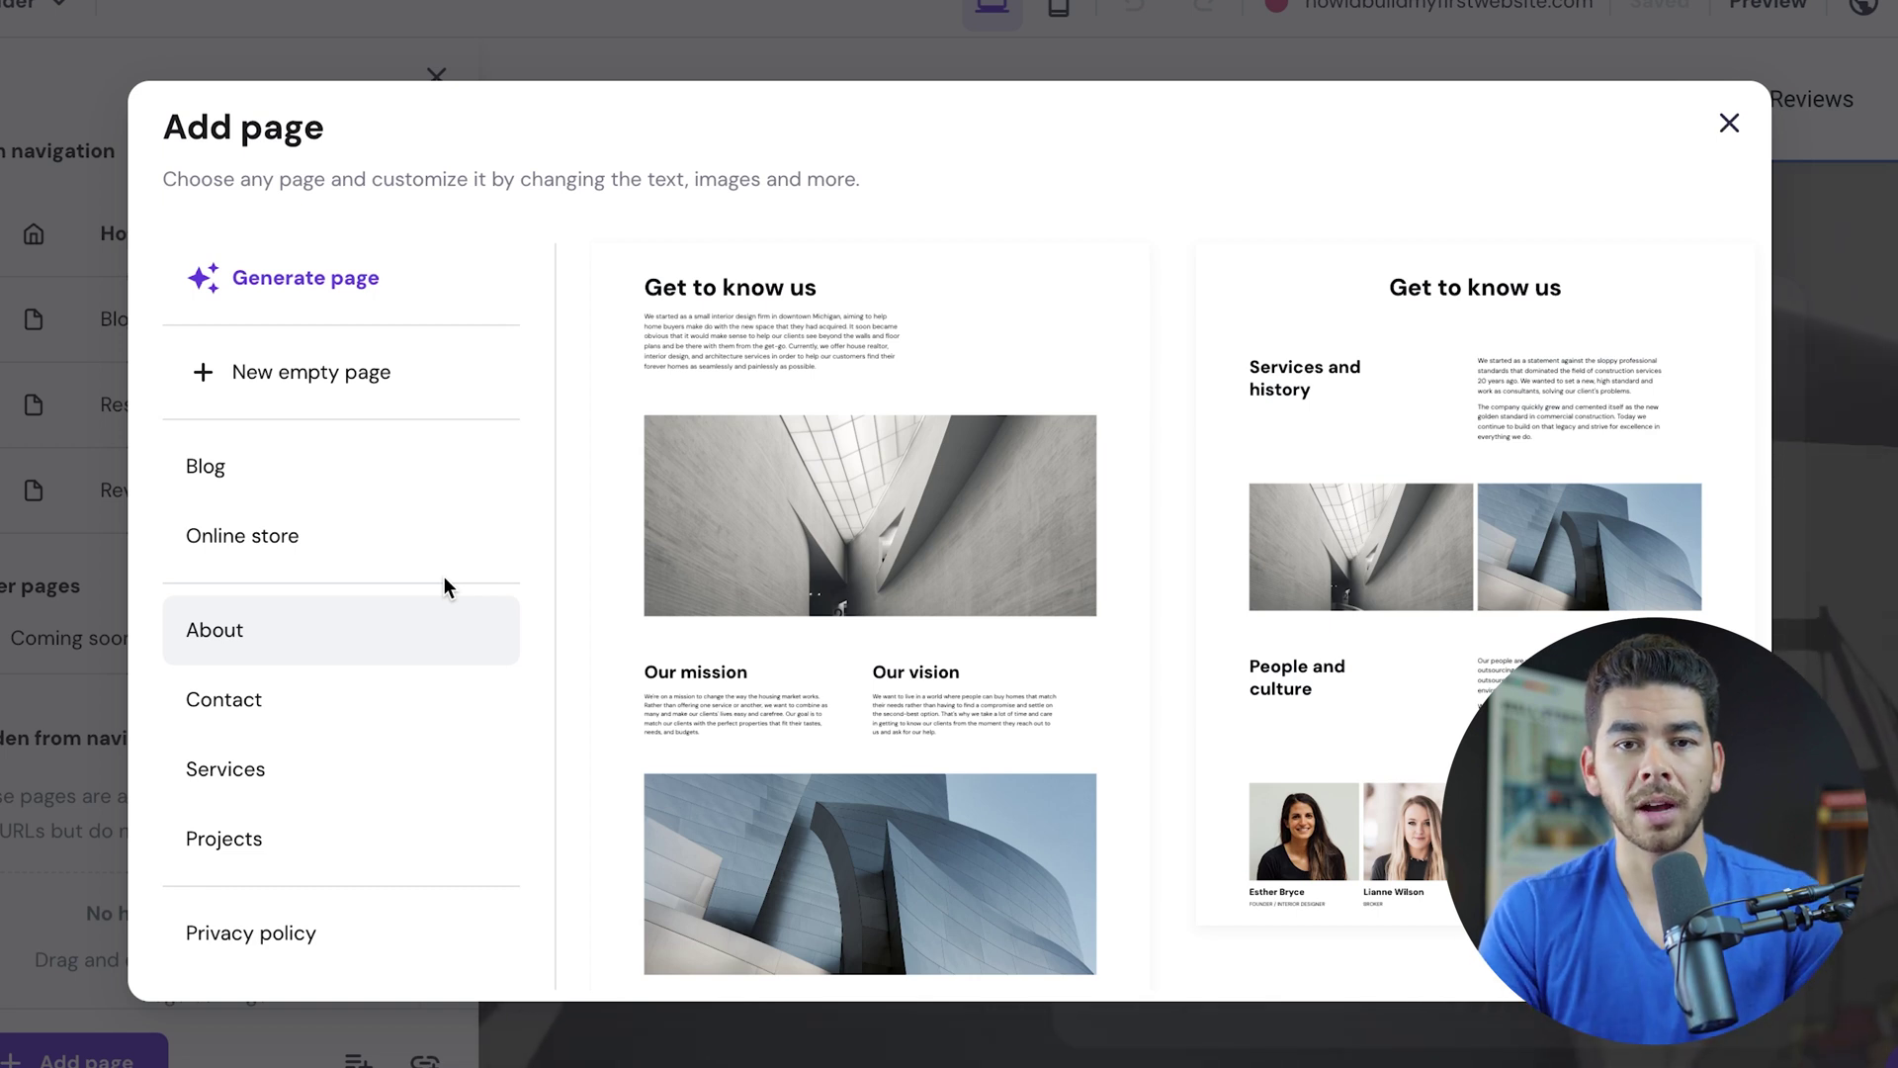
{"action": "left_click", "coordinate": [902, 400]}
{"action": "left_click", "coordinate": [1153, 466]}
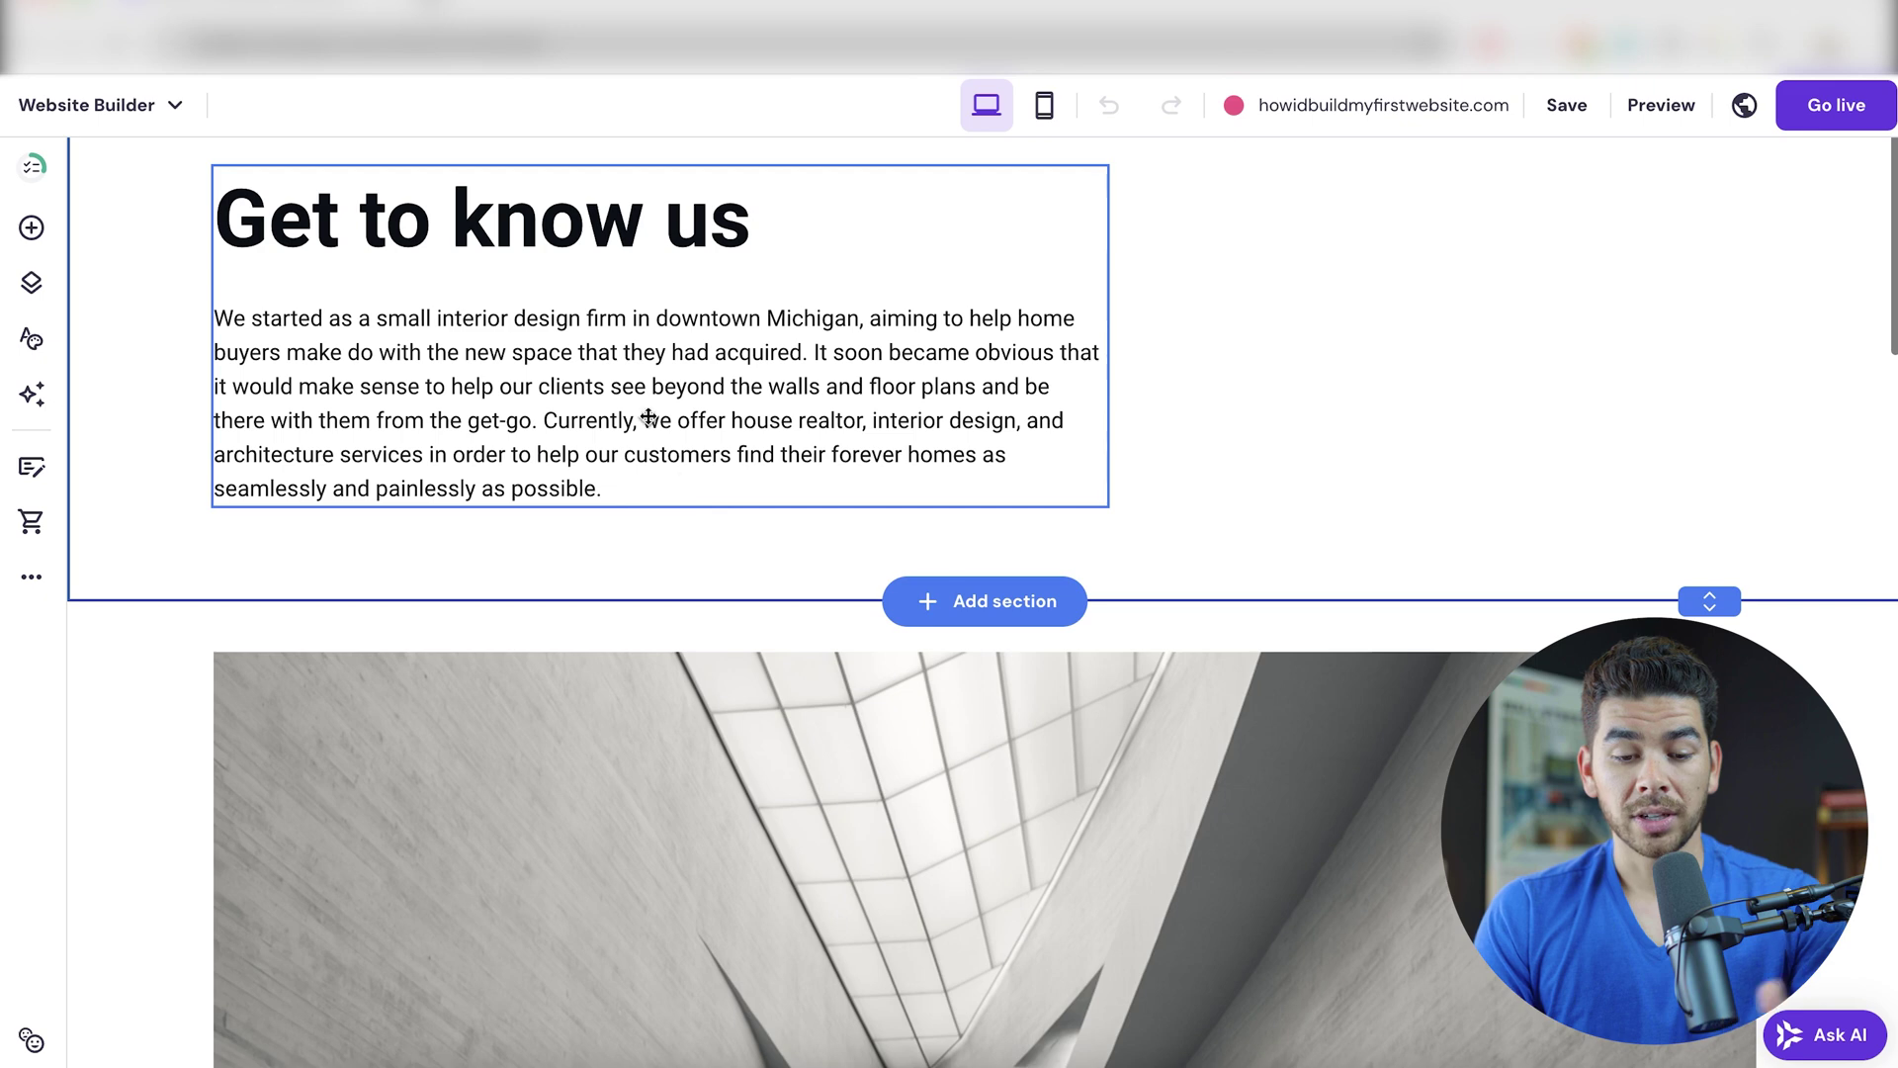
{"action": "scroll", "coordinate": [692, 349], "scroll_direction": "down", "scroll_amount": 9}
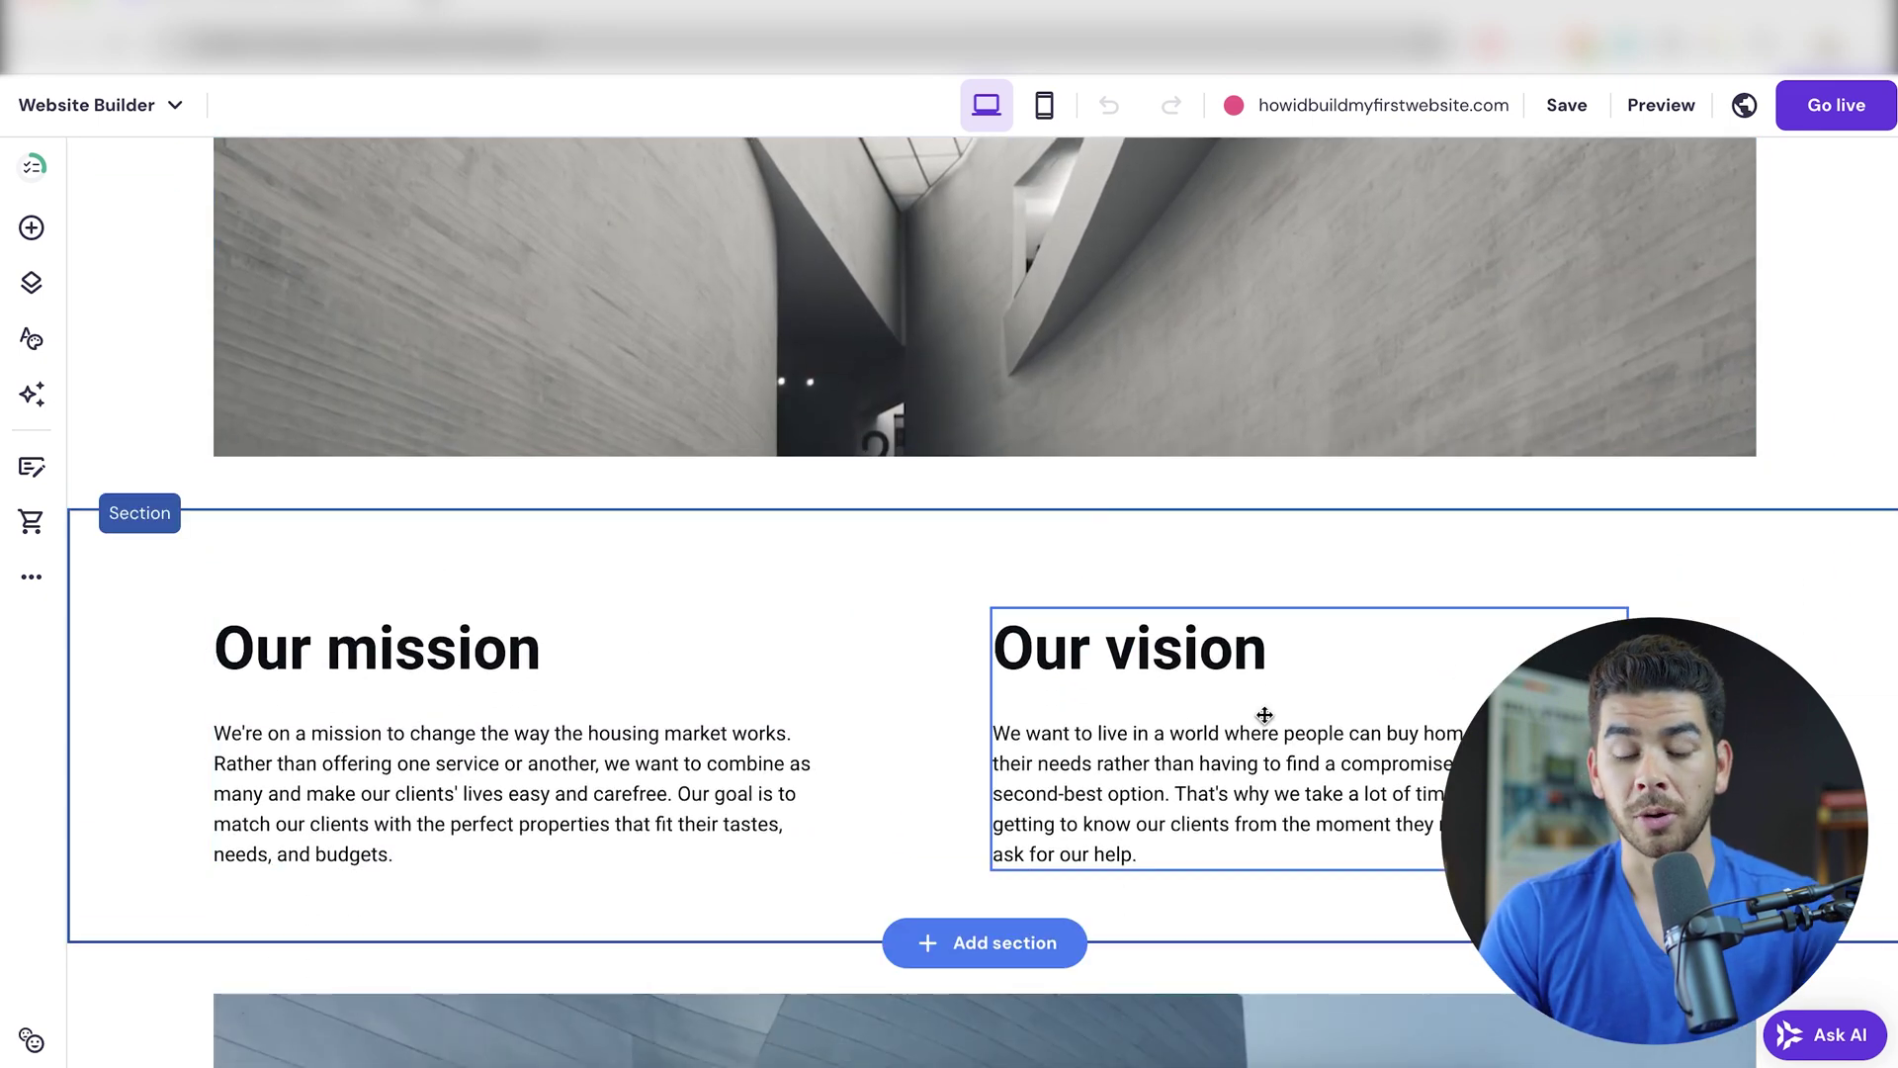
- Add a contact page to the website from the first Contact template, headed "Contact us", with the image and map
{"action": "scroll", "coordinate": [1263, 717], "scroll_direction": "down", "scroll_amount": 10}
{"action": "scroll", "coordinate": [1264, 714], "scroll_direction": "down", "scroll_amount": 1}
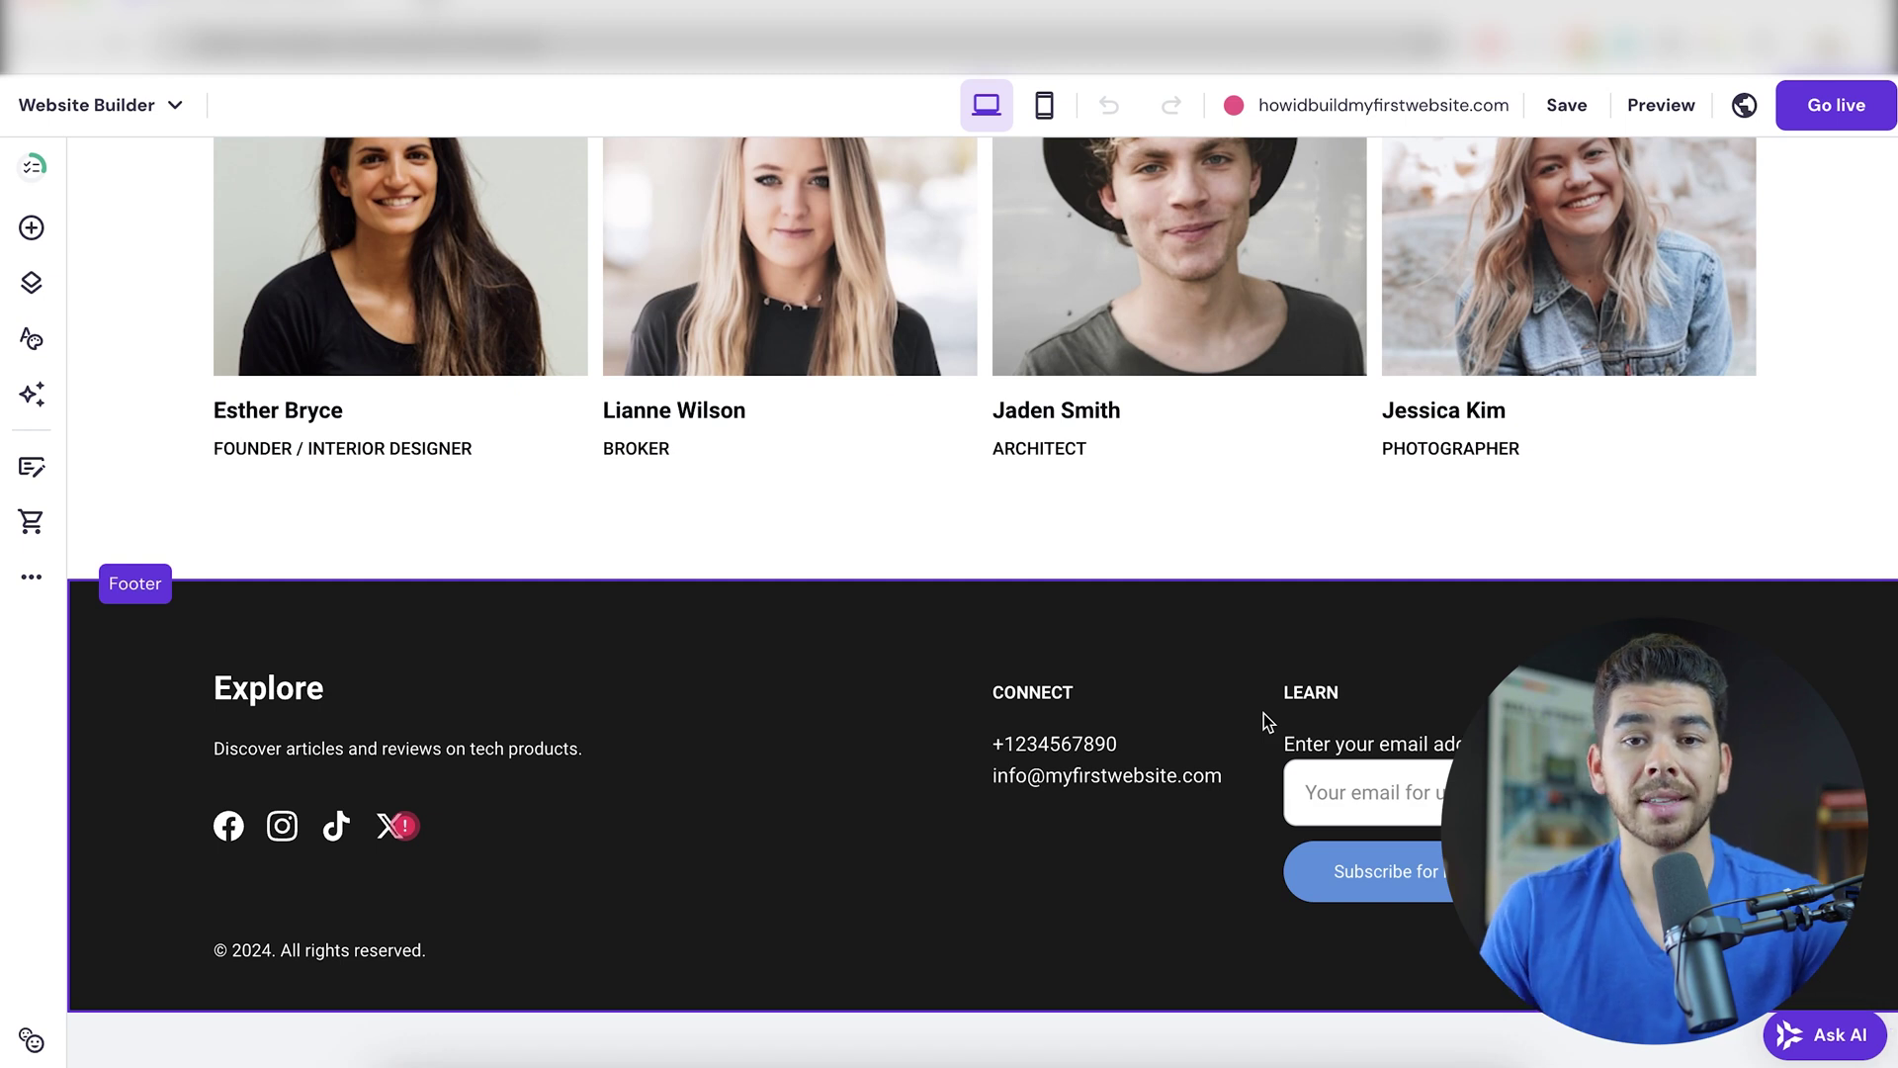
{"action": "scroll", "coordinate": [1264, 714], "scroll_direction": "up", "scroll_amount": 5}
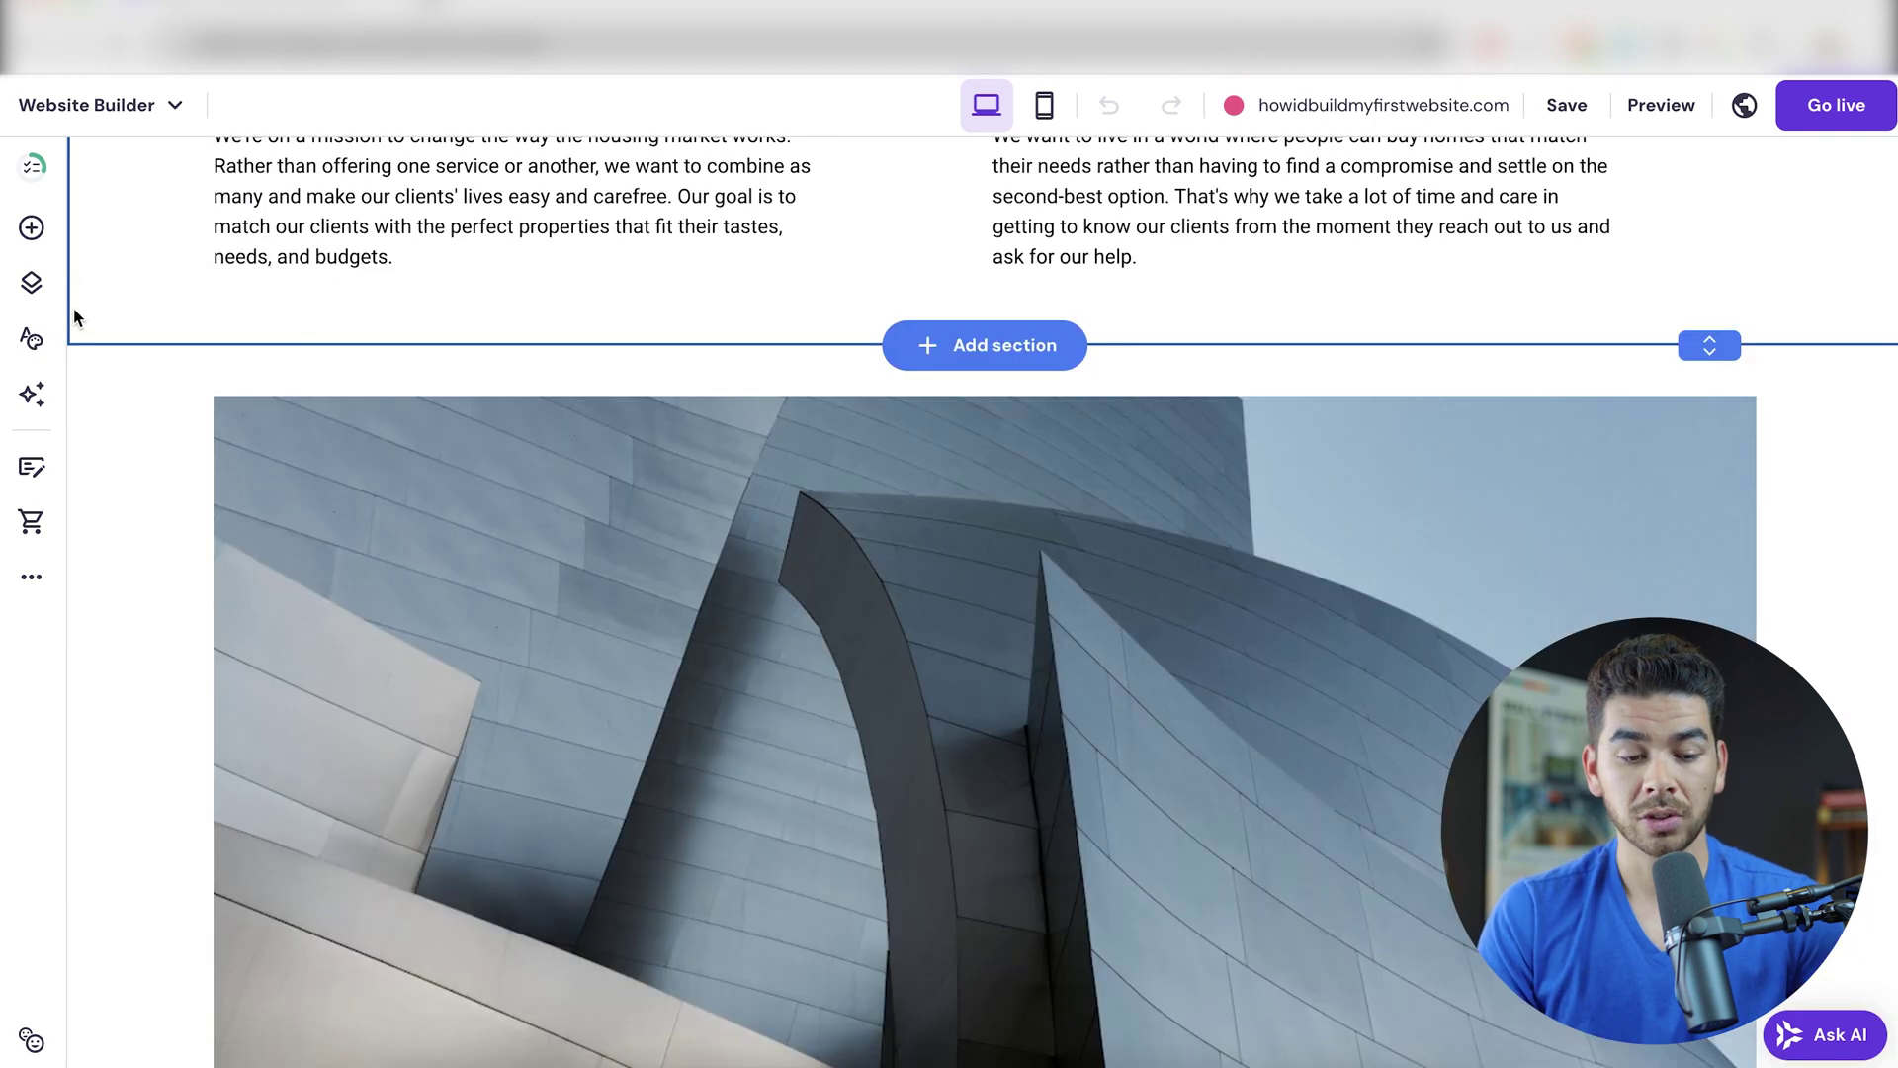
{"action": "left_click", "coordinate": [55, 303]}
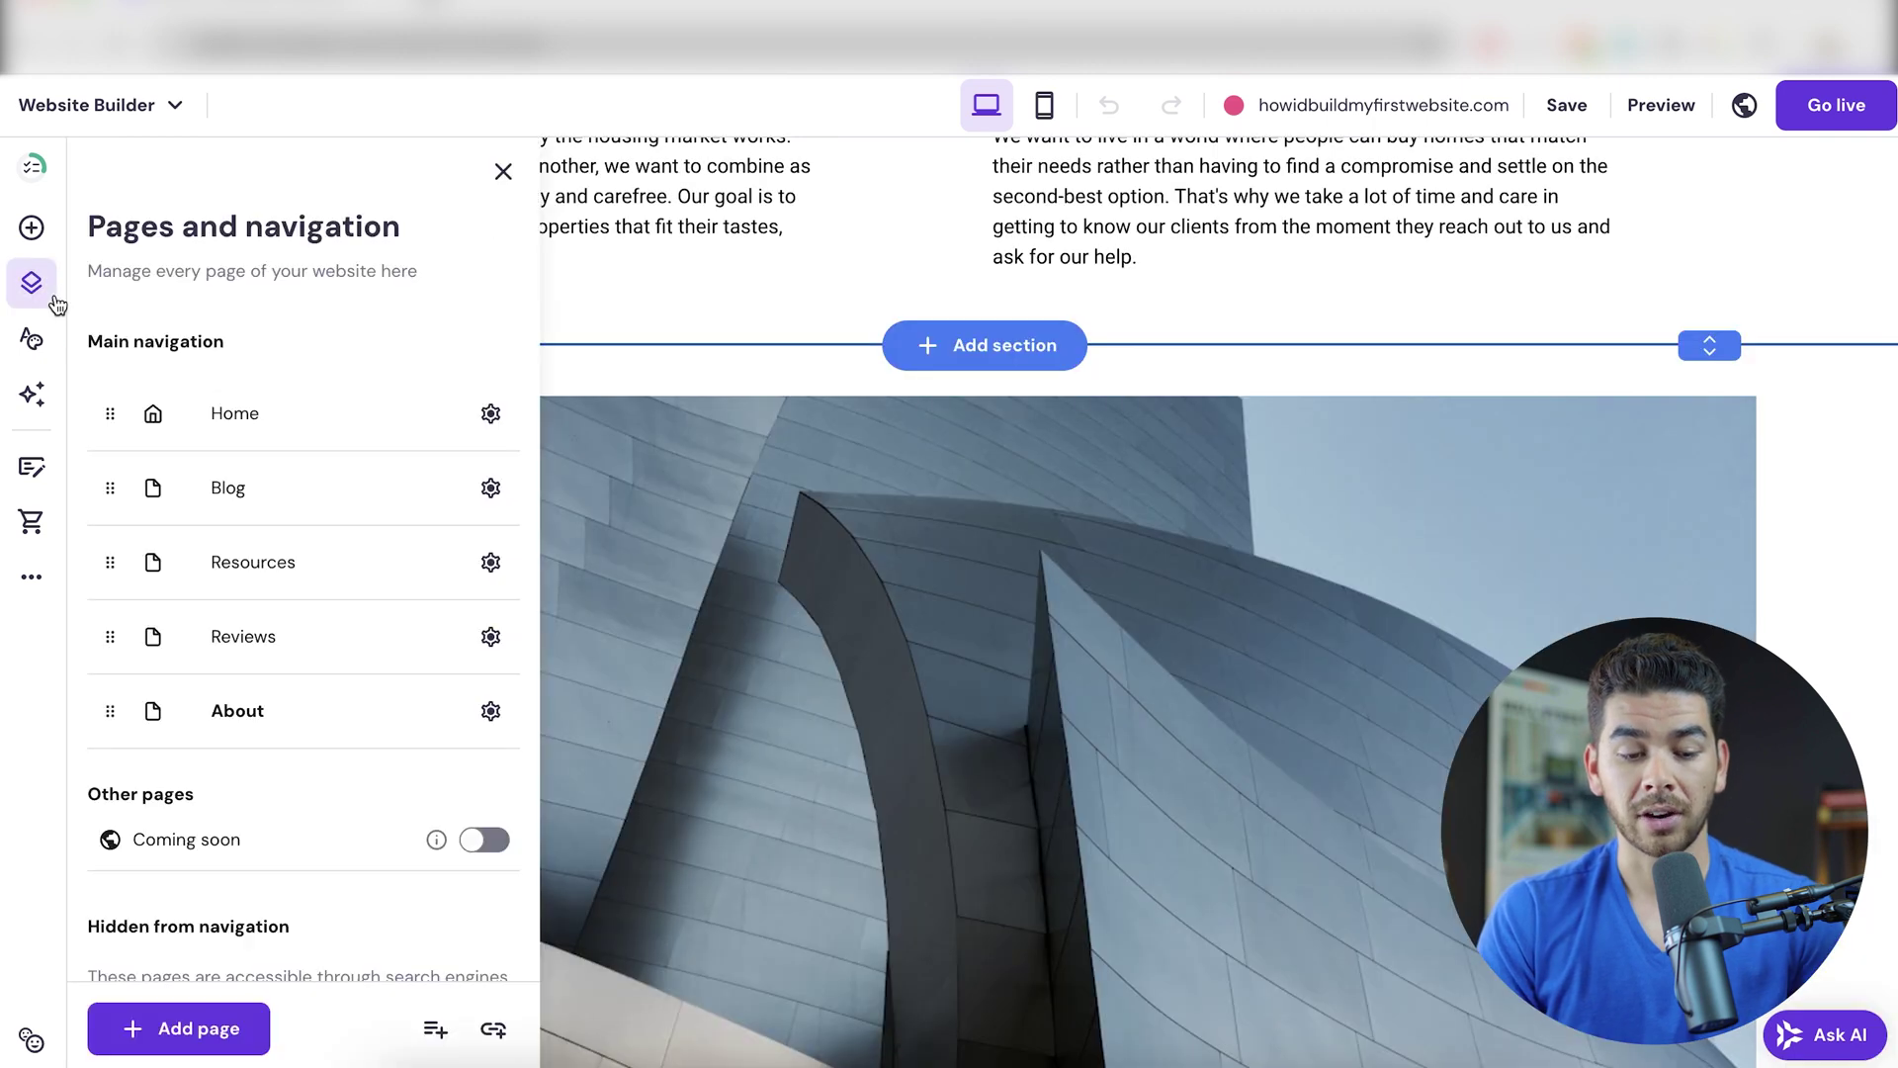
{"action": "left_click", "coordinate": [183, 1028]}
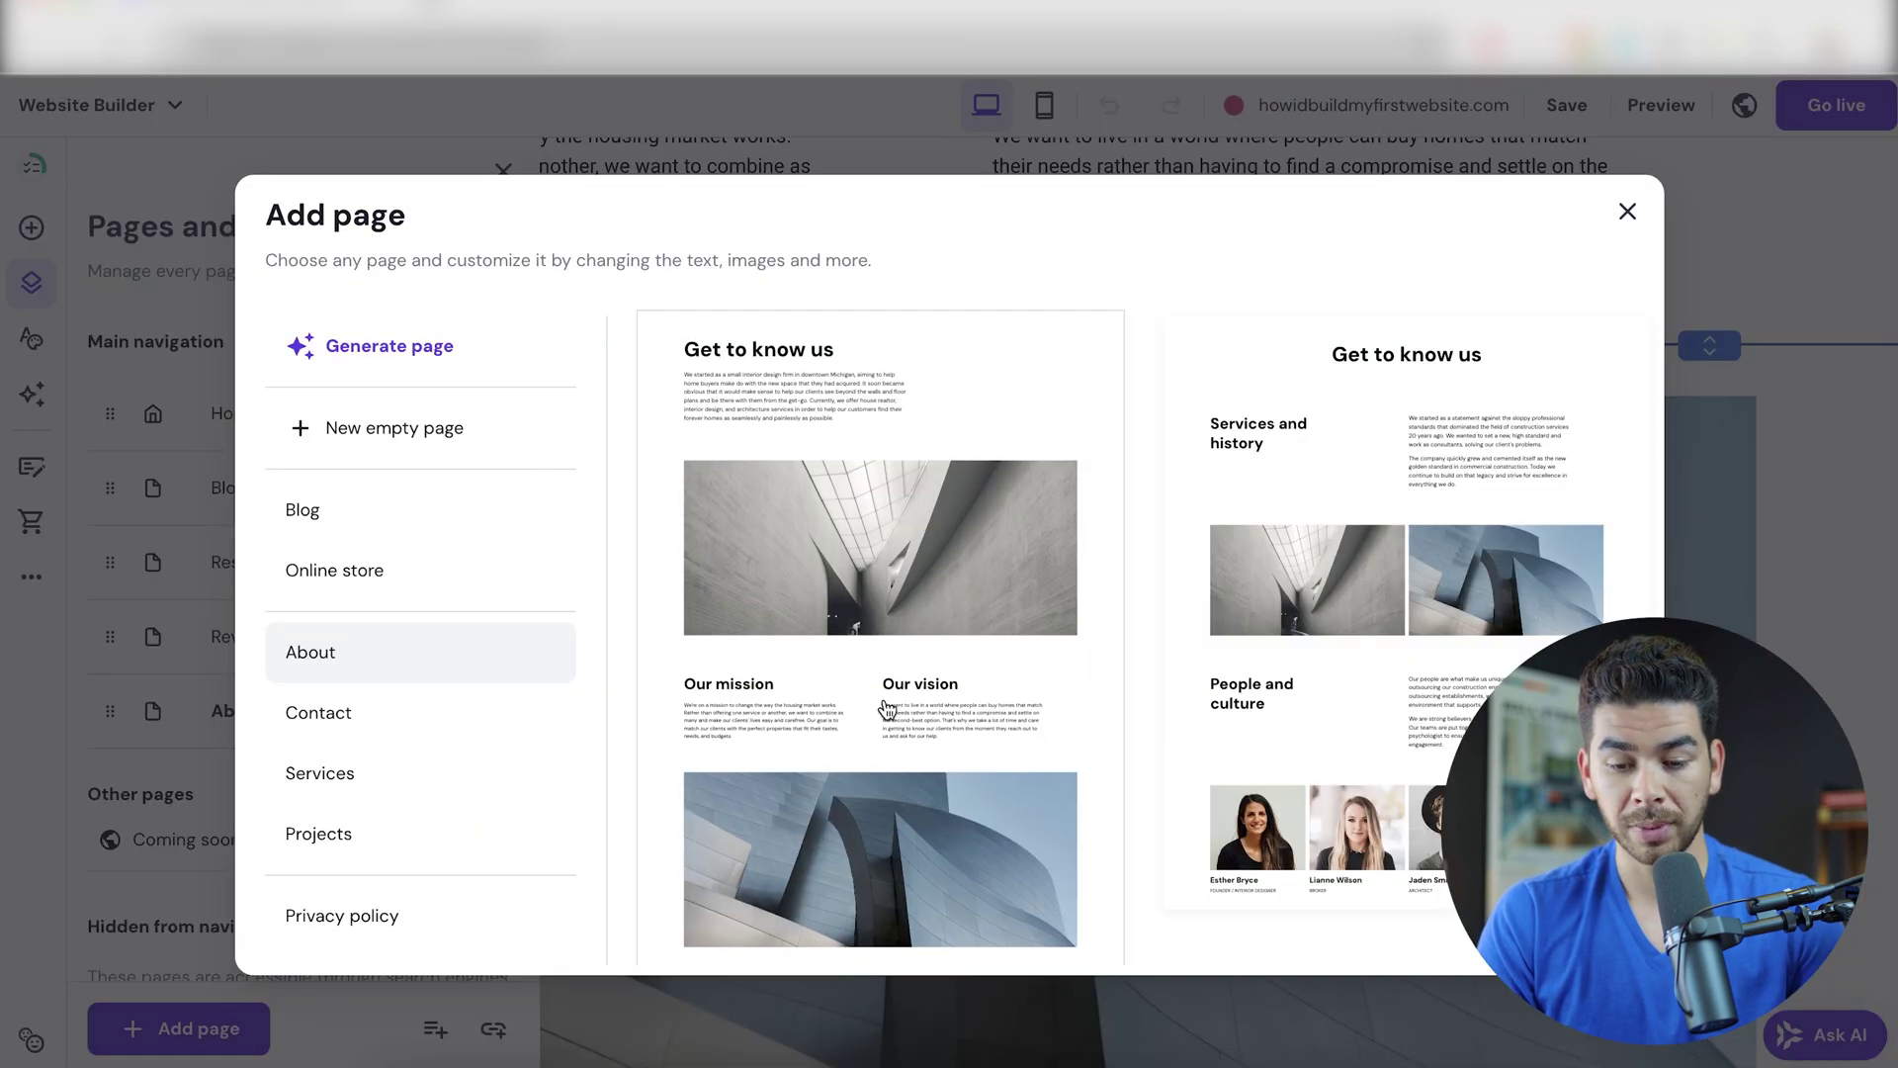
{"action": "left_click", "coordinate": [422, 730]}
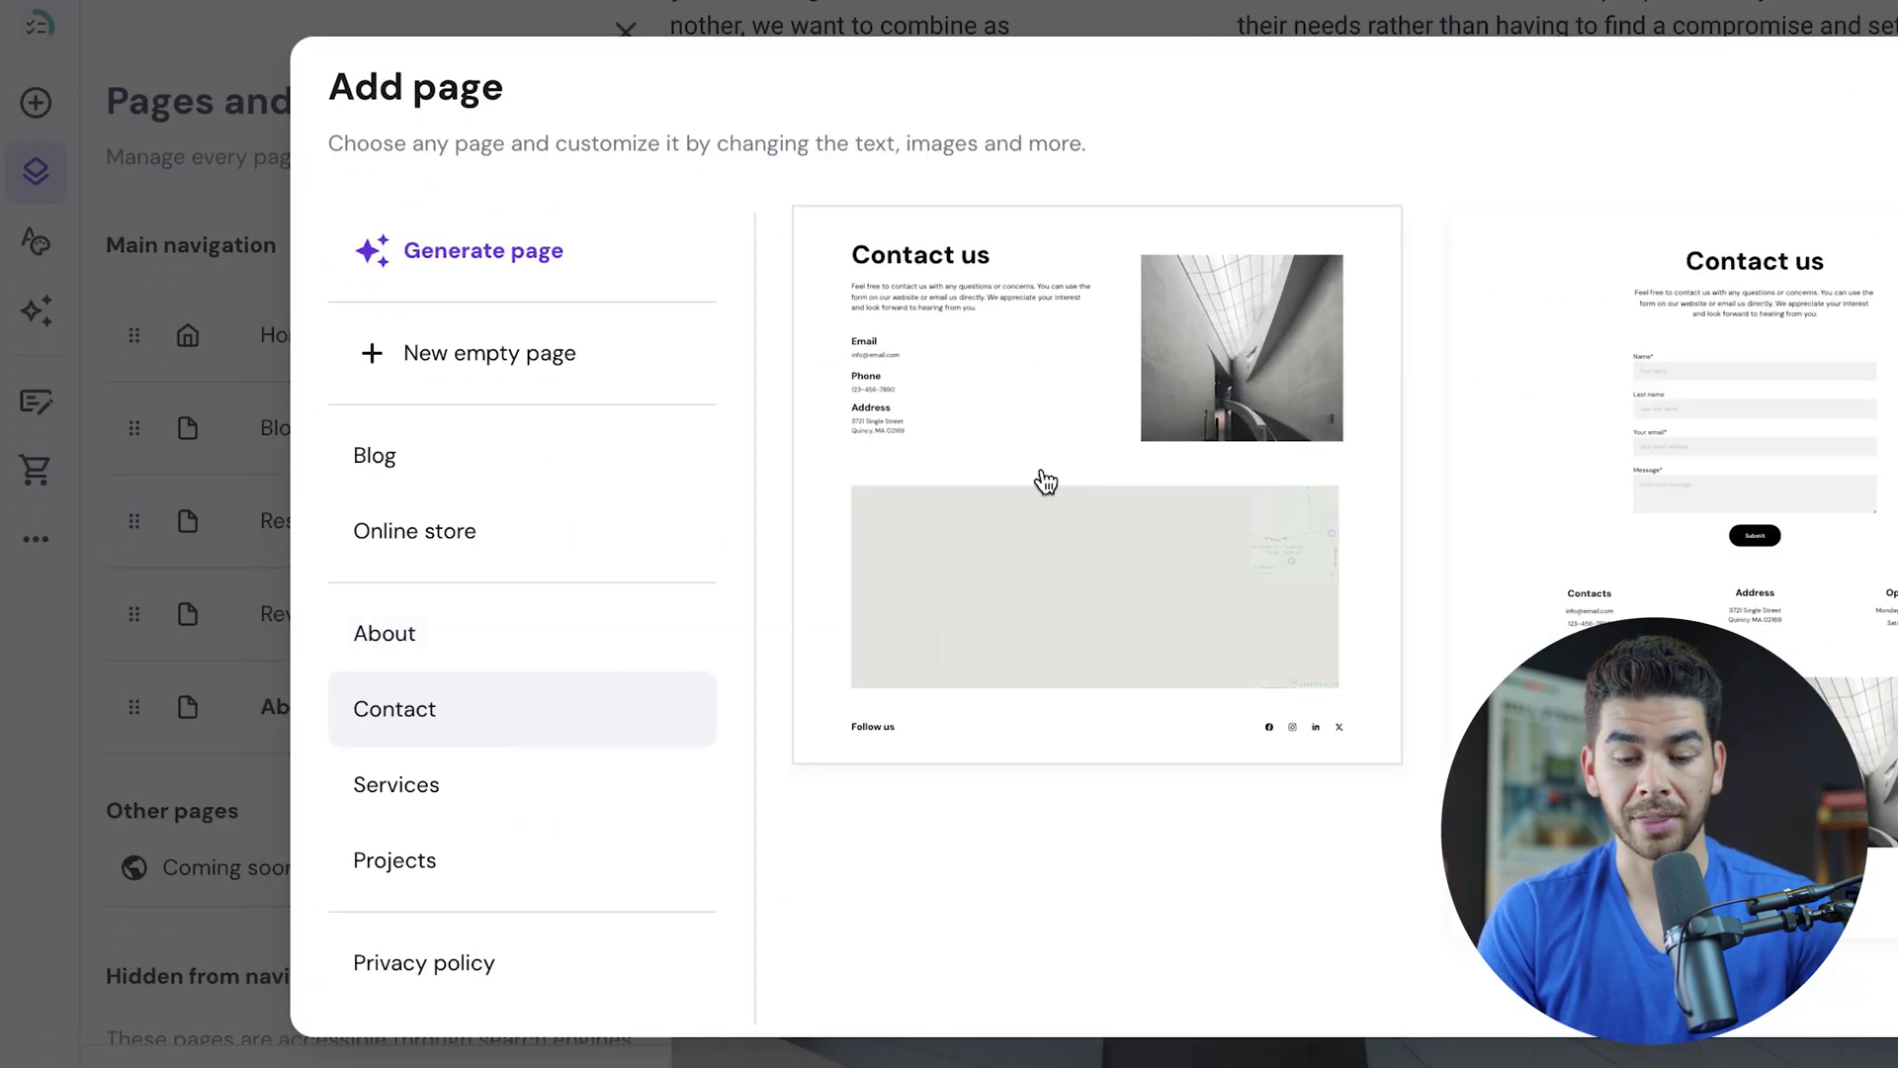
- Browse the available page templates again, from About through the privacy policy, refund policy, and terms and conditions pages
{"action": "left_click", "coordinate": [458, 633]}
{"action": "scroll", "coordinate": [458, 669], "scroll_direction": "down", "scroll_amount": 1}
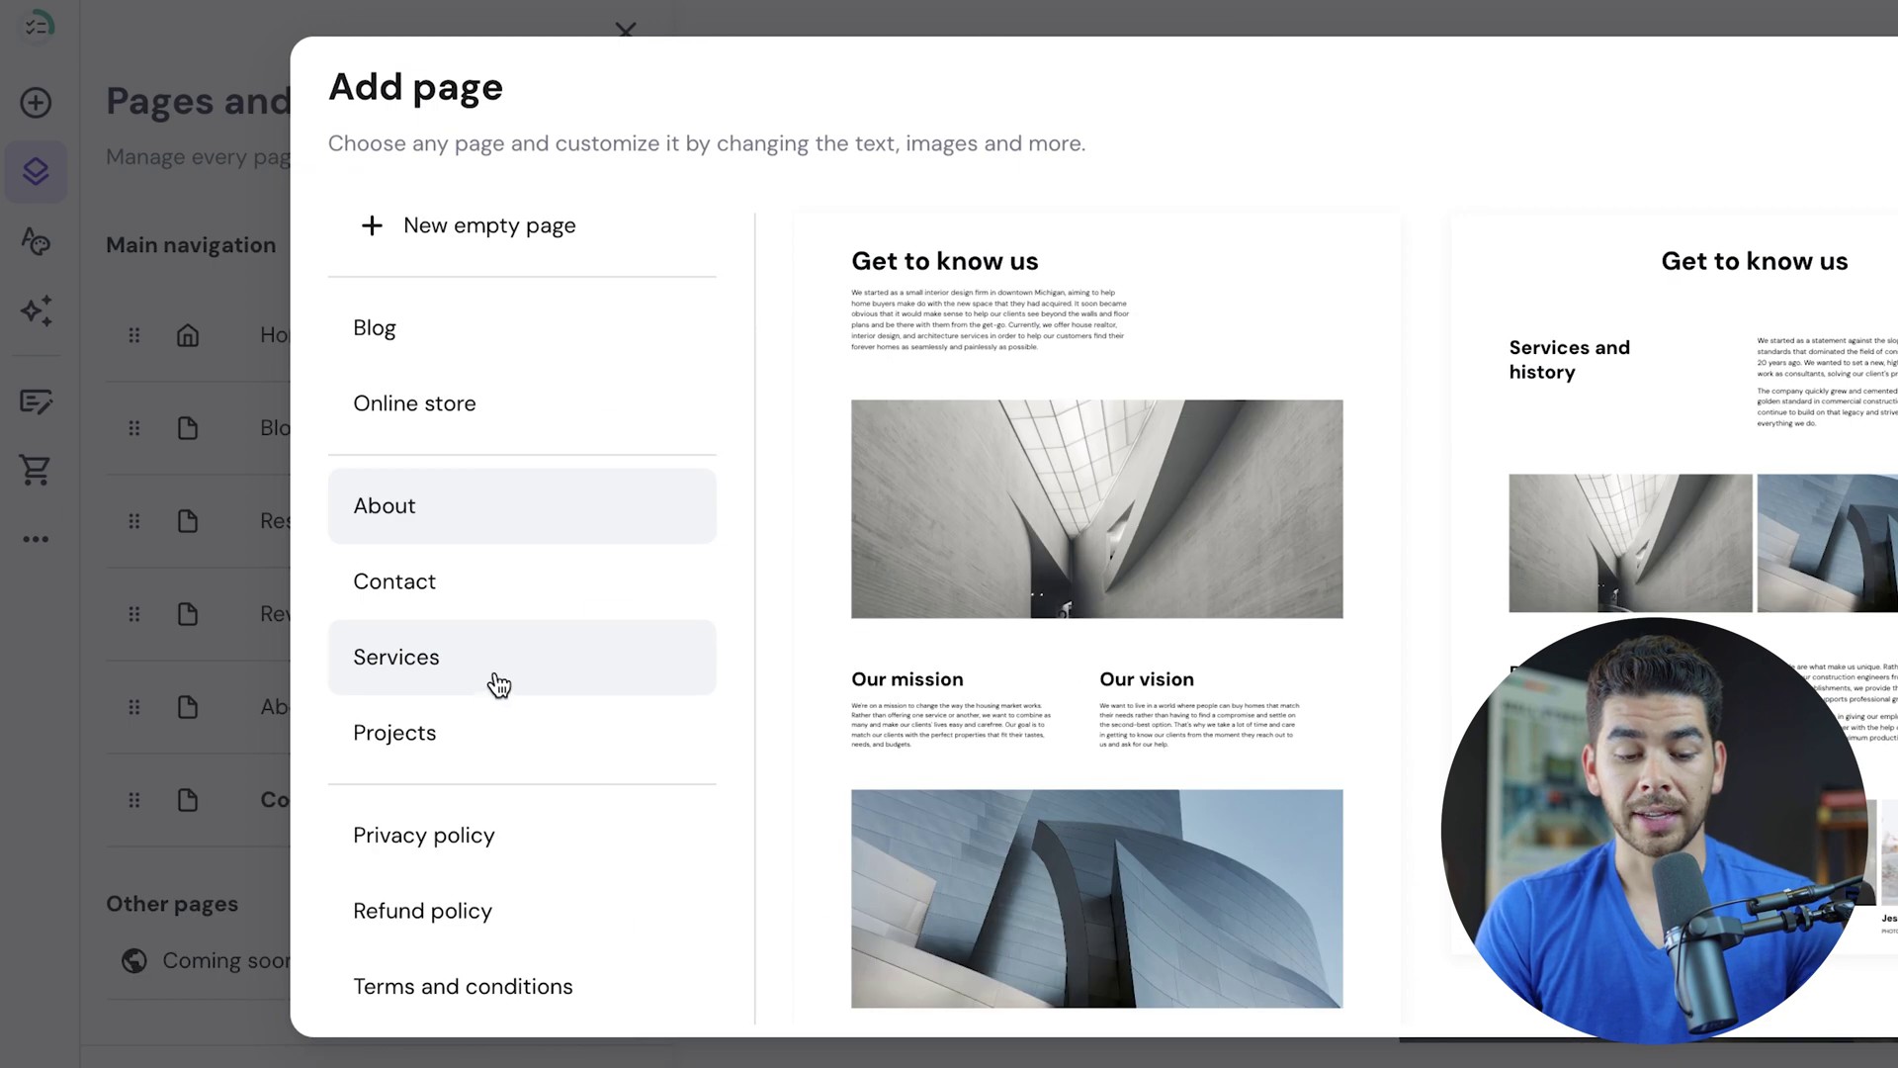